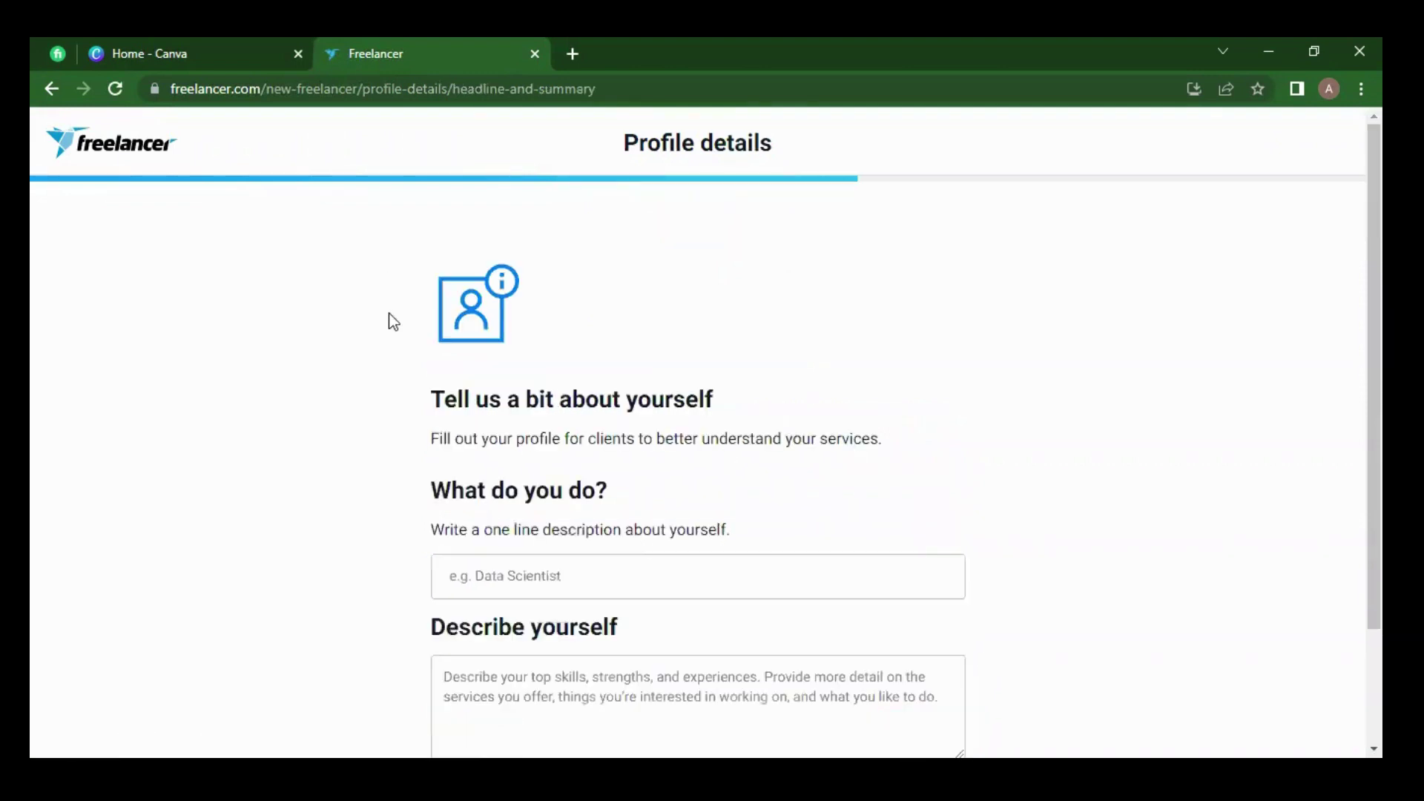
Step: Enter 'Graphic Designer' as the one-line profile description and open a new browser tab
{"action": "left_click", "coordinate": [527, 582]}
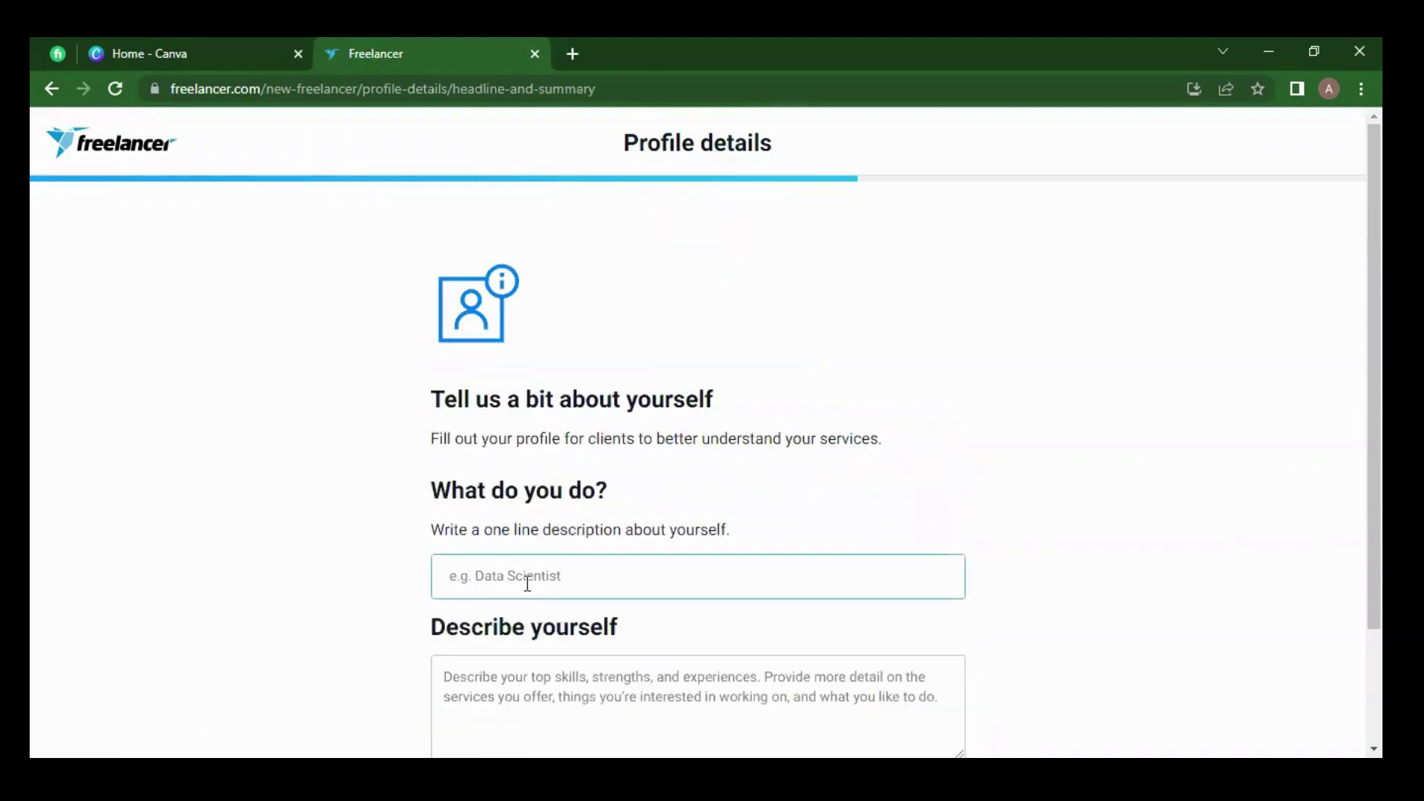
{"action": "scroll", "coordinate": [872, 562], "scroll_direction": "down", "scroll_amount": 2}
{"action": "scroll", "coordinate": [872, 562], "scroll_direction": "down", "scroll_amount": 1}
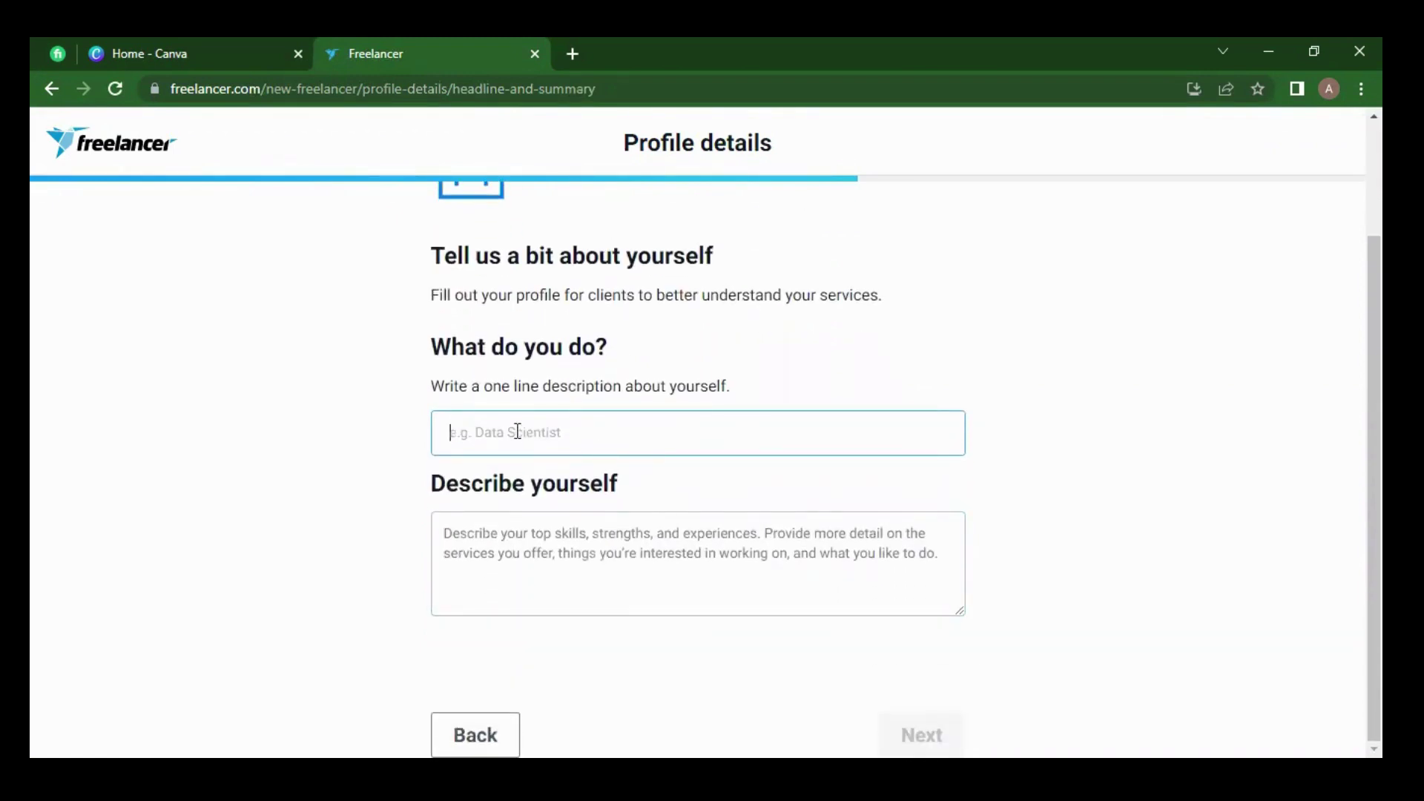
{"action": "type", "text": "Gr"}
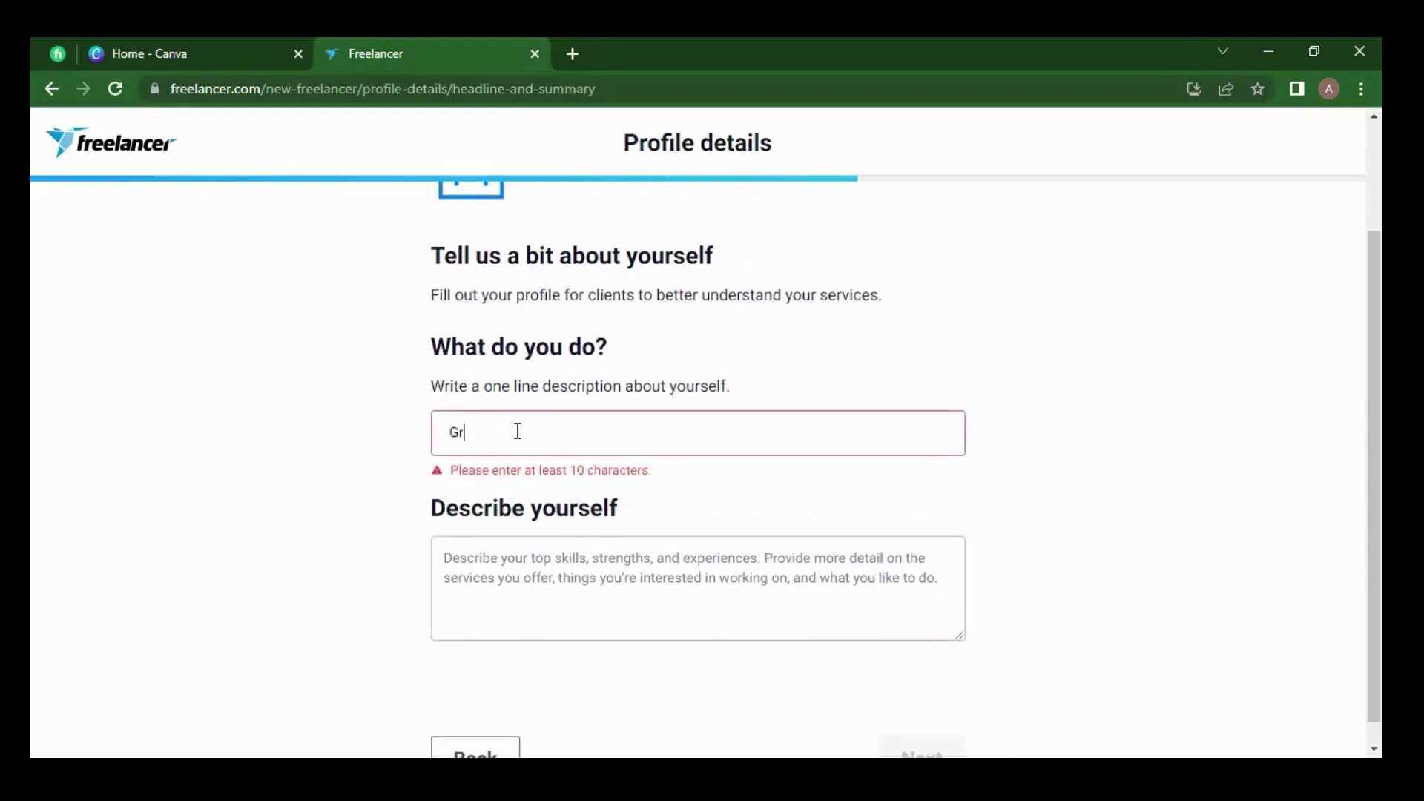
{"action": "type", "text": "aphic De"}
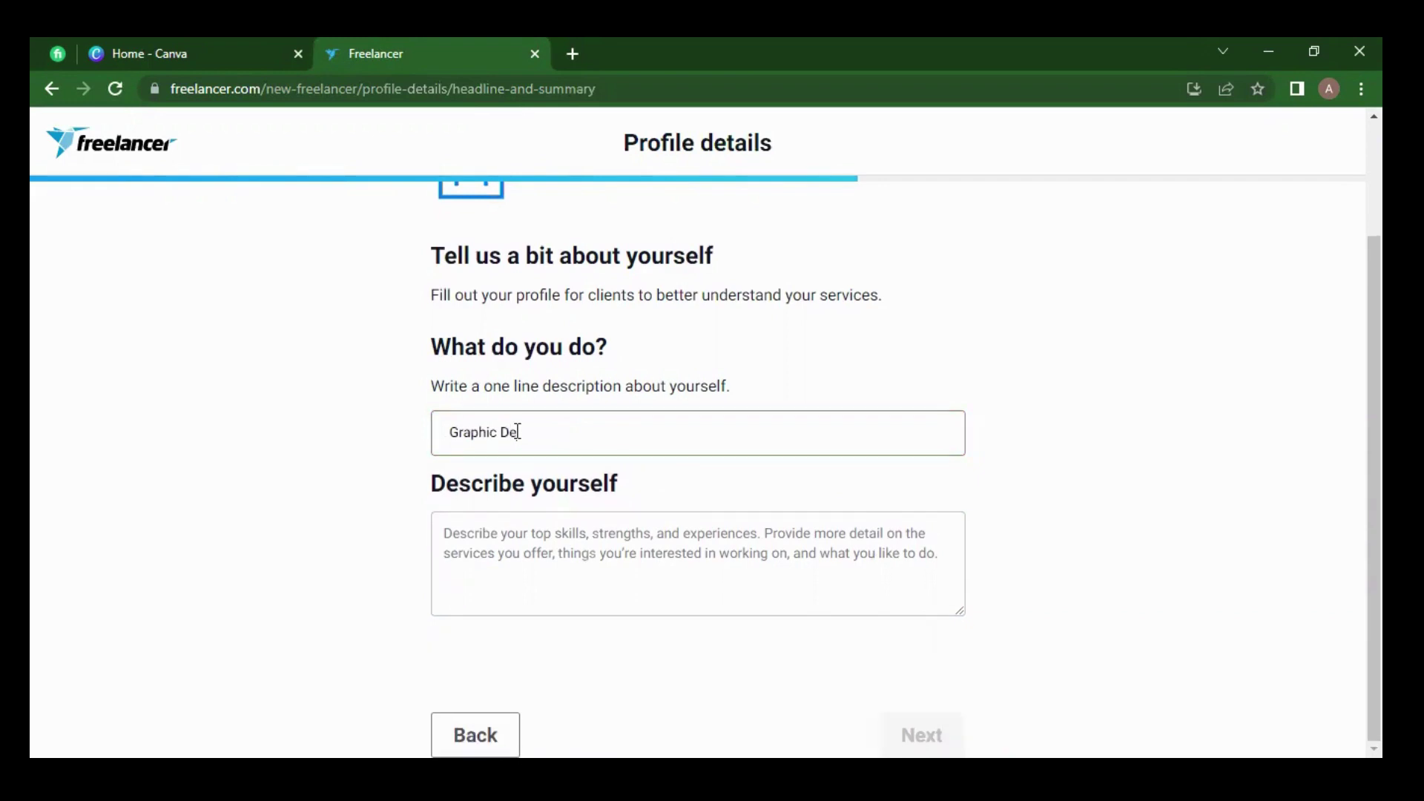
{"action": "type", "text": "sign"}
{"action": "type", "text": "ing"}
{"action": "key", "text": "BackSpace"}
{"action": "key", "text": "BackSpace"}
{"action": "type", "text": "er"}
{"action": "left_click", "coordinate": [518, 547]}
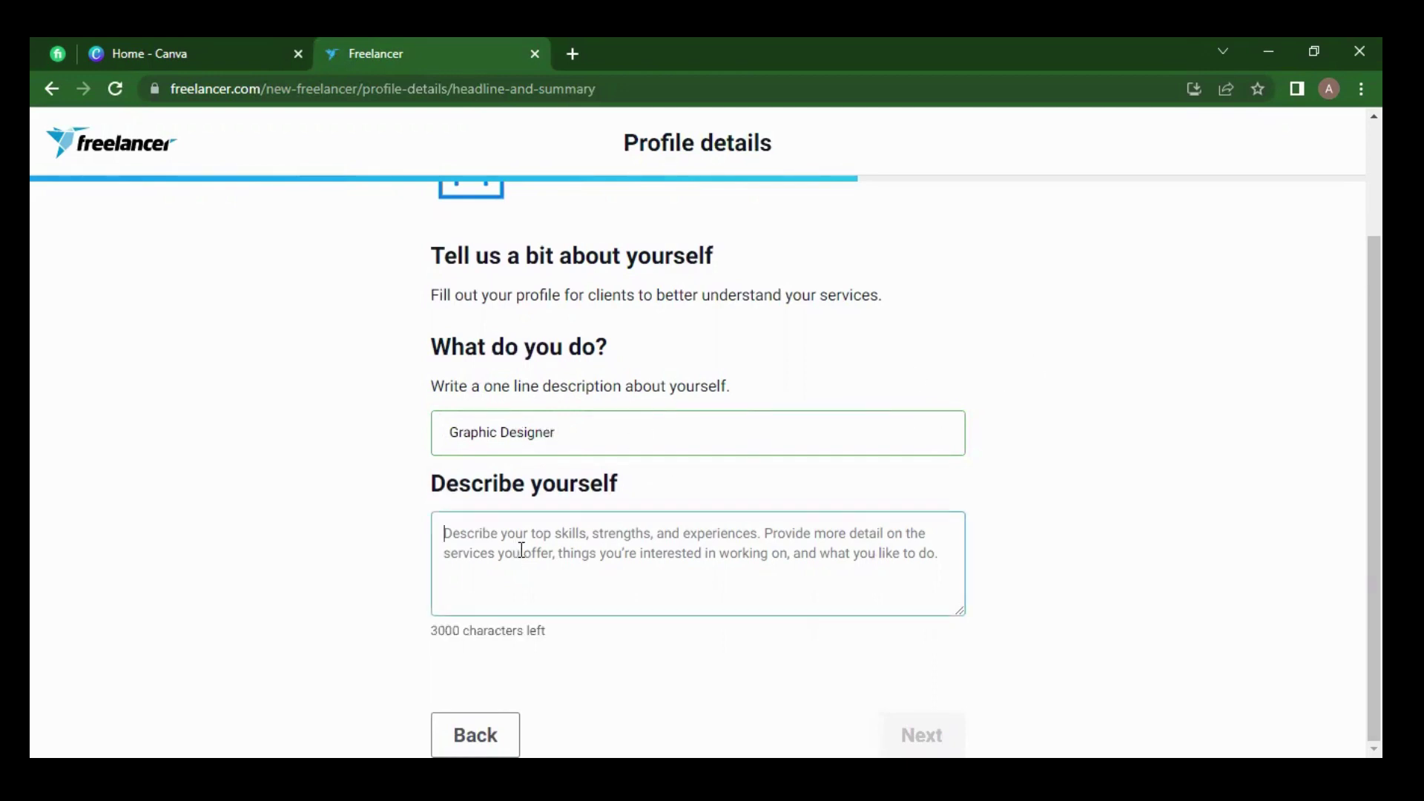
{"action": "left_click", "coordinate": [572, 53]}
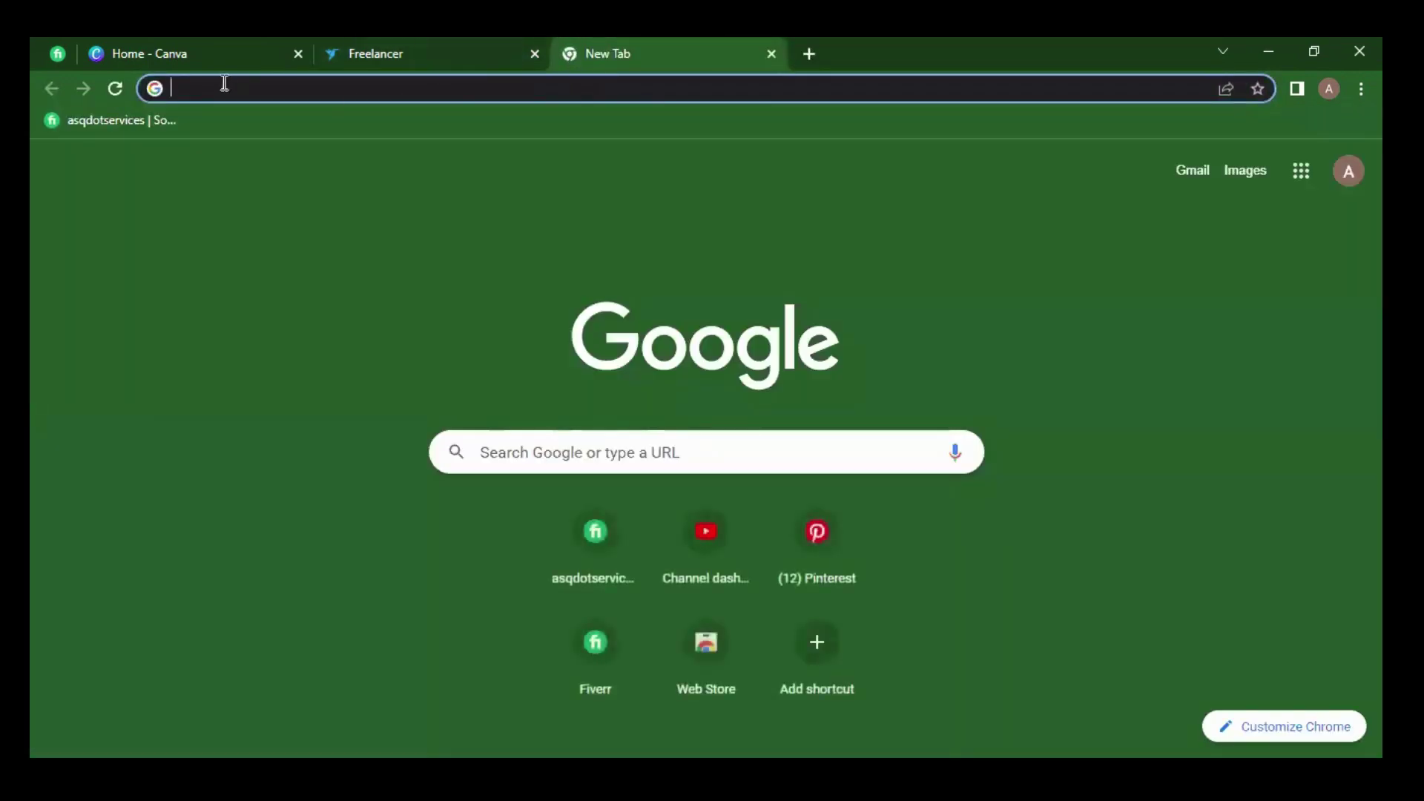
Step: Search Google for 'linkedin' and open the LinkedIn site's home feed
{"action": "left_click", "coordinate": [244, 86]}
{"action": "left_click", "coordinate": [272, 270]}
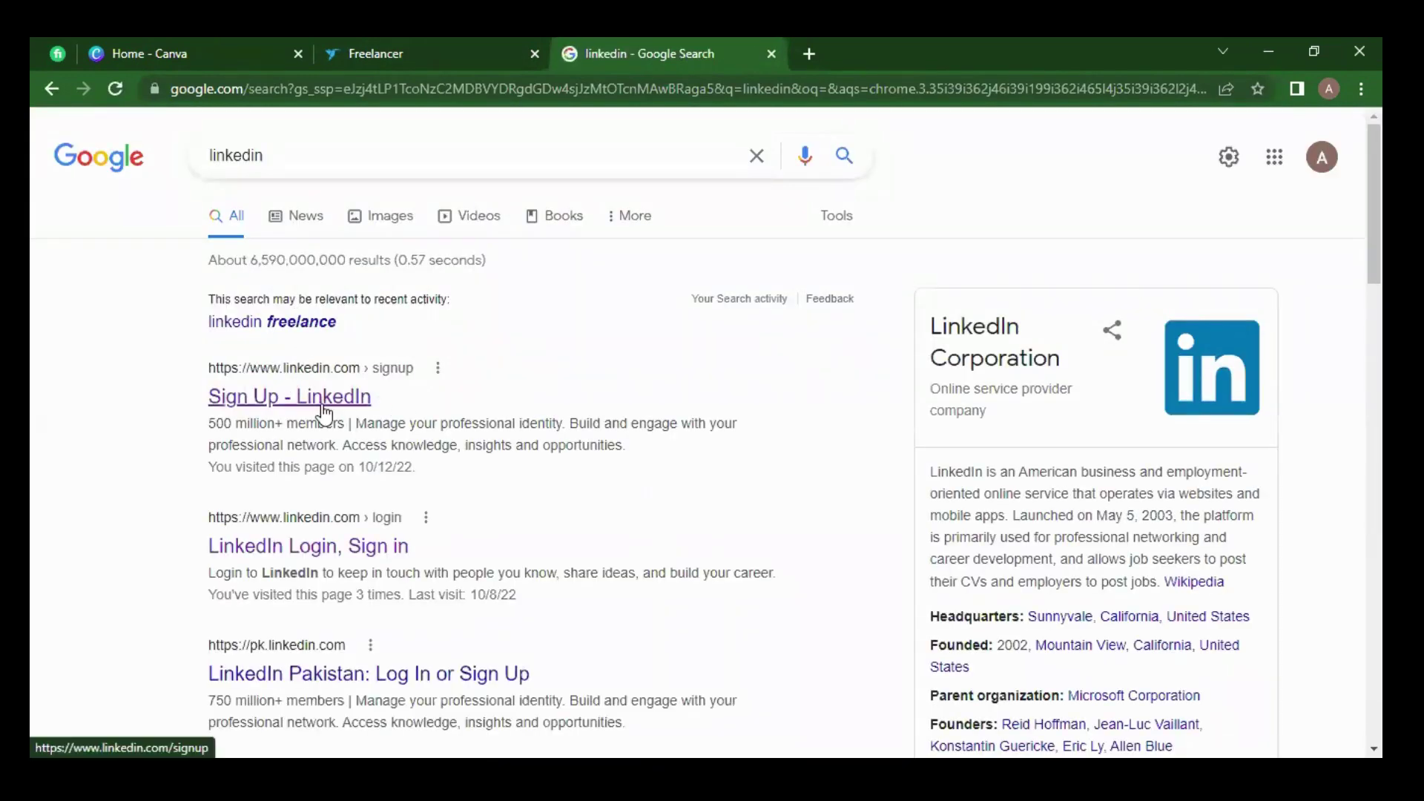
{"action": "left_click", "coordinate": [324, 406]}
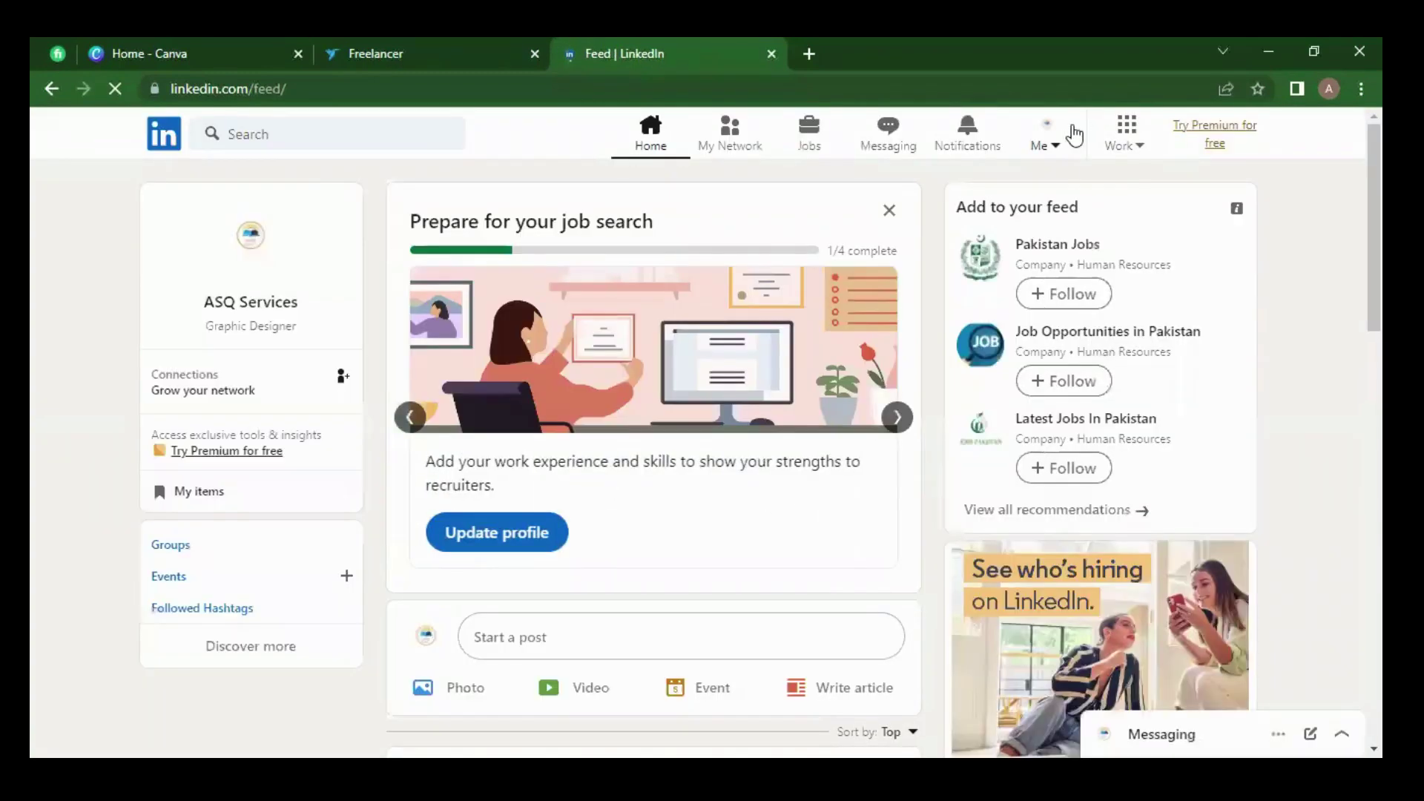
Step: Go to your own LinkedIn profile from the Me menu
{"action": "left_click", "coordinate": [1049, 140]}
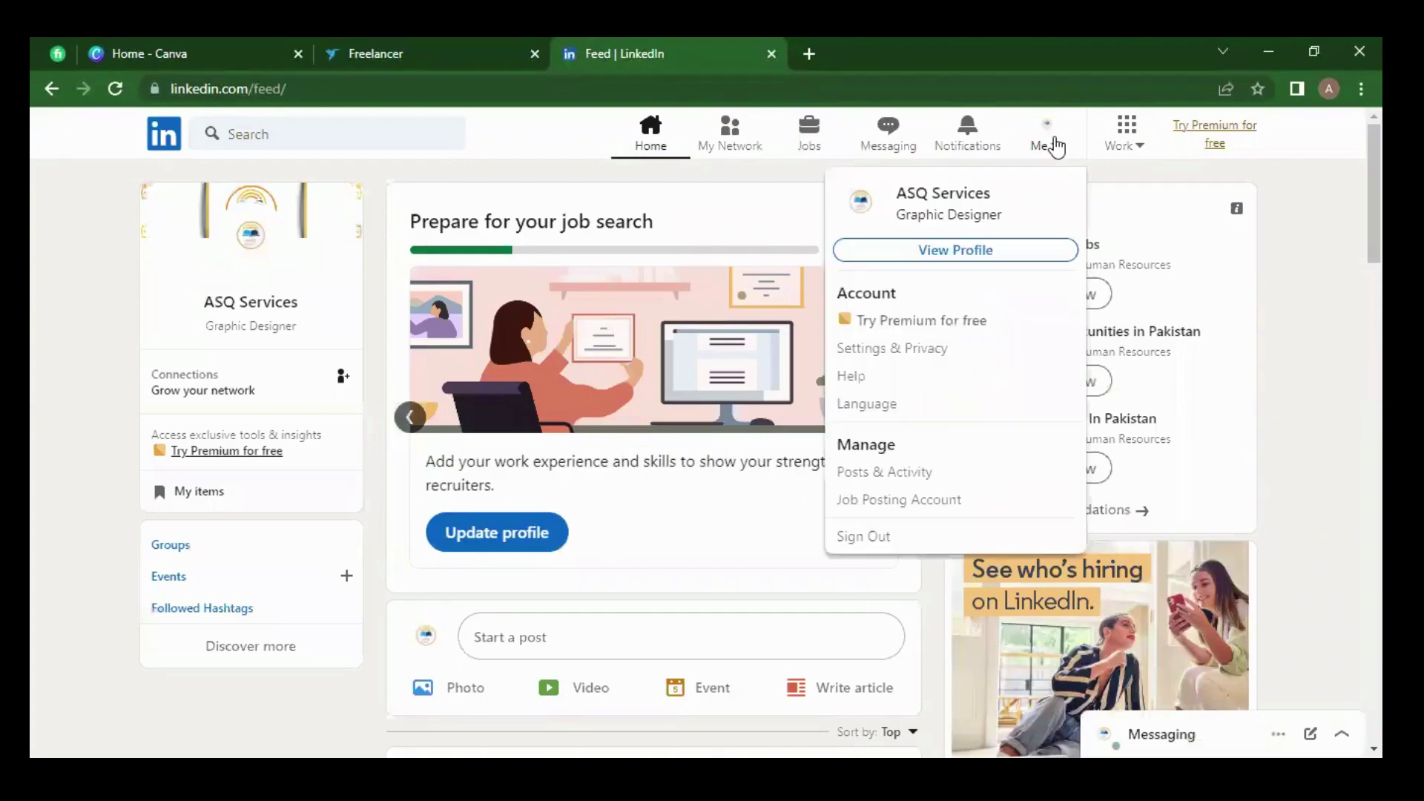
{"action": "left_click", "coordinate": [941, 255]}
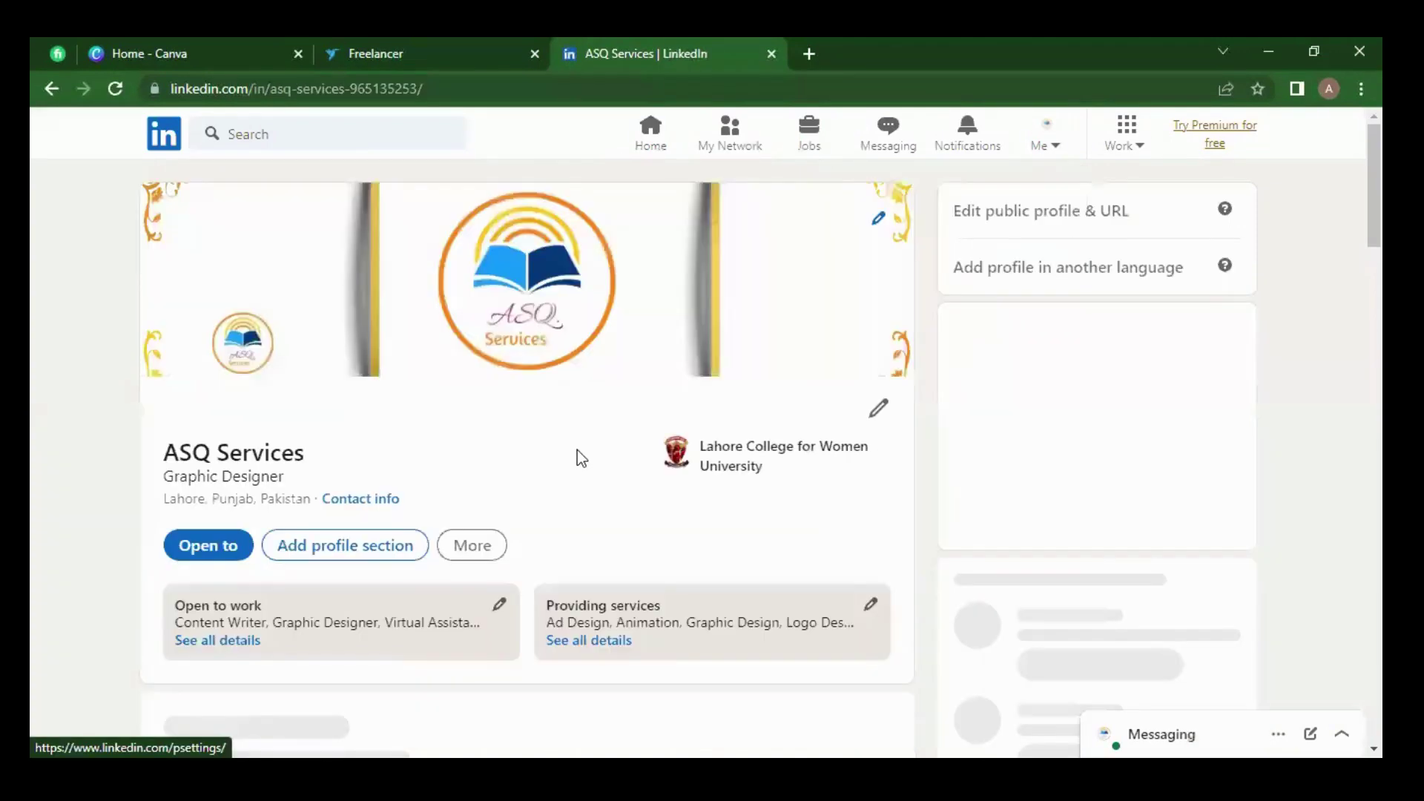
{"action": "scroll", "coordinate": [390, 436], "scroll_direction": "down", "scroll_amount": 10}
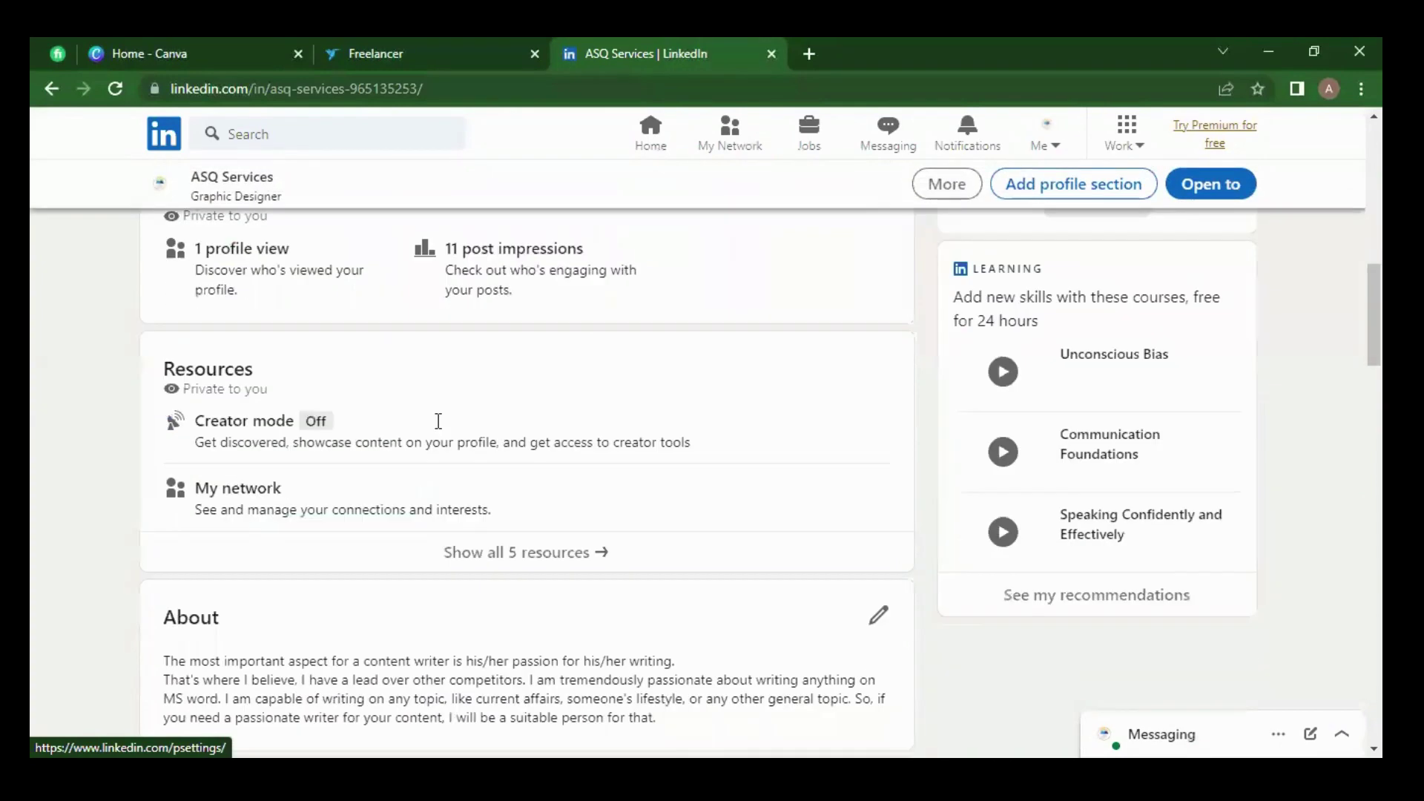
{"action": "scroll", "coordinate": [438, 429], "scroll_direction": "down", "scroll_amount": 4}
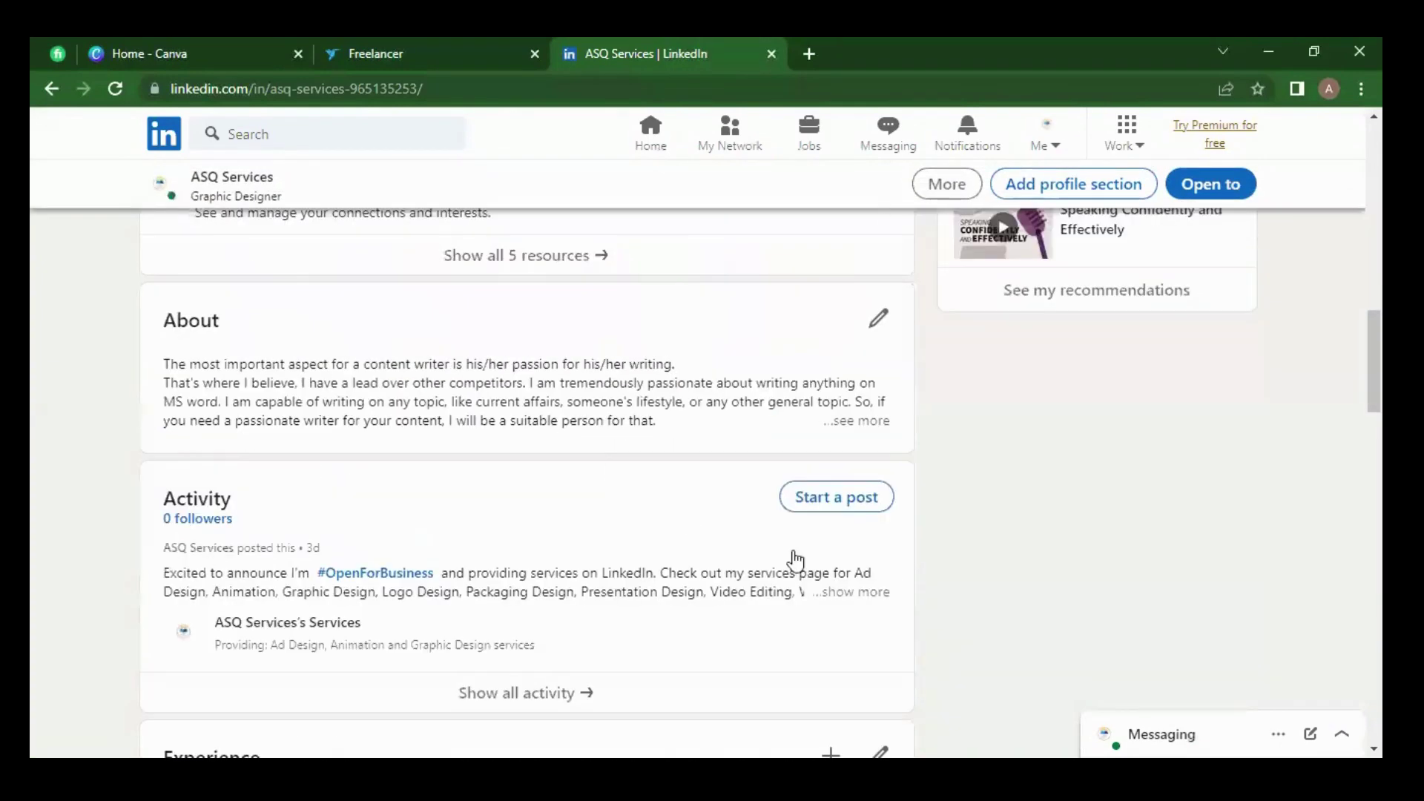
Step: Expand the About section, copy its full text, and return to the Freelancer tab
{"action": "left_click", "coordinate": [875, 422]}
{"action": "scroll", "coordinate": [505, 465], "scroll_direction": "down", "scroll_amount": 3}
{"action": "scroll", "coordinate": [505, 465], "scroll_direction": "up", "scroll_amount": 3}
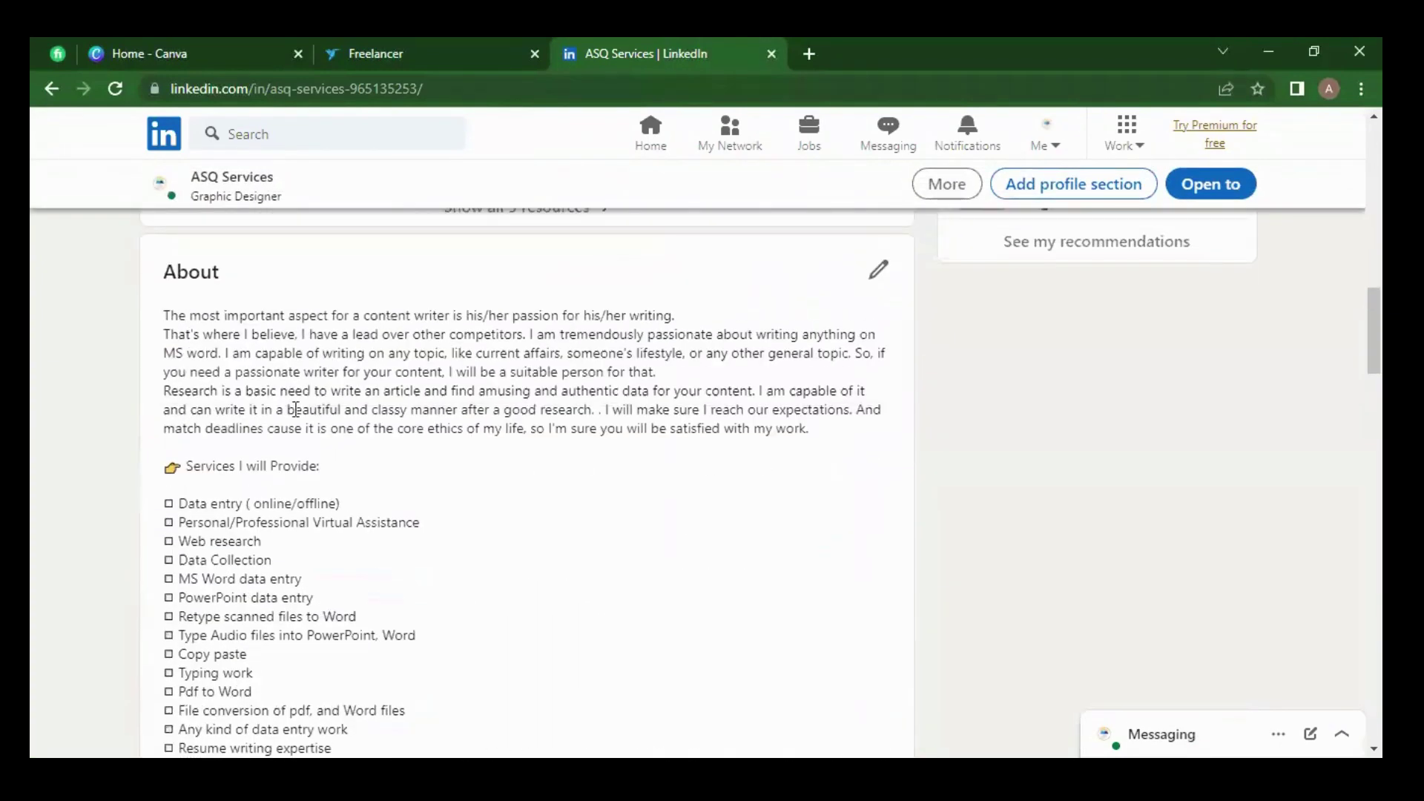
{"action": "left_click_drag", "start_coordinate": [162, 316], "coordinate": [443, 424]}
{"action": "scroll", "coordinate": [445, 563], "scroll_direction": "down", "scroll_amount": 8}
{"action": "right_click", "coordinate": [146, 323]}
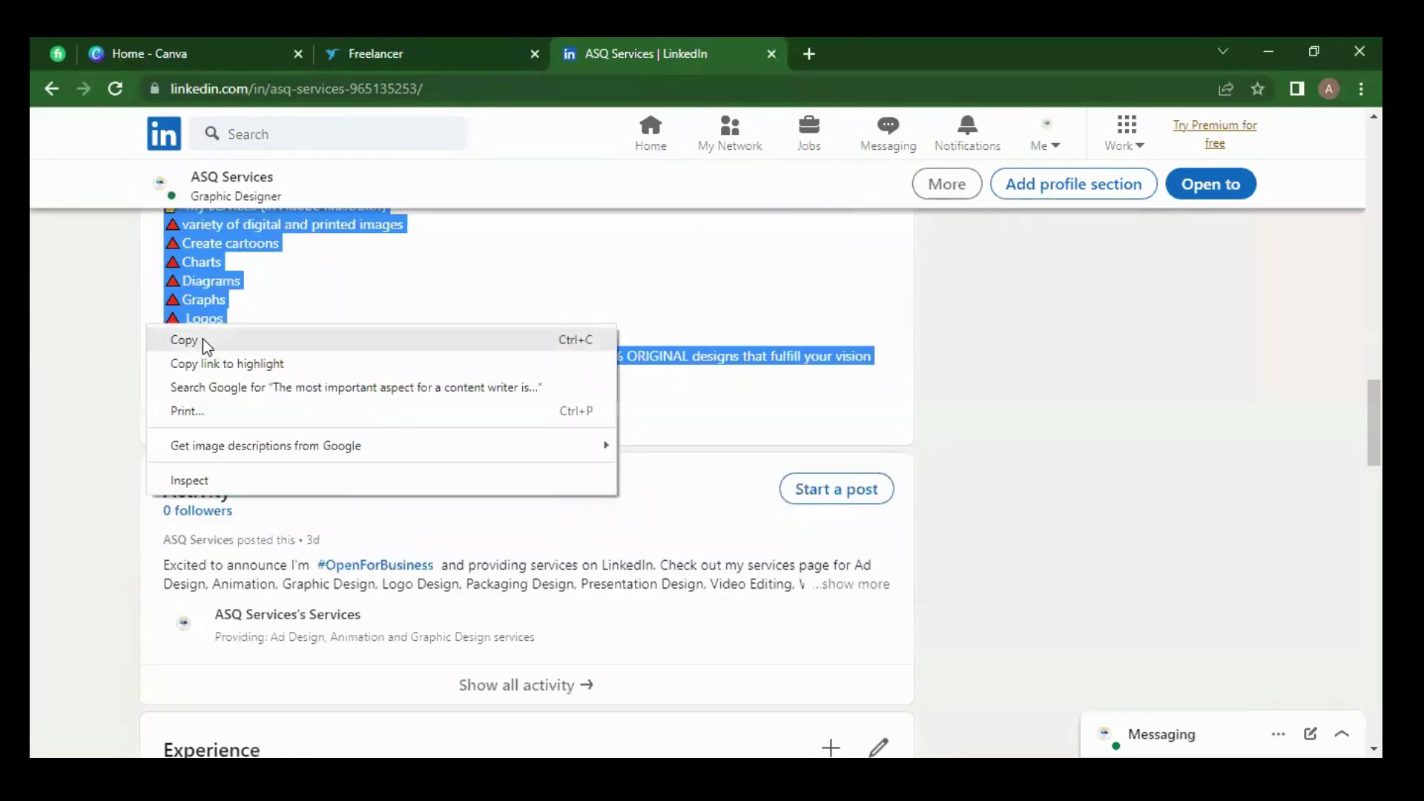
{"action": "left_click", "coordinate": [191, 338]}
{"action": "left_click", "coordinate": [461, 44]}
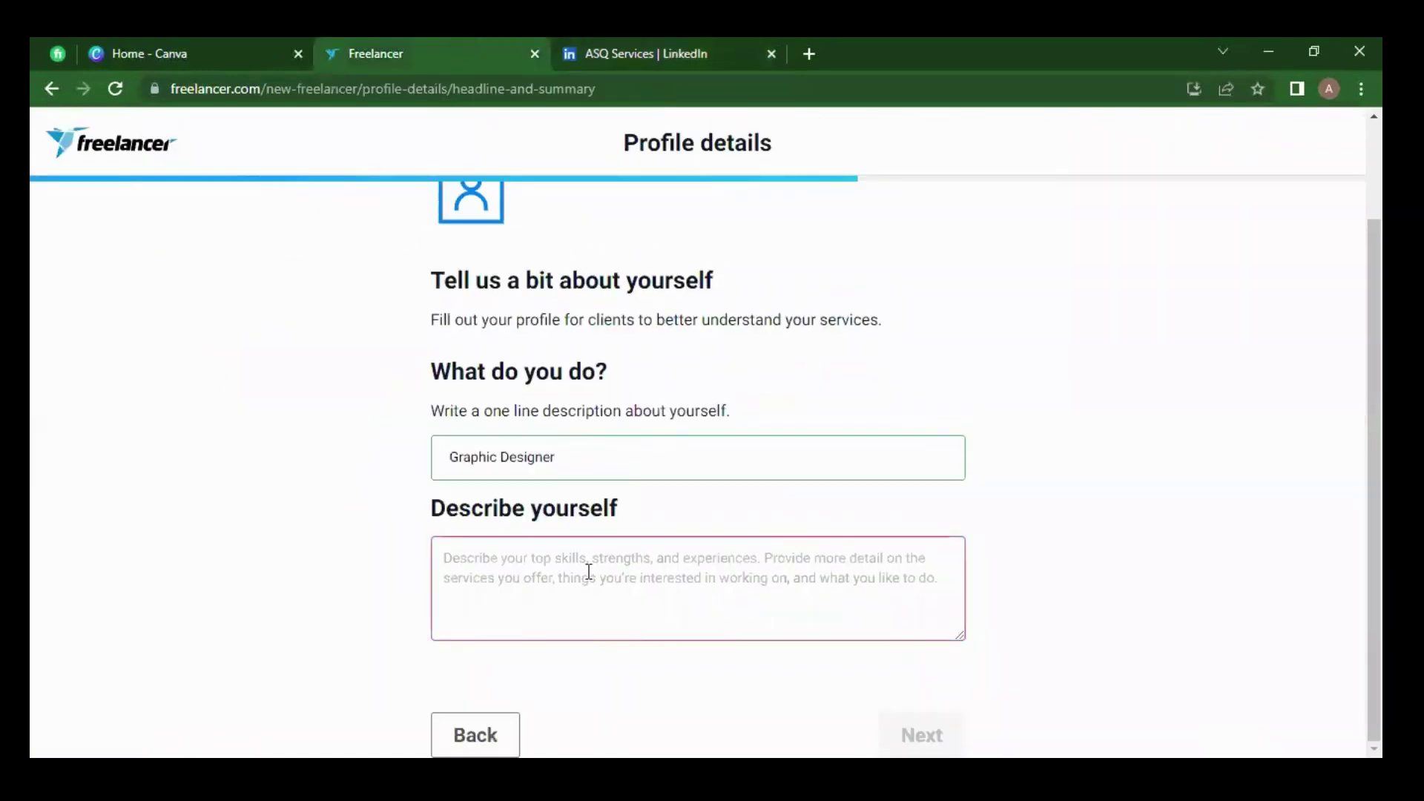
Step: Paste the copied LinkedIn About text into Describe yourself and continue to the languages step
{"action": "left_click", "coordinate": [587, 564]}
{"action": "right_click", "coordinate": [587, 564]}
{"action": "left_click", "coordinate": [697, 383]}
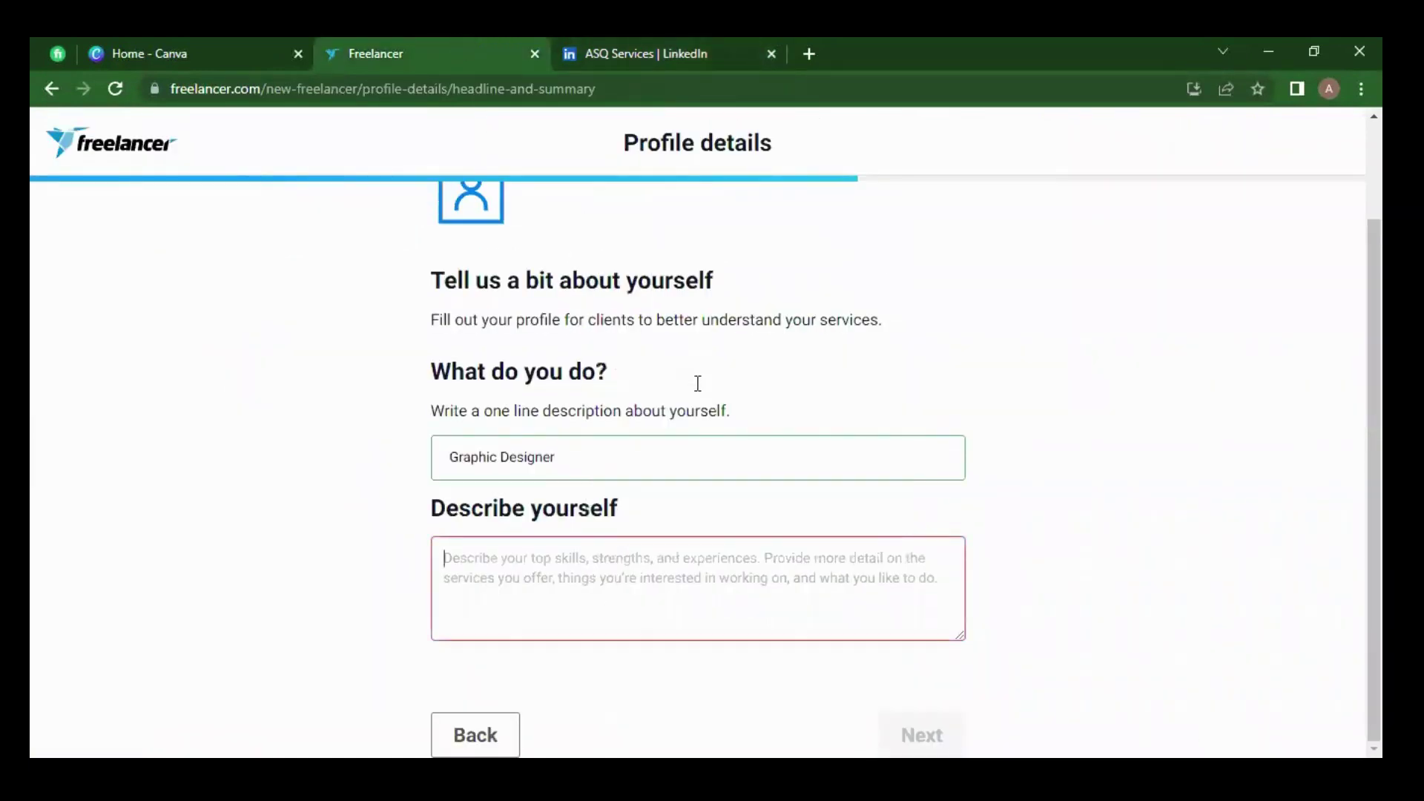
{"action": "key", "text": "ctrl+v"}
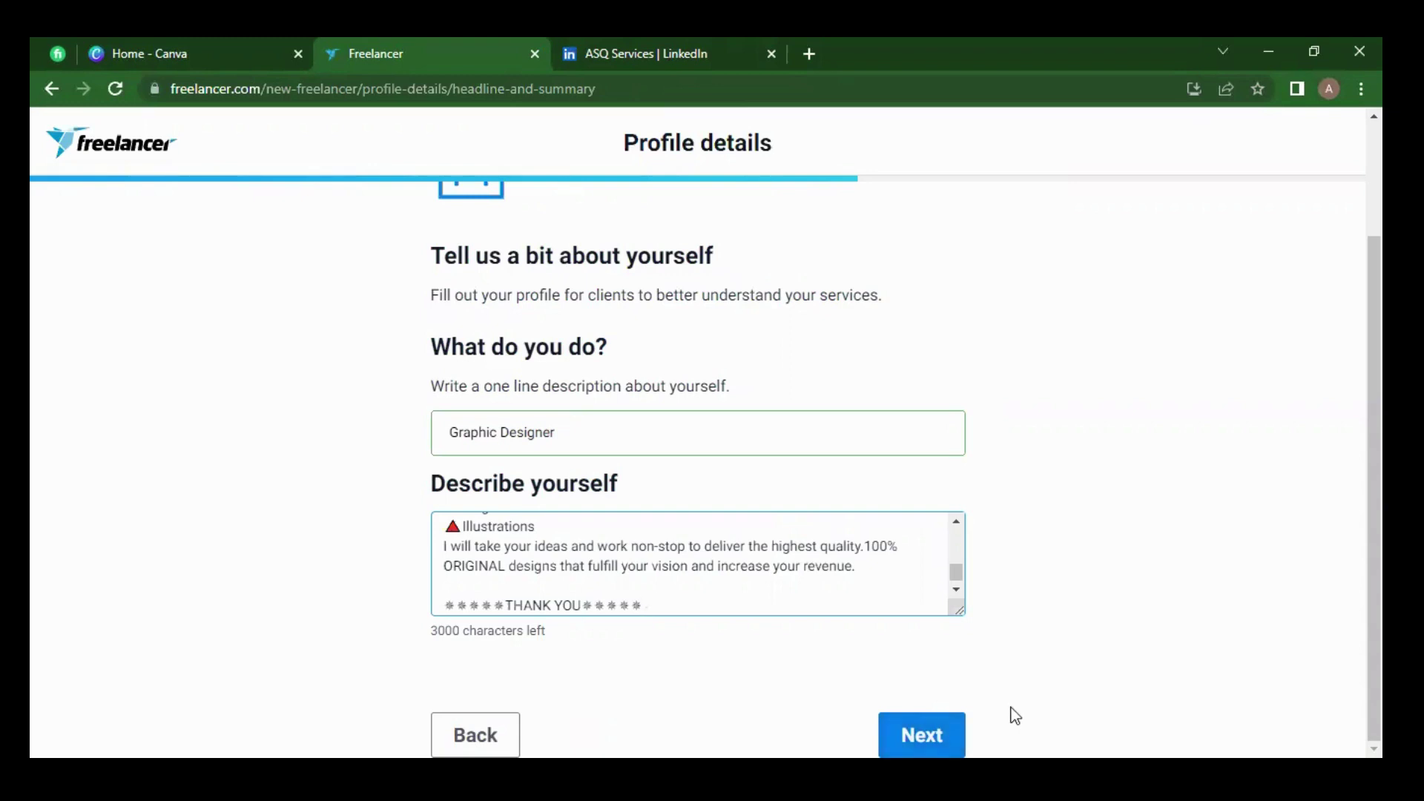
{"action": "left_click", "coordinate": [921, 734]}
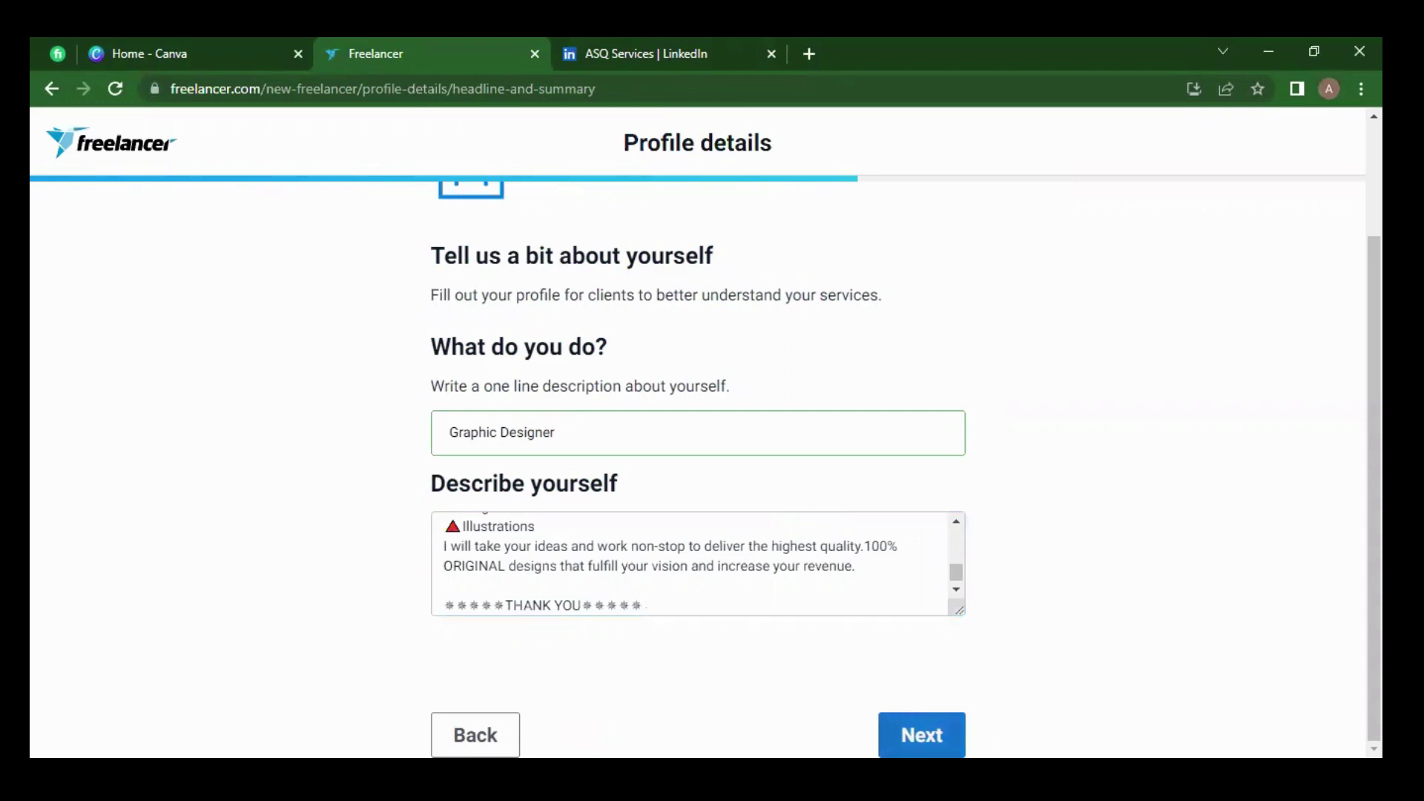
{"action": "left_click", "coordinate": [821, 519]}
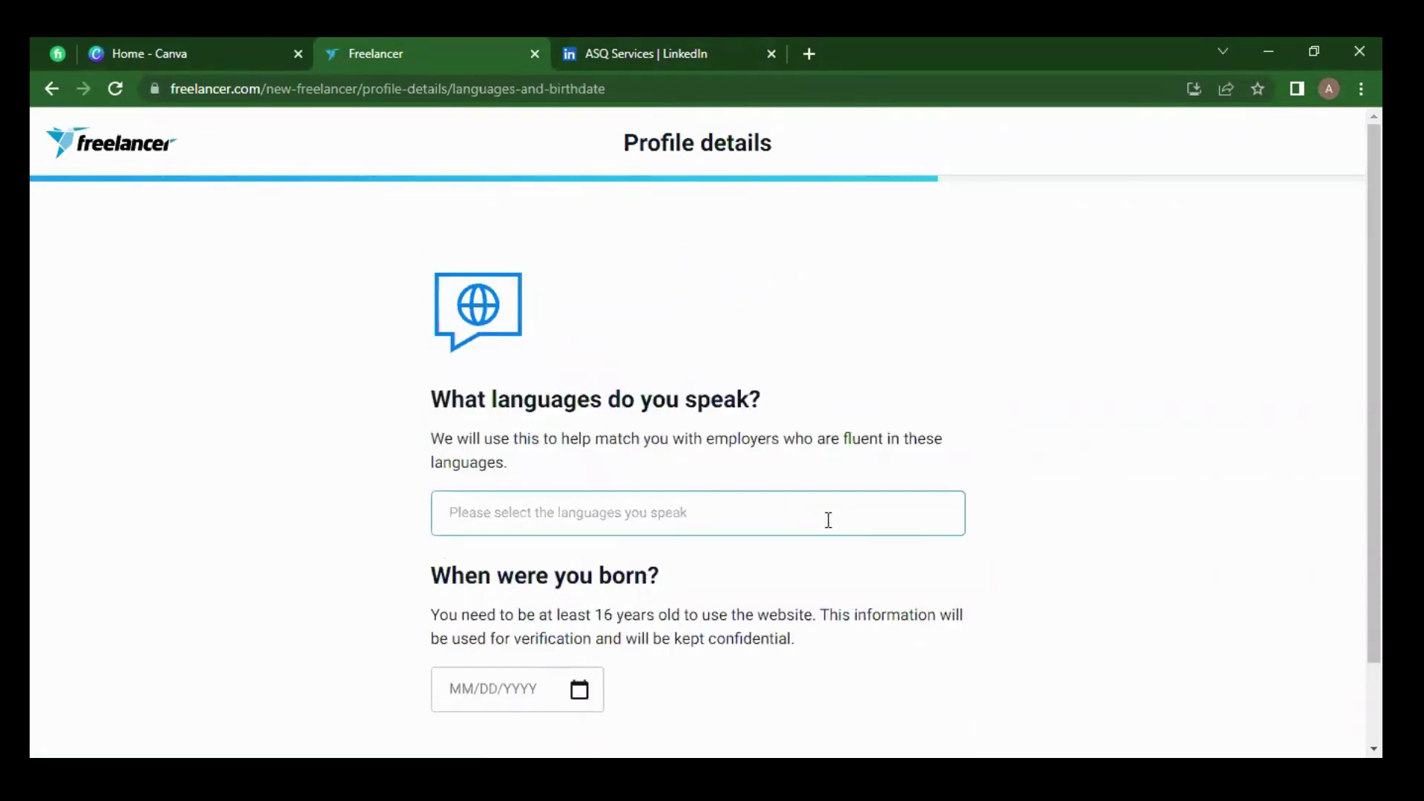
Step: Add English and Français as spoken languages
{"action": "type", "text": "E"}
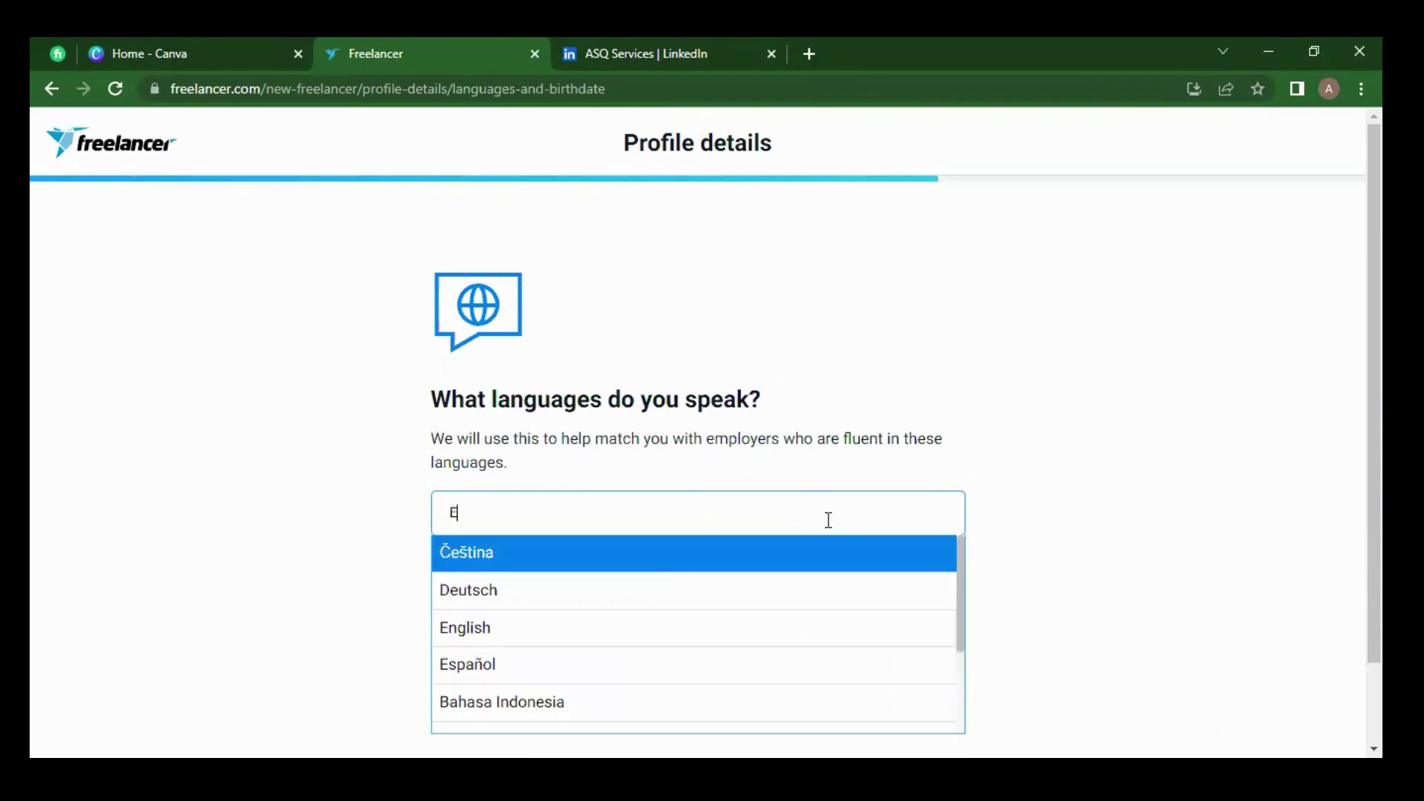
{"action": "left_click", "coordinate": [783, 636]}
{"action": "scroll", "coordinate": [776, 585], "scroll_direction": "down", "scroll_amount": 1}
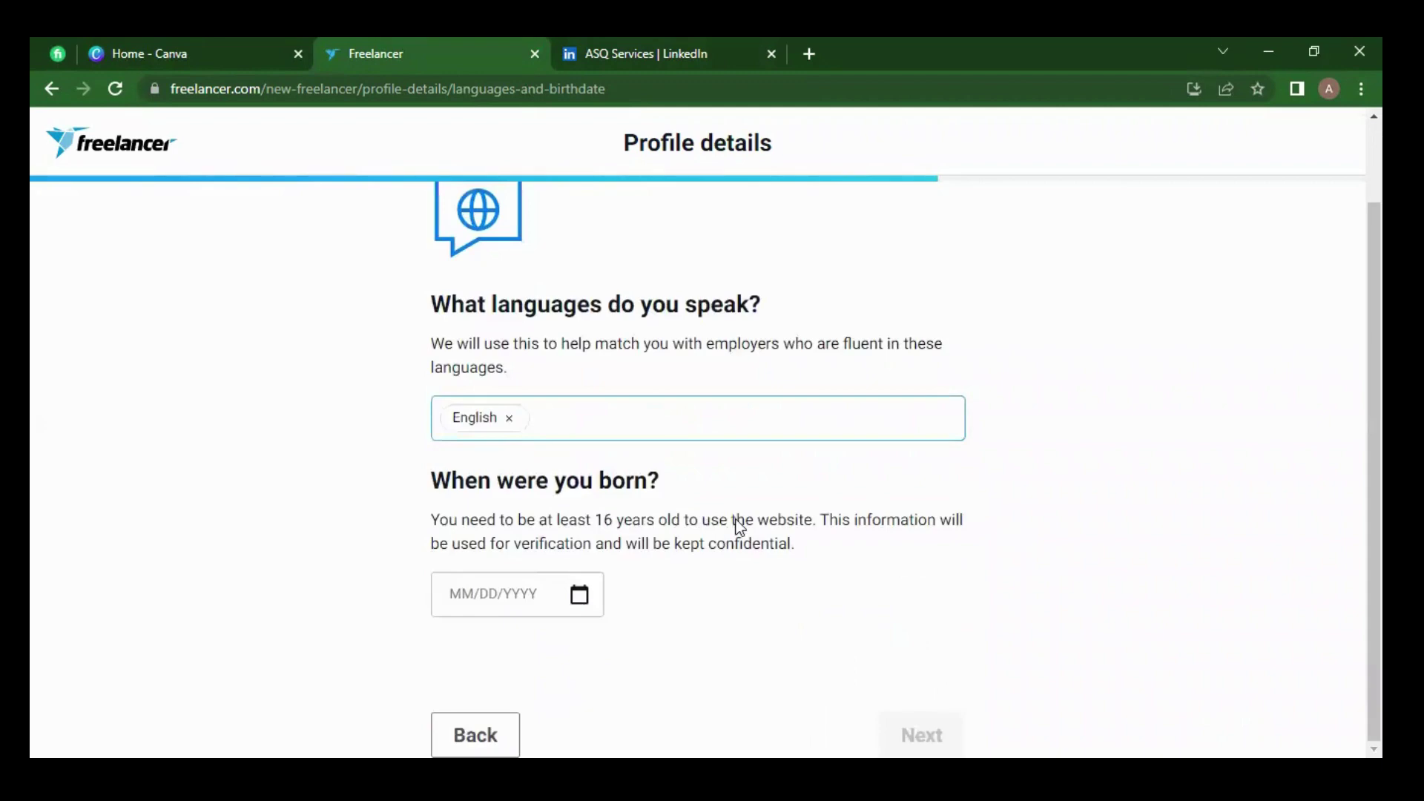
{"action": "type", "text": "U"}
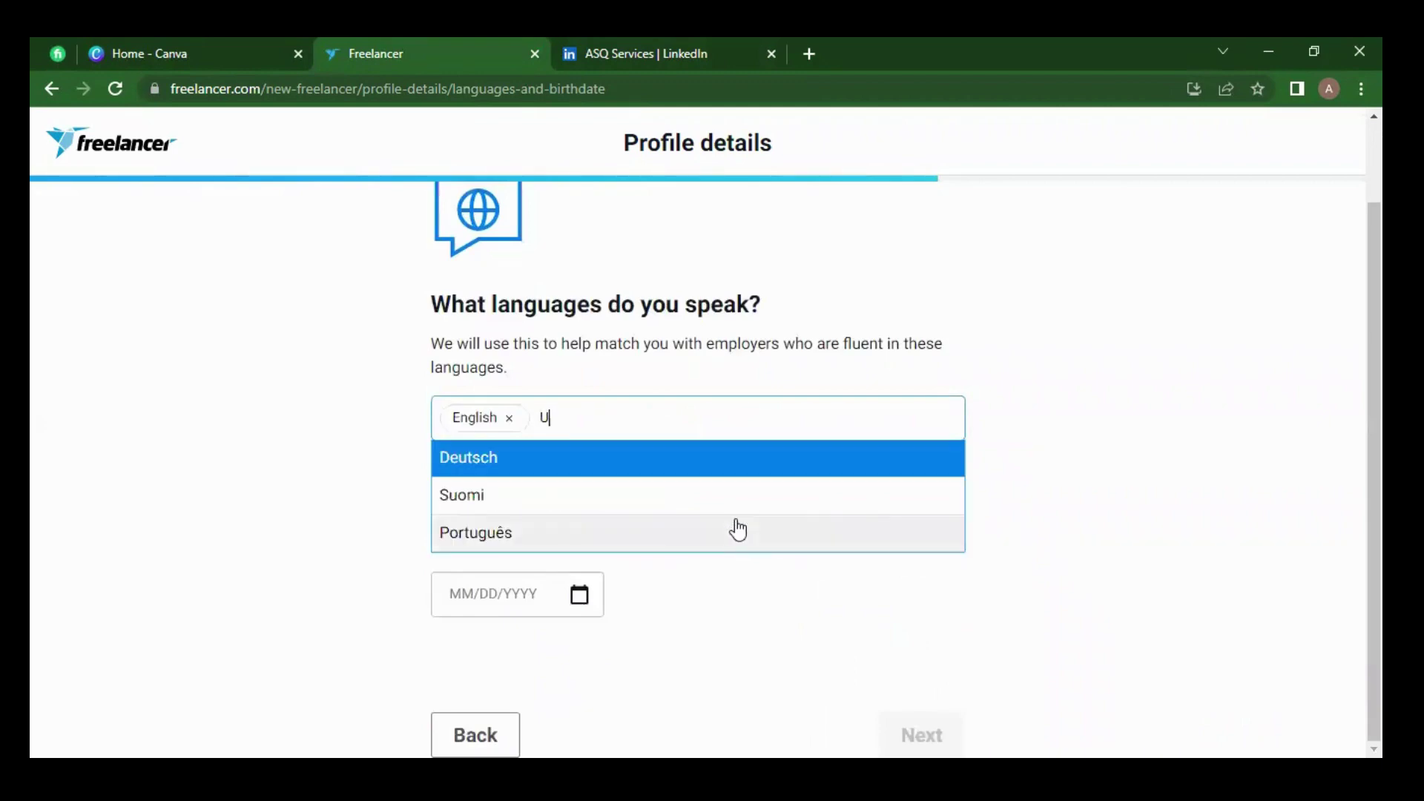
{"action": "key", "text": "BackSpace"}
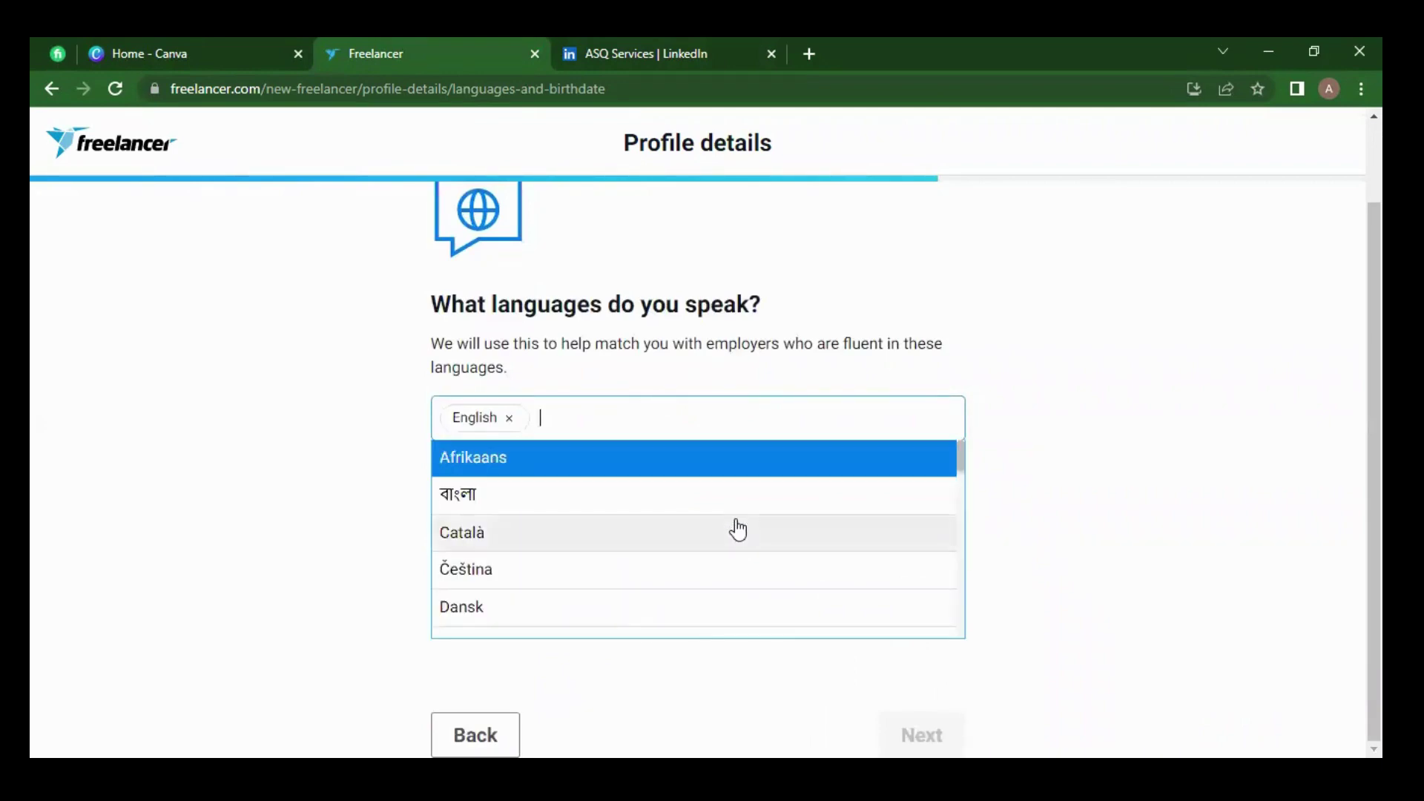
{"action": "type", "text": "Fr"}
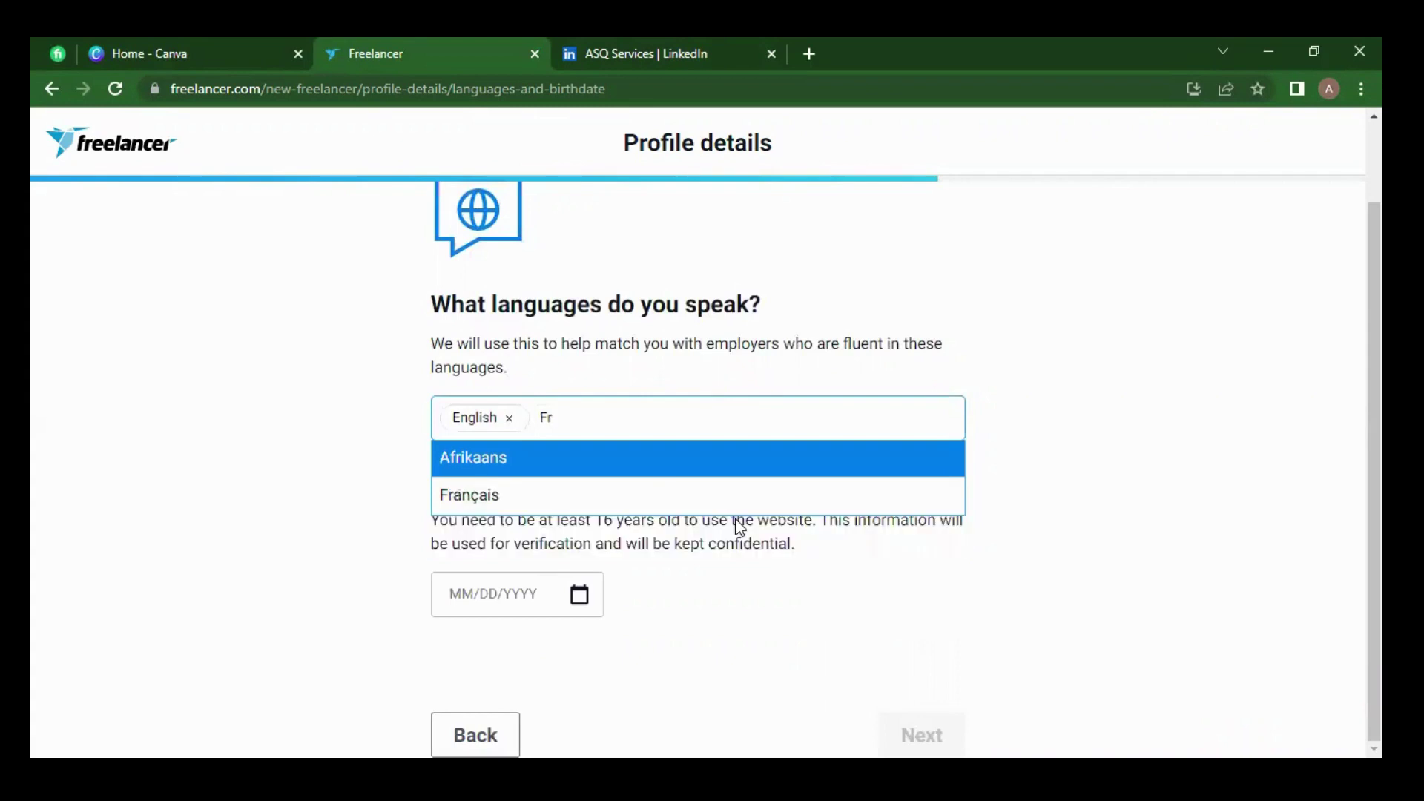
{"action": "left_click", "coordinate": [650, 494]}
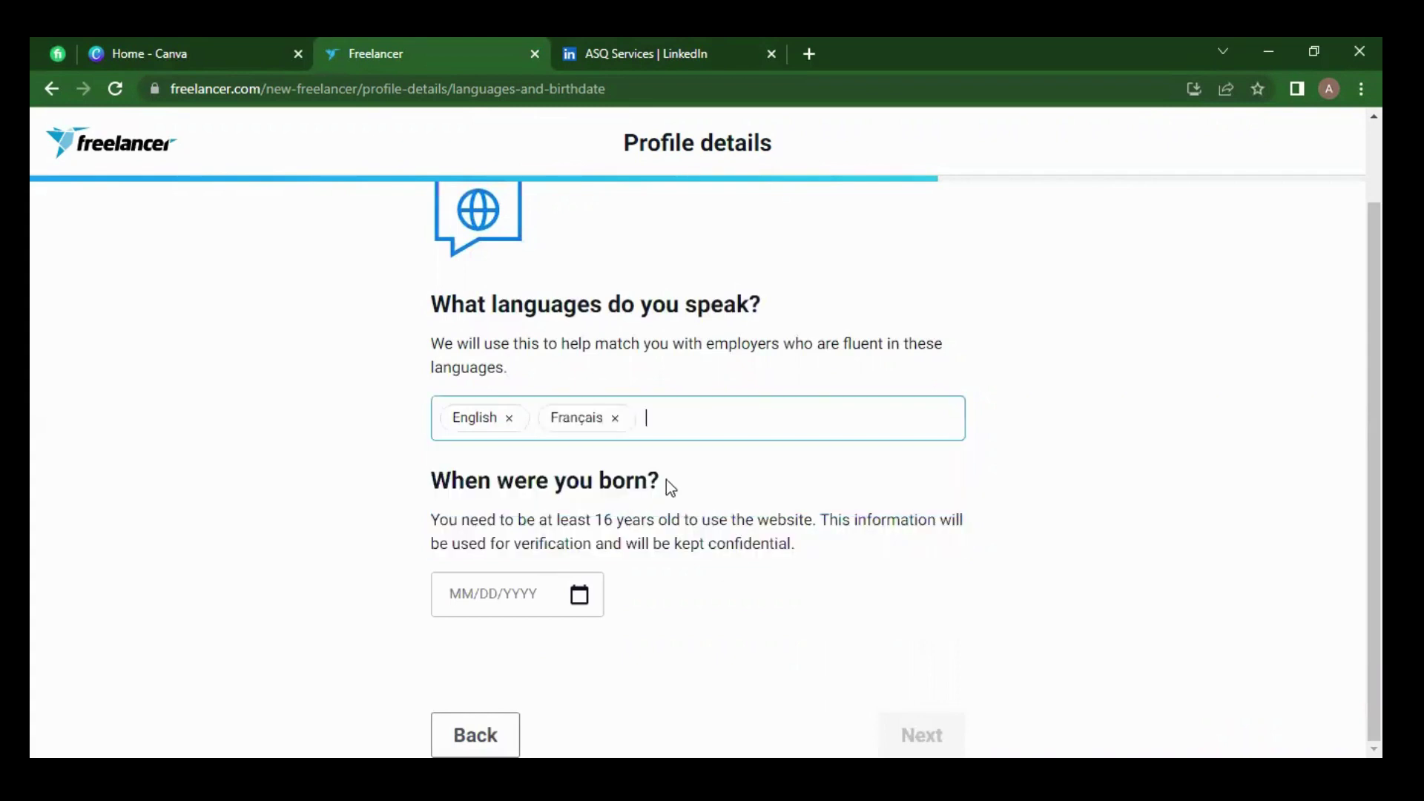
Step: Add Deutsch as the third spoken language
{"action": "type", "text": "ara"}
{"action": "key", "text": "BackSpace"}
{"action": "key", "text": "BackSpace"}
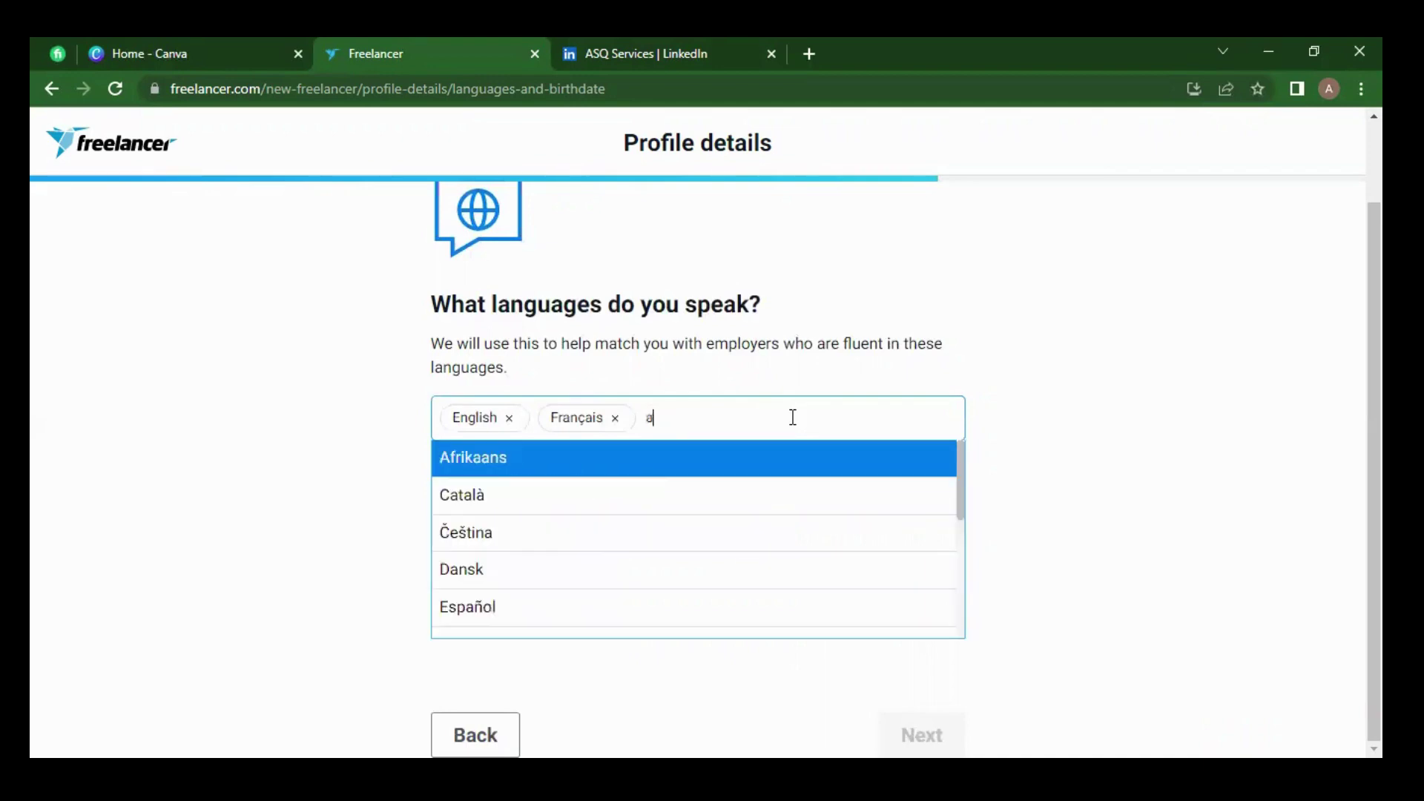
{"action": "type", "text": "r"}
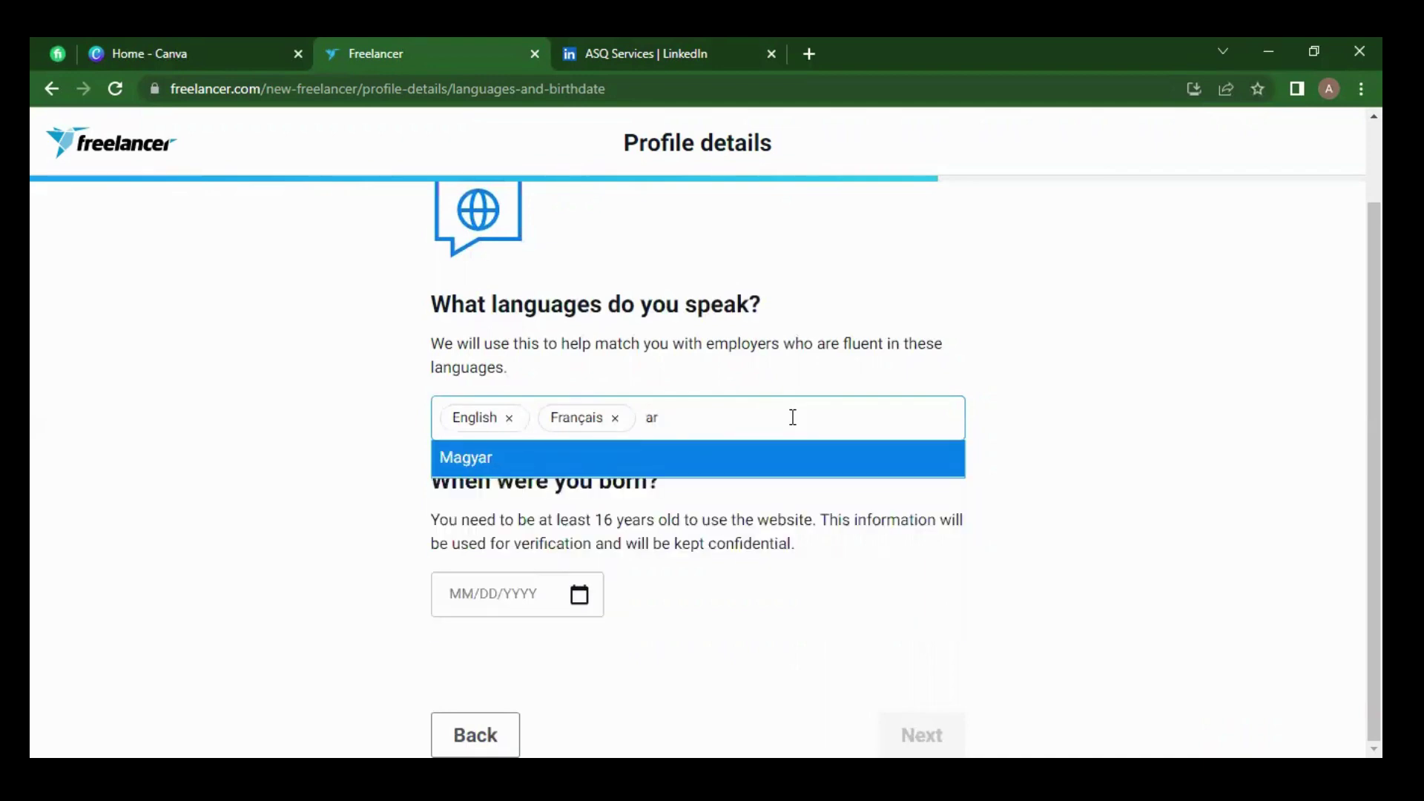
{"action": "key", "text": "BackSpace"}
{"action": "key", "text": "BackSpace"}
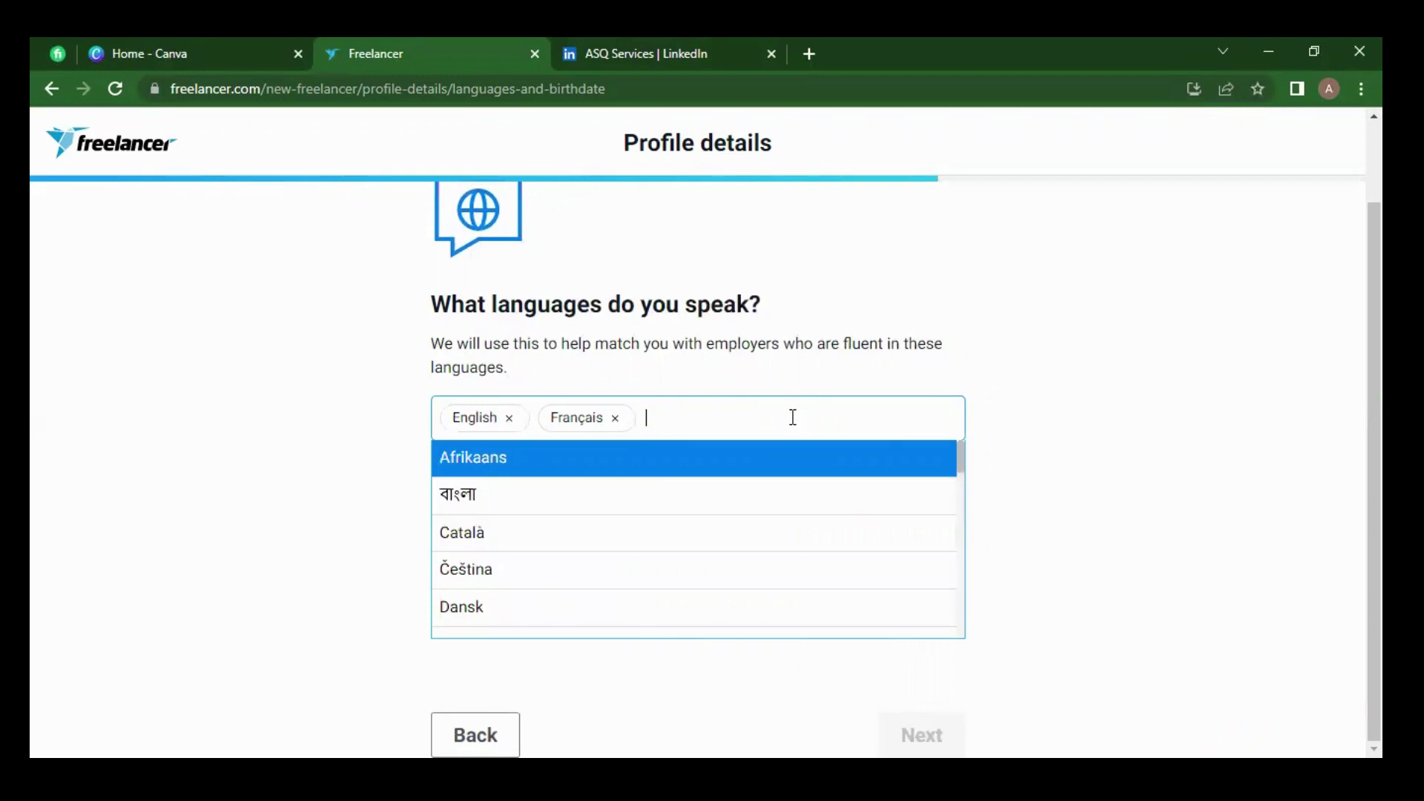
{"action": "type", "text": "d"}
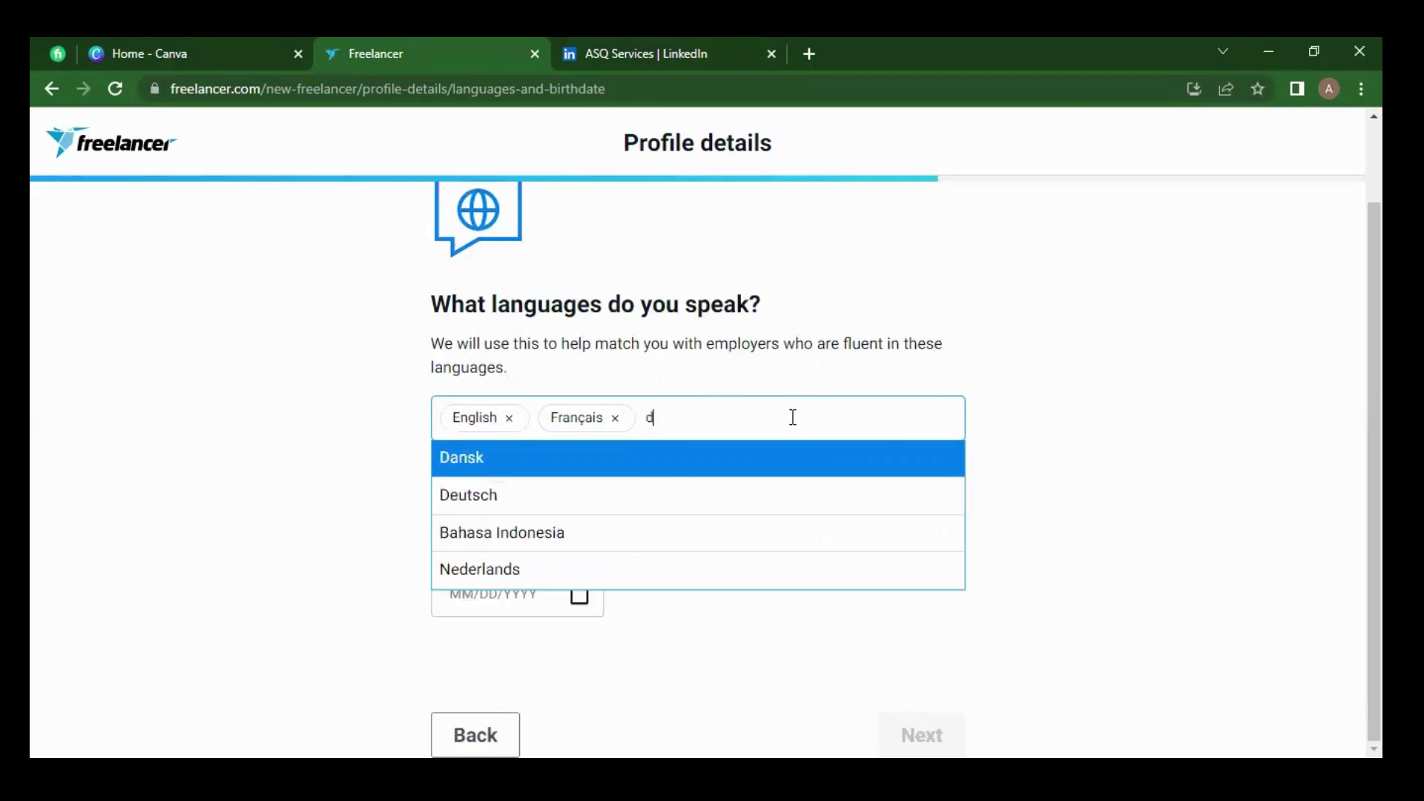
{"action": "left_click", "coordinate": [588, 498]}
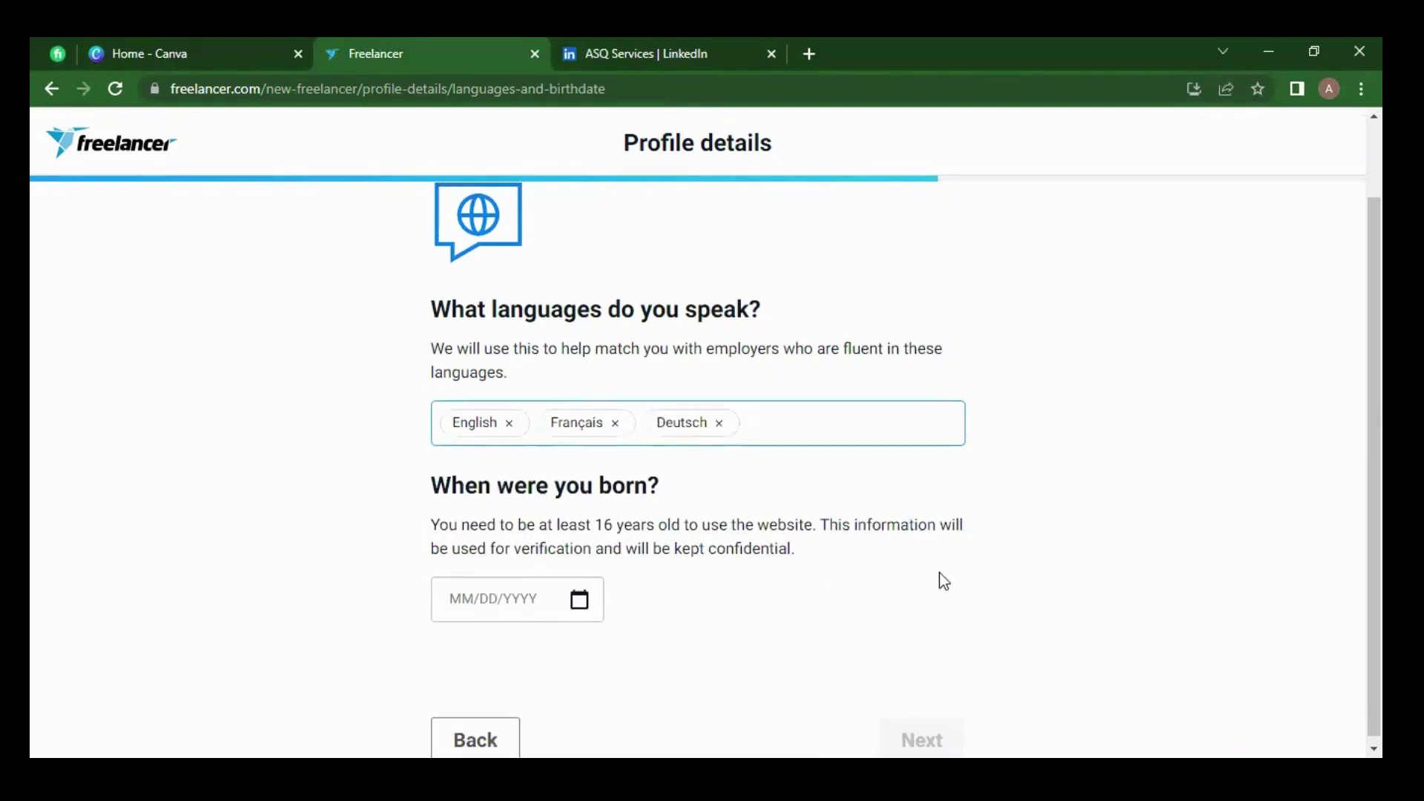
{"action": "scroll", "coordinate": [923, 589], "scroll_direction": "up", "scroll_amount": 1}
{"action": "scroll", "coordinate": [923, 594], "scroll_direction": "down", "scroll_amount": 1}
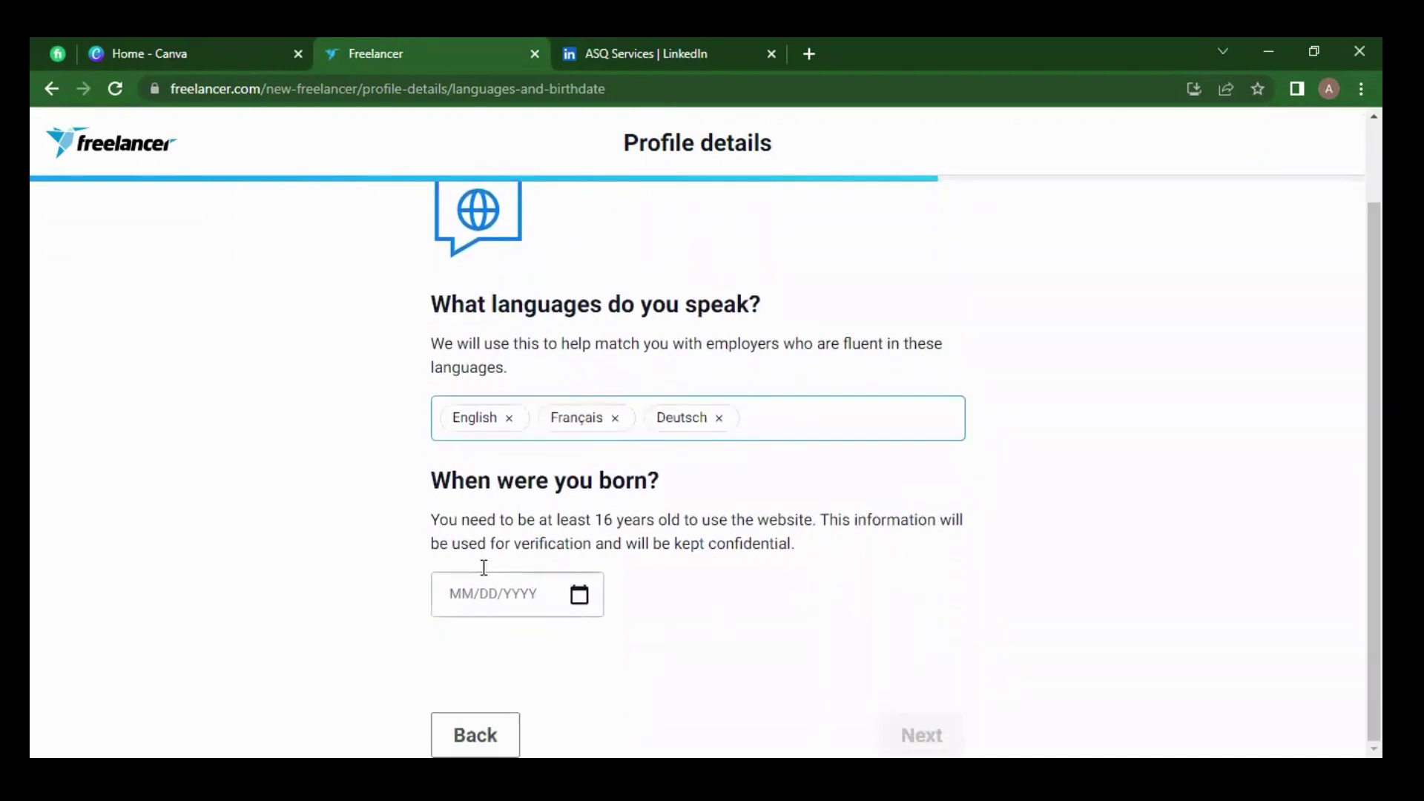
Step: Pick 1992, October and the 15th in the birth date calendar
{"action": "left_click", "coordinate": [581, 597]}
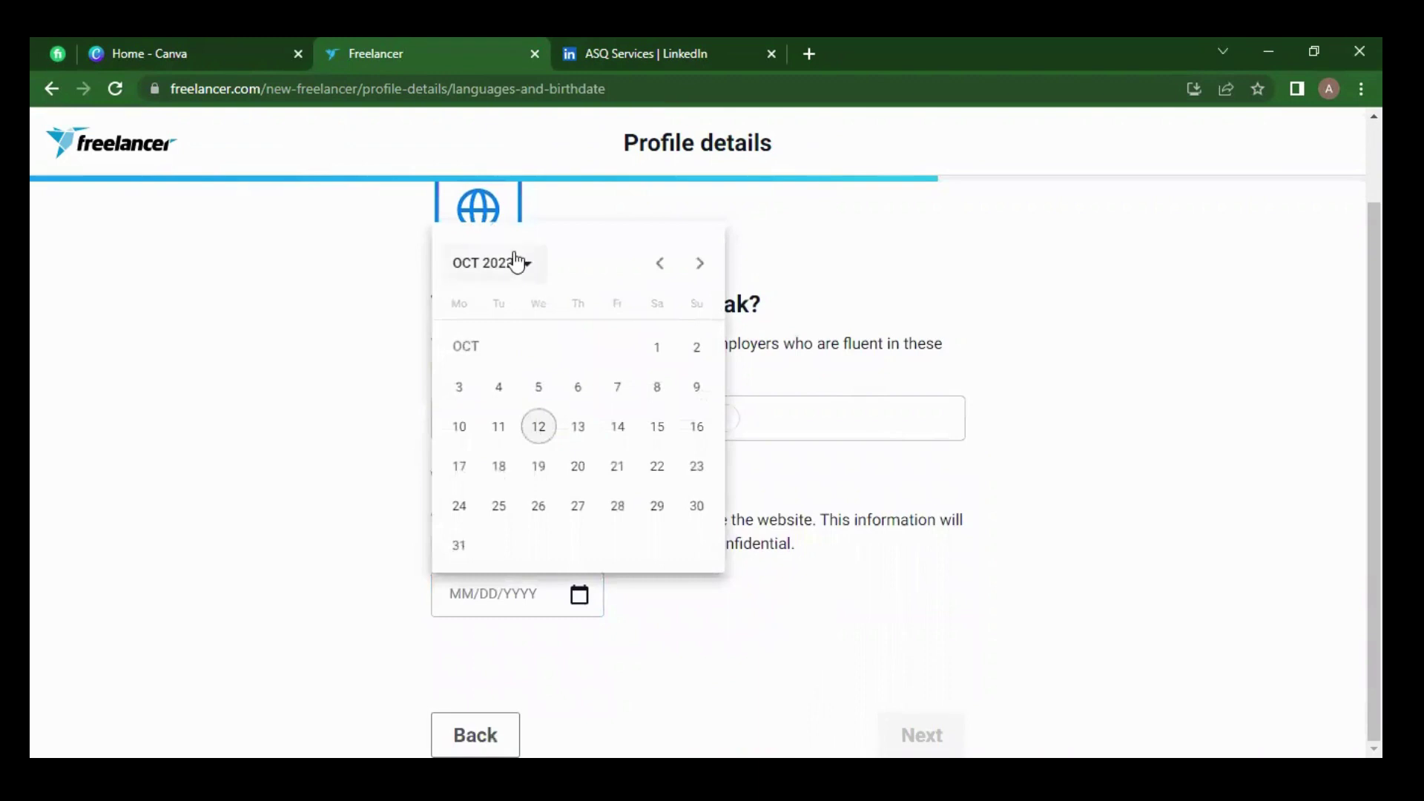
{"action": "left_click", "coordinate": [519, 261]}
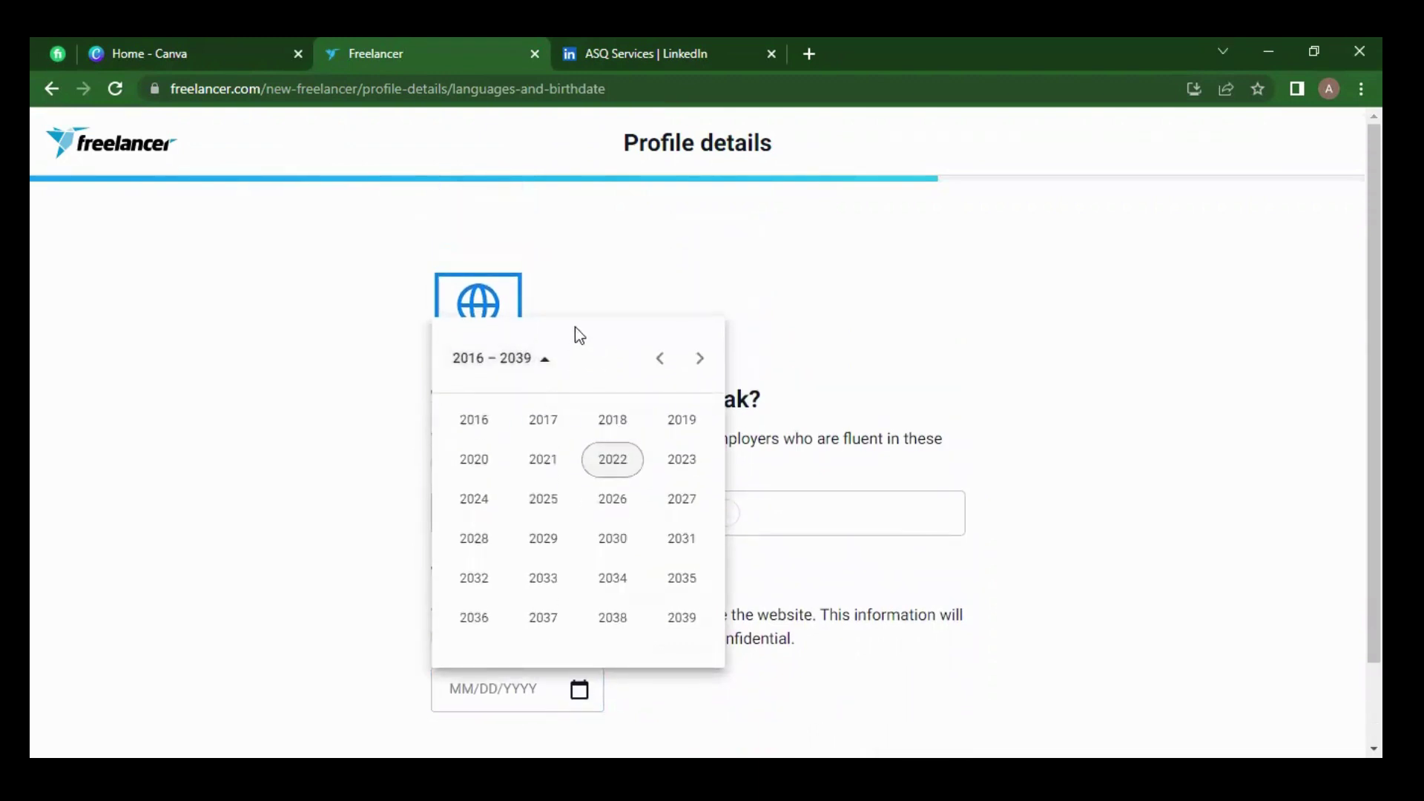
{"action": "left_click", "coordinate": [534, 374]}
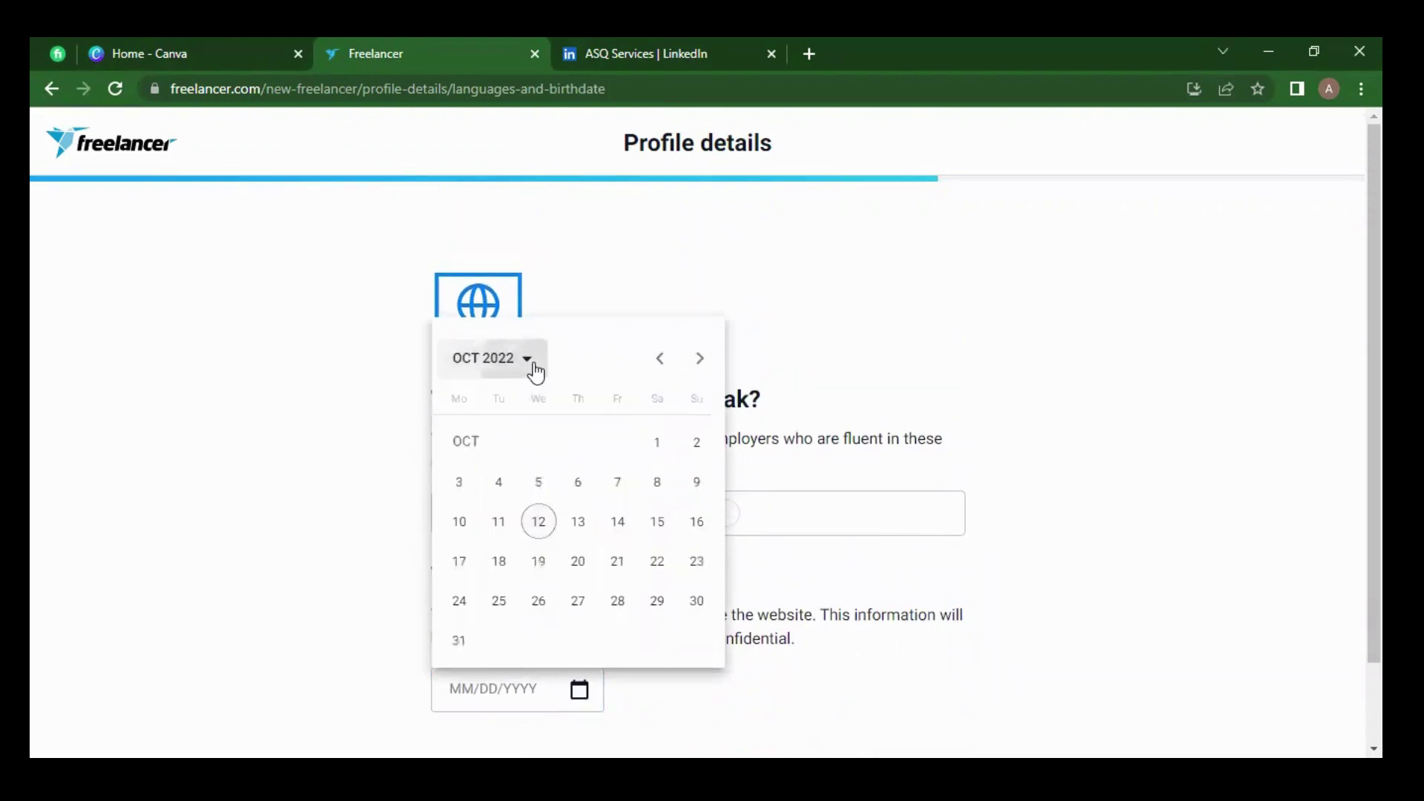
{"action": "left_click", "coordinate": [534, 371]}
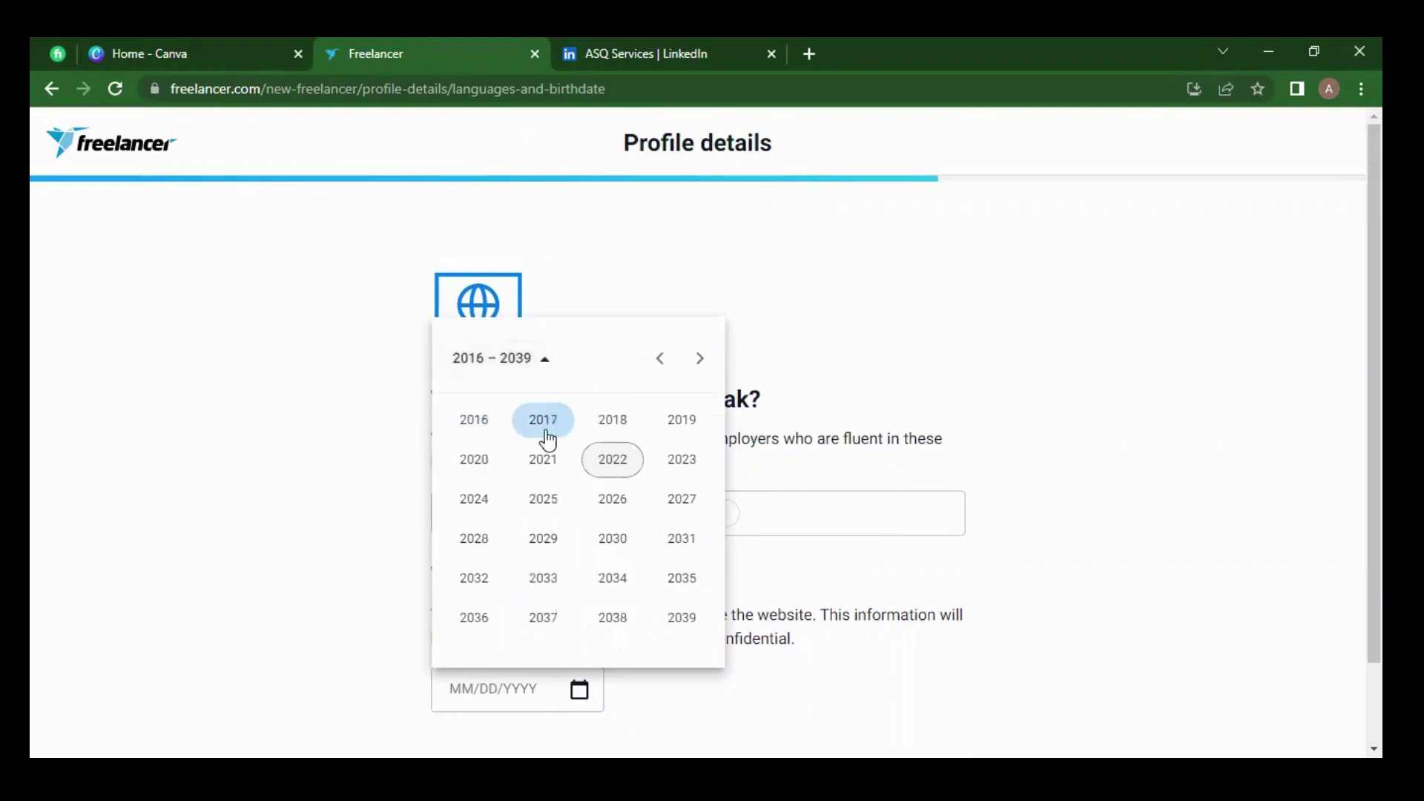
{"action": "left_click", "coordinate": [659, 359]}
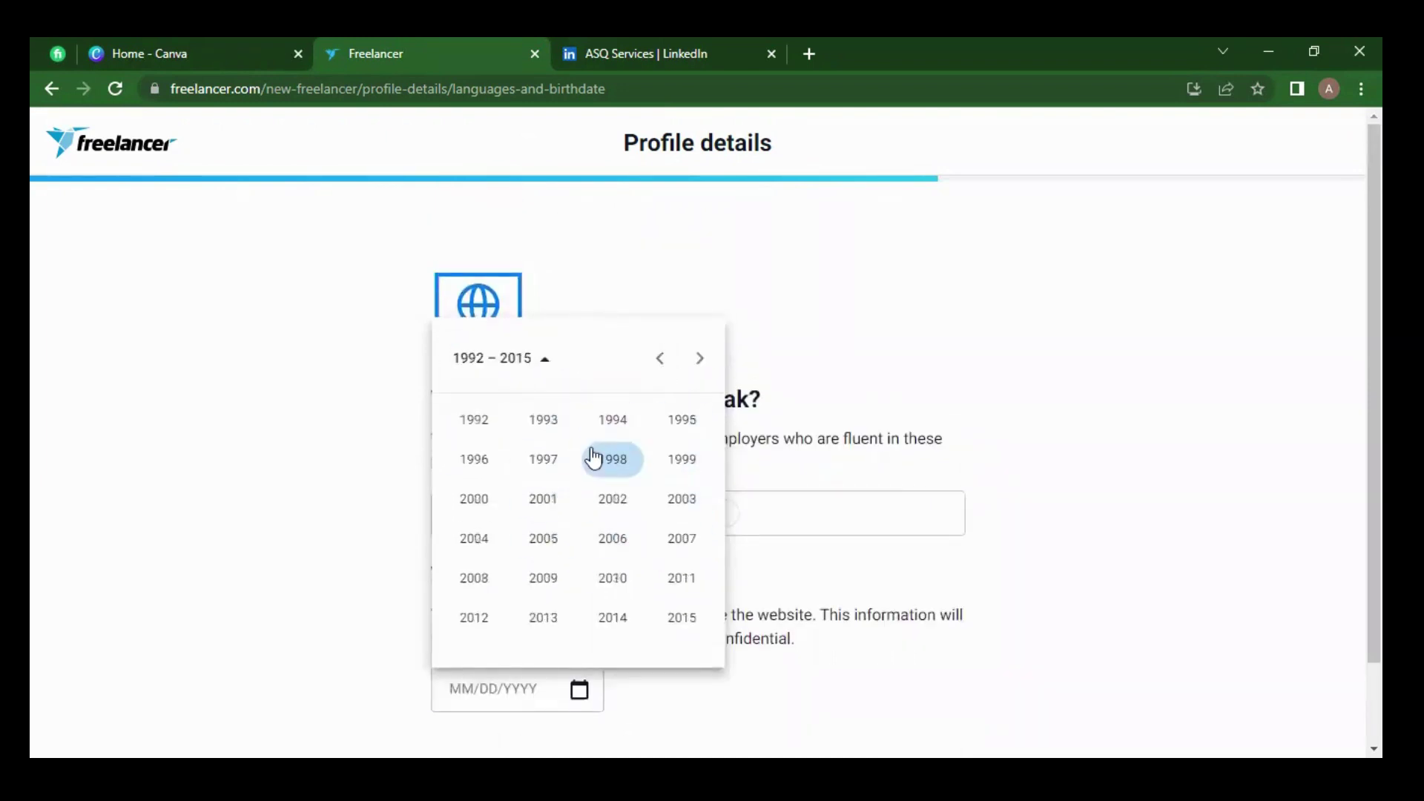
{"action": "left_click", "coordinate": [480, 423]}
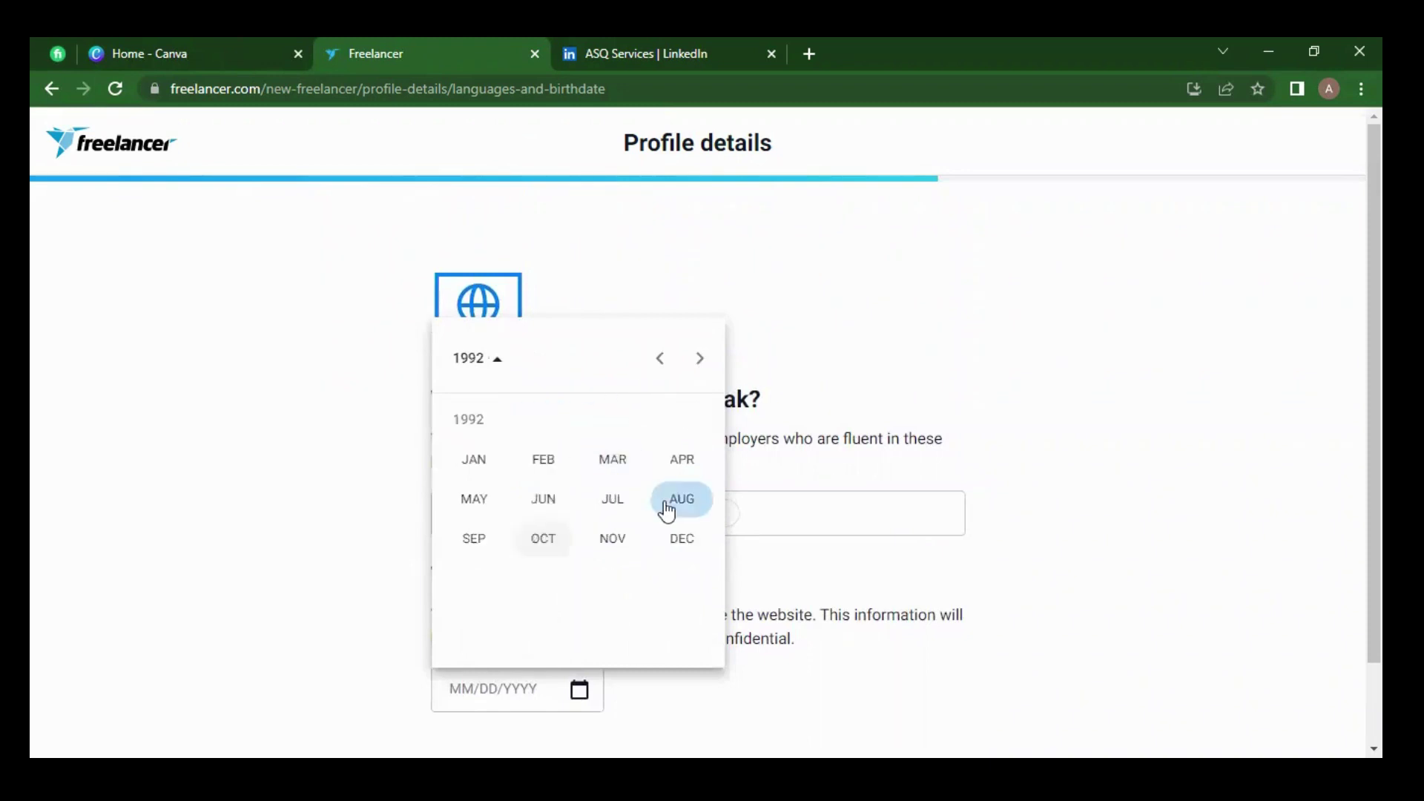
{"action": "left_click", "coordinate": [545, 540]}
{"action": "left_click", "coordinate": [577, 523]}
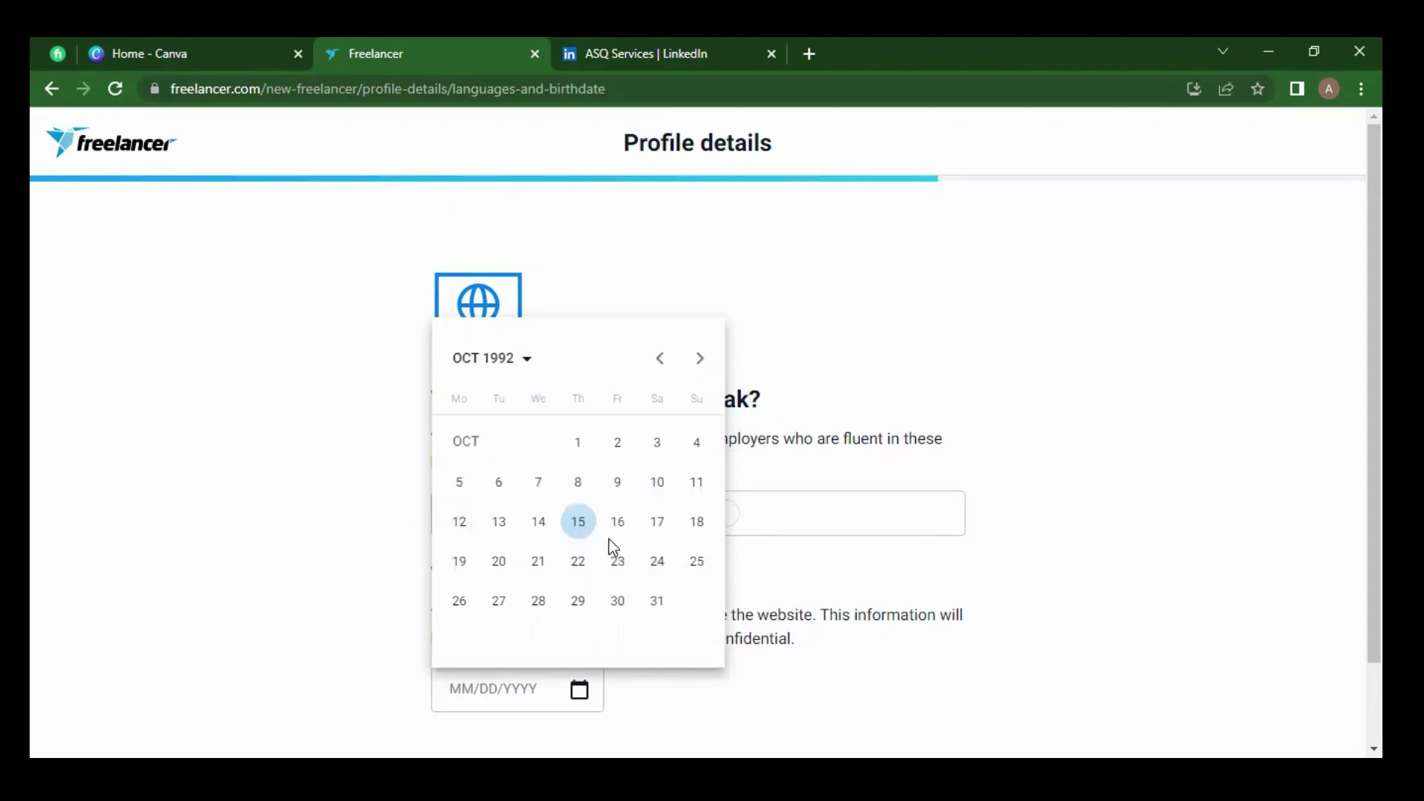
{"action": "scroll", "coordinate": [834, 581], "scroll_direction": "down", "scroll_amount": 2}
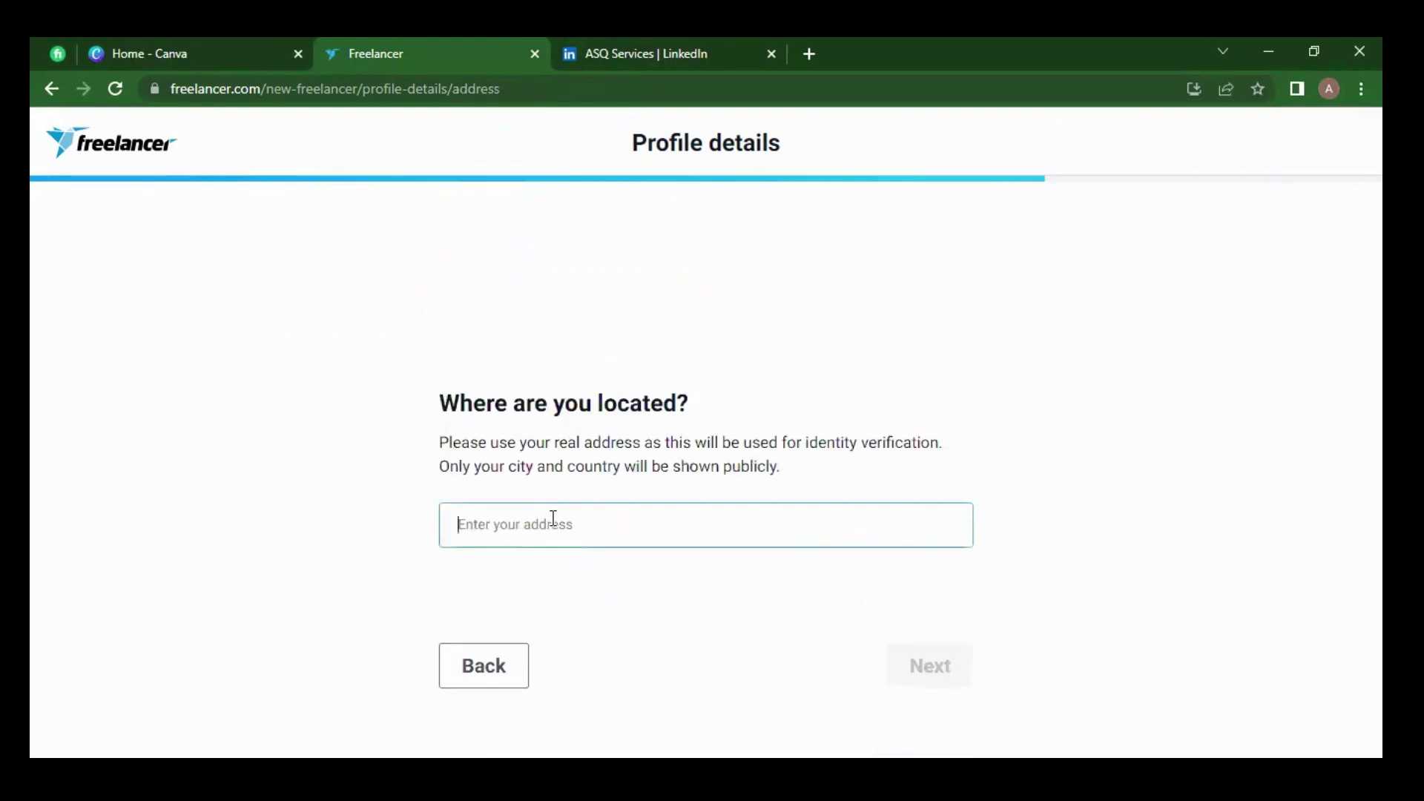
Step: Choose Lahore, Pakistan as the address, enter post code 54000, and submit
{"action": "type", "text": "L"}
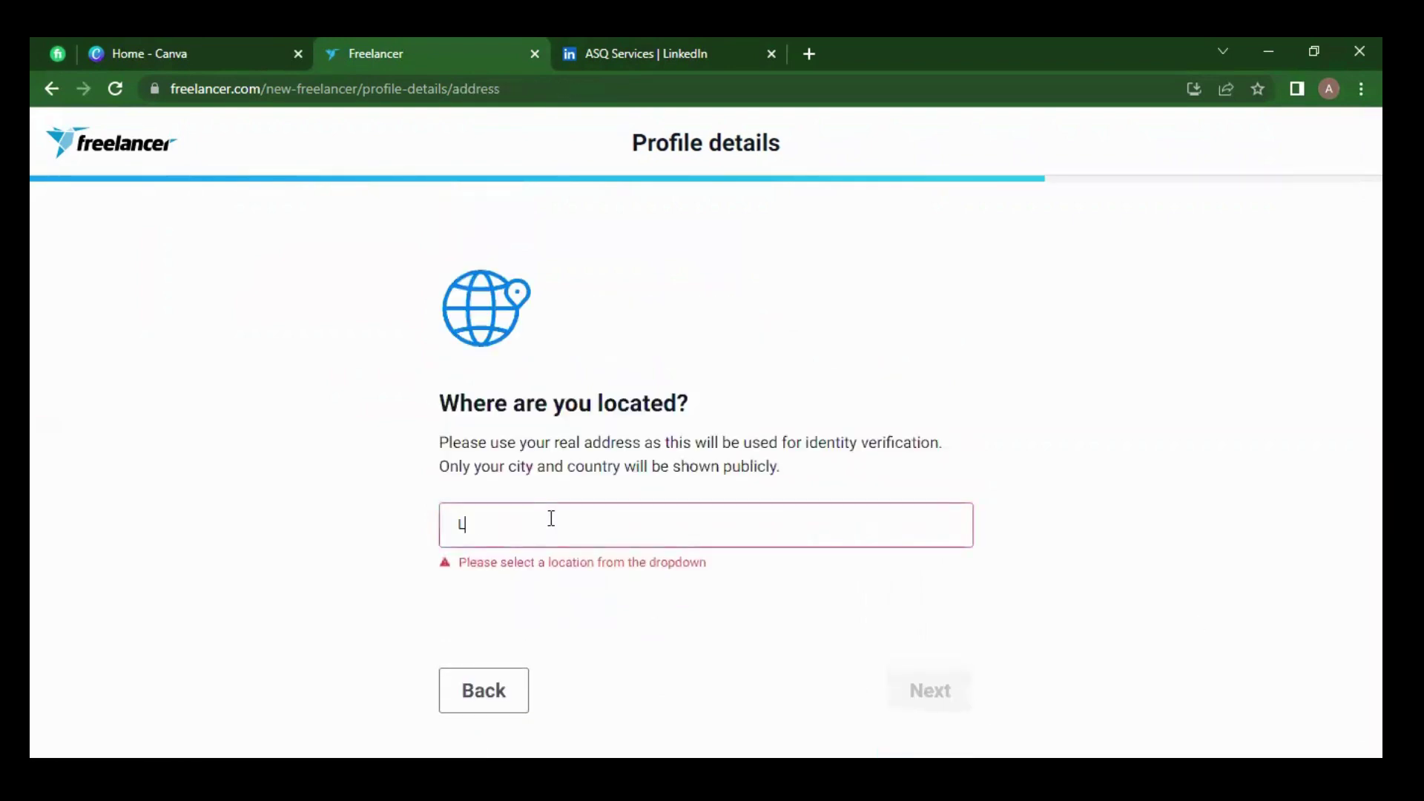
{"action": "type", "text": "ahore"}
{"action": "key", "text": "BackSpace"}
{"action": "key", "text": "BackSpace"}
{"action": "key", "text": "BackSpace"}
{"action": "key", "text": "BackSpace"}
{"action": "key", "text": "BackSpace"}
{"action": "key", "text": "BackSpace"}
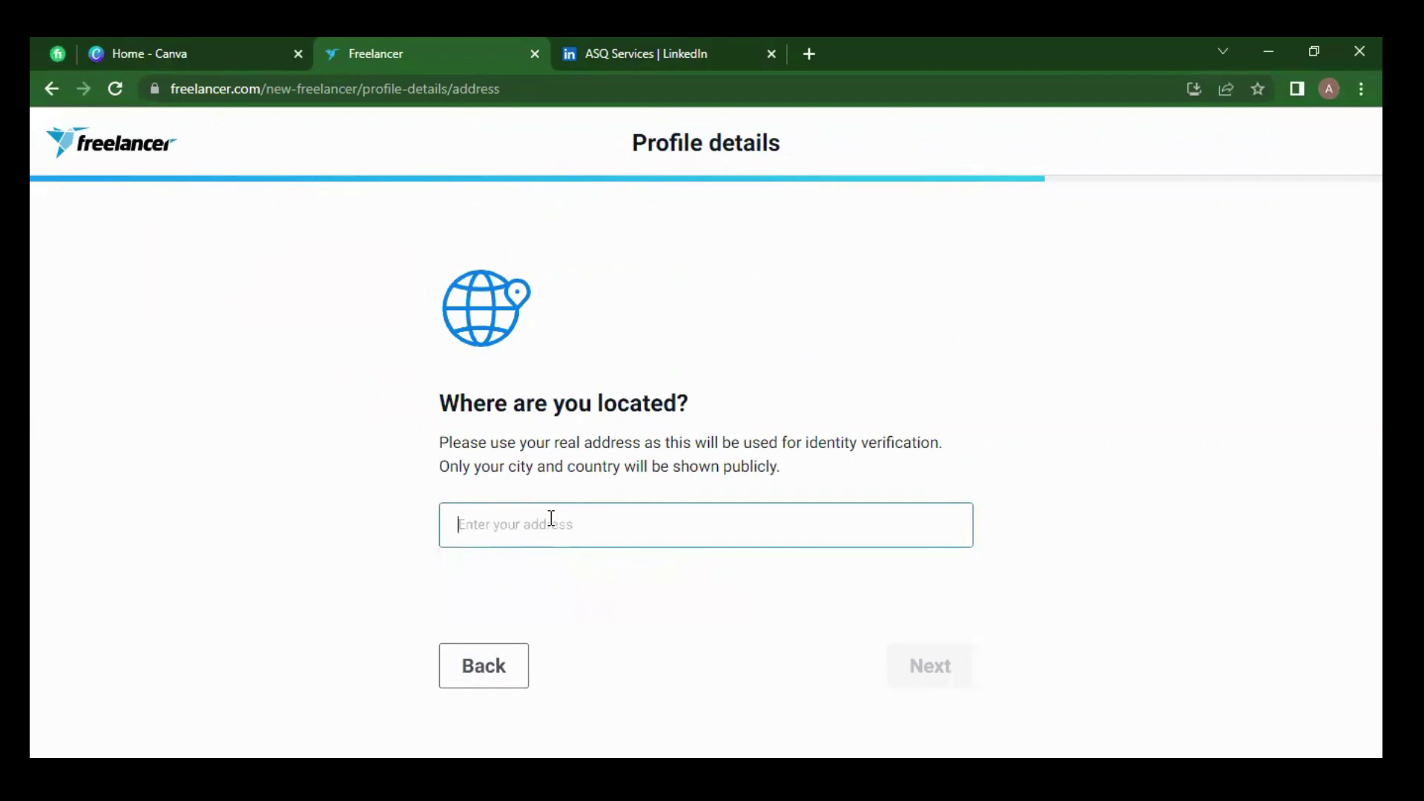
{"action": "type", "text": "p"}
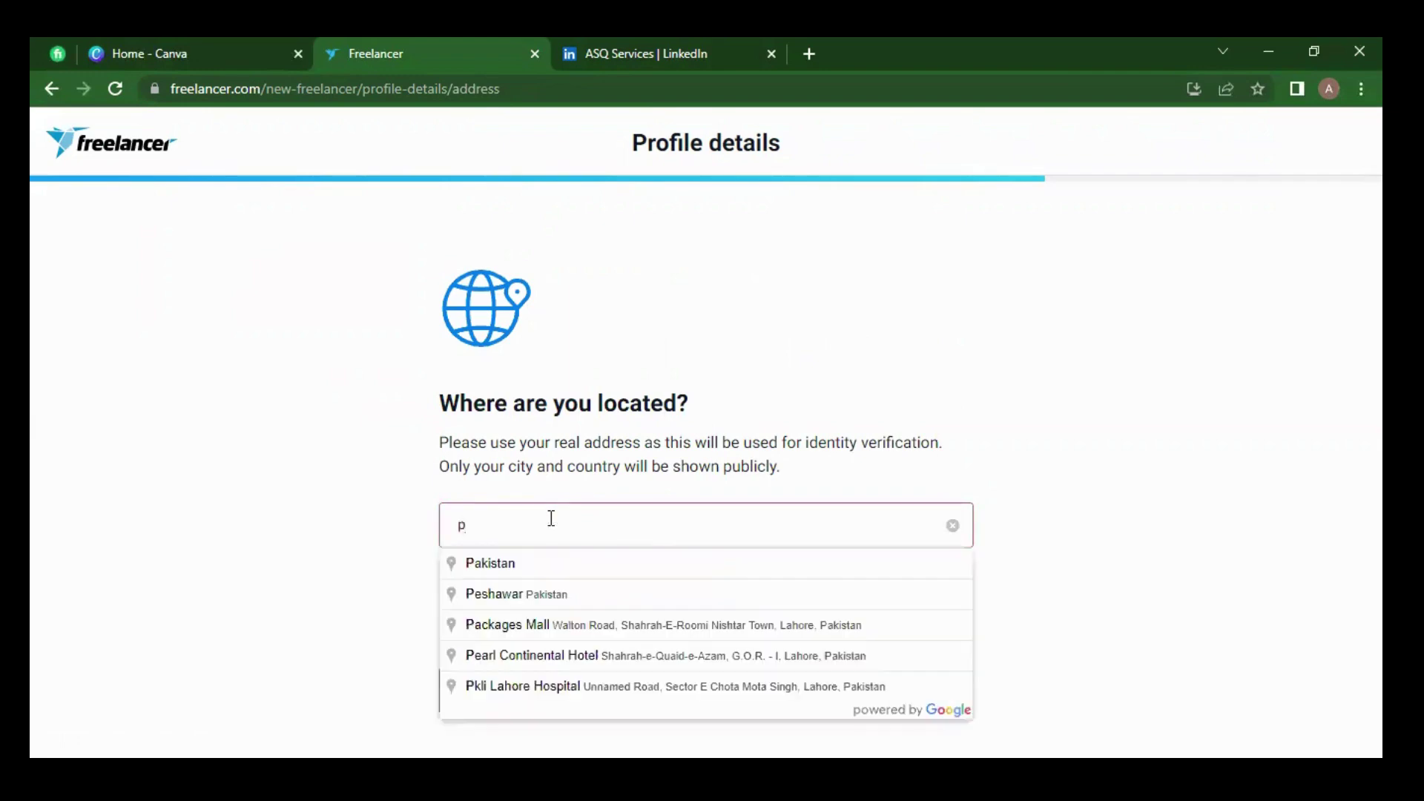
{"action": "key", "text": "BackSpace"}
{"action": "type", "text": "La"}
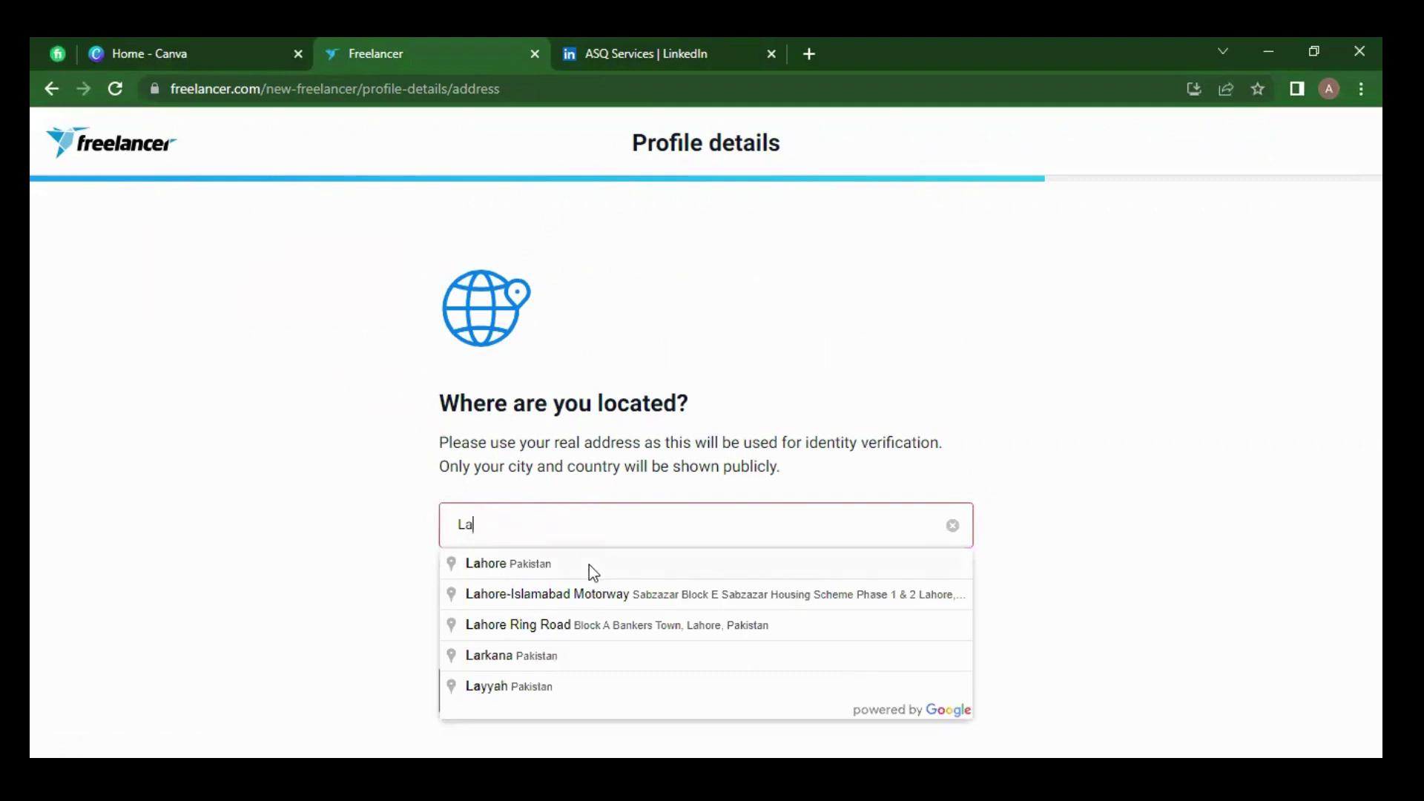
{"action": "left_click", "coordinate": [589, 563]}
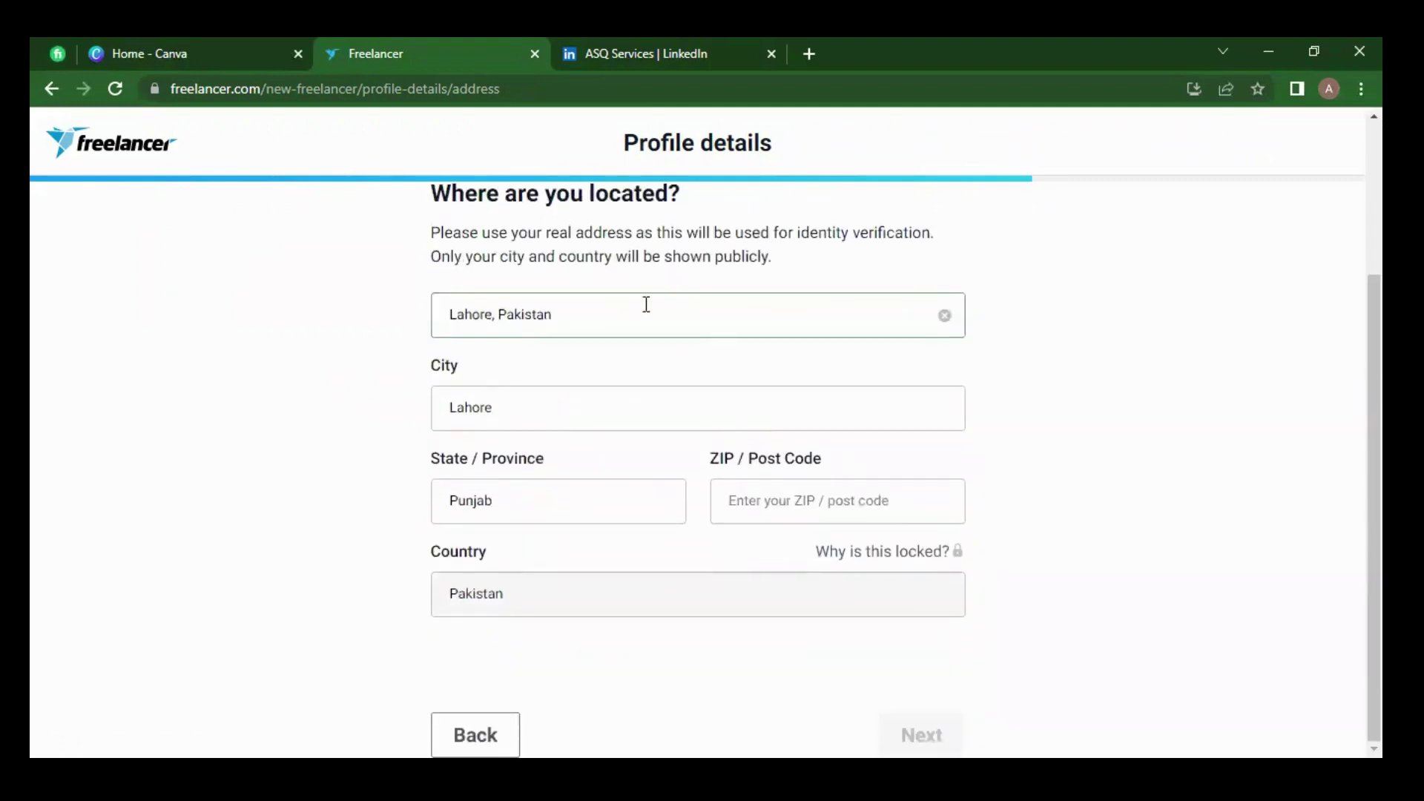
{"action": "left_click", "coordinate": [802, 511]}
{"action": "type", "text": "54"}
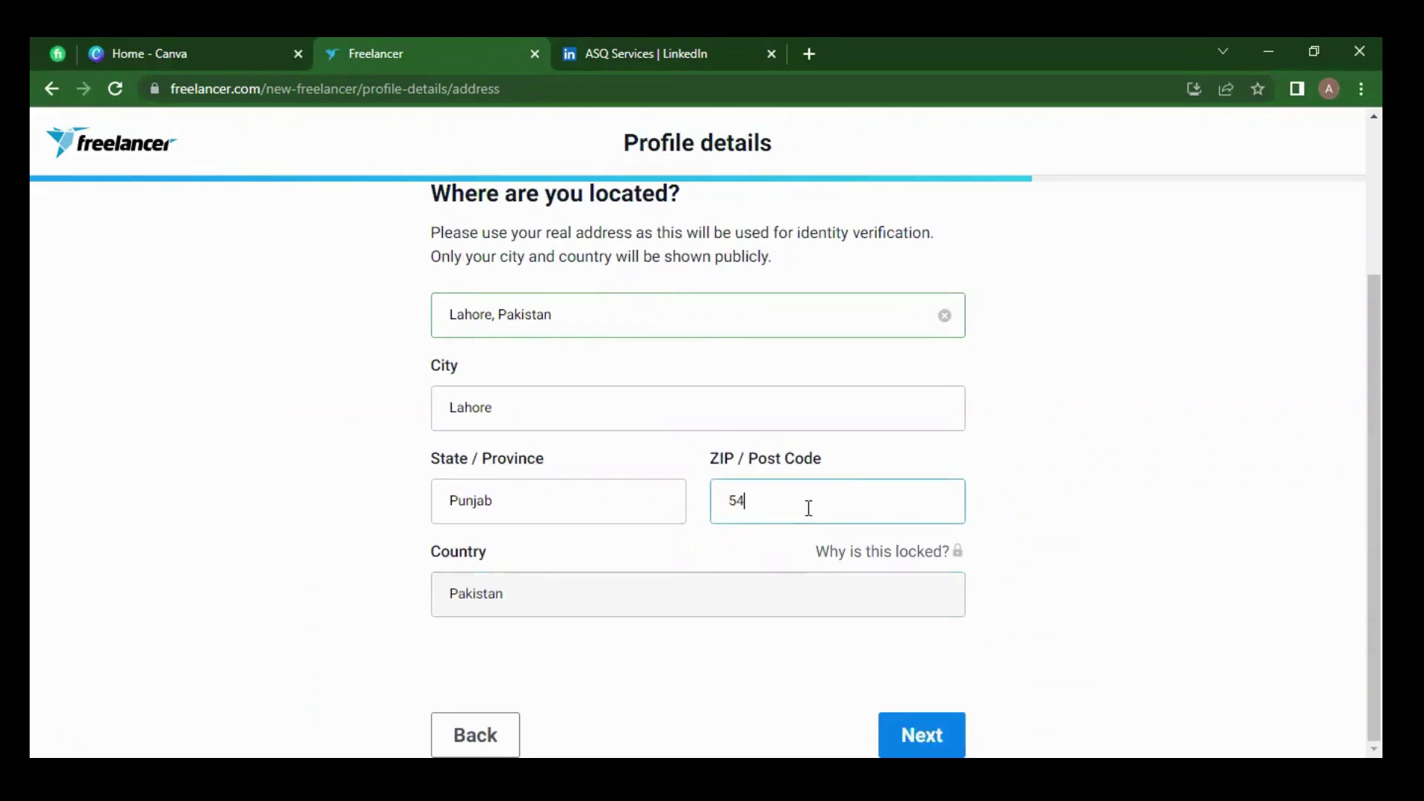
{"action": "type", "text": "000"}
{"action": "left_click", "coordinate": [912, 734]}
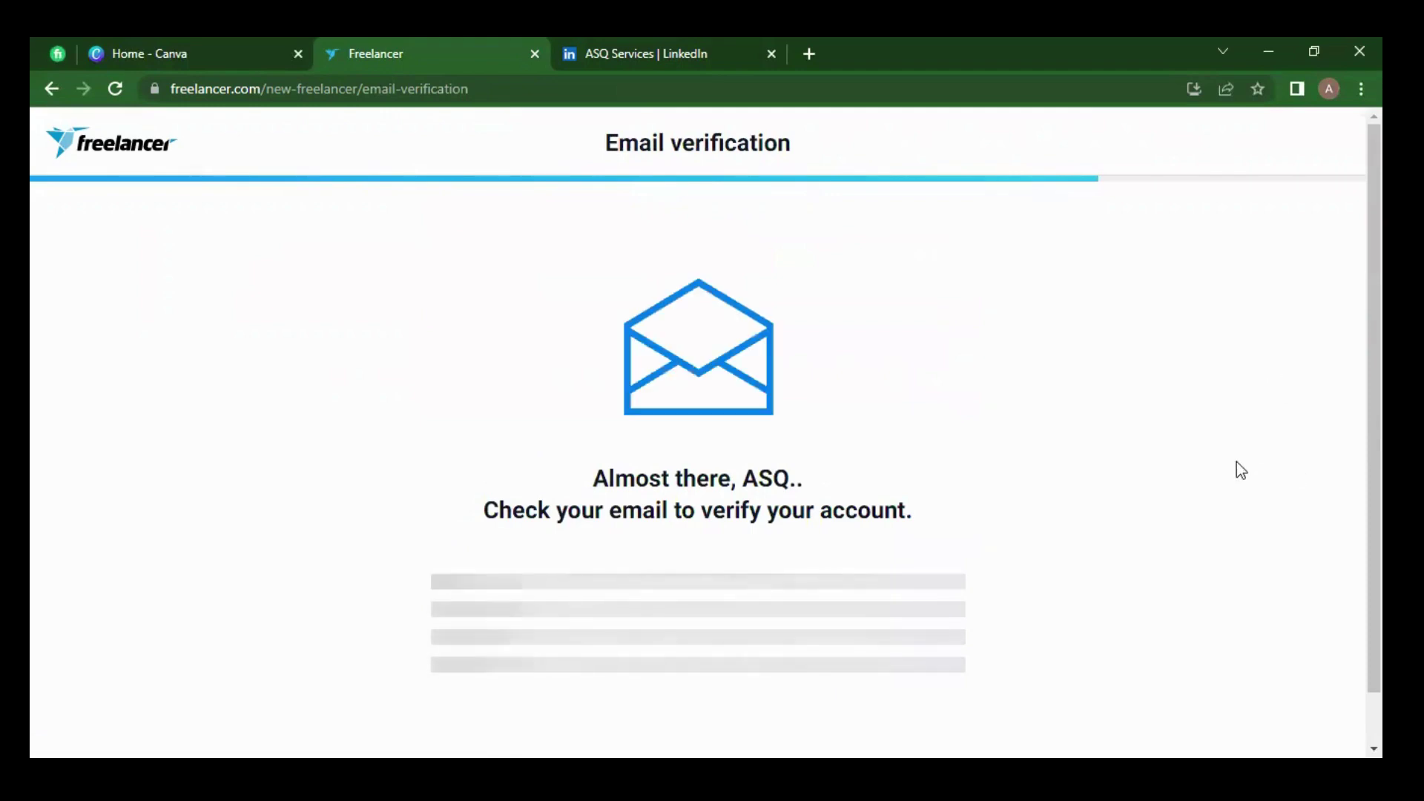
Step: Open a new browser tab to check the Gmail inbox for the verification e-mail
{"action": "scroll", "coordinate": [972, 536], "scroll_direction": "down", "scroll_amount": 1}
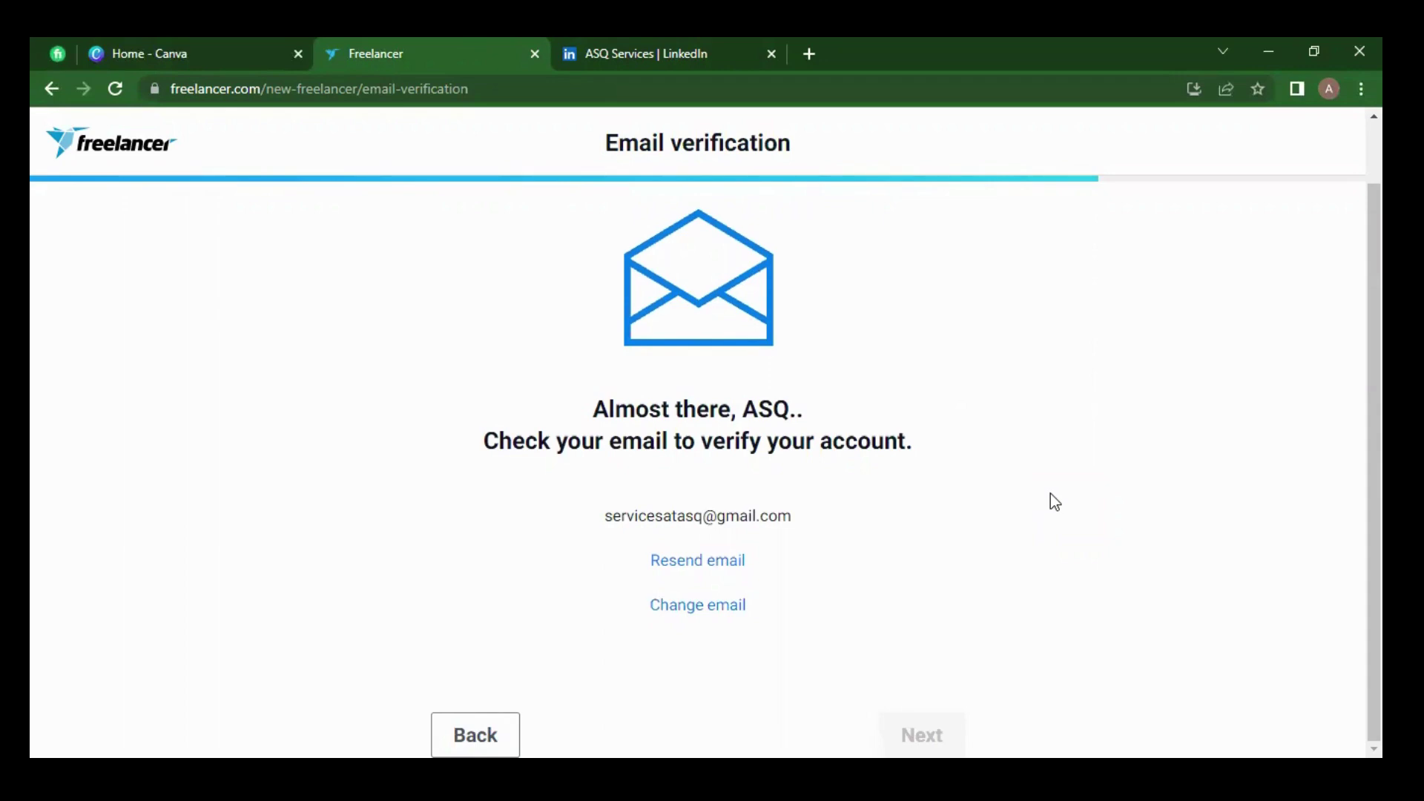
{"action": "left_click", "coordinate": [803, 51]}
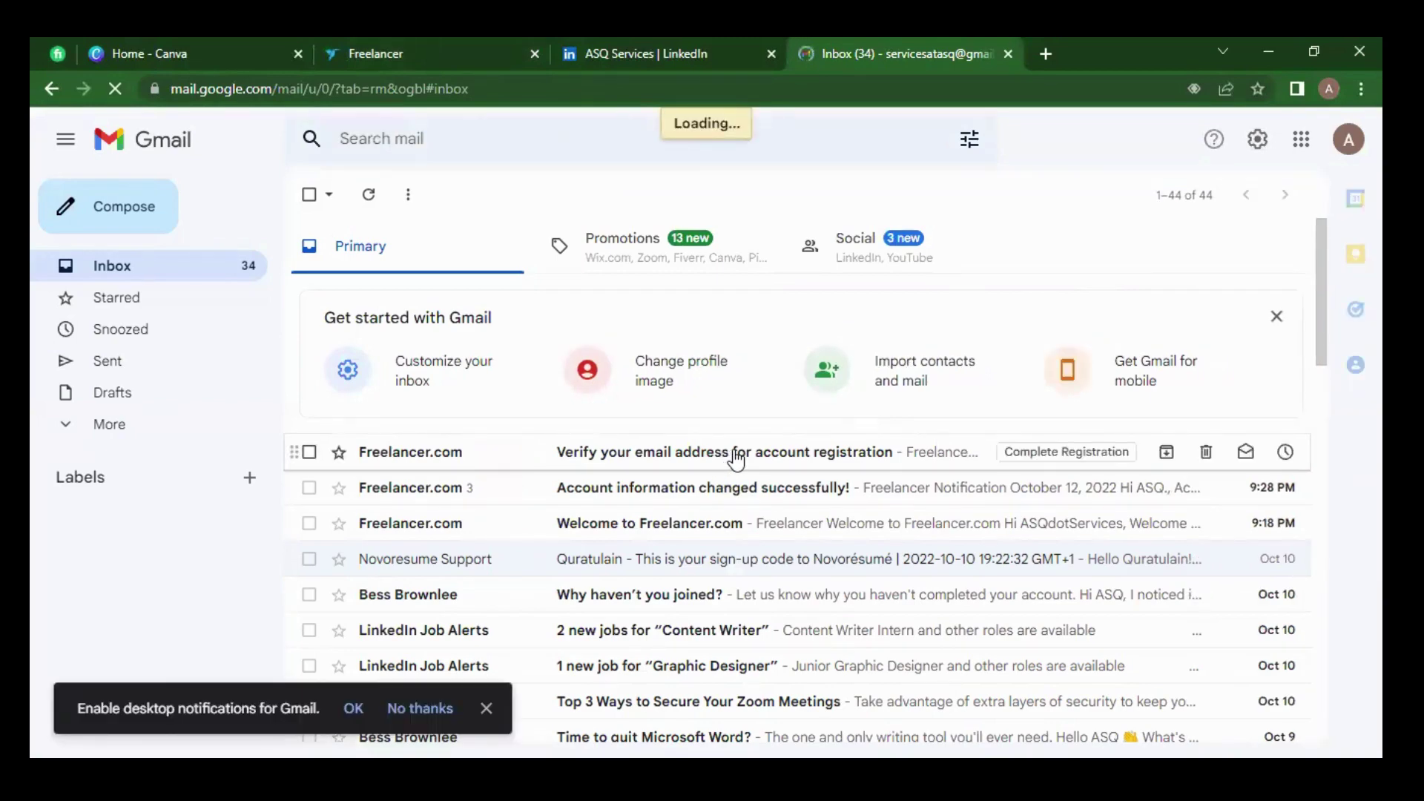
Step: Open the 'Verify your email address for account registration' message and click its verify button
{"action": "left_click", "coordinate": [736, 453]}
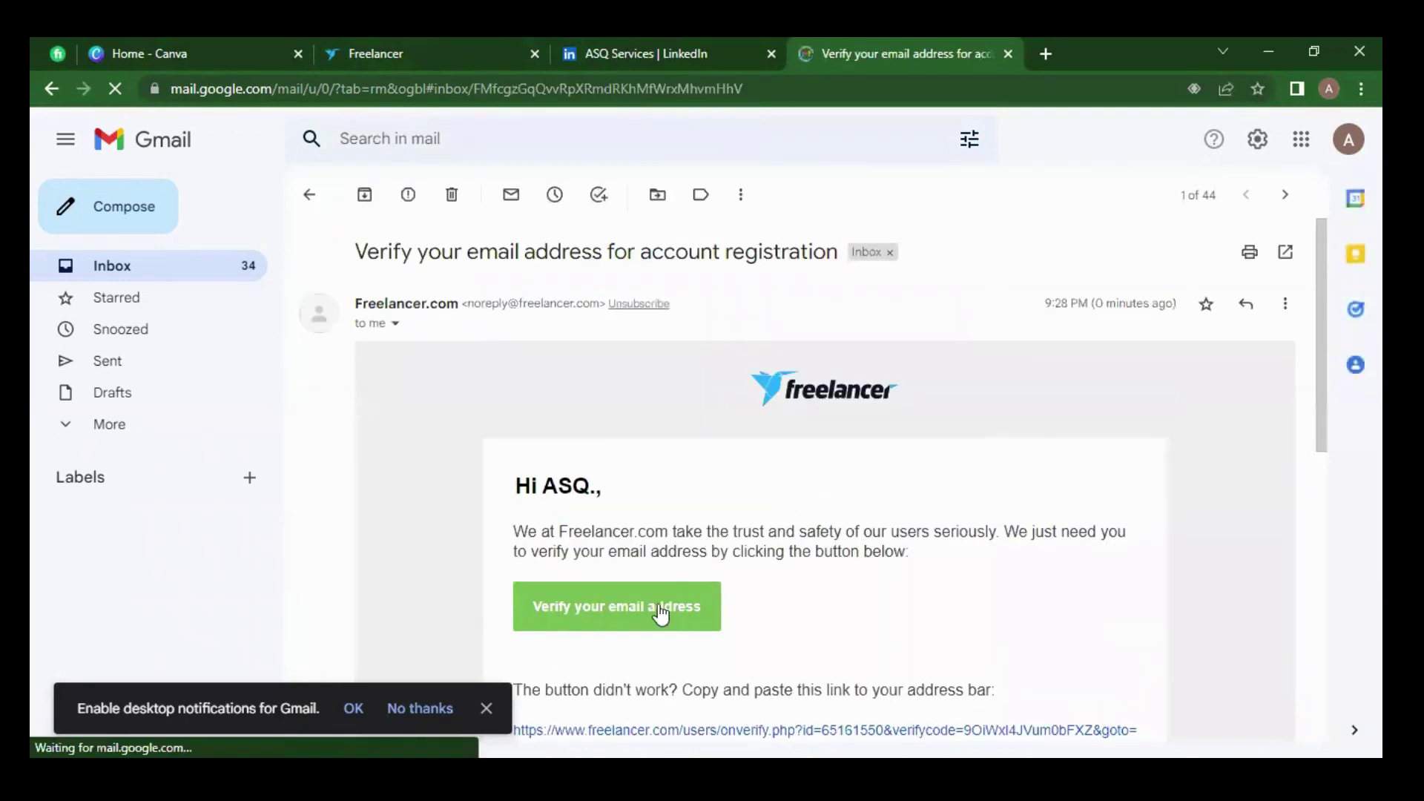
{"action": "left_click", "coordinate": [657, 604]}
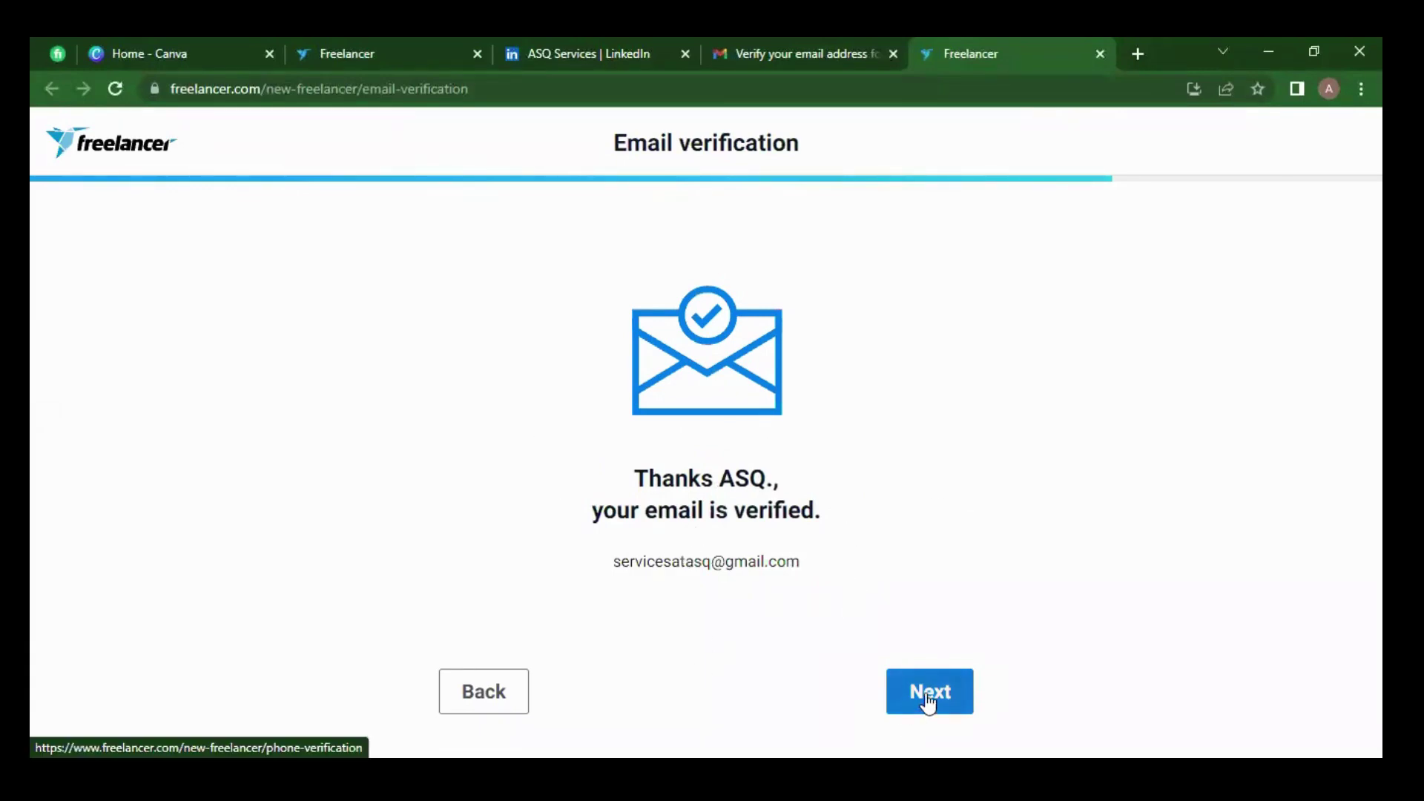
Step: Return to the signup tab, continue past email verification, and skip payment verification
{"action": "left_click", "coordinate": [380, 49]}
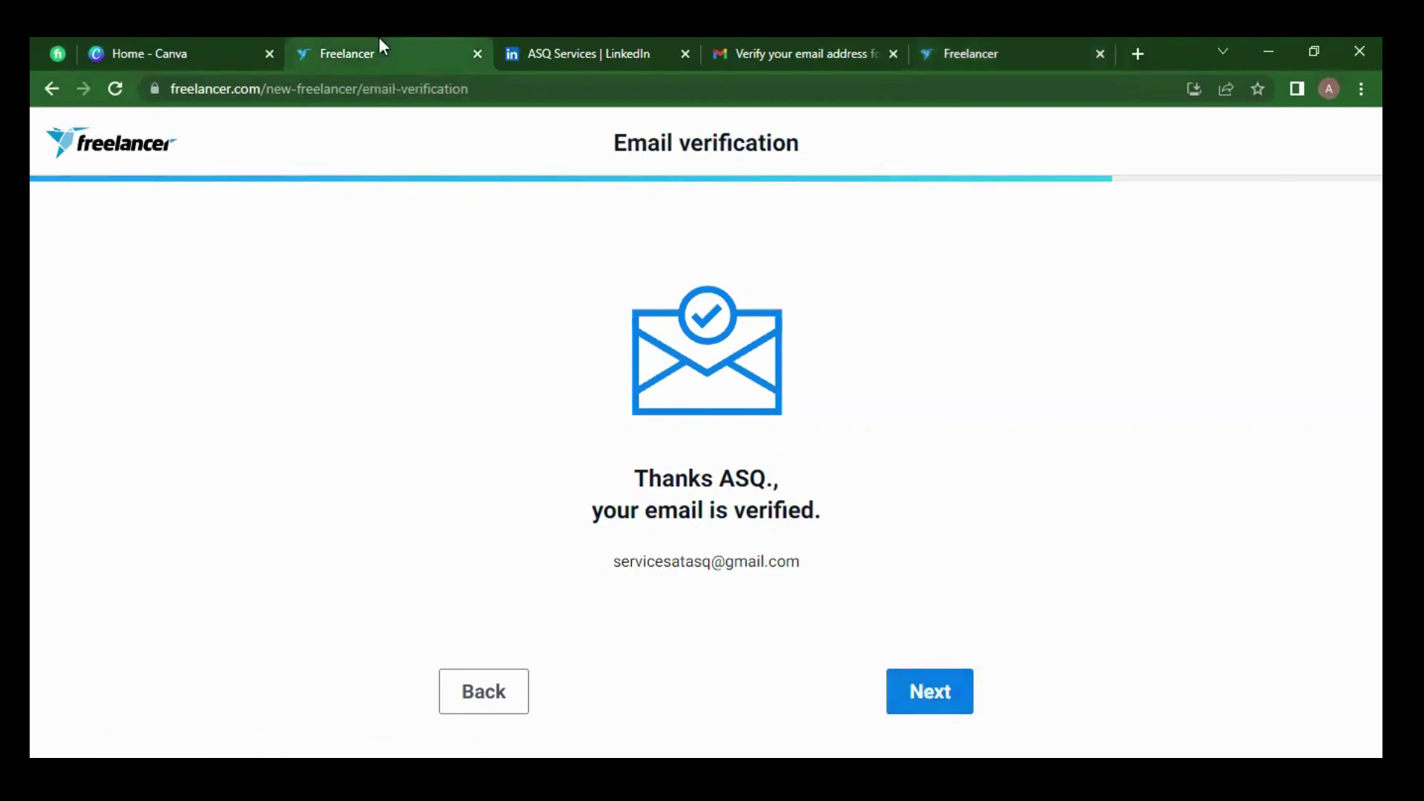
{"action": "left_click", "coordinate": [941, 692]}
{"action": "scroll", "coordinate": [906, 575], "scroll_direction": "down", "scroll_amount": 3}
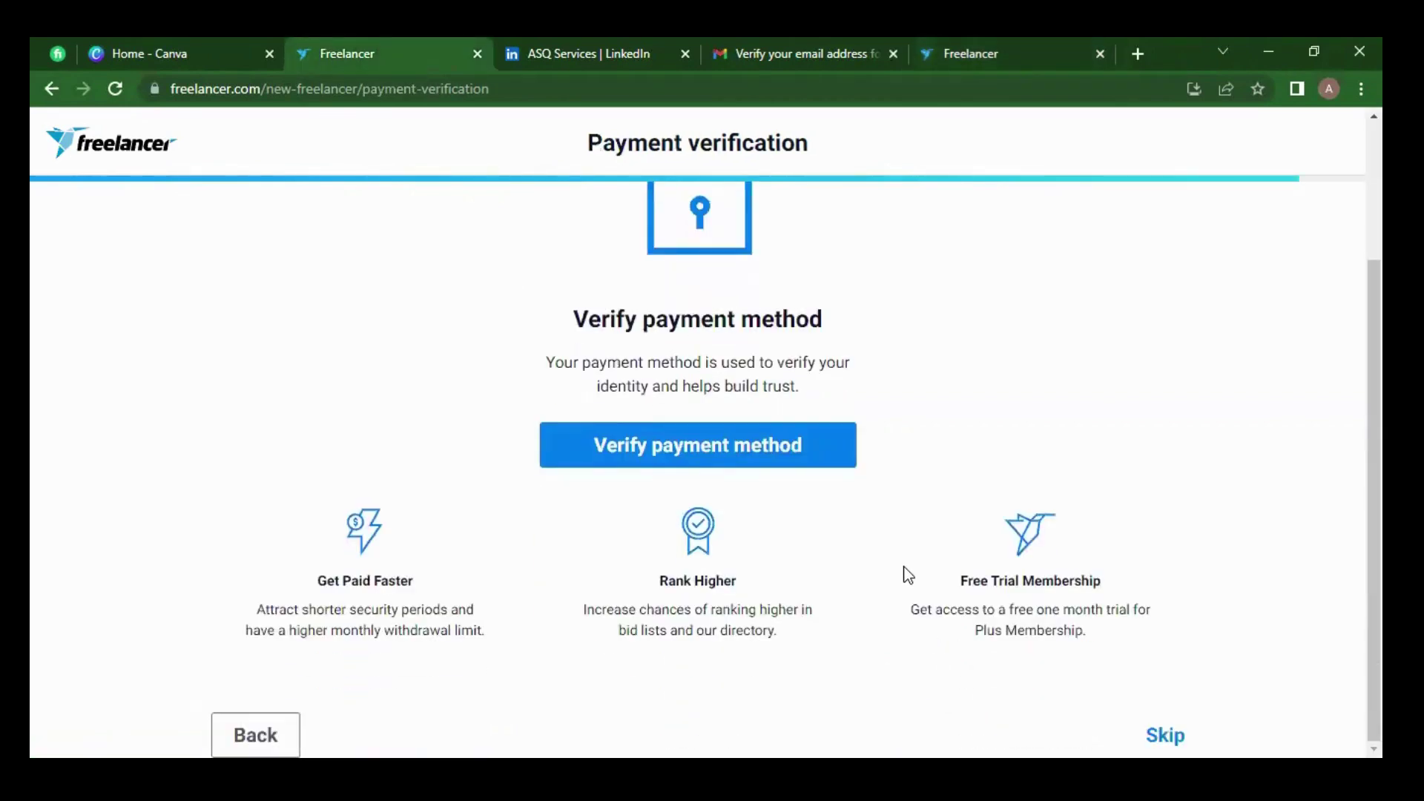
{"action": "scroll", "coordinate": [905, 575], "scroll_direction": "up", "scroll_amount": 3}
{"action": "scroll", "coordinate": [908, 576], "scroll_direction": "down", "scroll_amount": 3}
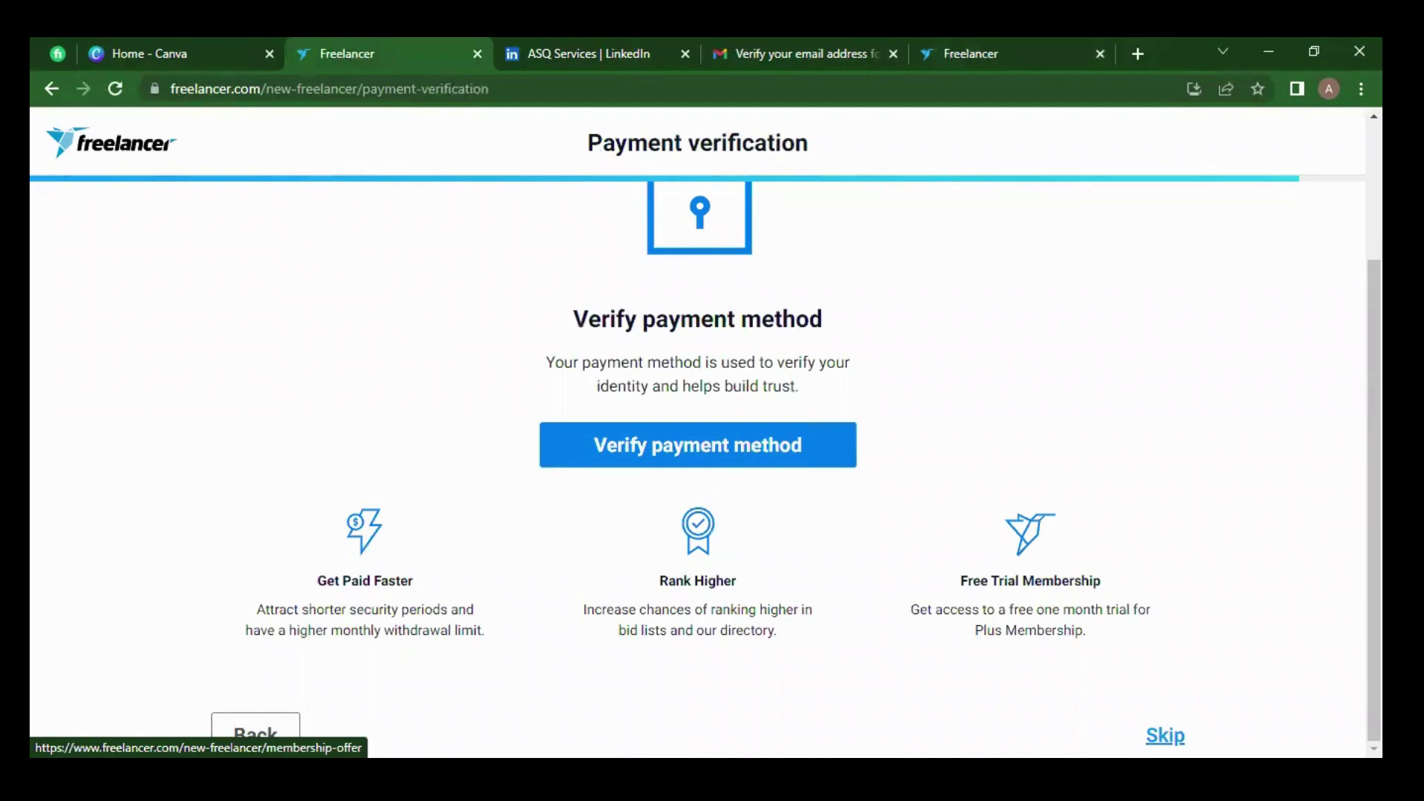
{"action": "left_click", "coordinate": [1165, 735]}
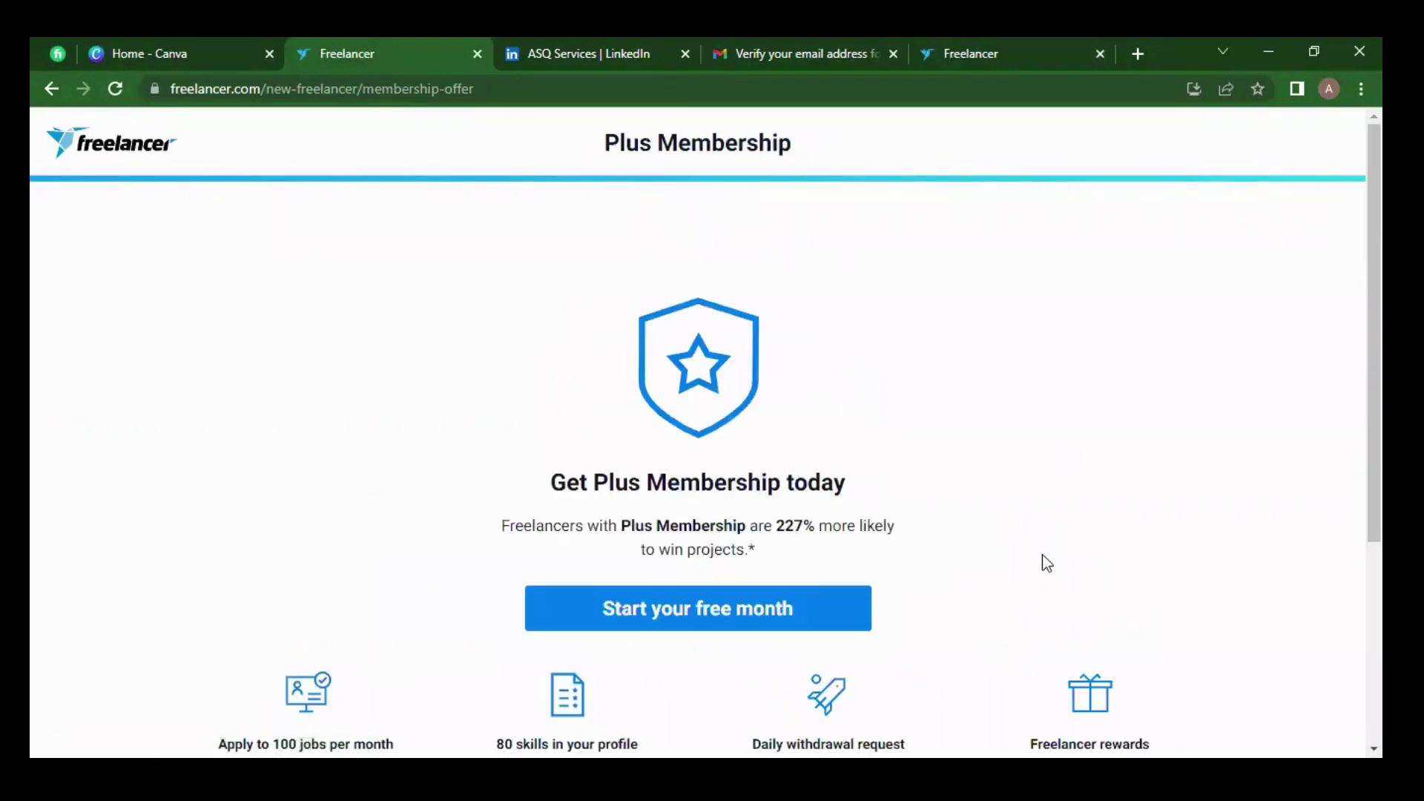
Step: Skip the Plus Membership offer
{"action": "scroll", "coordinate": [1047, 561], "scroll_direction": "down", "scroll_amount": 3}
{"action": "scroll", "coordinate": [1058, 561], "scroll_direction": "down", "scroll_amount": 1}
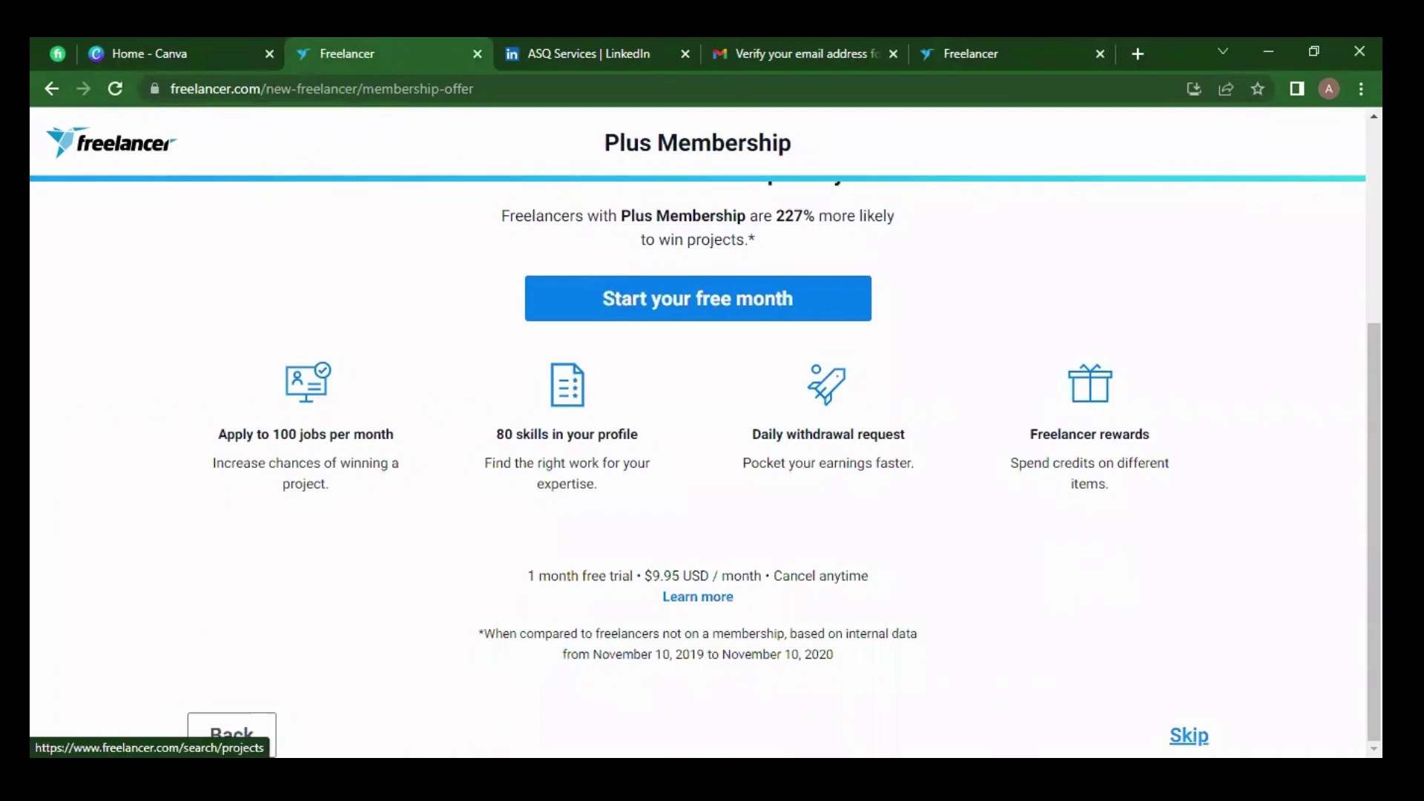
{"action": "left_click", "coordinate": [1189, 735]}
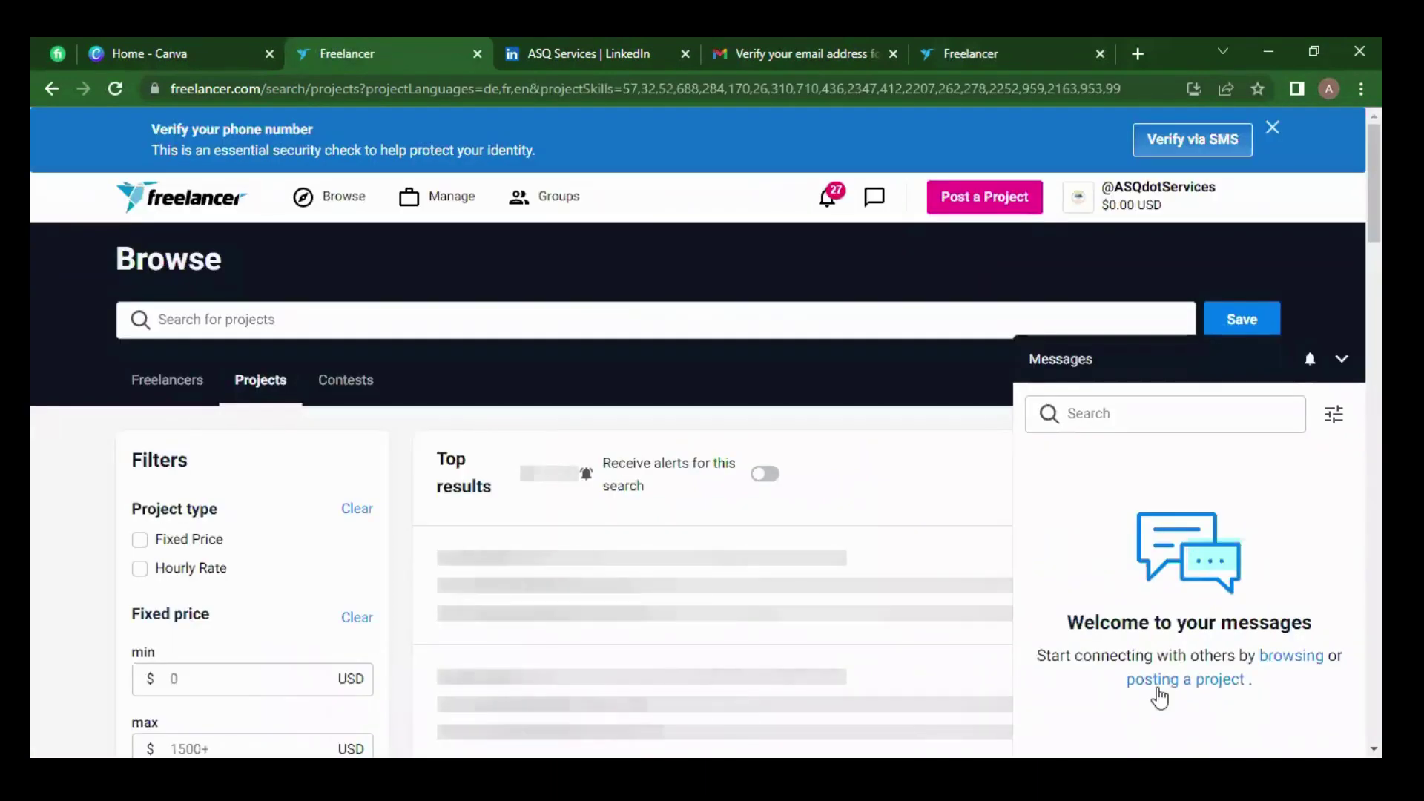
Step: Collapse the messages panel and check recent messages and update notifications
{"action": "left_click", "coordinate": [1341, 359]}
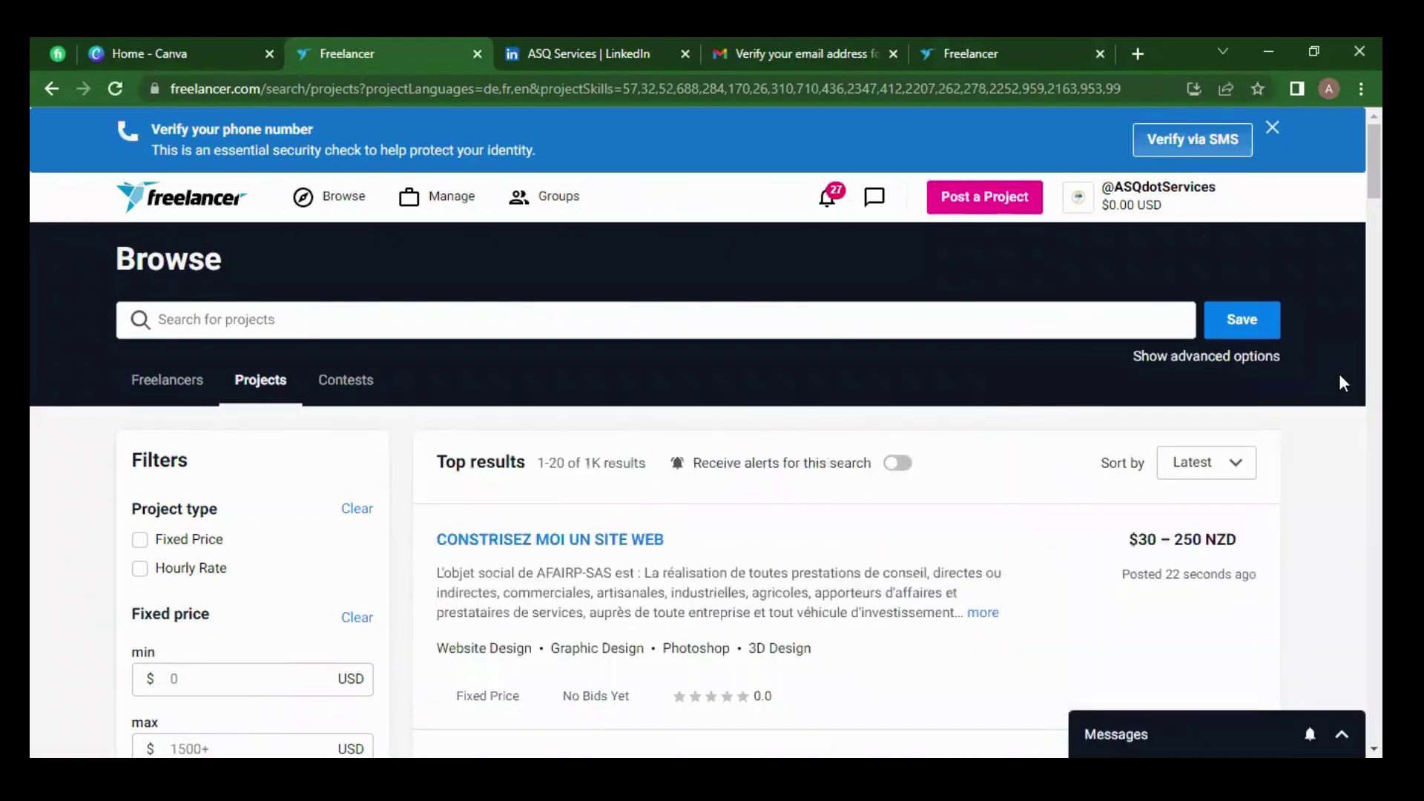
{"action": "left_click", "coordinate": [874, 197]}
{"action": "left_click", "coordinate": [827, 197]}
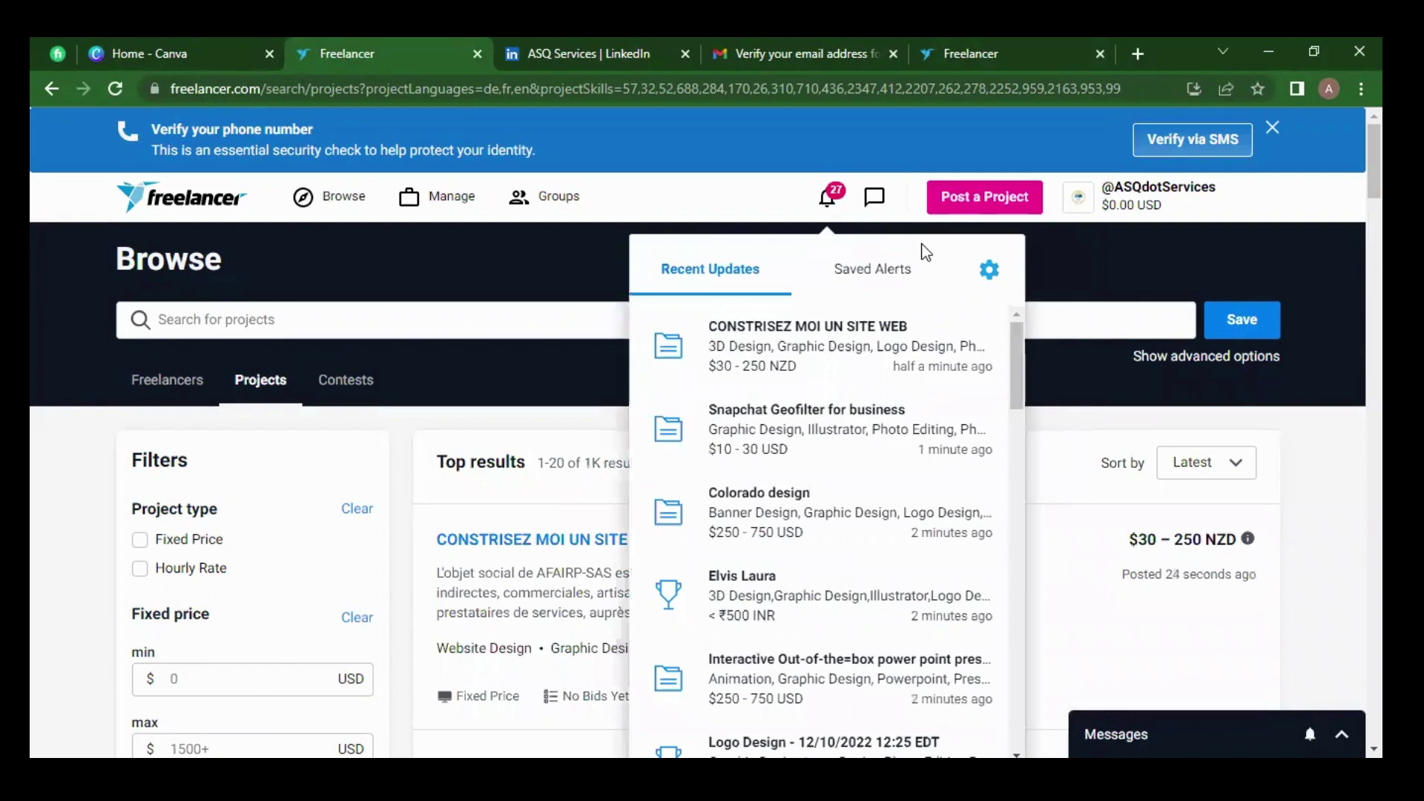
{"action": "left_click", "coordinate": [874, 196]}
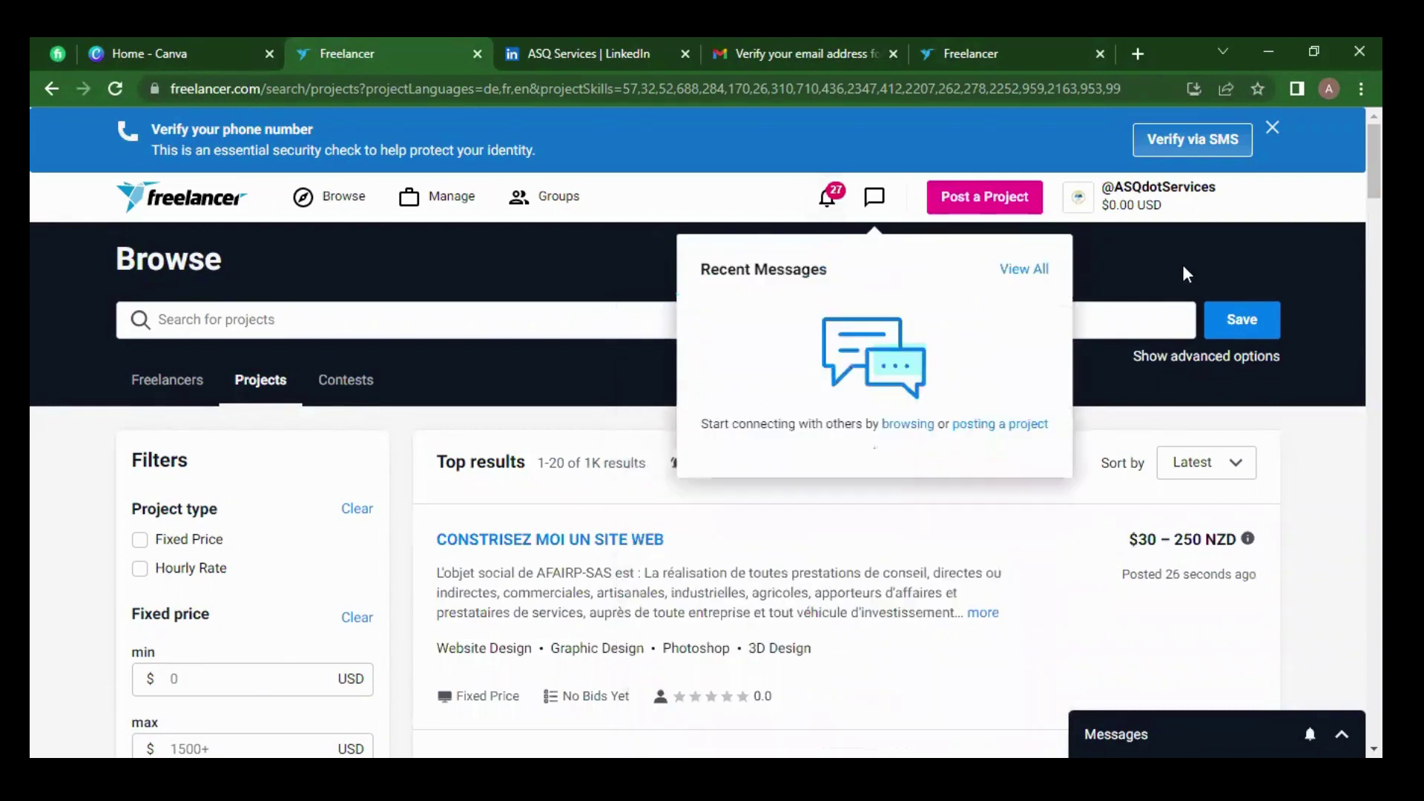
{"action": "left_click", "coordinate": [1077, 197]}
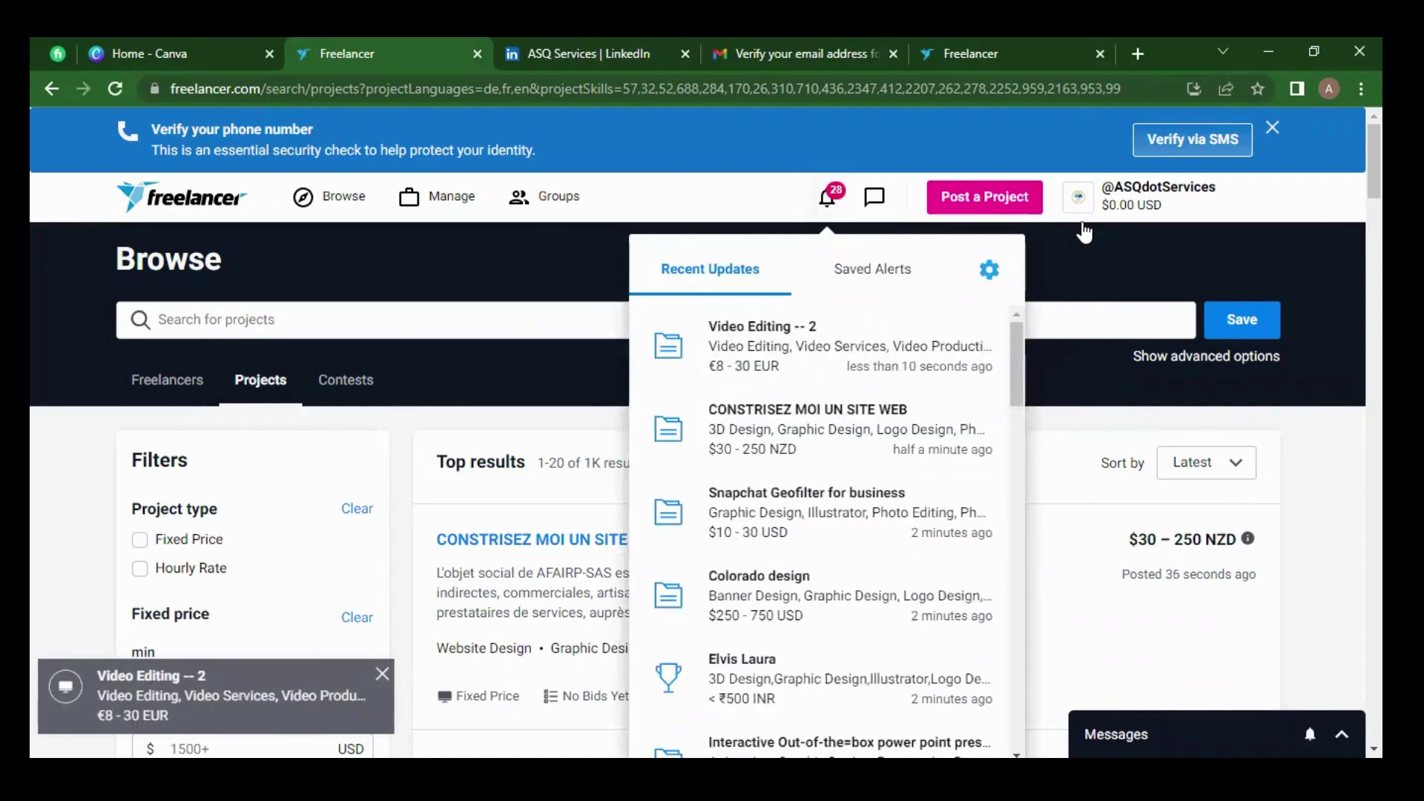
Step: View the Video Editing -- 2 project, dismiss the bookmark notice, and return to the dashboard
{"action": "left_click", "coordinate": [829, 334]}
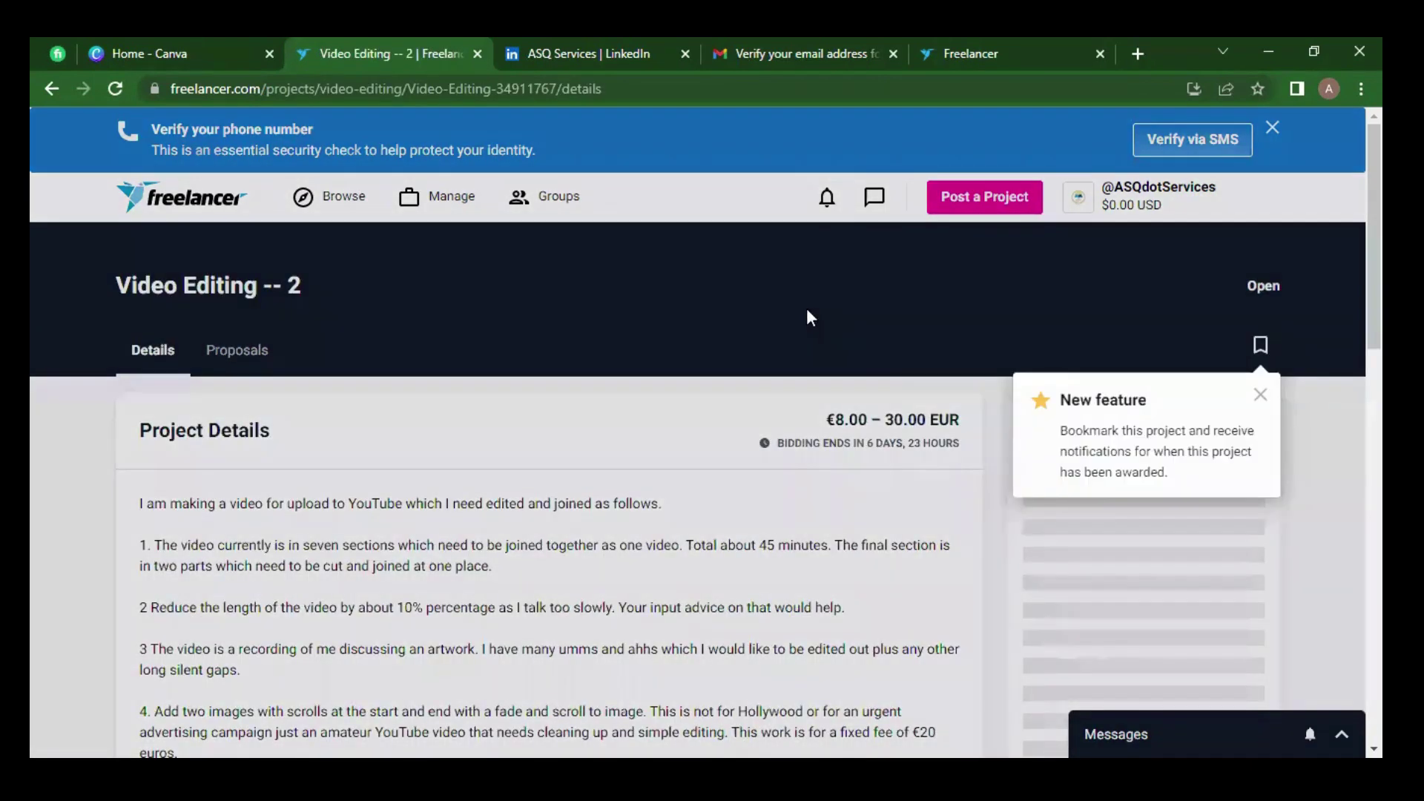
{"action": "scroll", "coordinate": [728, 363], "scroll_direction": "down", "scroll_amount": 3}
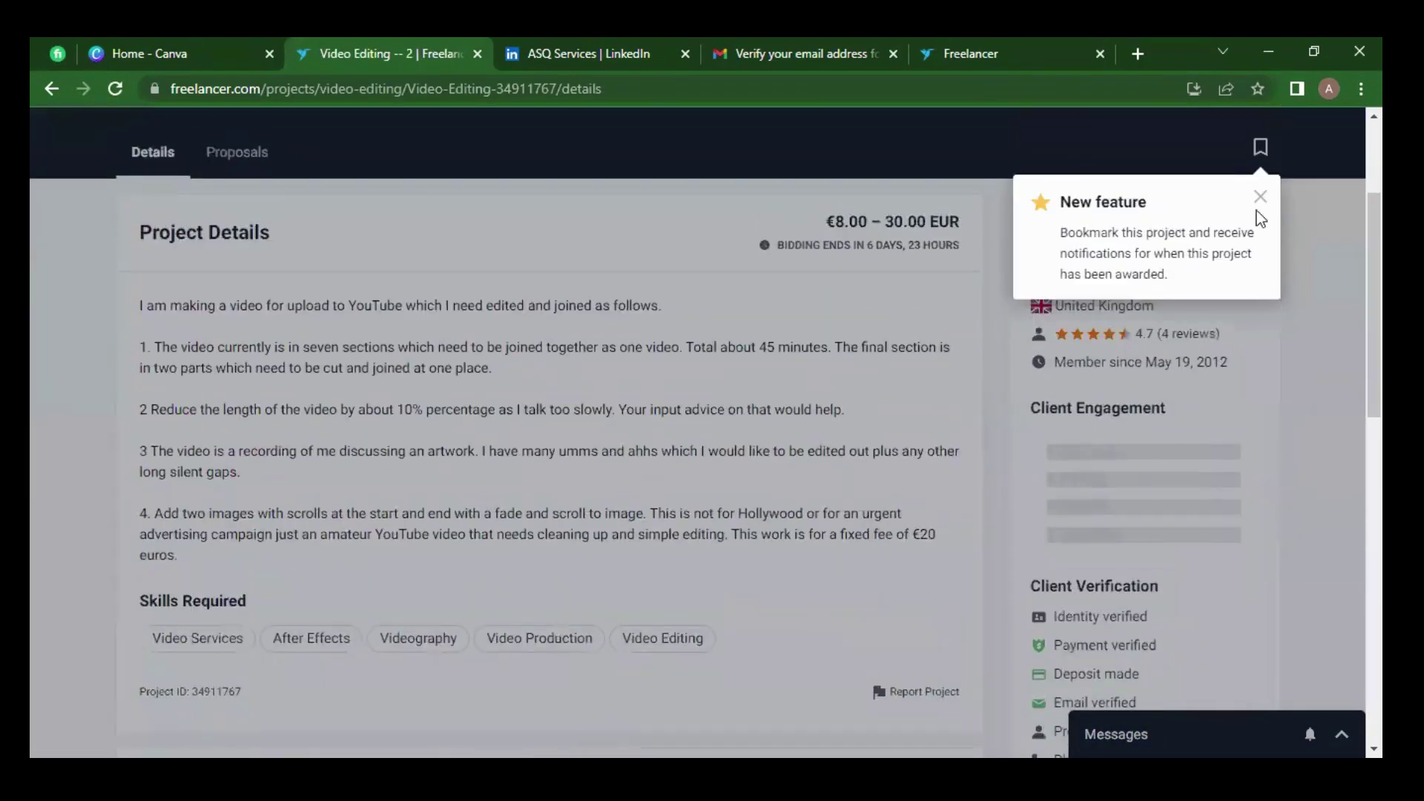
{"action": "left_click", "coordinate": [1261, 198]}
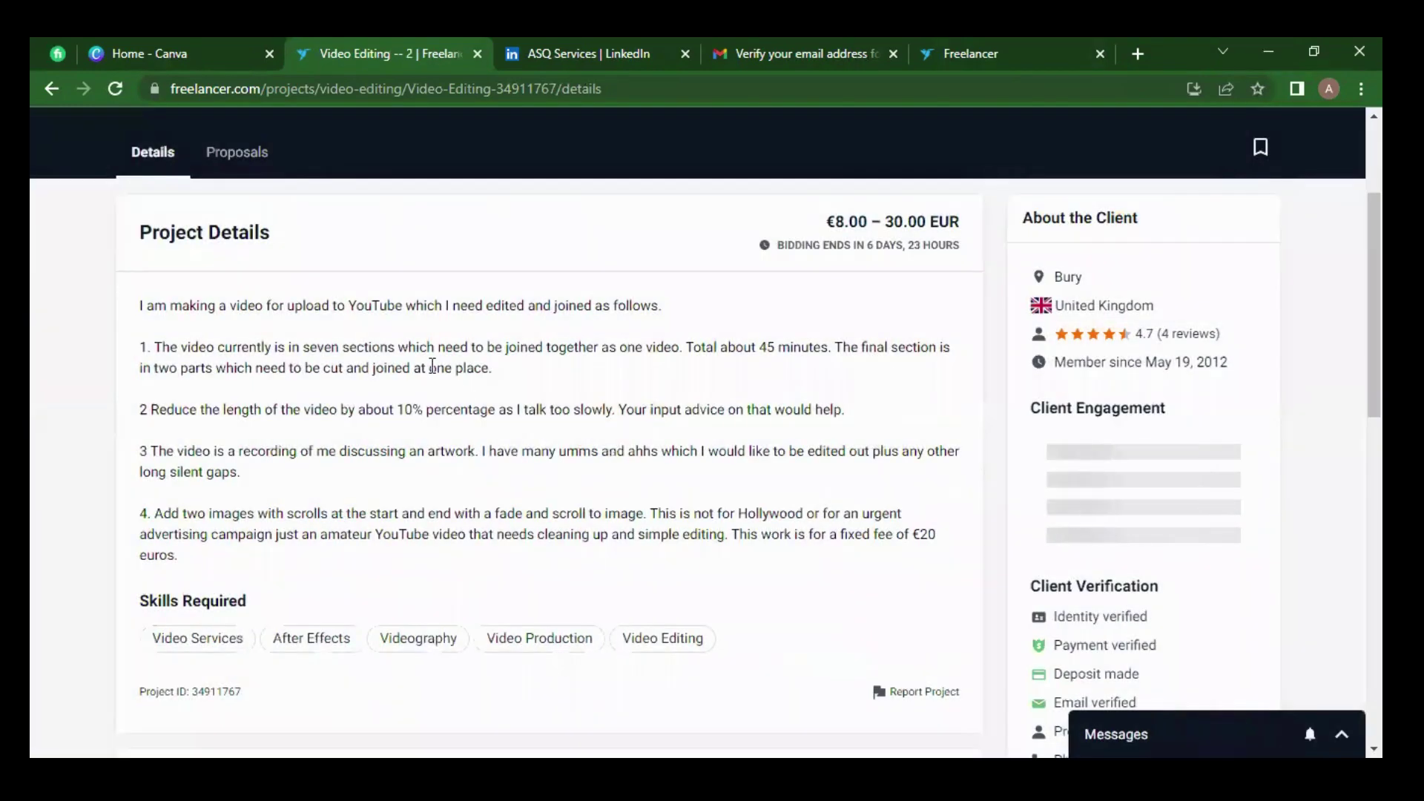
{"action": "scroll", "coordinate": [430, 365], "scroll_direction": "down", "scroll_amount": 1}
{"action": "scroll", "coordinate": [349, 291], "scroll_direction": "up", "scroll_amount": 1}
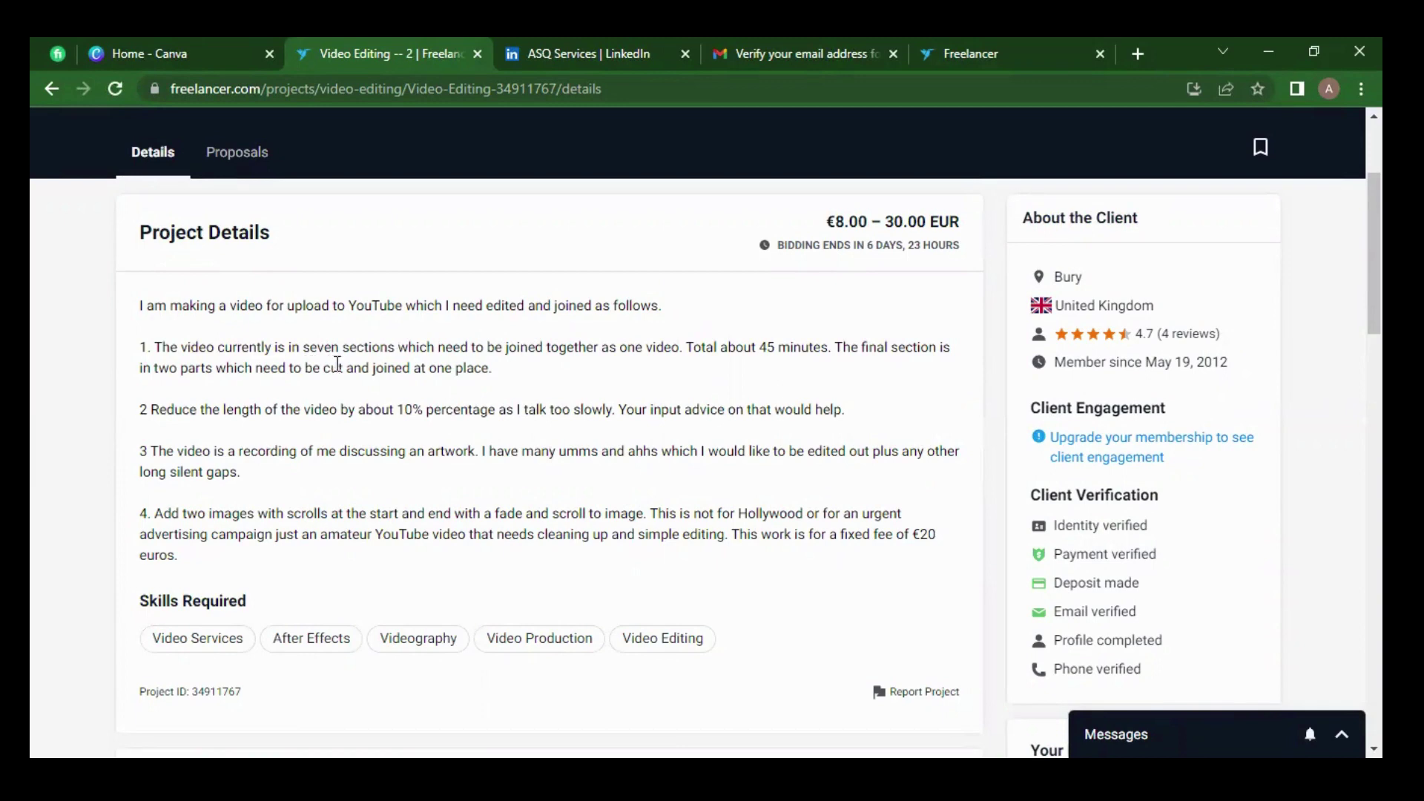
{"action": "scroll", "coordinate": [779, 536], "scroll_direction": "up", "scroll_amount": 2}
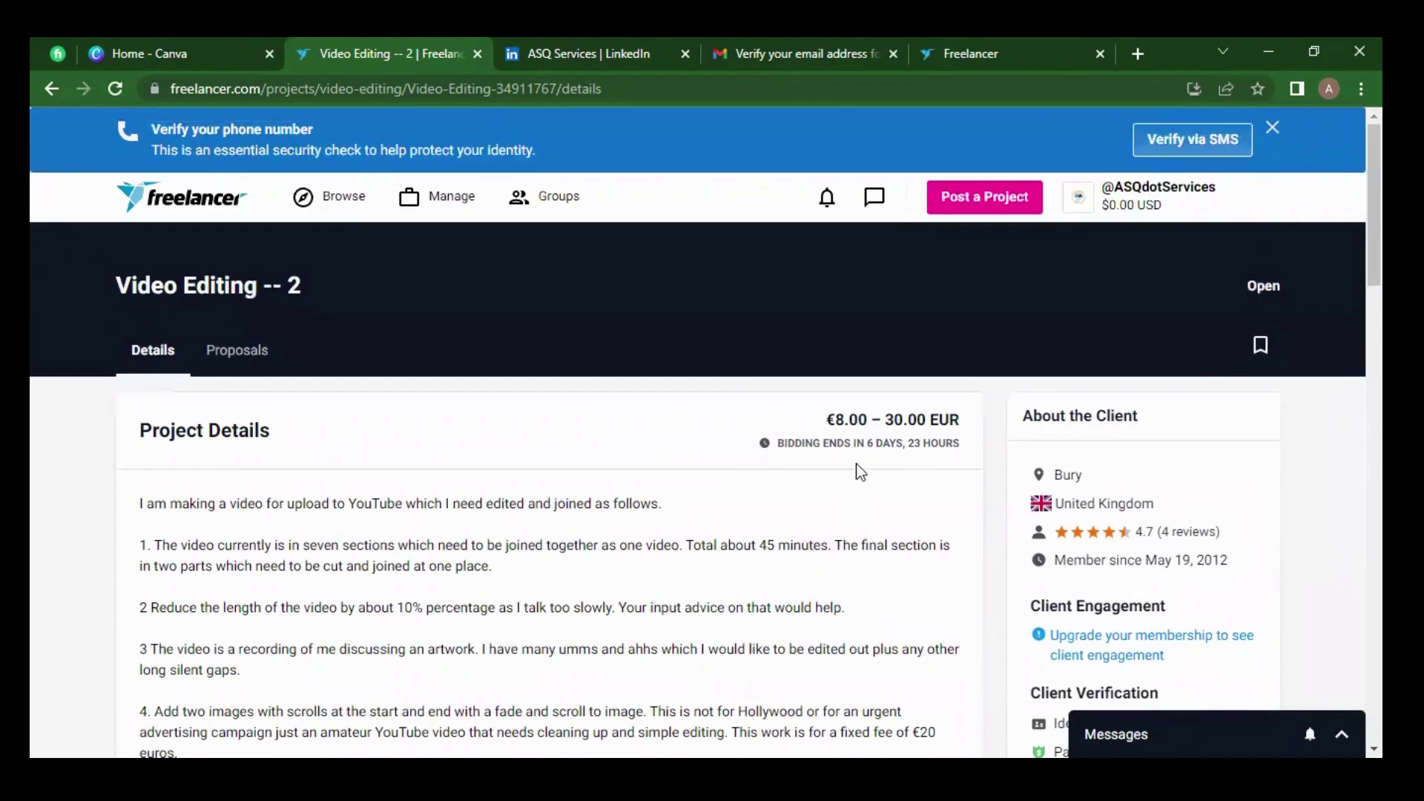
{"action": "left_click", "coordinate": [173, 224]}
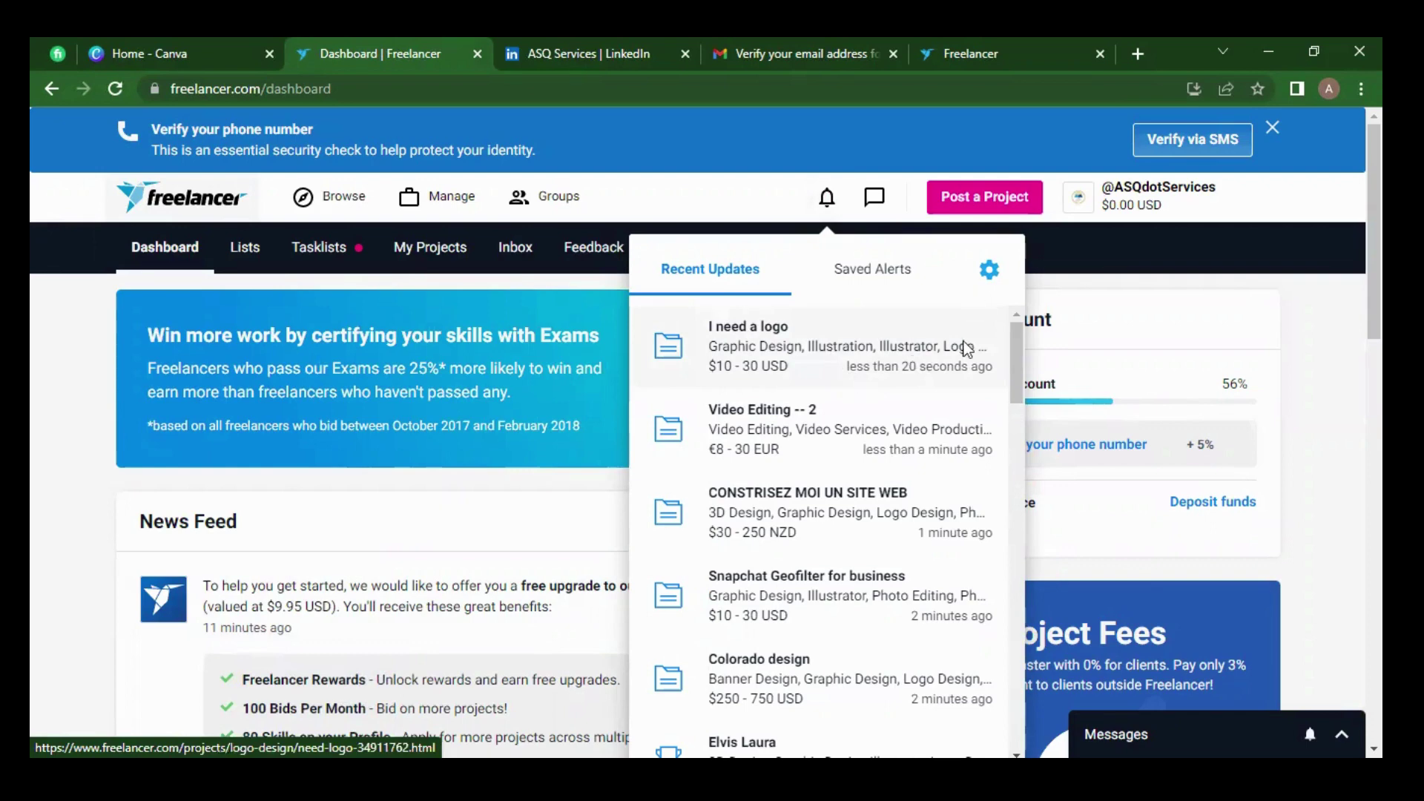
Step: Close the updates list, reload the dashboard, and start phone verification via SMS
{"action": "left_click", "coordinate": [35, 208]}
{"action": "left_click", "coordinate": [115, 89]}
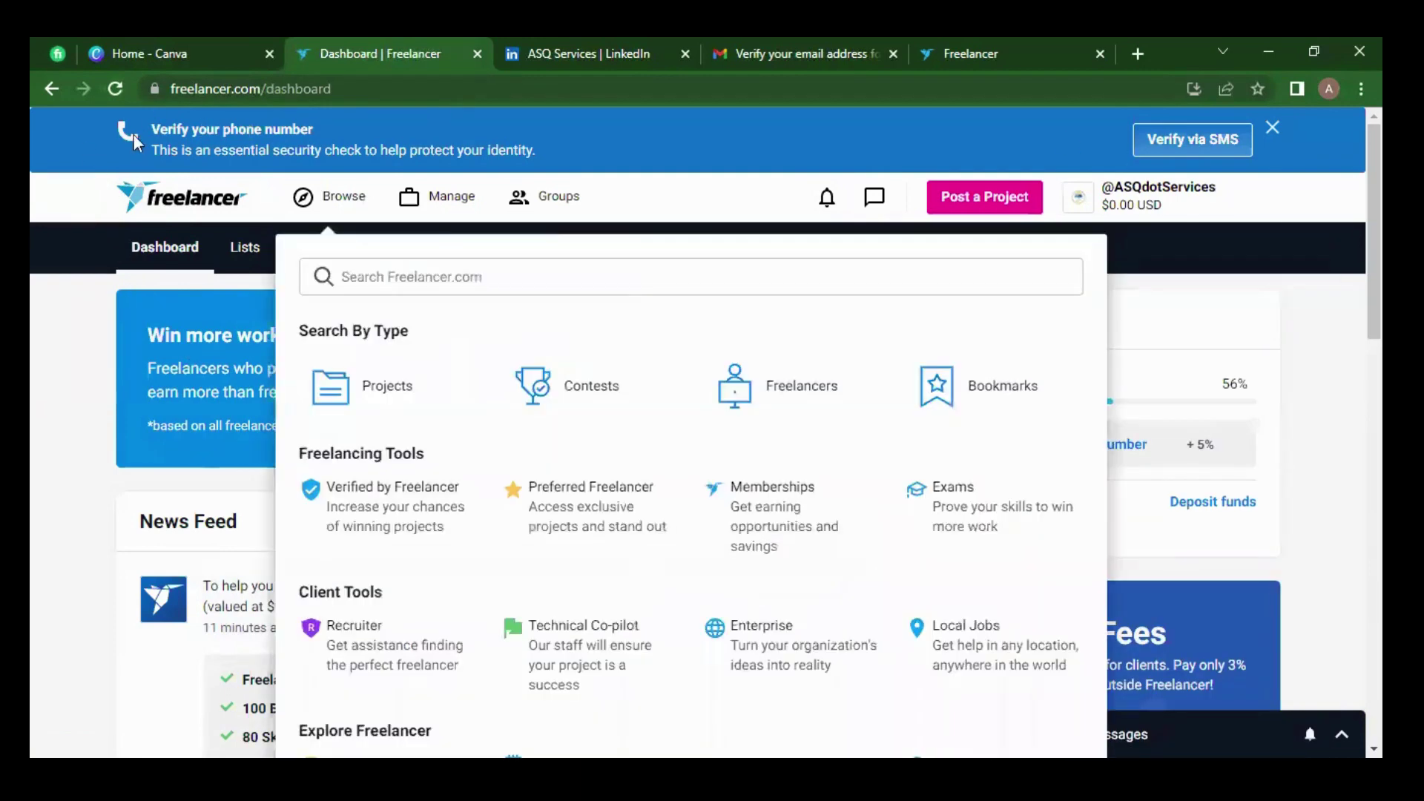
{"action": "left_click", "coordinate": [1185, 148]}
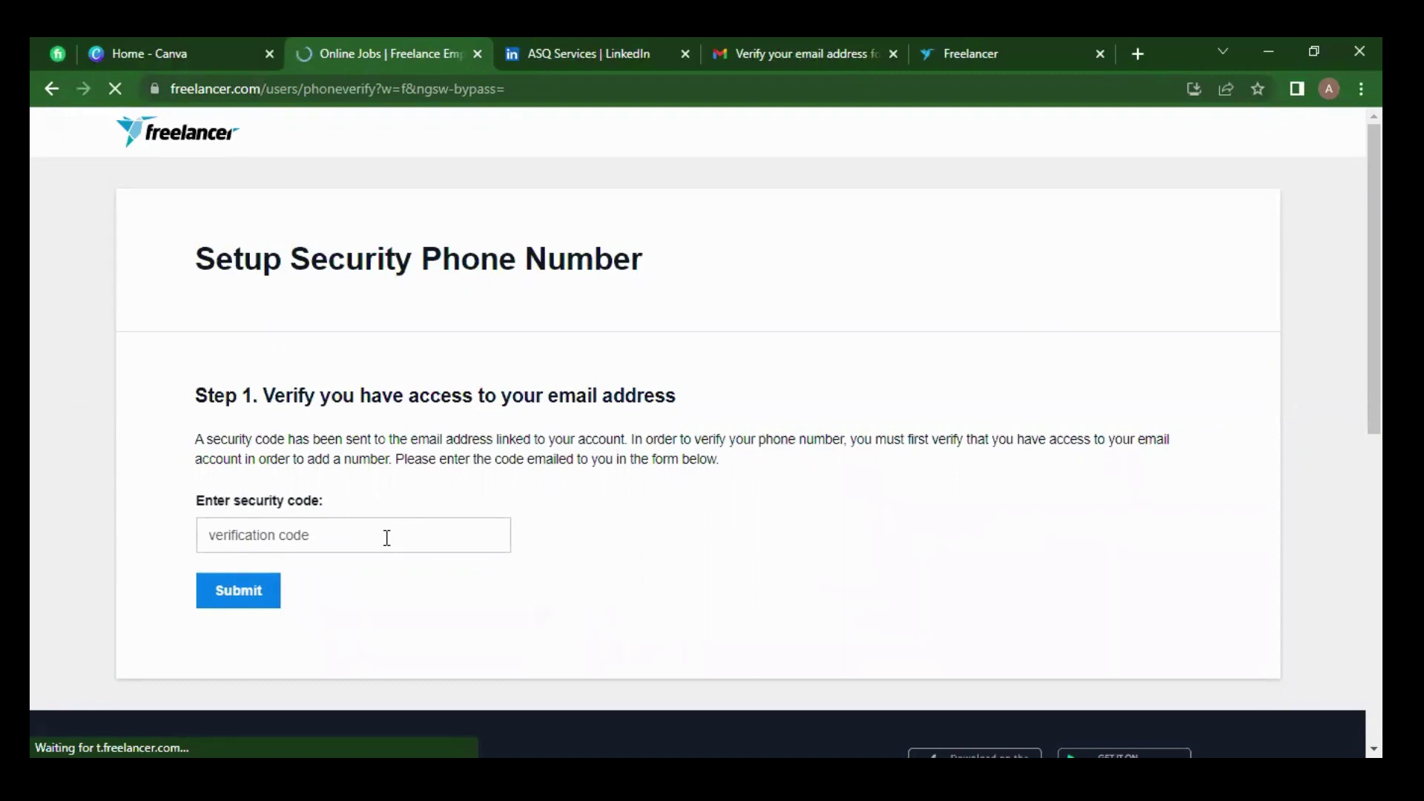
Step: Copy the security code from Gmail's Set Up Security Phone Number email, then return to Freelancer
{"action": "left_click", "coordinate": [844, 43]}
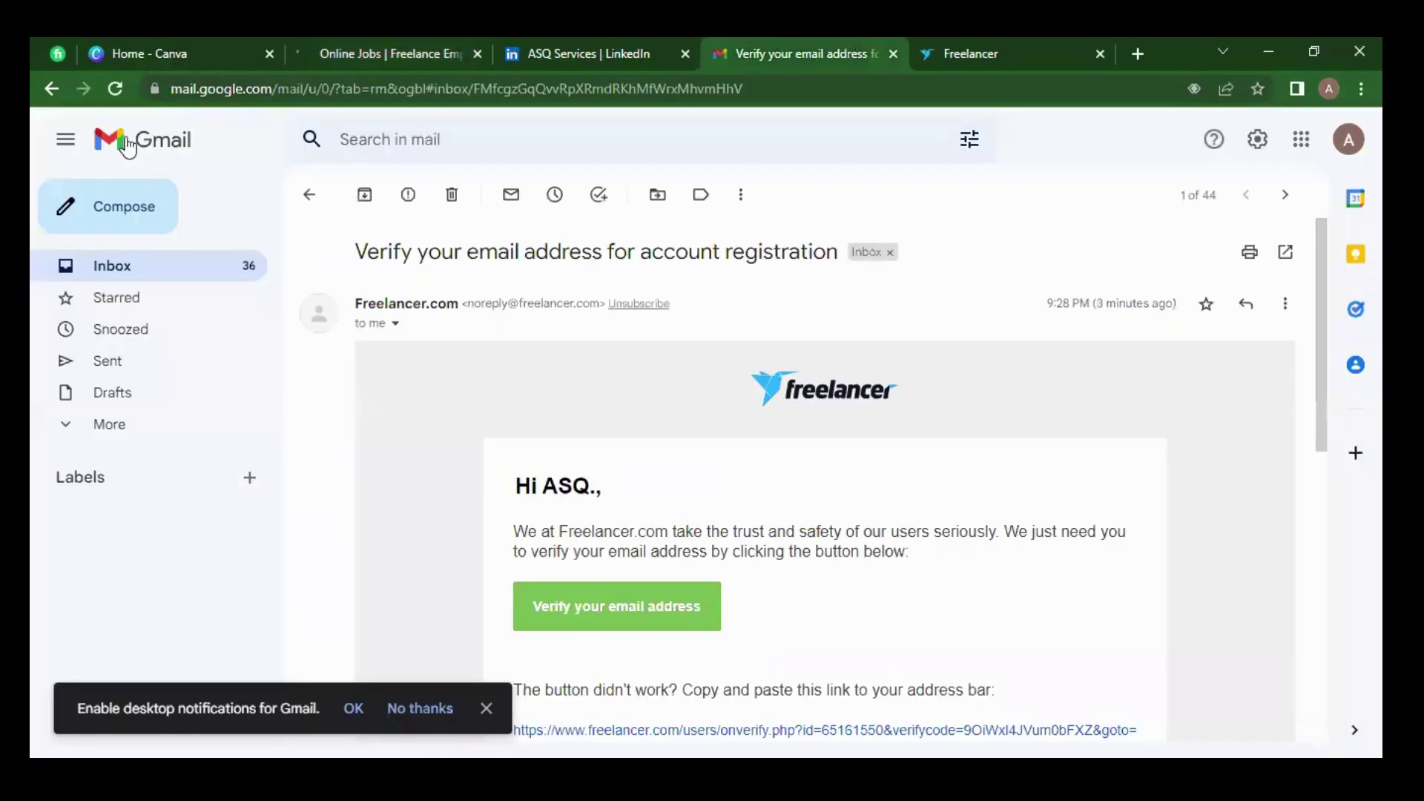
{"action": "left_click", "coordinate": [139, 157]}
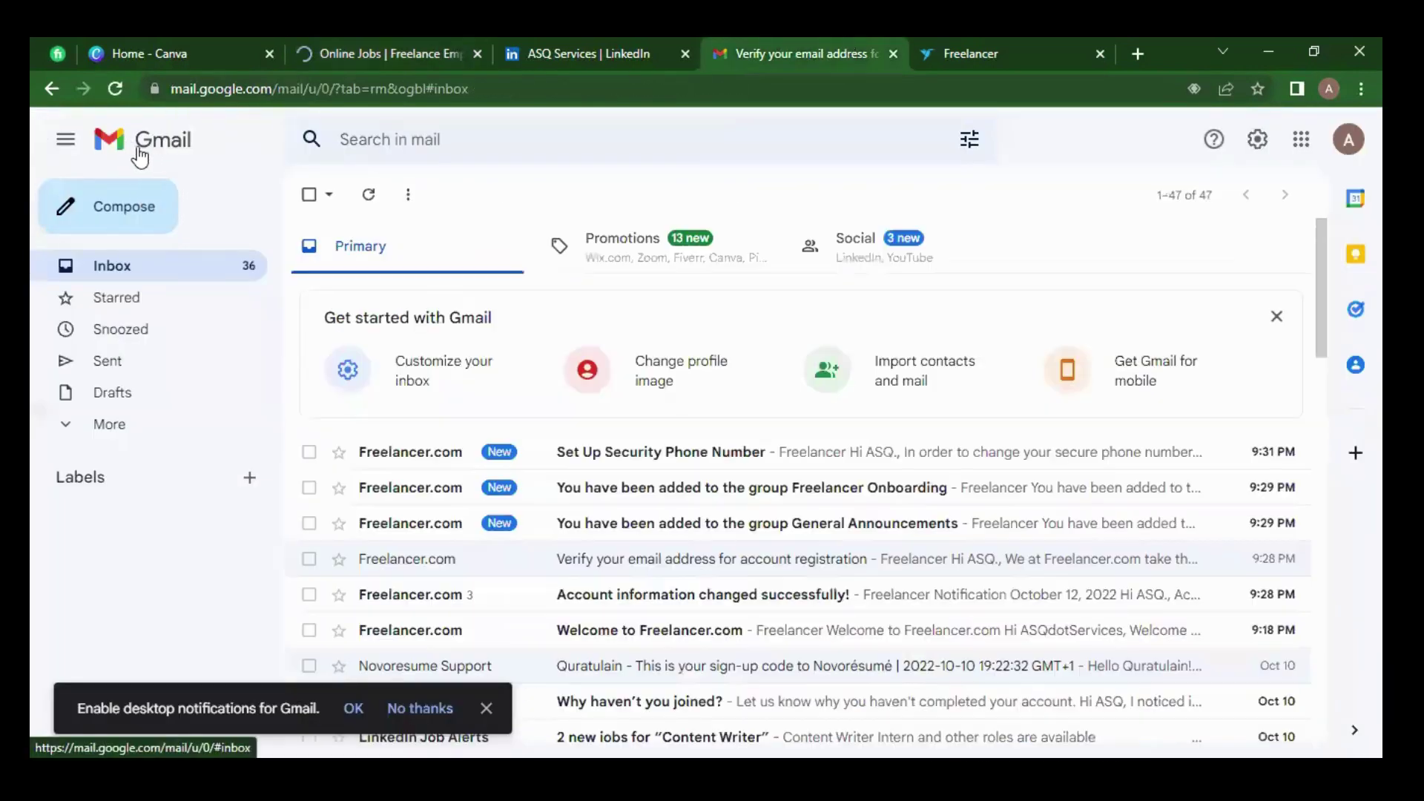
{"action": "left_click", "coordinate": [703, 445]}
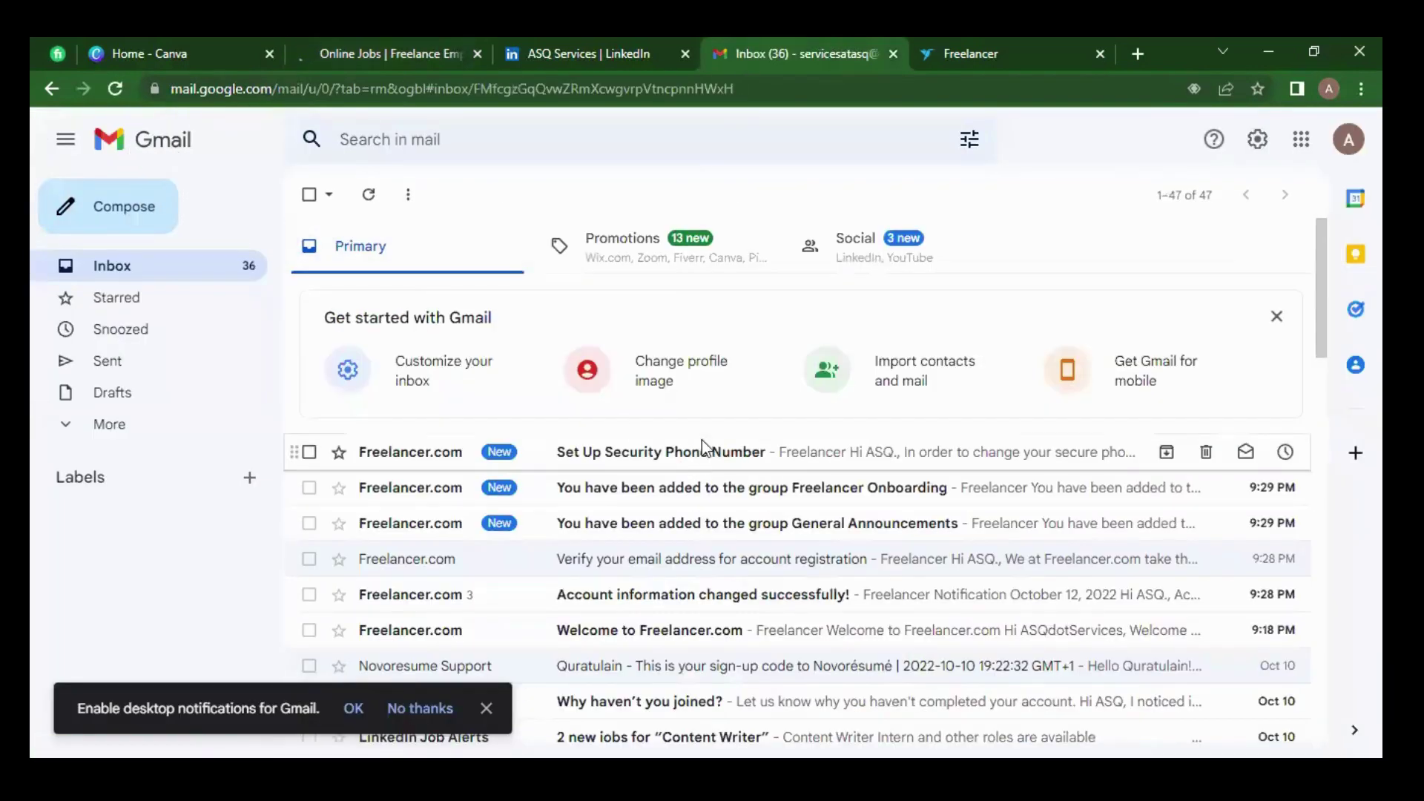
{"action": "scroll", "coordinate": [687, 487], "scroll_direction": "down", "scroll_amount": 7}
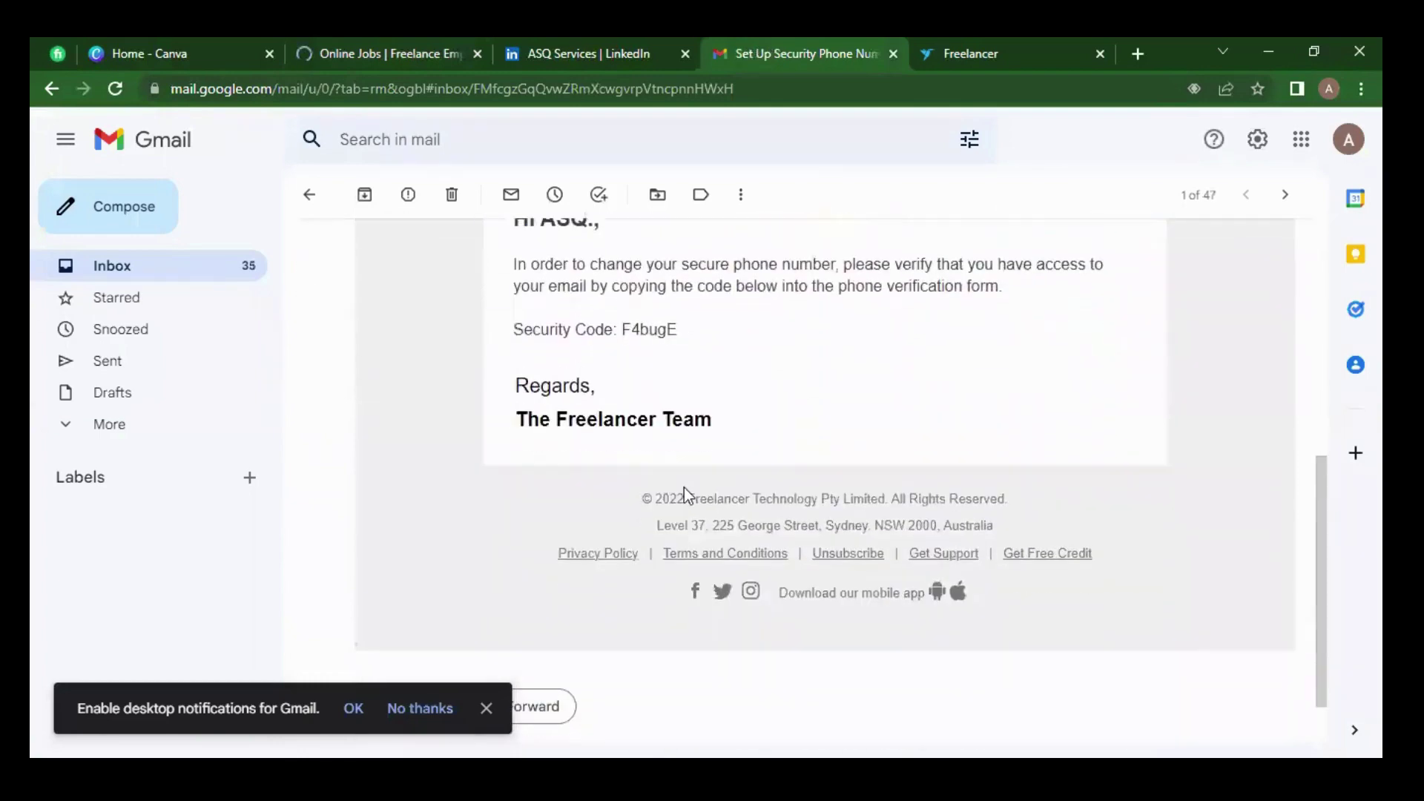
{"action": "scroll", "coordinate": [683, 487], "scroll_direction": "up", "scroll_amount": 3}
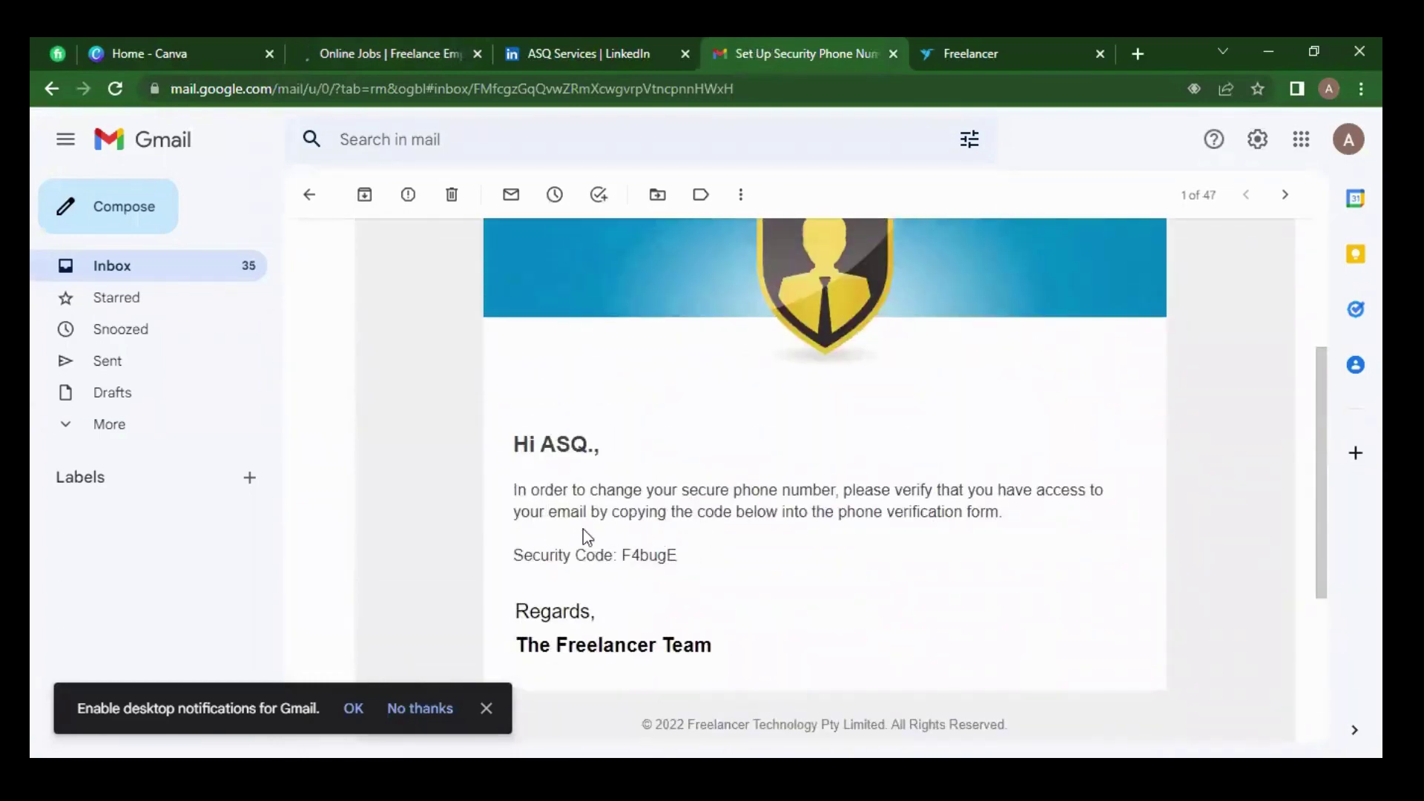
{"action": "right_click", "coordinate": [650, 561]}
{"action": "left_click", "coordinate": [690, 573]}
{"action": "left_click", "coordinate": [413, 41]}
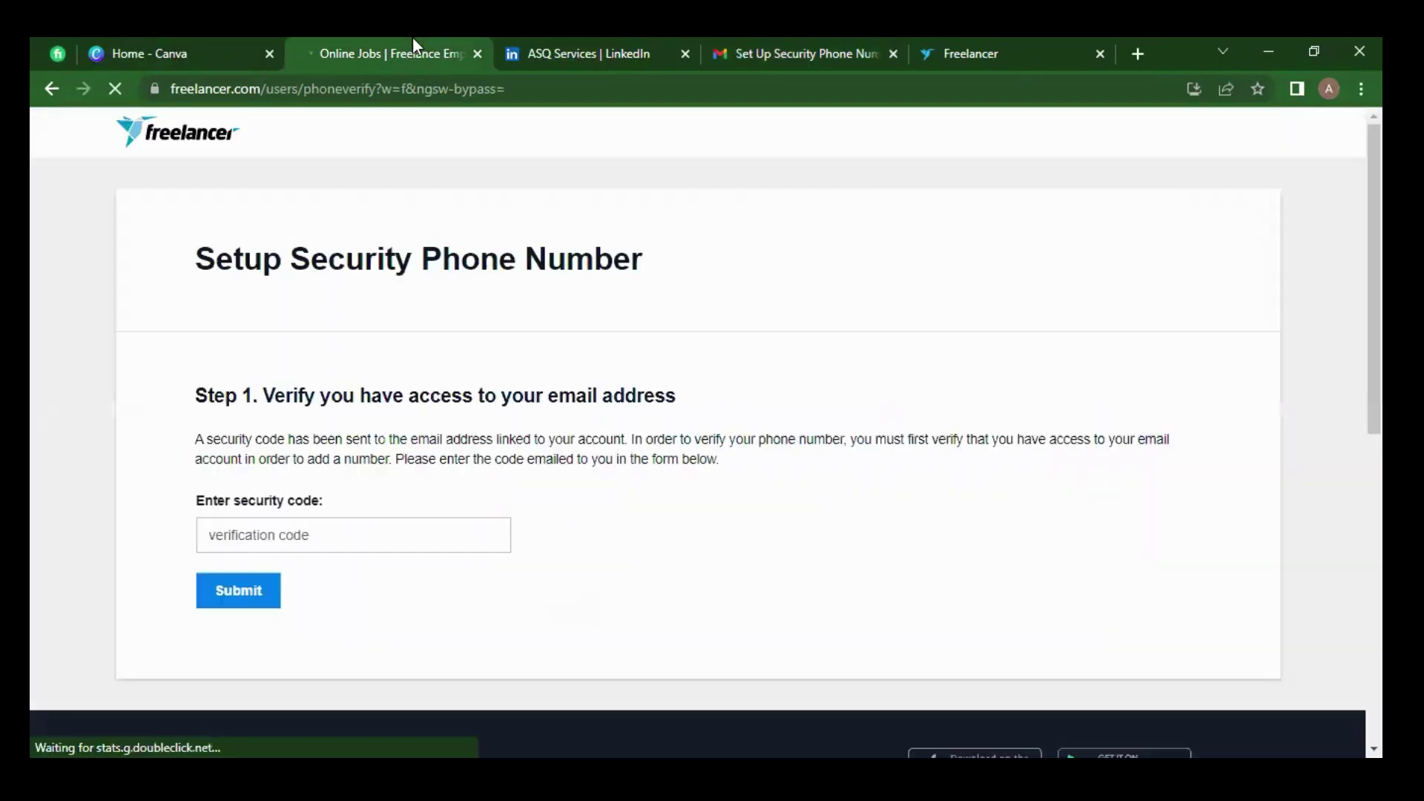
Step: Paste the emailed security code into the code field and submit it
{"action": "left_click", "coordinate": [367, 549]}
{"action": "right_click", "coordinate": [290, 539]}
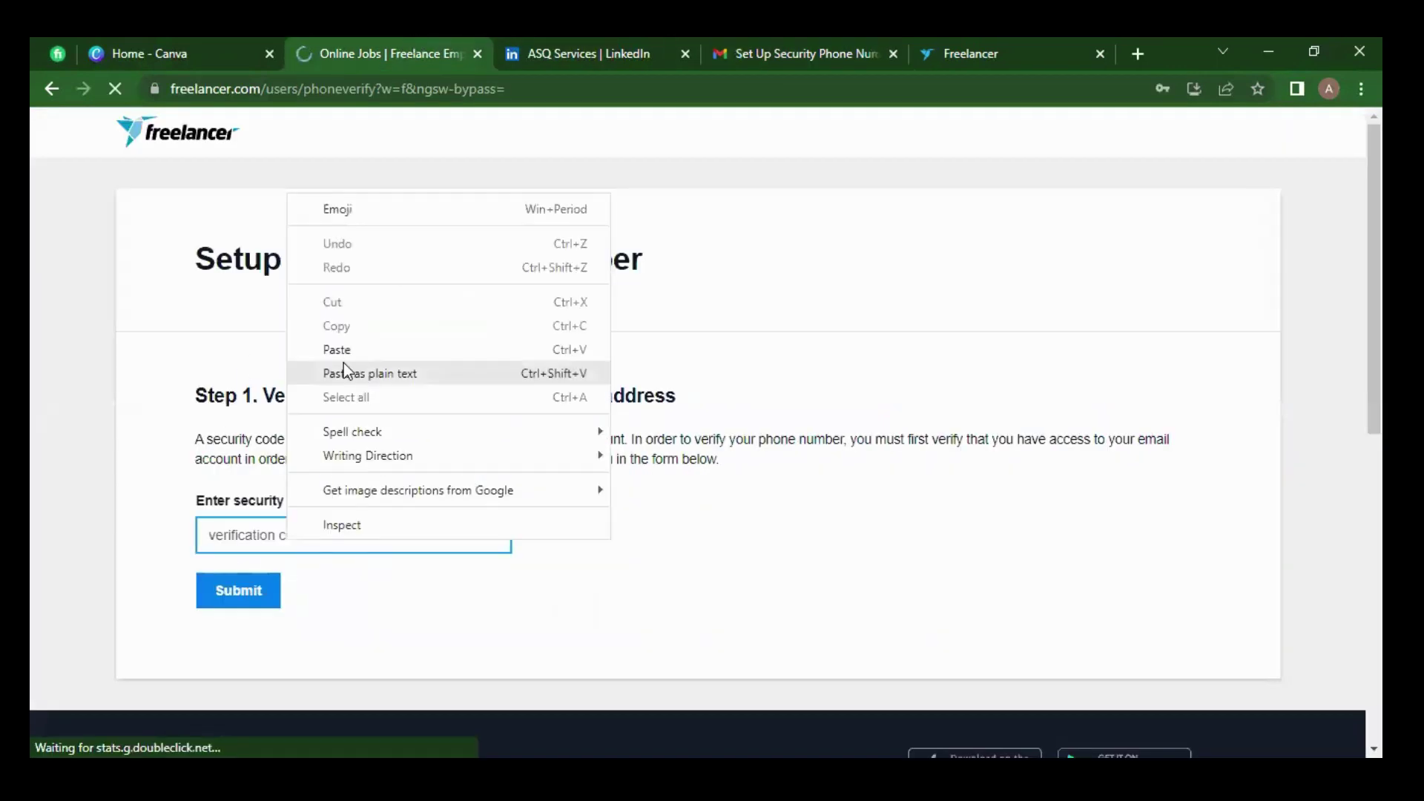
{"action": "left_click", "coordinate": [337, 350]}
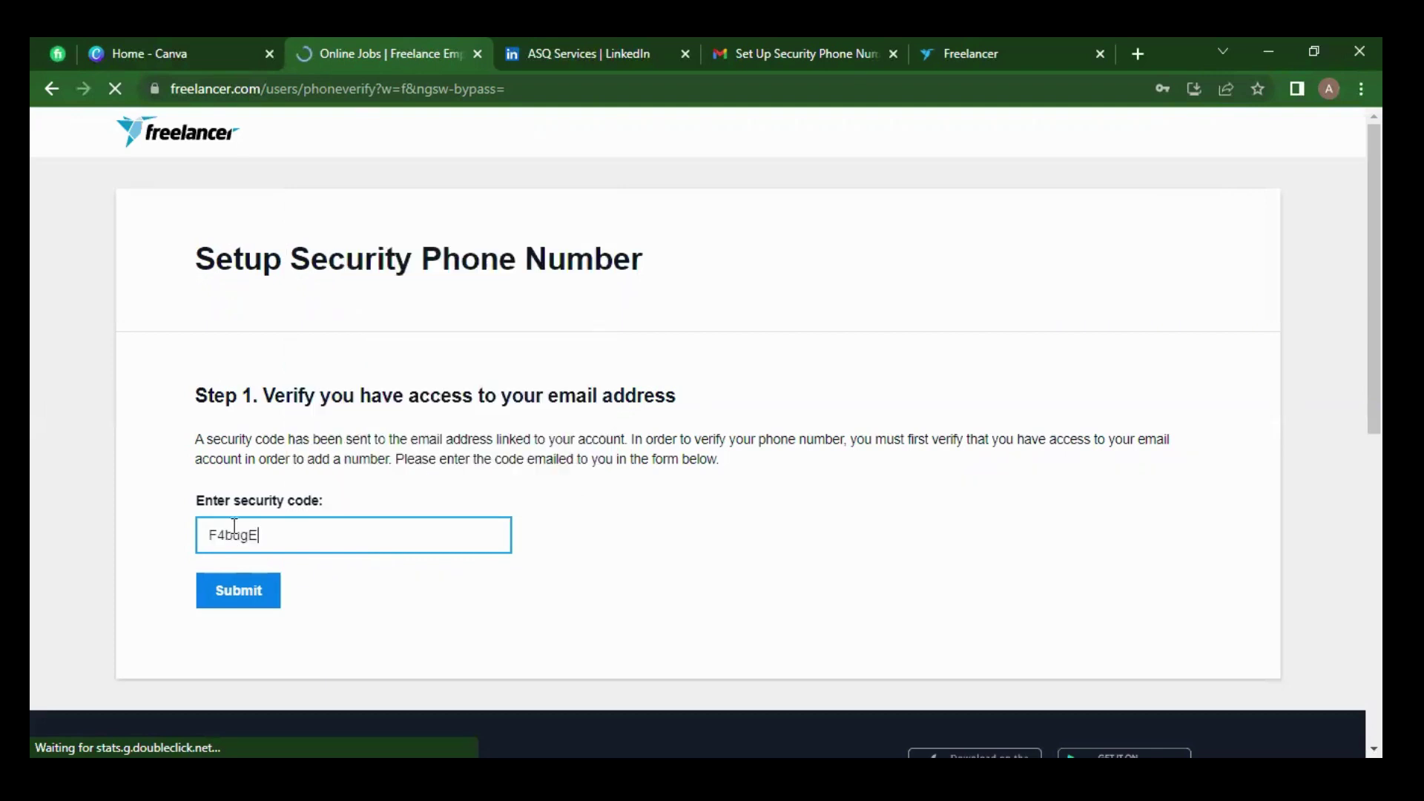
{"action": "left_click", "coordinate": [248, 597]}
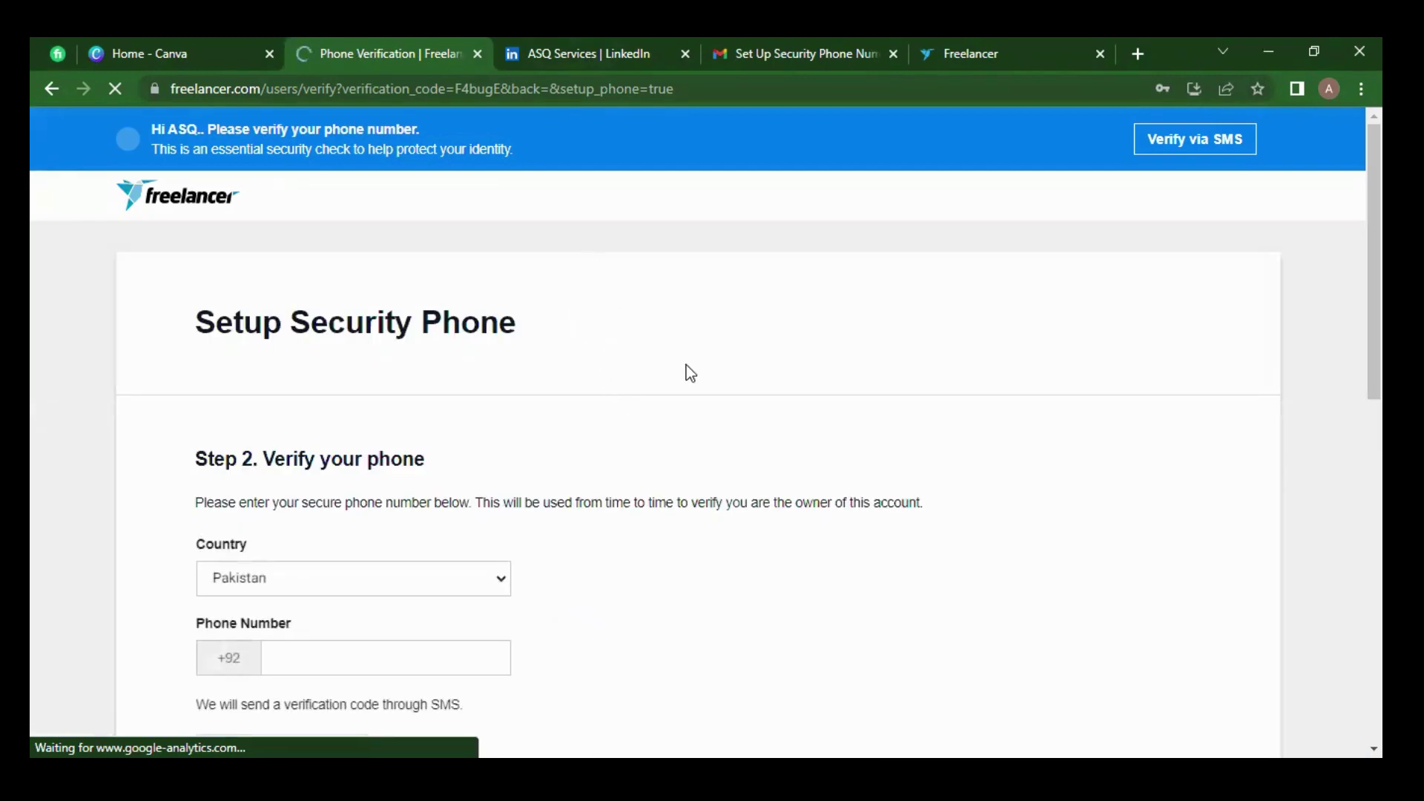
Step: Enter the Pakistan phone number and request the SMS code, closing the stray job tab
{"action": "scroll", "coordinate": [690, 372], "scroll_direction": "down", "scroll_amount": 3}
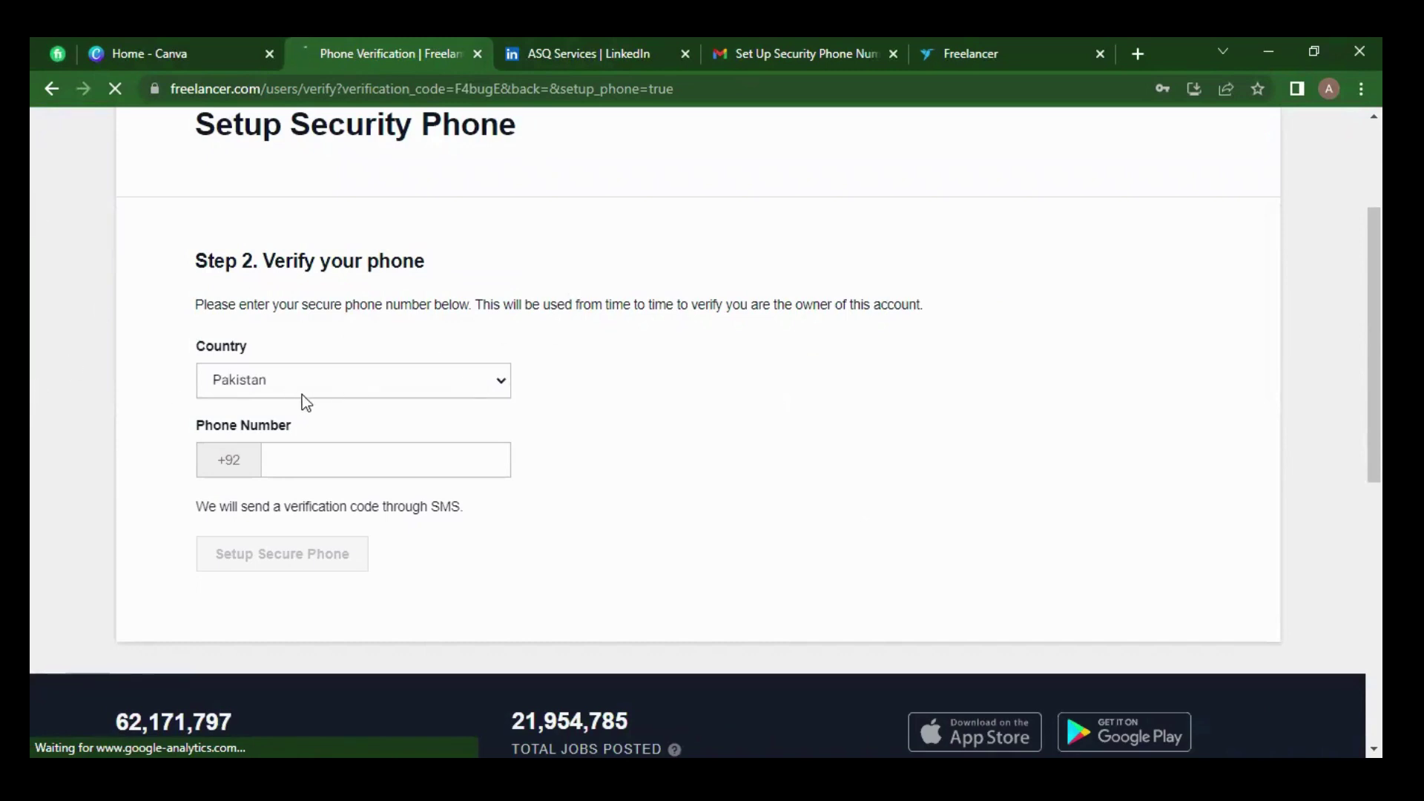
{"action": "left_click", "coordinate": [375, 444]}
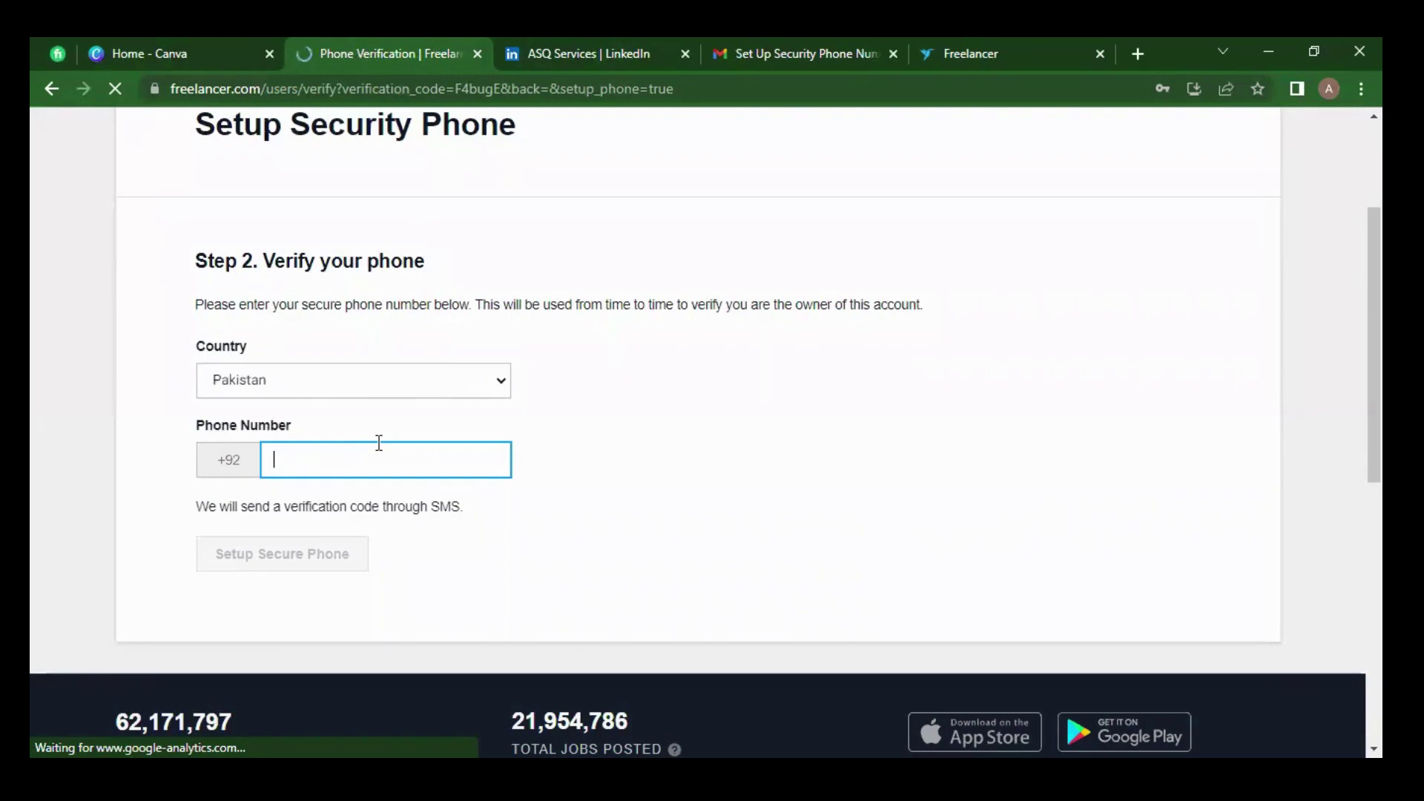
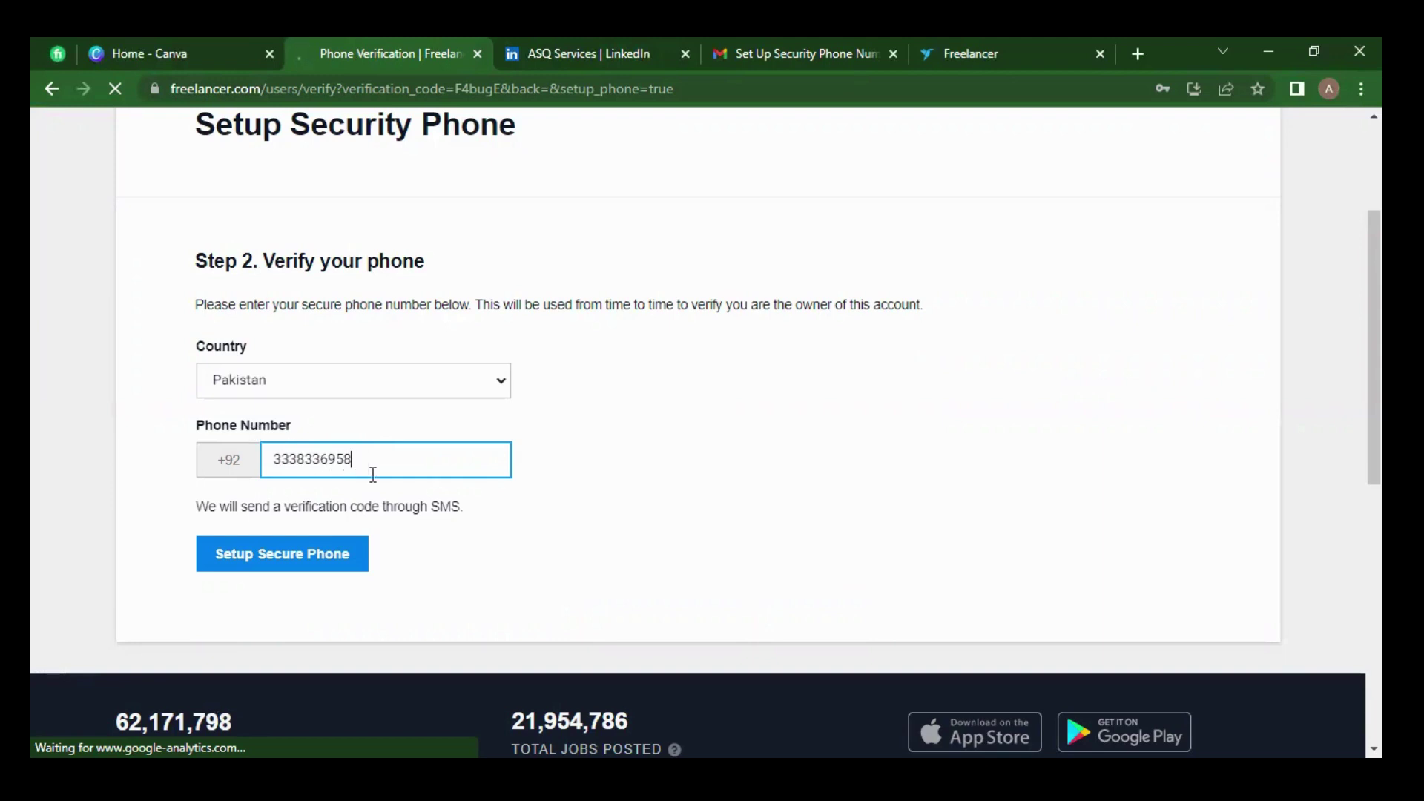
{"action": "left_click", "coordinate": [310, 565]}
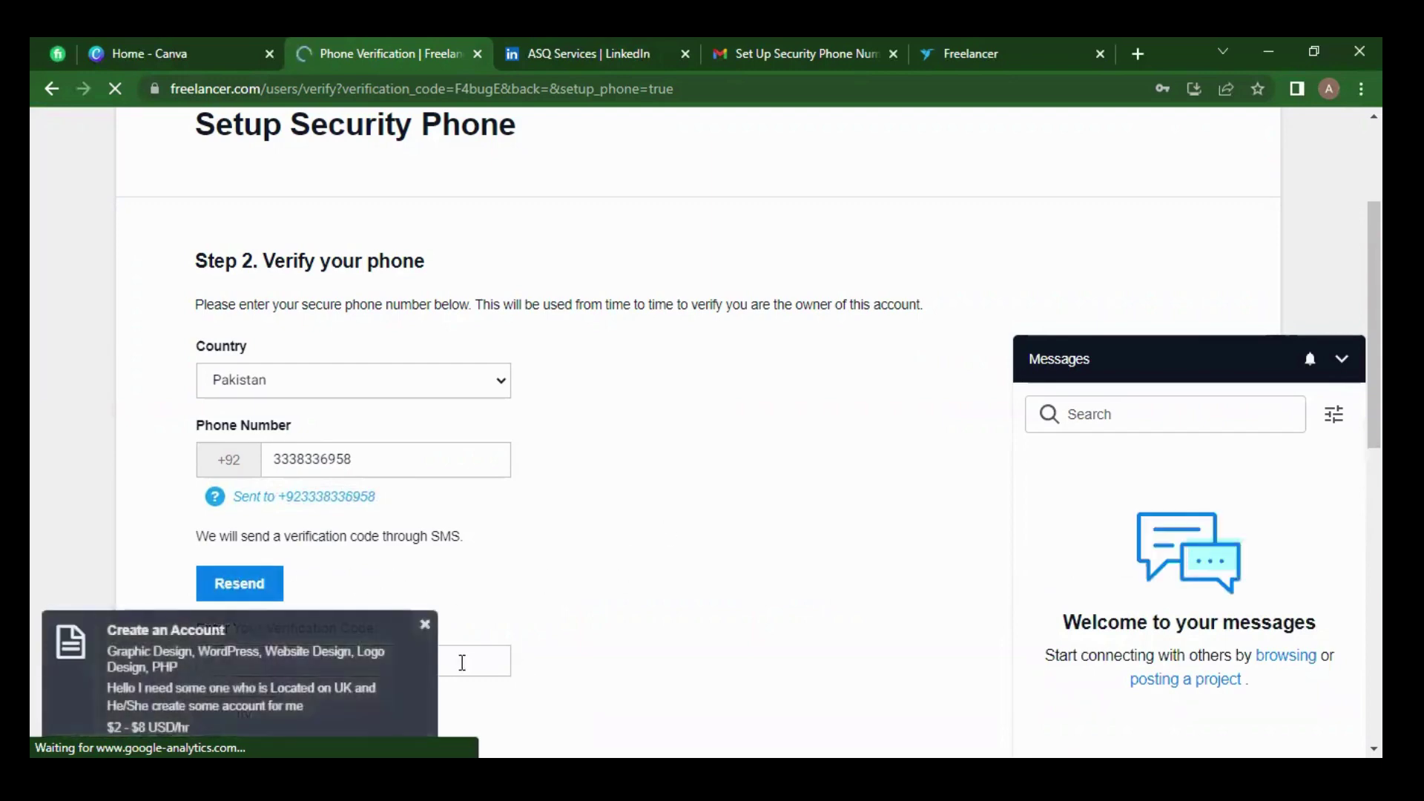
{"action": "left_click", "coordinate": [311, 636]}
{"action": "left_click", "coordinate": [337, 50]}
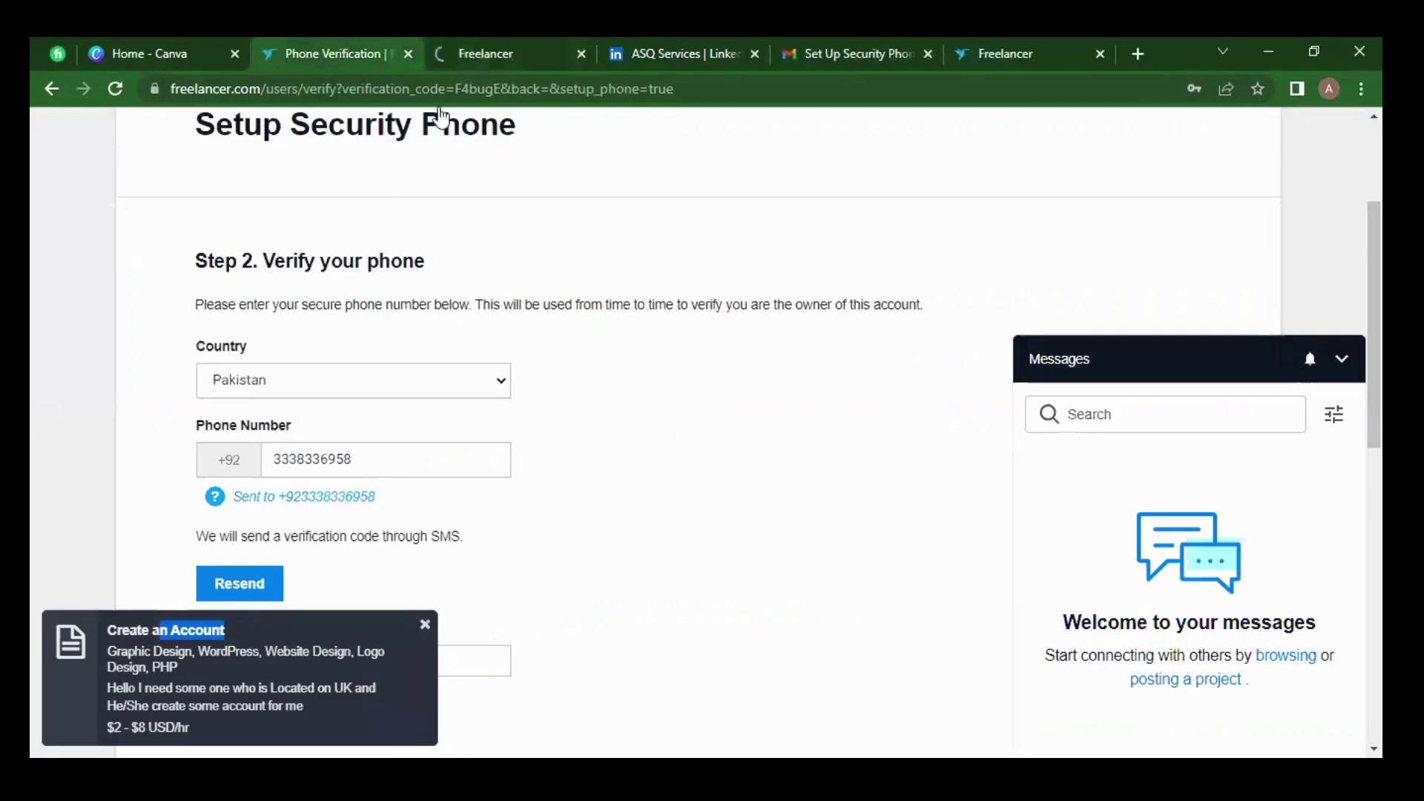
{"action": "scroll", "coordinate": [779, 567], "scroll_direction": "down", "scroll_amount": 1}
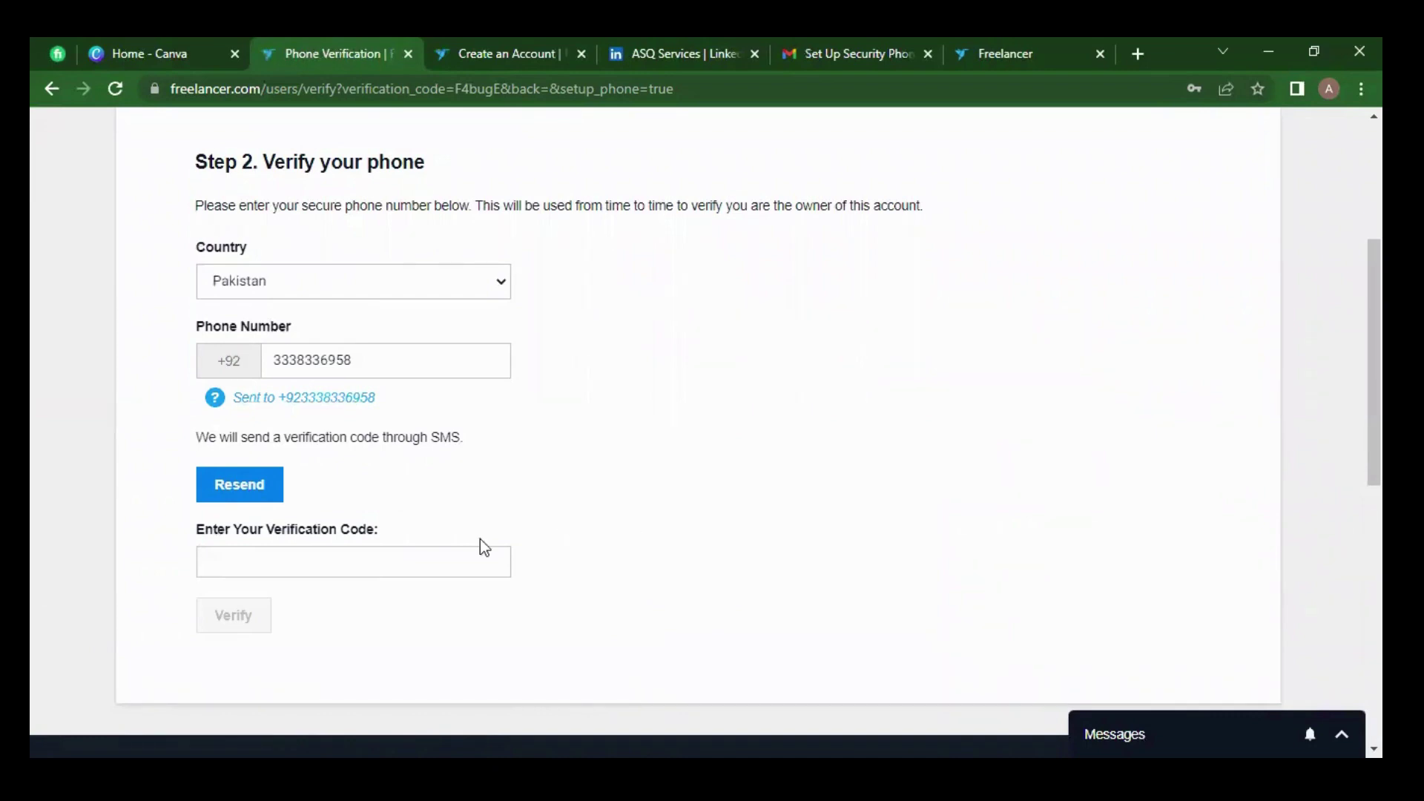
Step: Resend the SMS, enter the received verification code, and verify the phone number
{"action": "left_click", "coordinate": [261, 495]}
{"action": "left_click", "coordinate": [363, 558]}
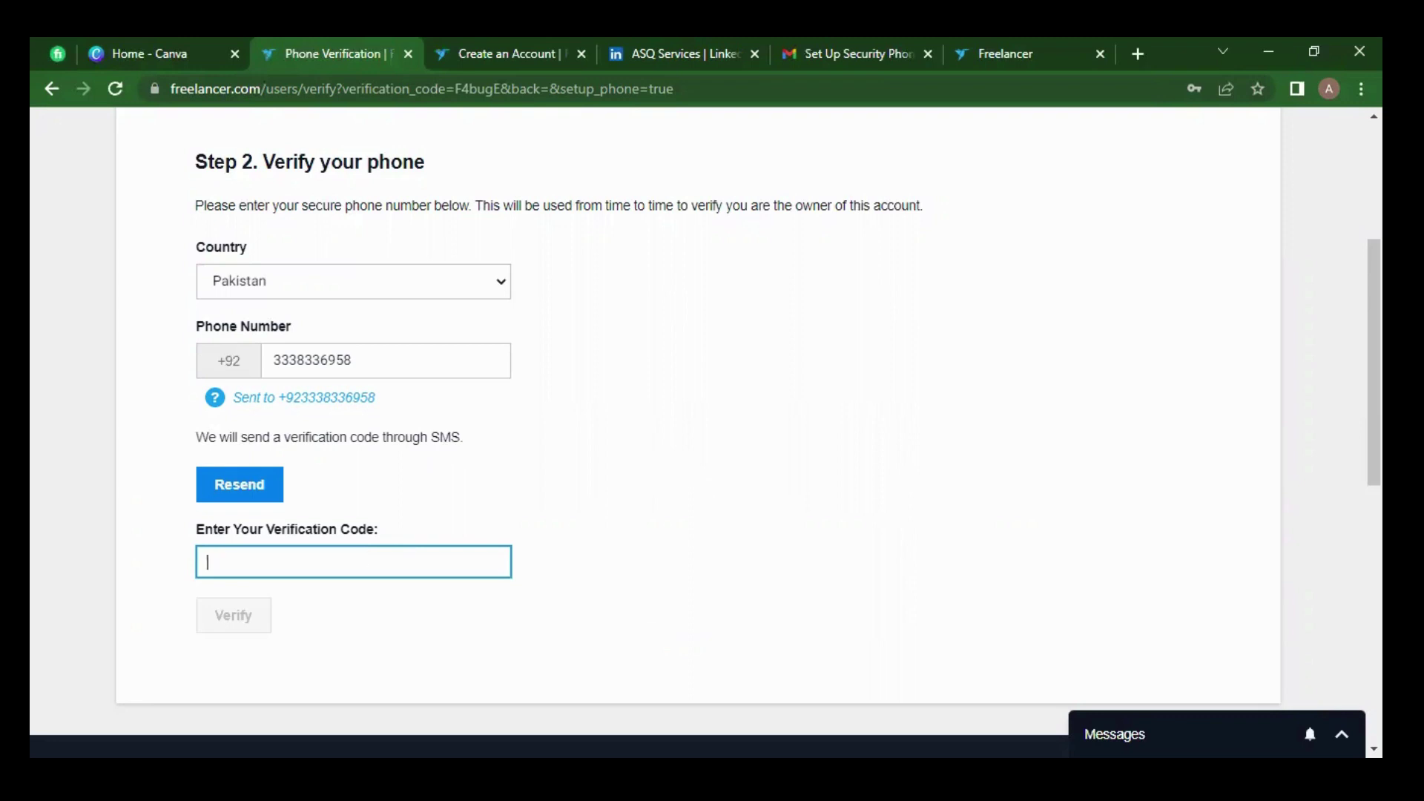
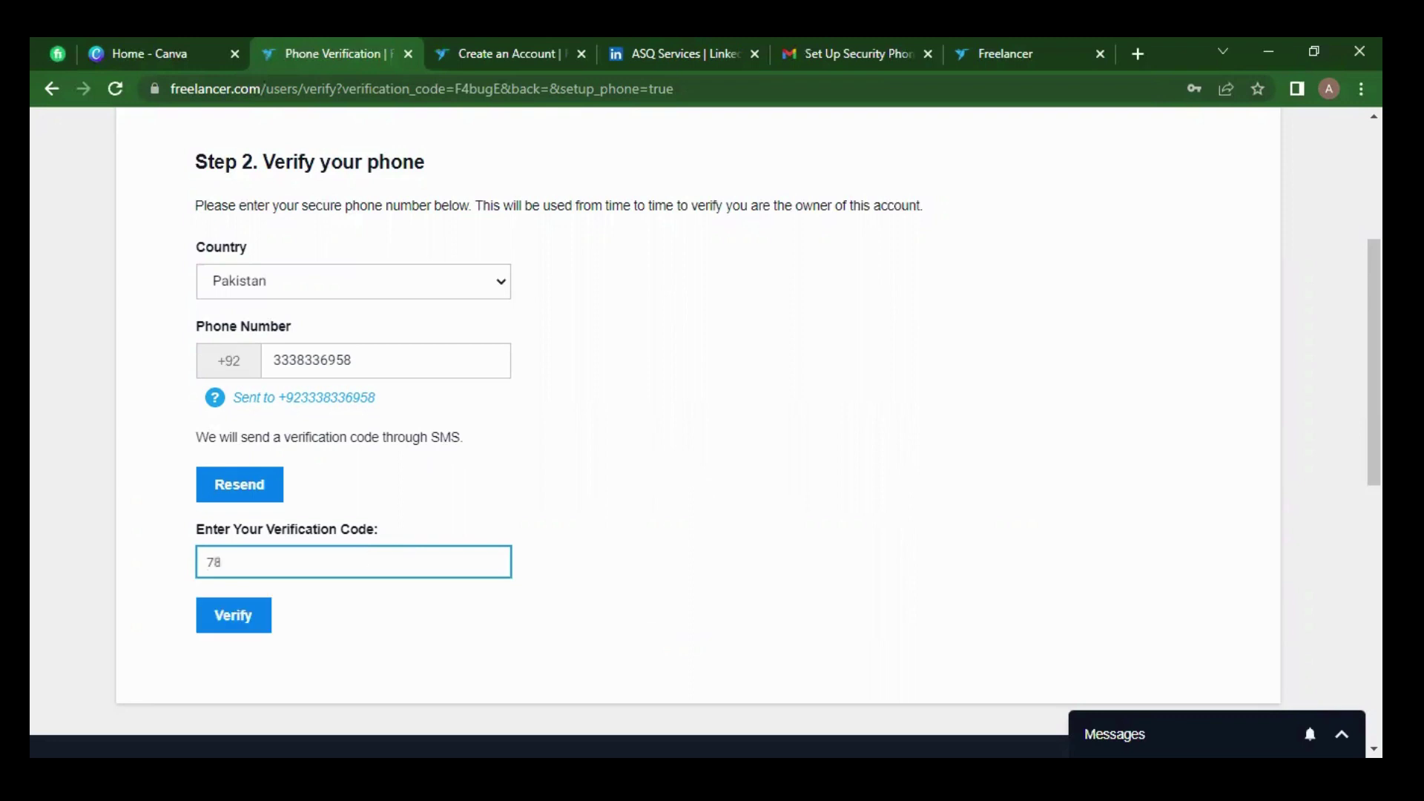
{"action": "left_click", "coordinate": [233, 626]}
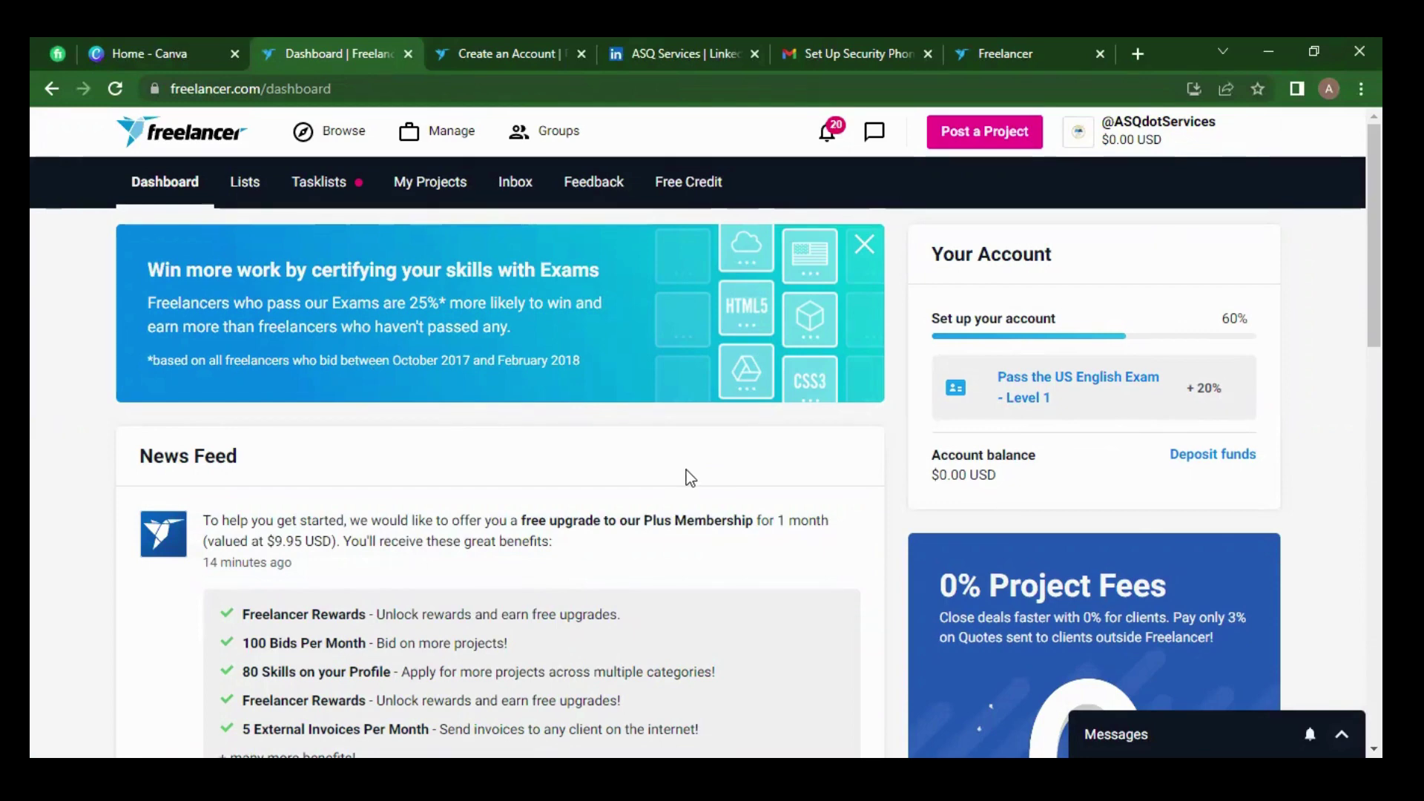
{"action": "scroll", "coordinate": [1216, 460], "scroll_direction": "down", "scroll_amount": 5}
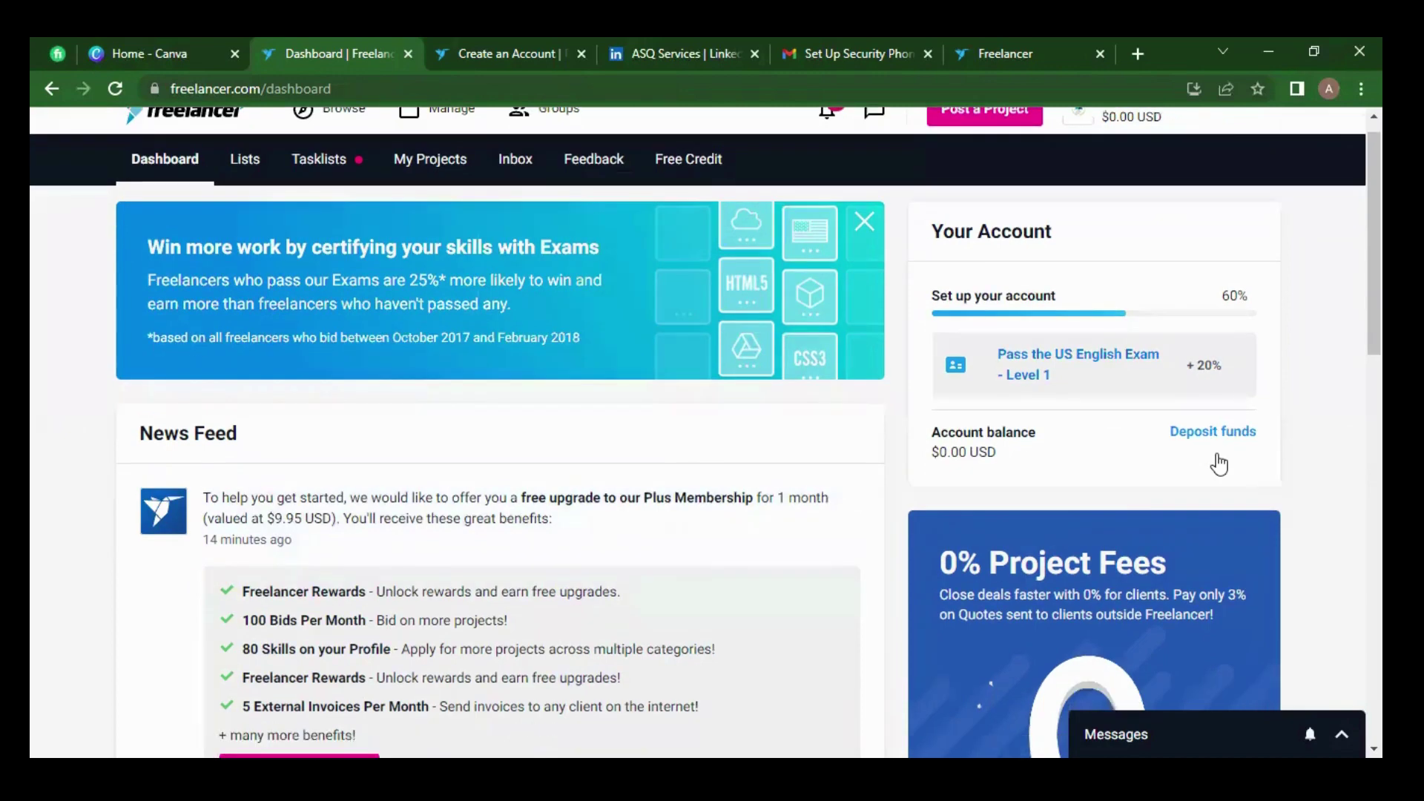
{"action": "scroll", "coordinate": [1301, 404], "scroll_direction": "down", "scroll_amount": 5}
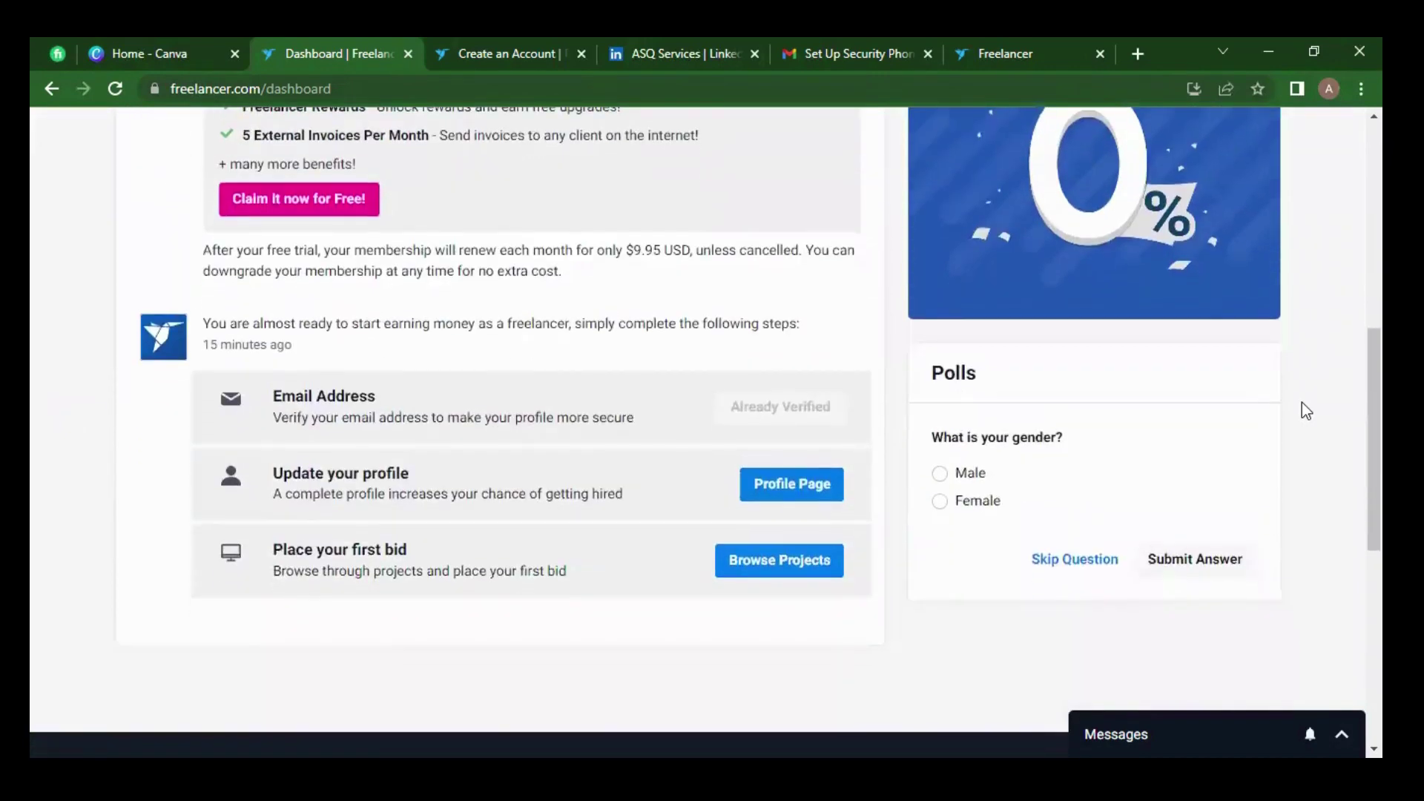
{"action": "scroll", "coordinate": [1301, 403], "scroll_direction": "down", "scroll_amount": 2}
{"action": "scroll", "coordinate": [1301, 403], "scroll_direction": "up", "scroll_amount": 10}
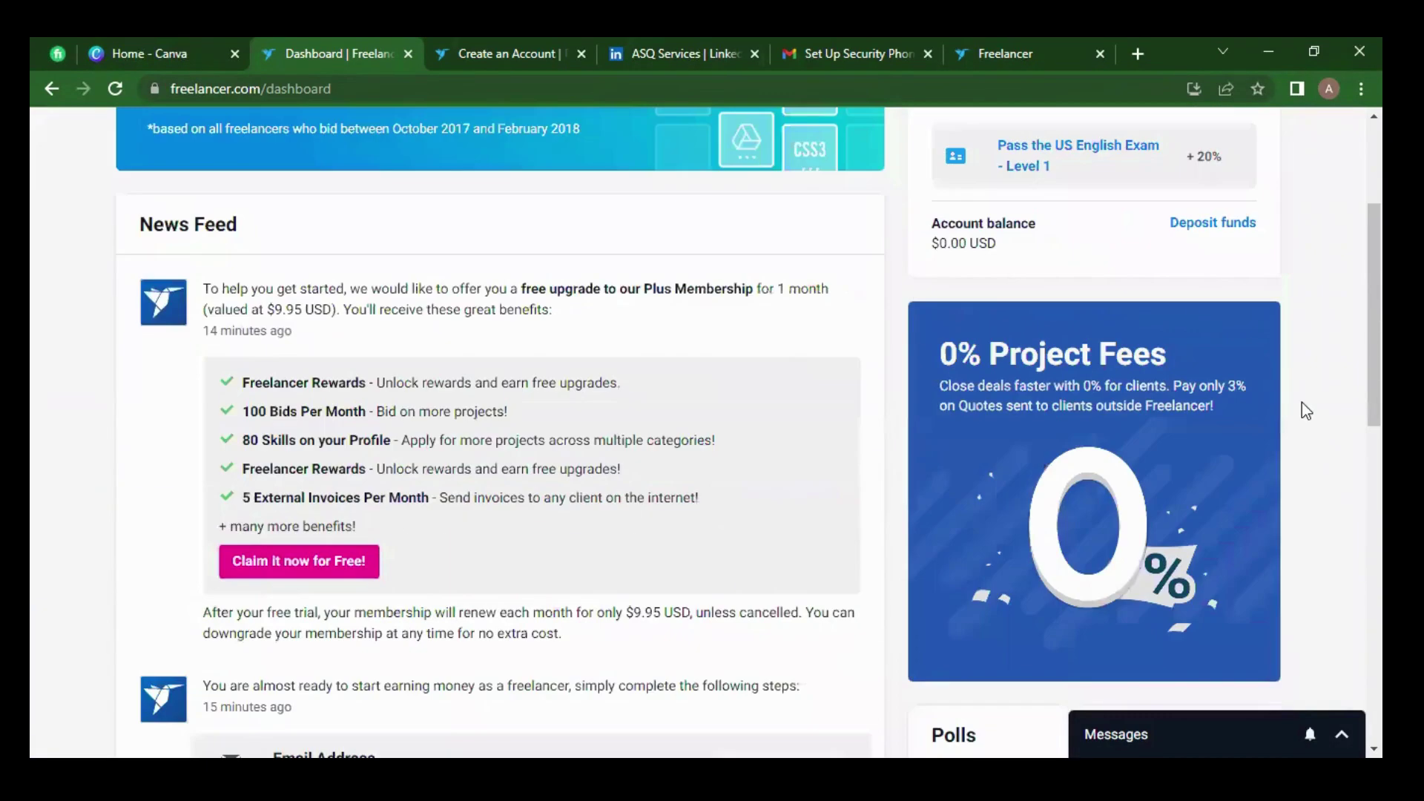
{"action": "scroll", "coordinate": [1306, 410], "scroll_direction": "up", "scroll_amount": 3}
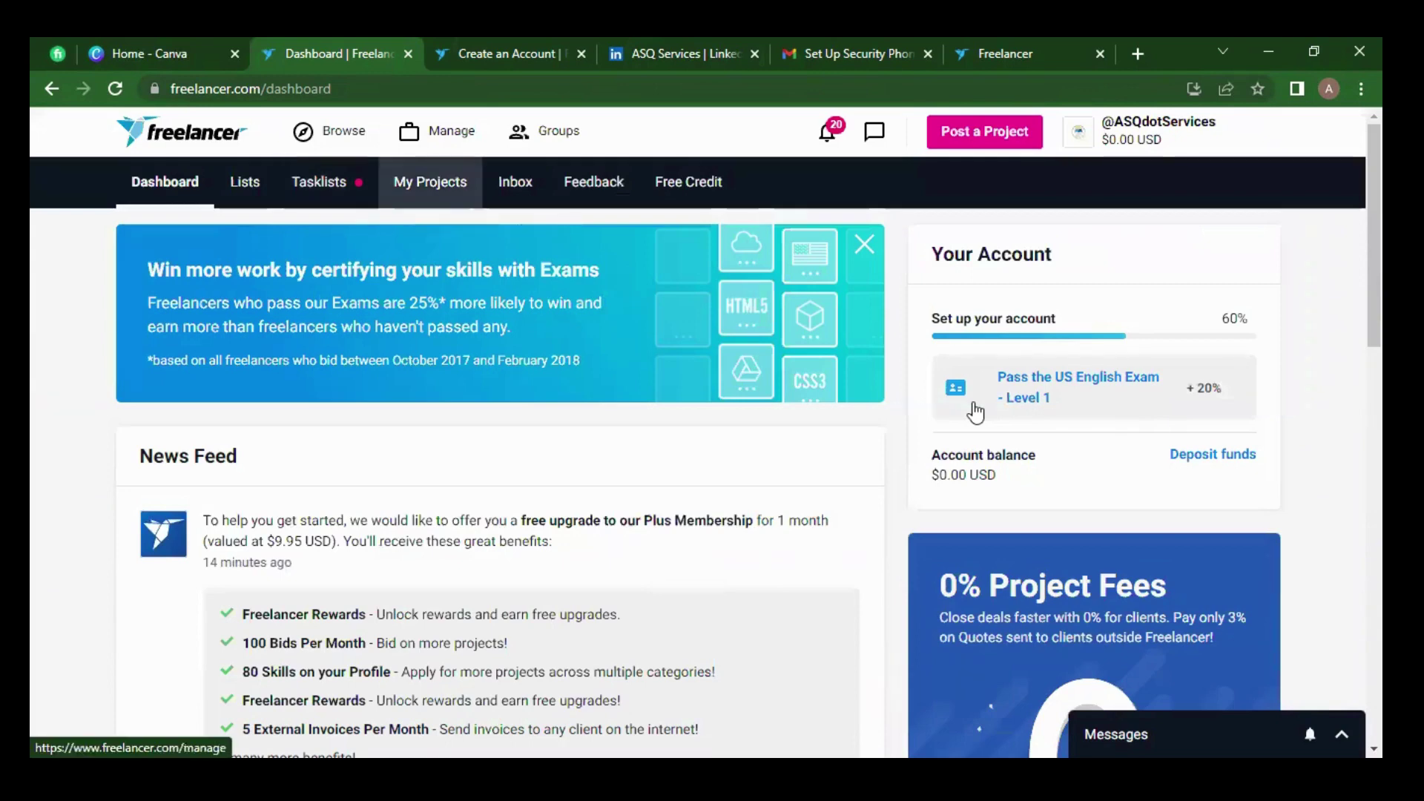
{"action": "left_click", "coordinate": [104, 123]}
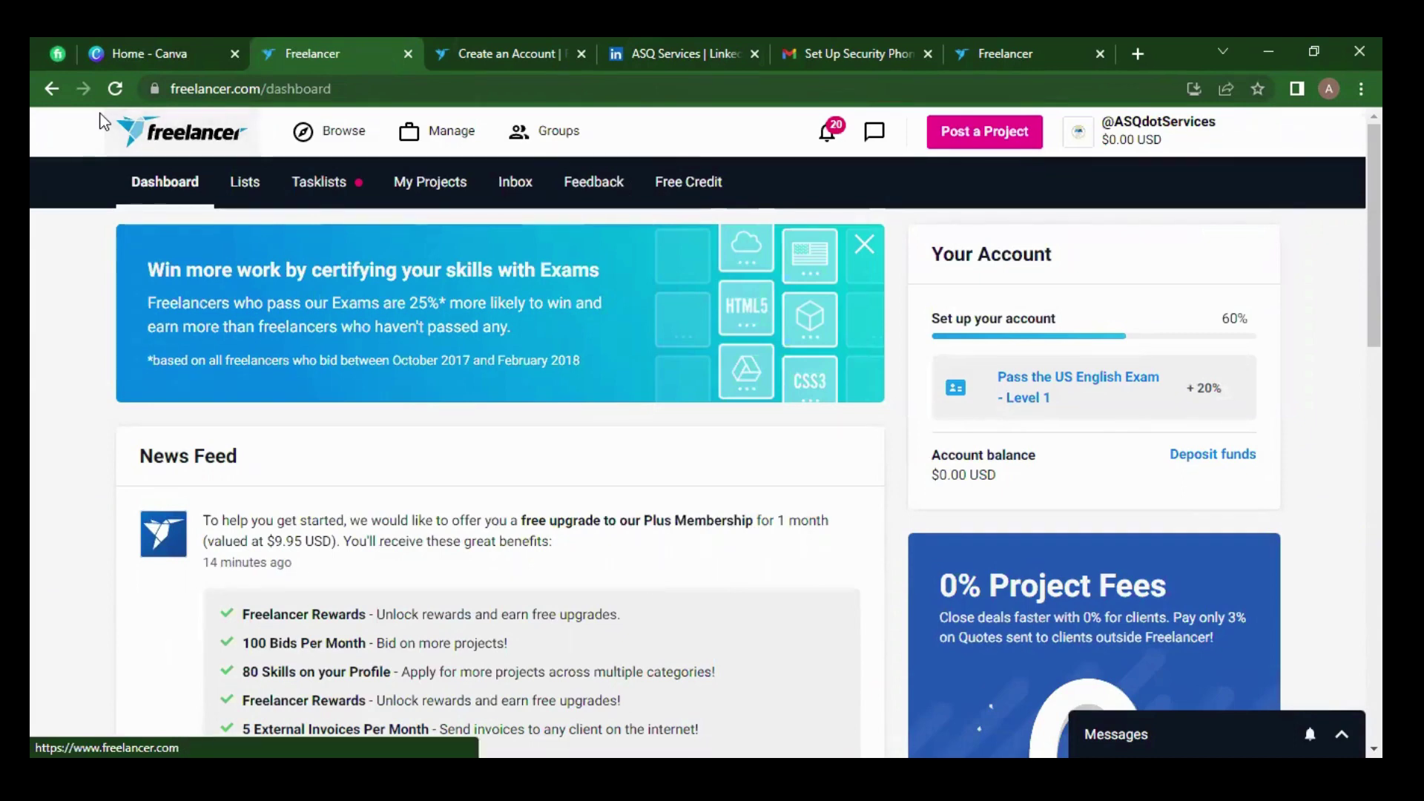
{"action": "key", "text": "Tab"}
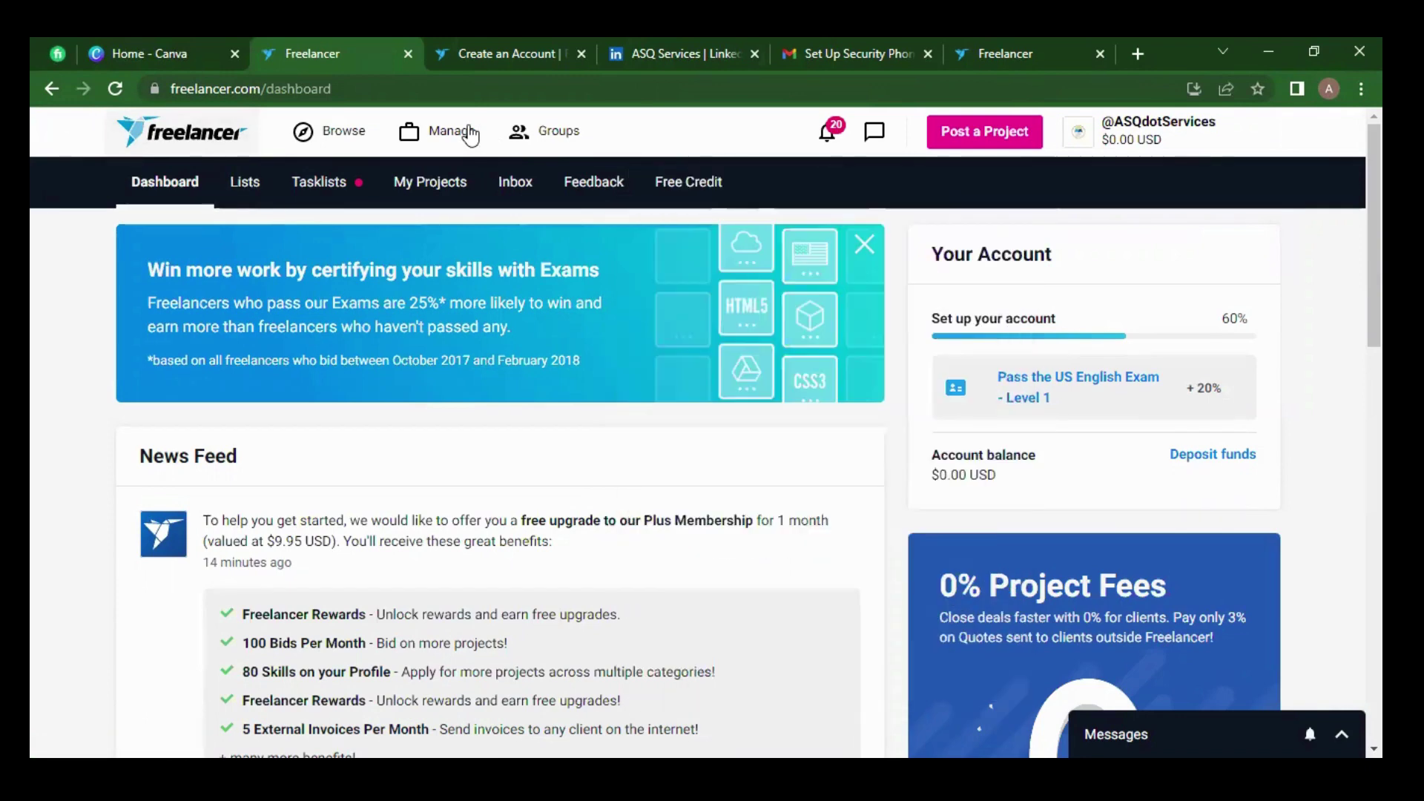
Step: Glance at the community groups, then choose Contests from the Browse menu
{"action": "left_click", "coordinate": [548, 132]}
{"action": "mouse_move", "coordinate": [324, 133]}
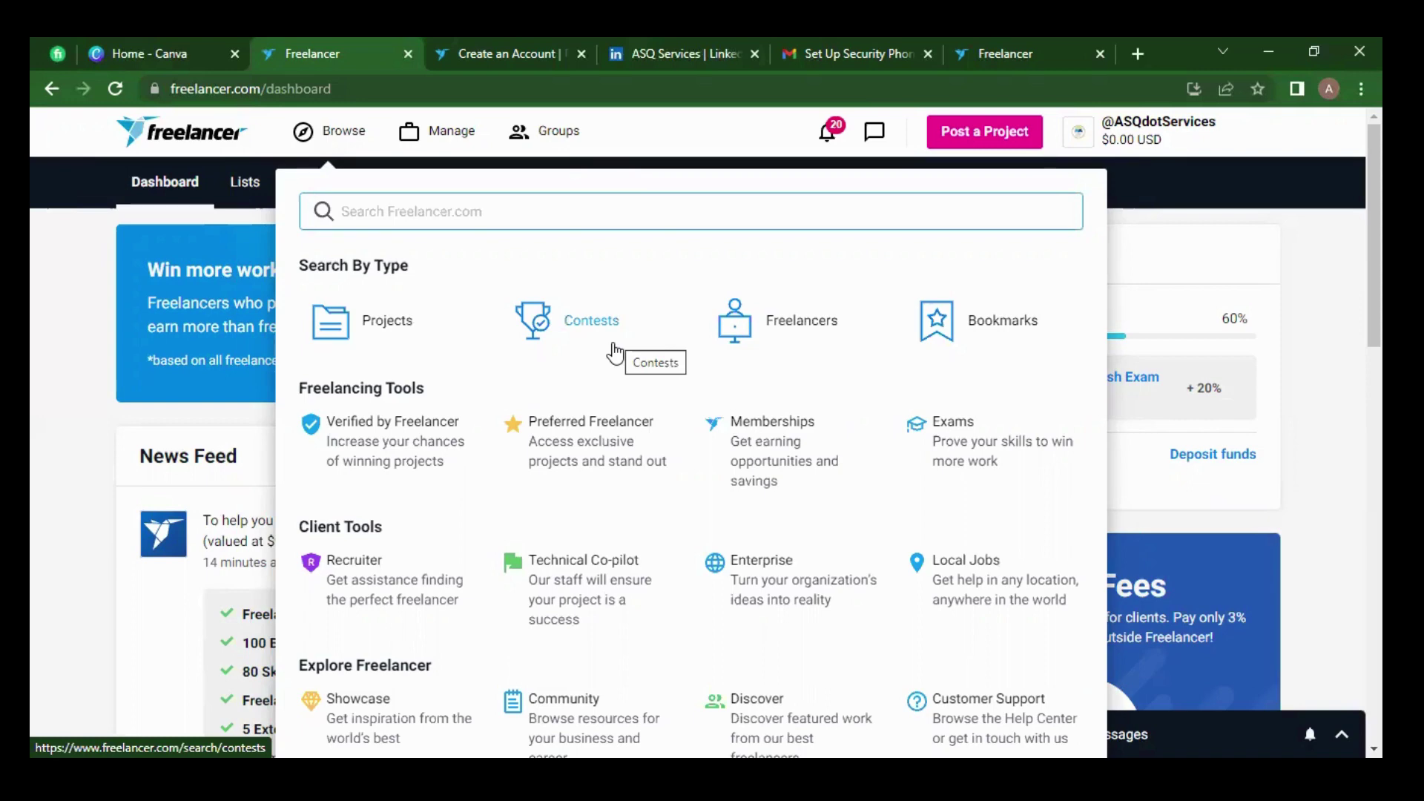
{"action": "left_click", "coordinate": [565, 341]}
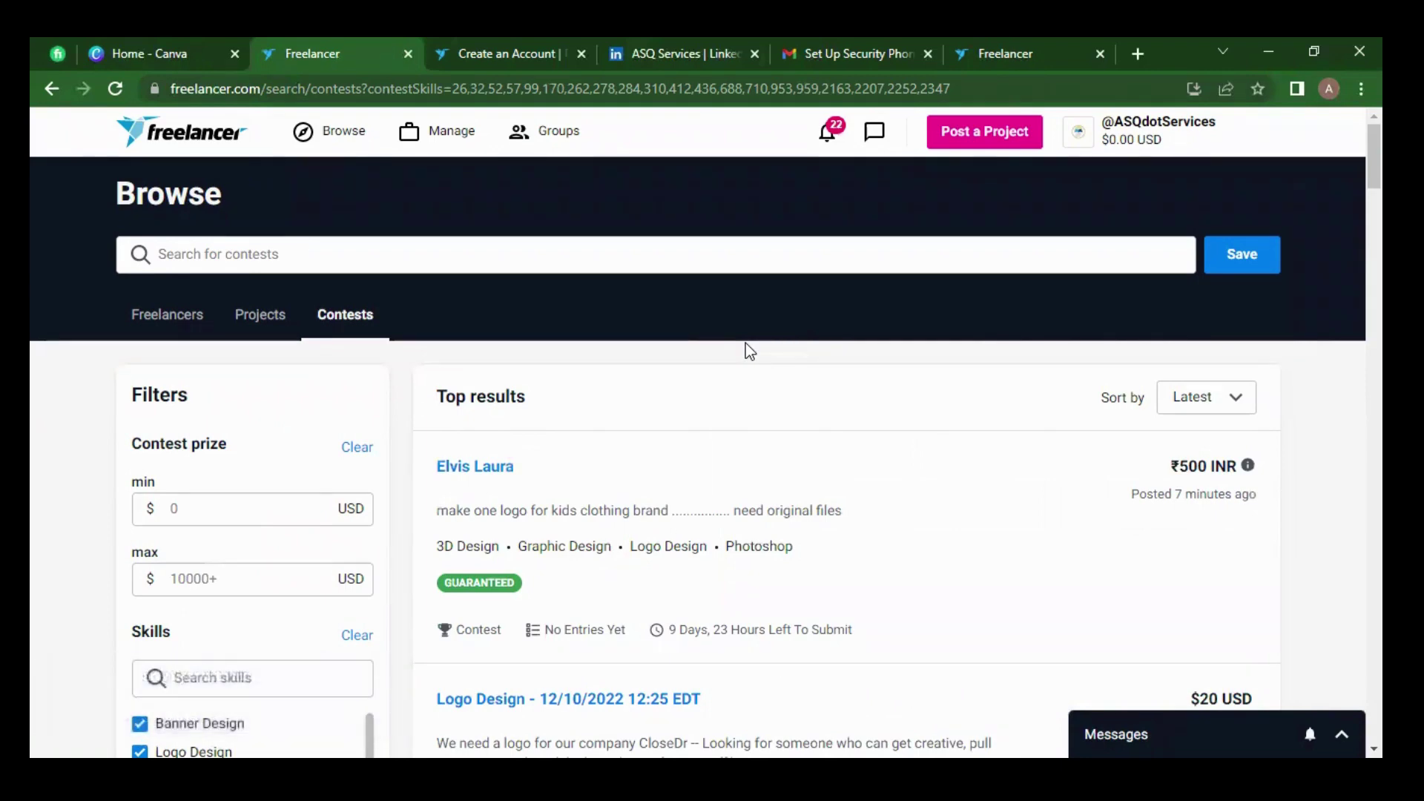
Step: Scroll the contest results and open the ₹500 kids clothing logo contest
{"action": "scroll", "coordinate": [792, 400], "scroll_direction": "down", "scroll_amount": 1}
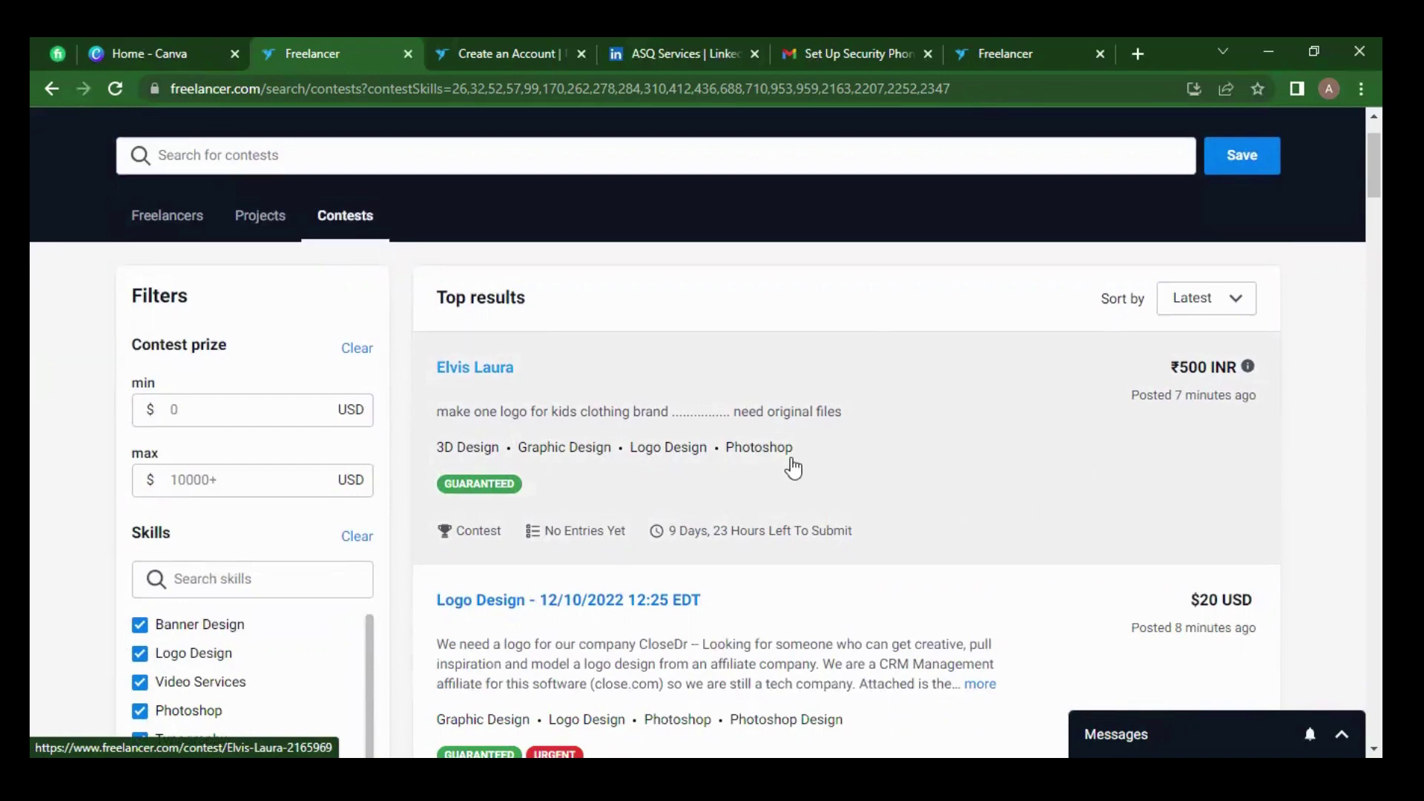
{"action": "scroll", "coordinate": [801, 459], "scroll_direction": "down", "scroll_amount": 1}
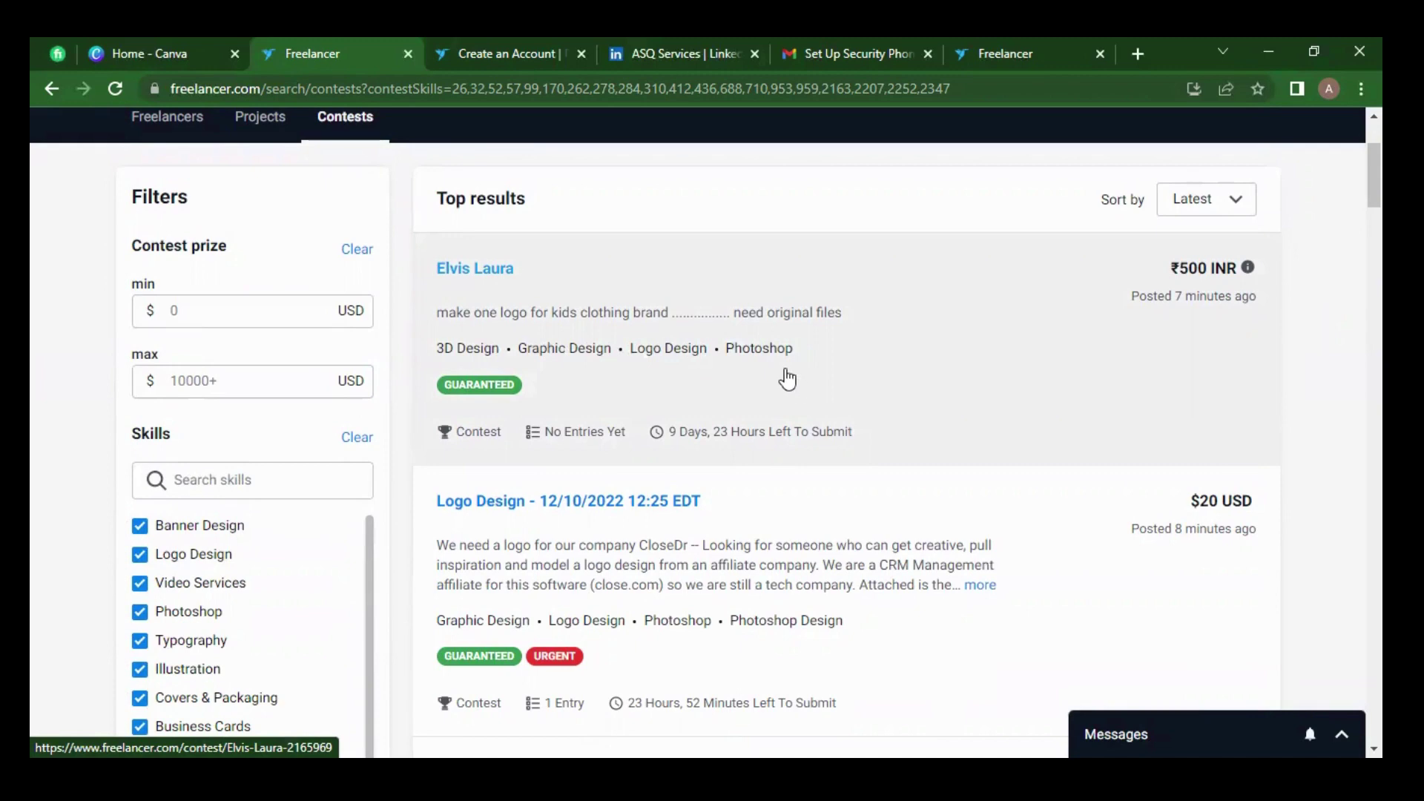
{"action": "left_click", "coordinate": [699, 342]}
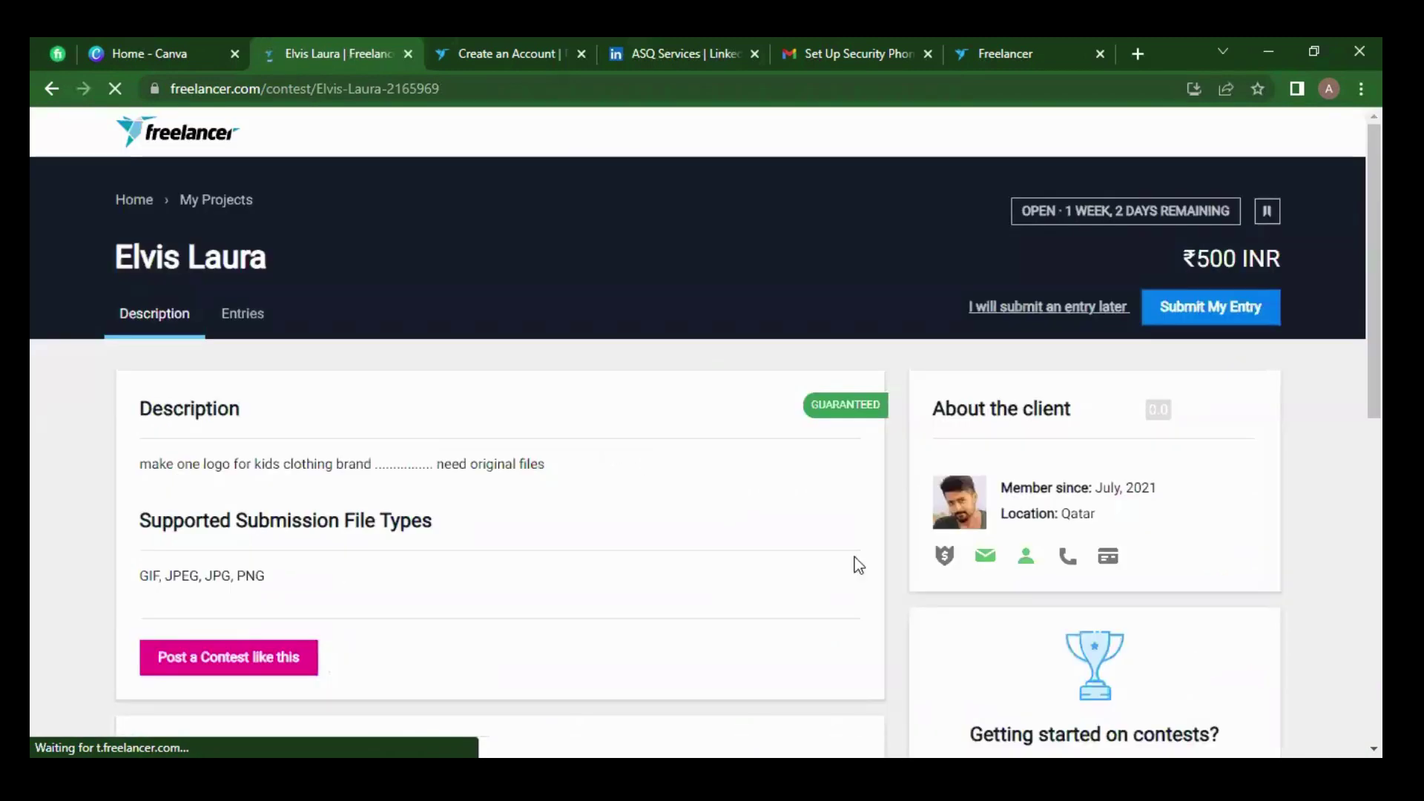
{"action": "scroll", "coordinate": [1337, 580], "scroll_direction": "down", "scroll_amount": 4}
{"action": "scroll", "coordinate": [1339, 582], "scroll_direction": "up", "scroll_amount": 1}
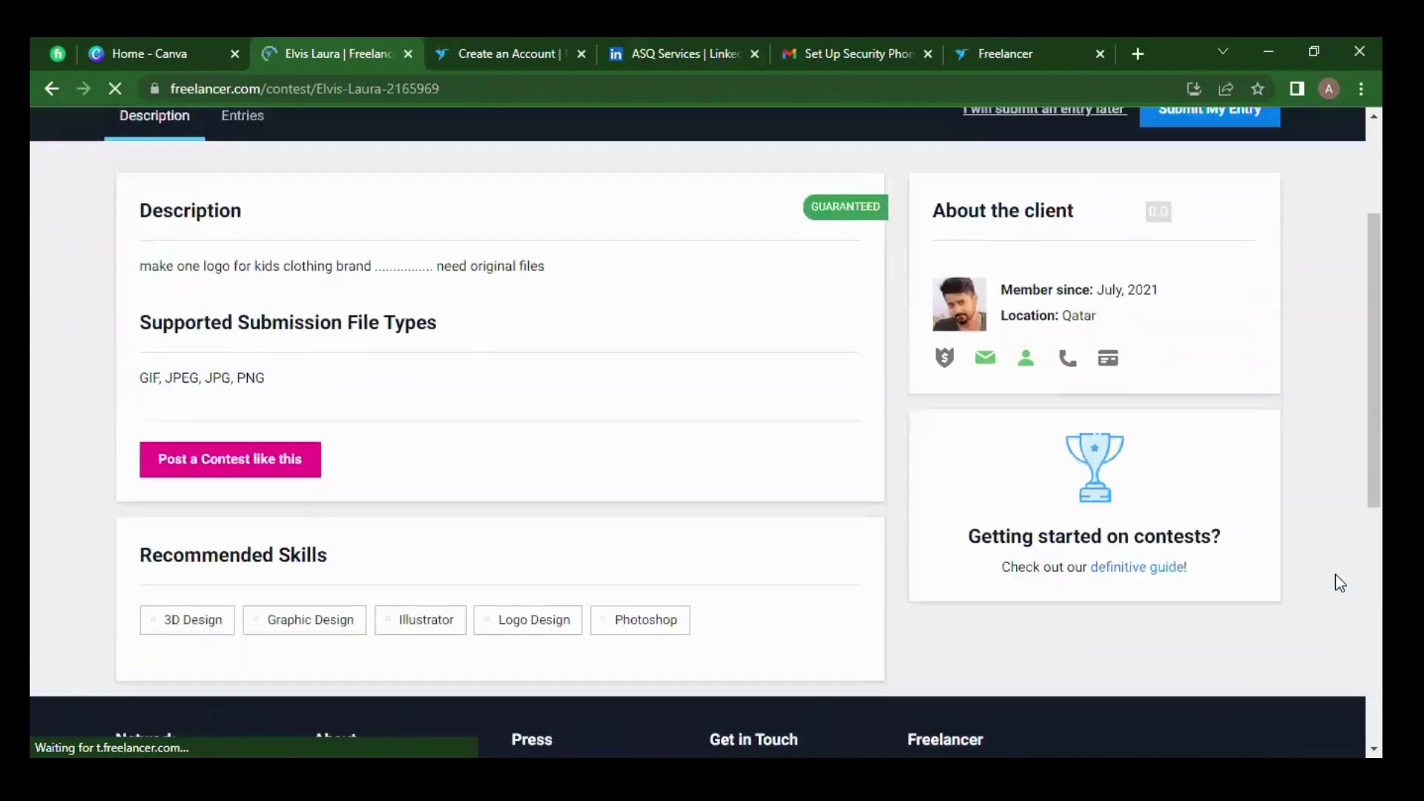
{"action": "scroll", "coordinate": [1339, 583], "scroll_direction": "up", "scroll_amount": 1}
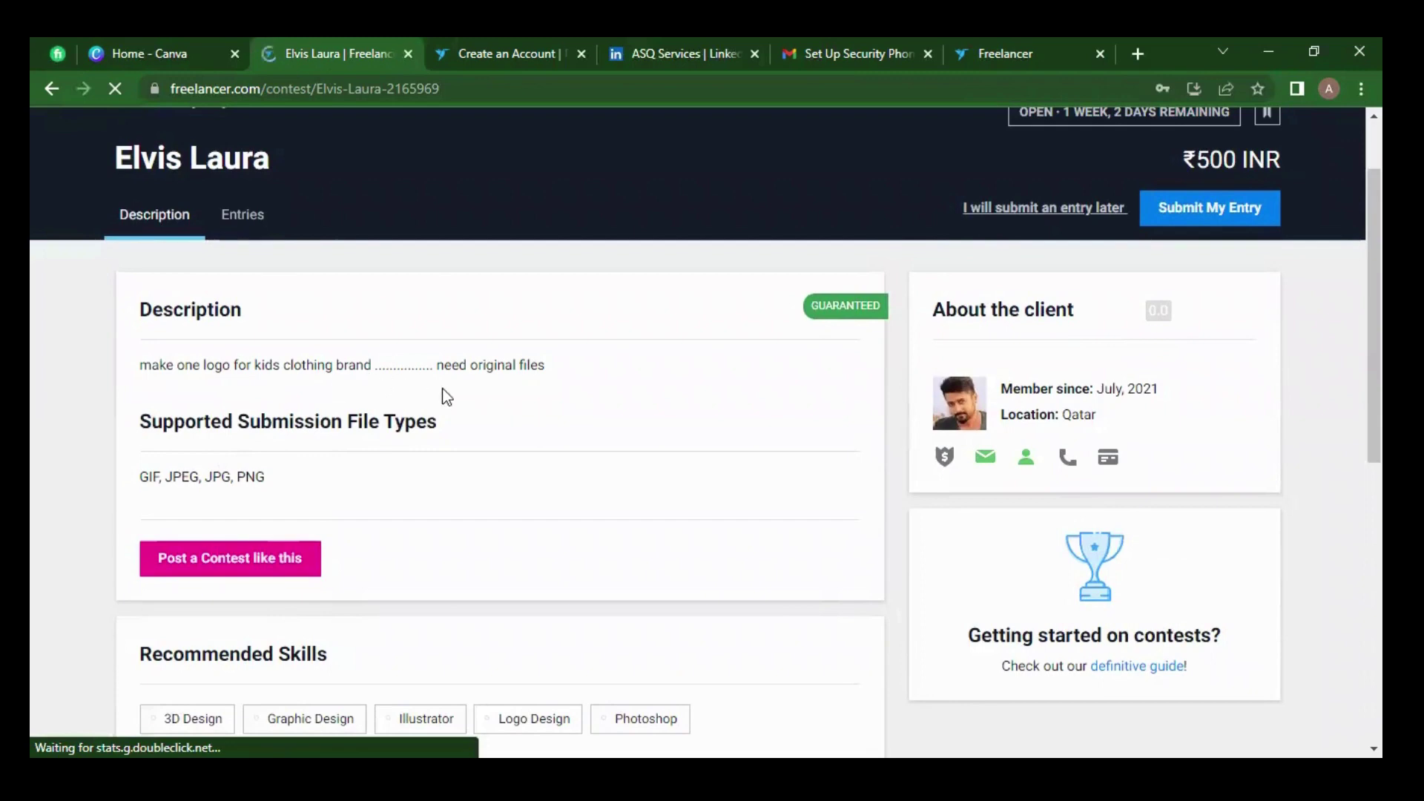
{"action": "scroll", "coordinate": [445, 397], "scroll_direction": "down", "scroll_amount": 1}
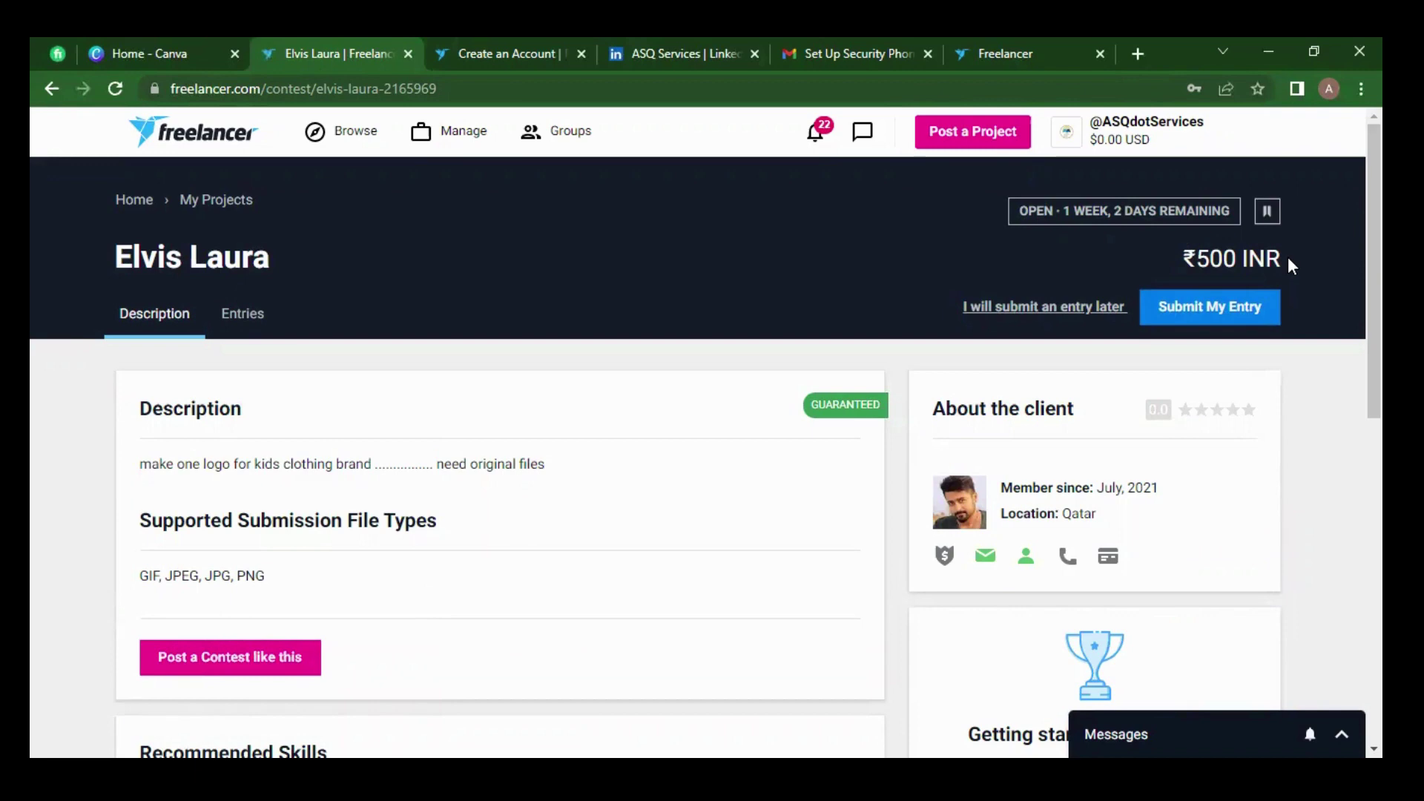
{"action": "left_click", "coordinate": [226, 319]}
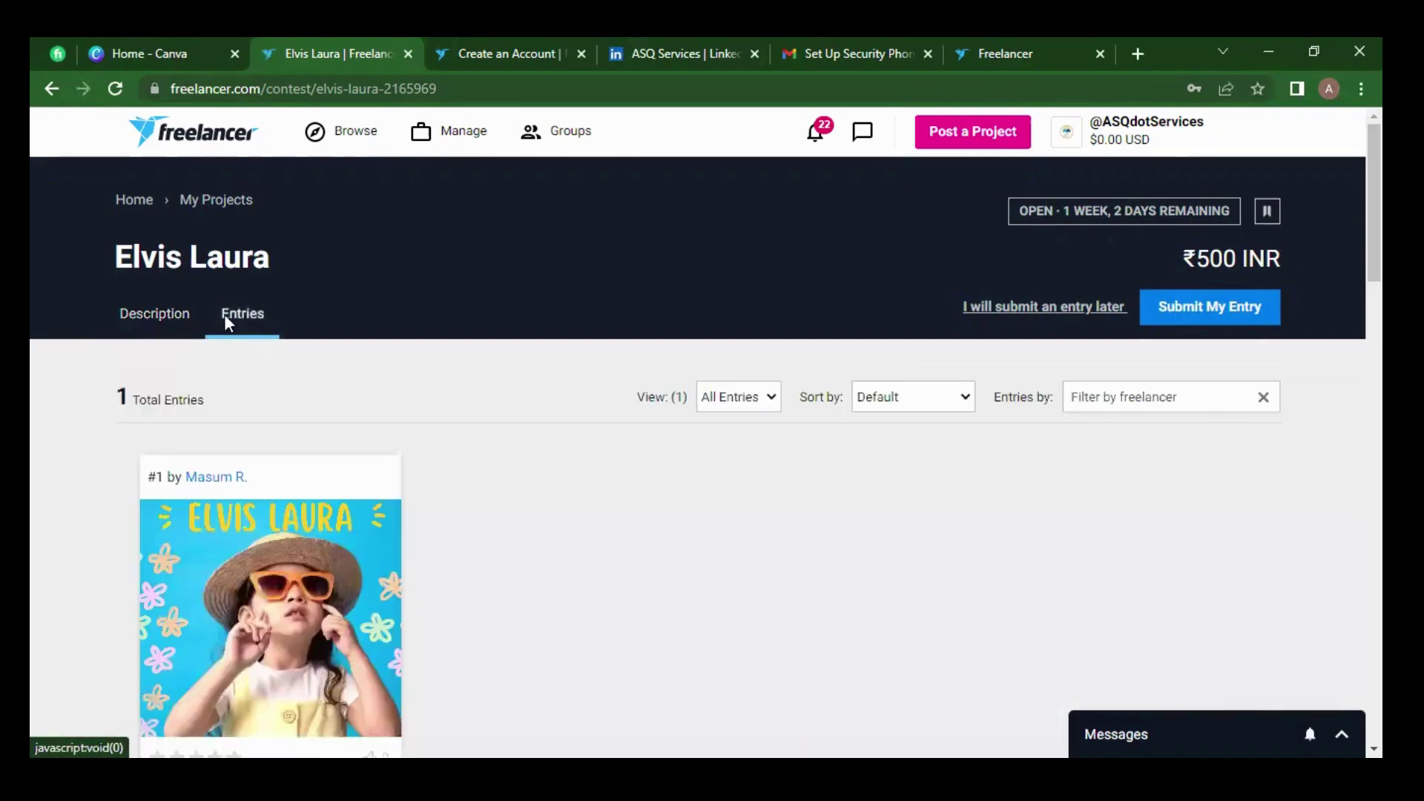
{"action": "scroll", "coordinate": [479, 465], "scroll_direction": "down", "scroll_amount": 3}
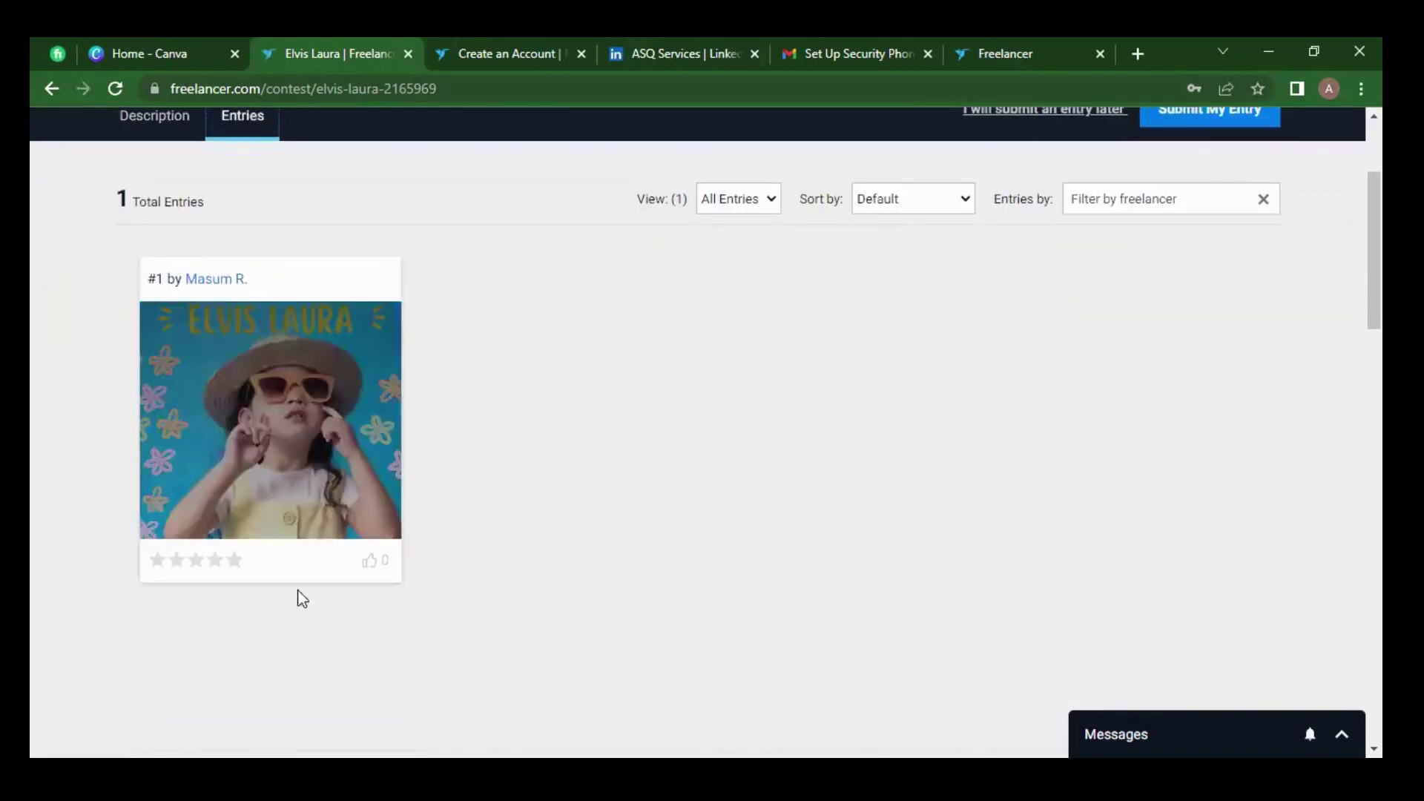
{"action": "scroll", "coordinate": [522, 469], "scroll_direction": "up", "scroll_amount": 3}
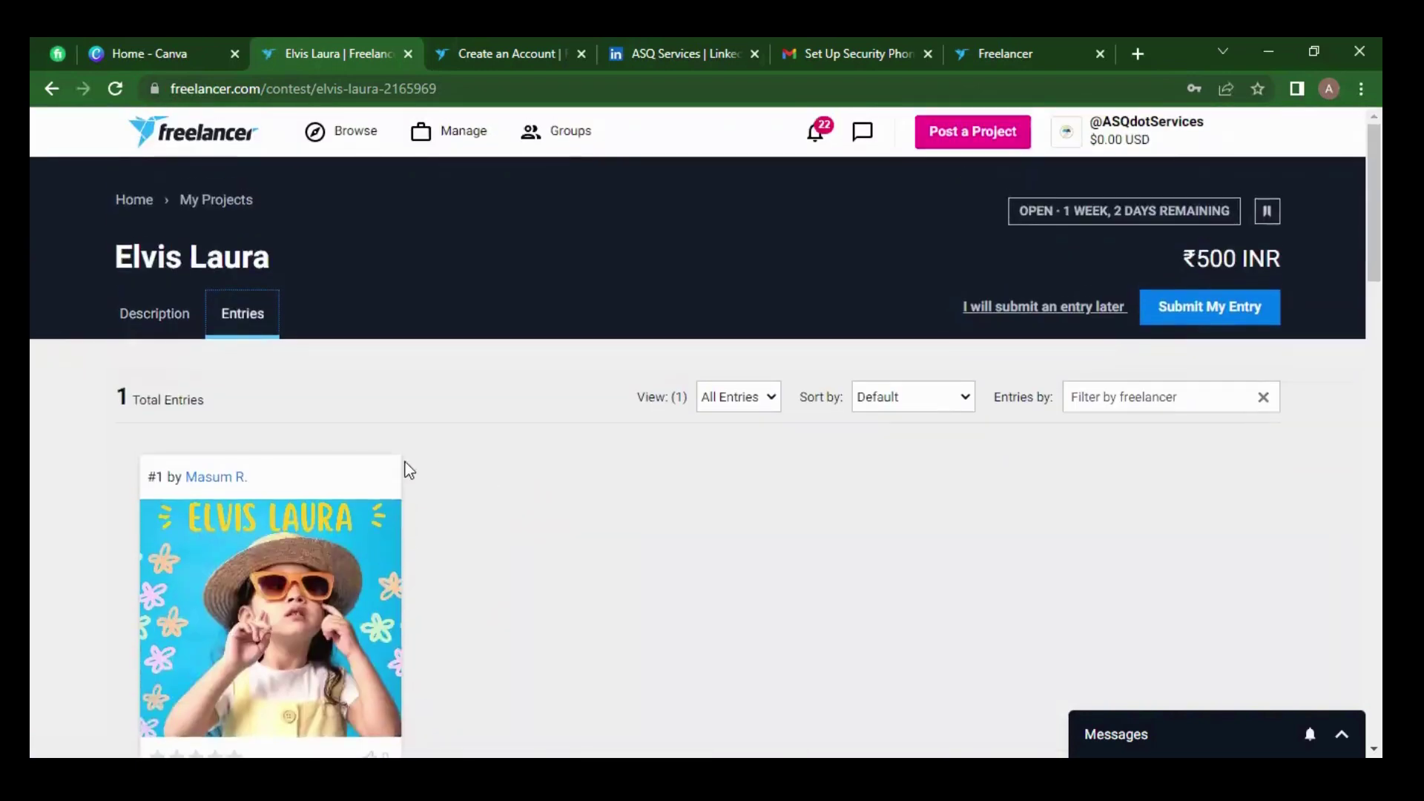
{"action": "left_click", "coordinate": [152, 319]}
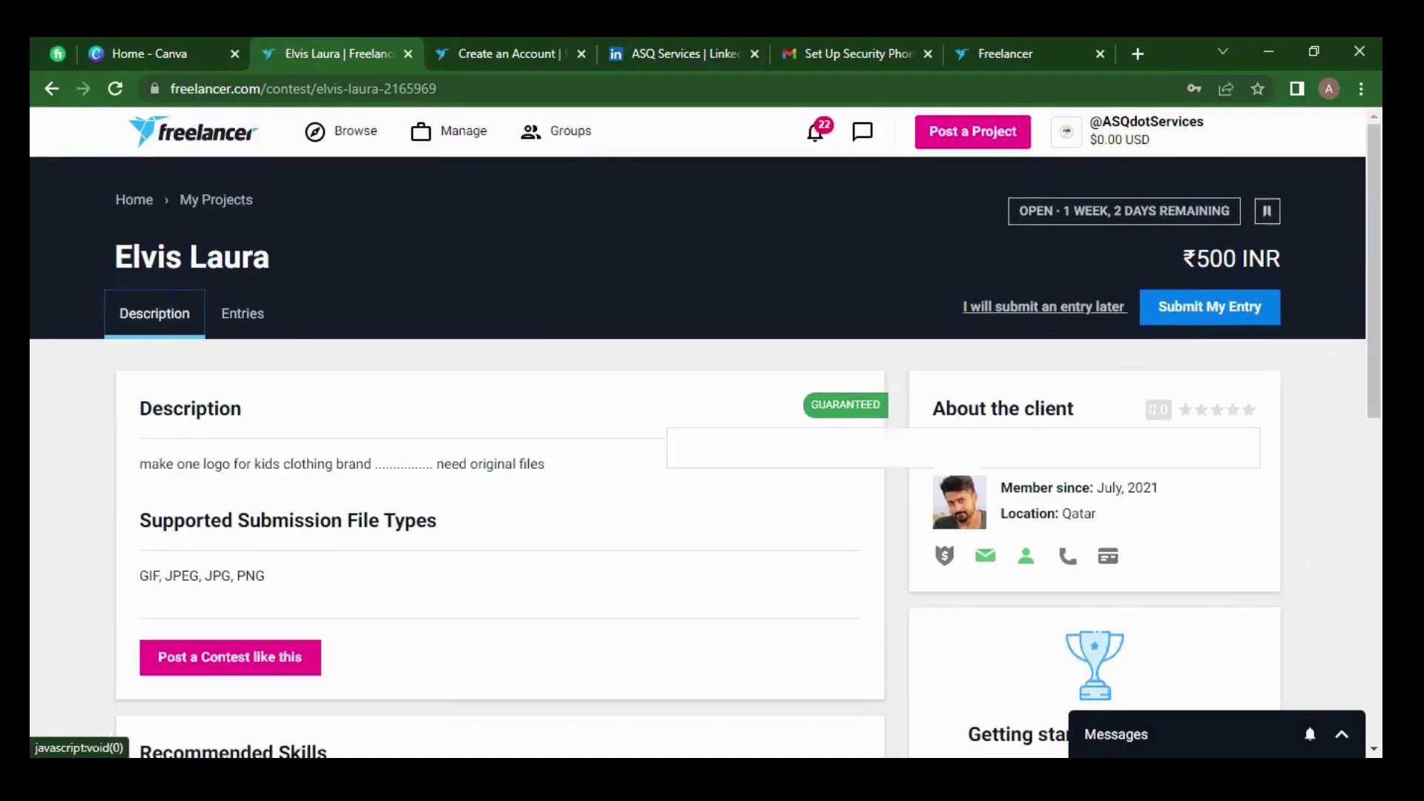
Step: Start an entry titled 'Kids Clothing Logo' described 'I have created the logo as per your requirments.'
{"action": "left_click", "coordinate": [1245, 319]}
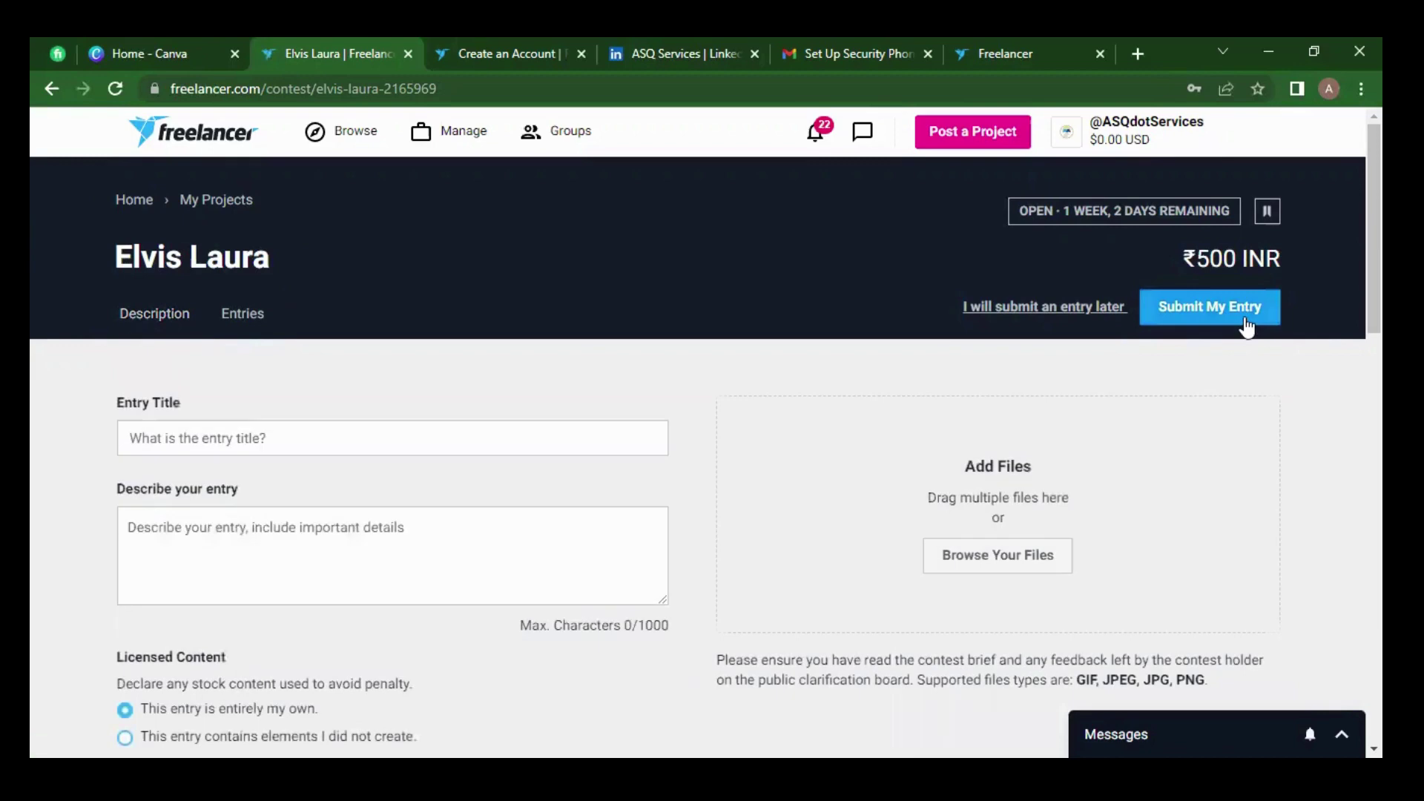
{"action": "left_click", "coordinate": [257, 439]}
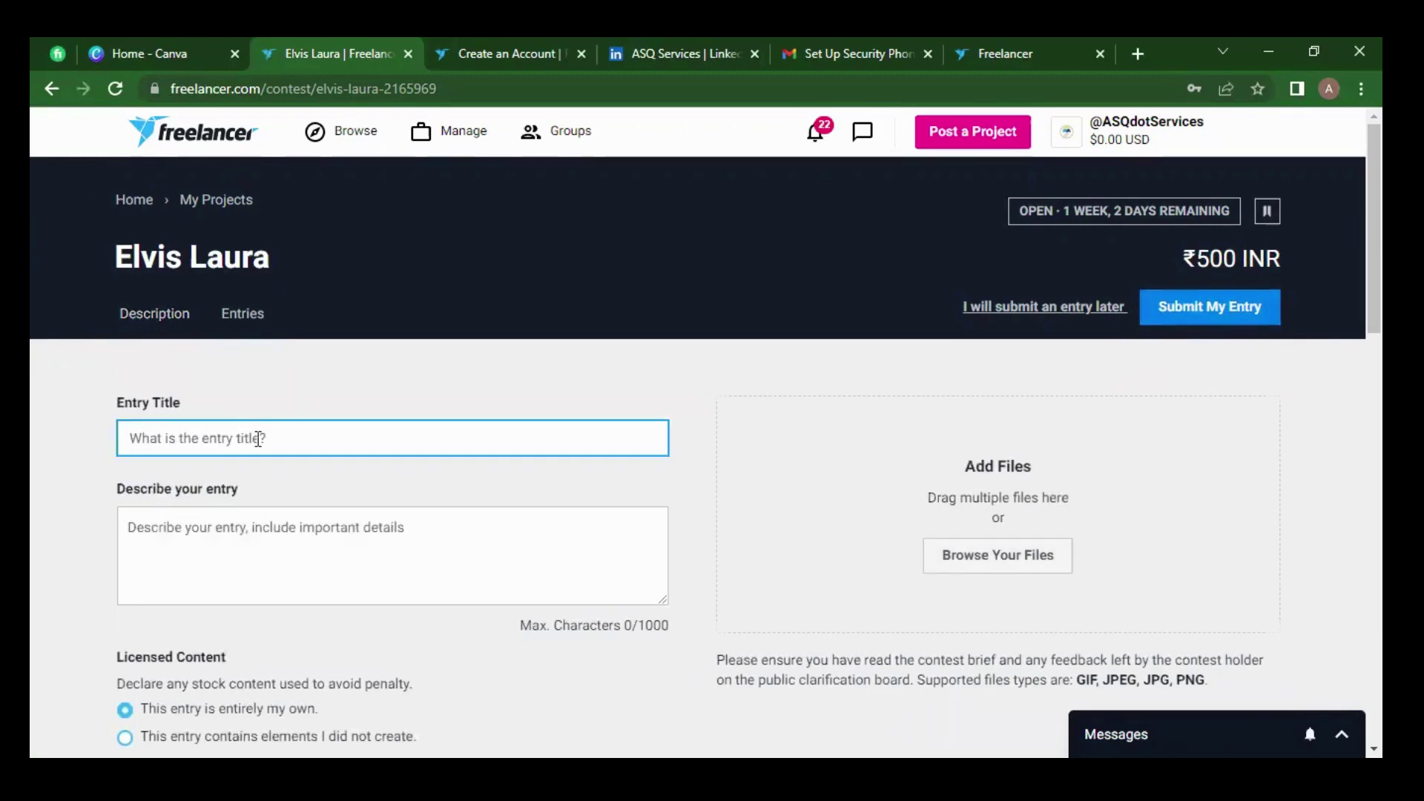
{"action": "type", "text": "Ki"}
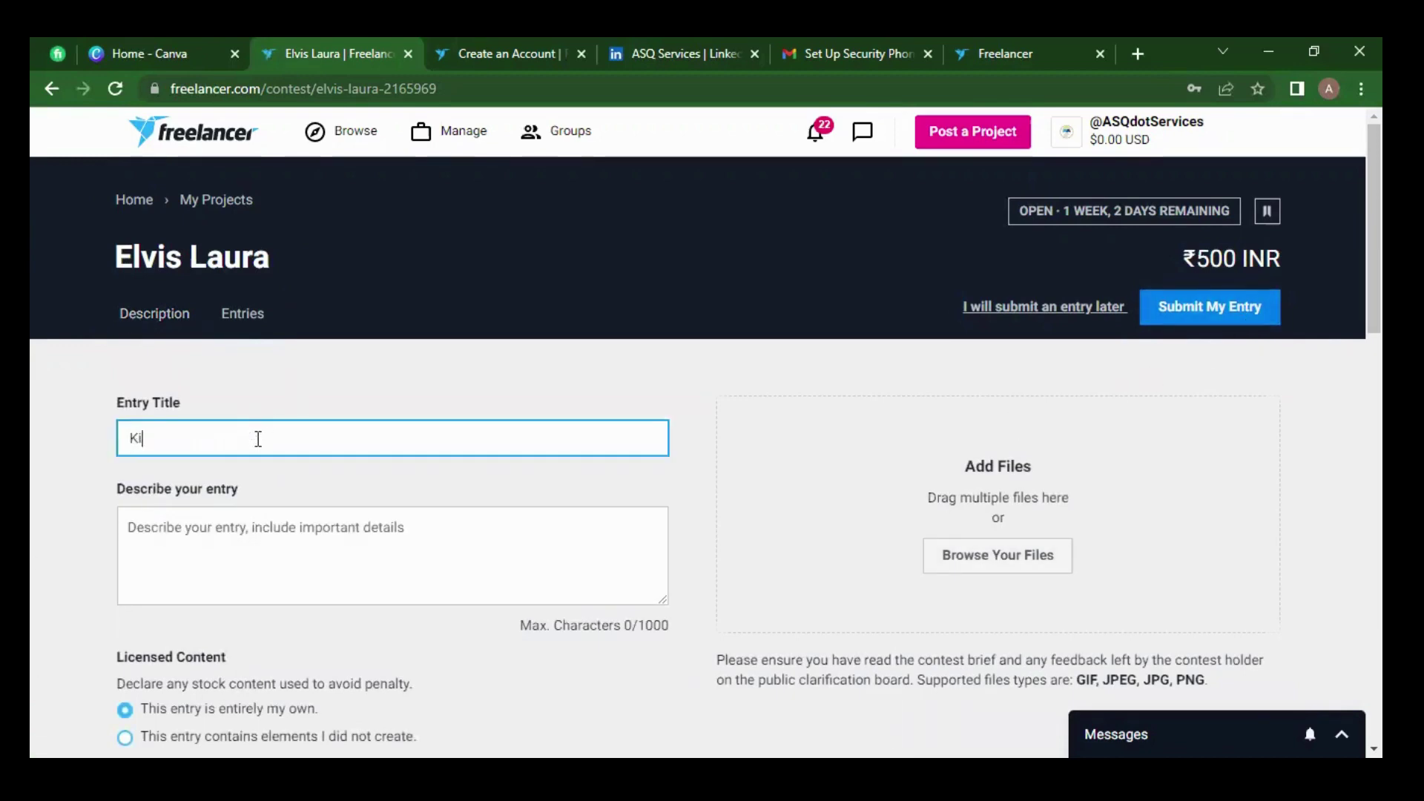
{"action": "type", "text": "ds C"}
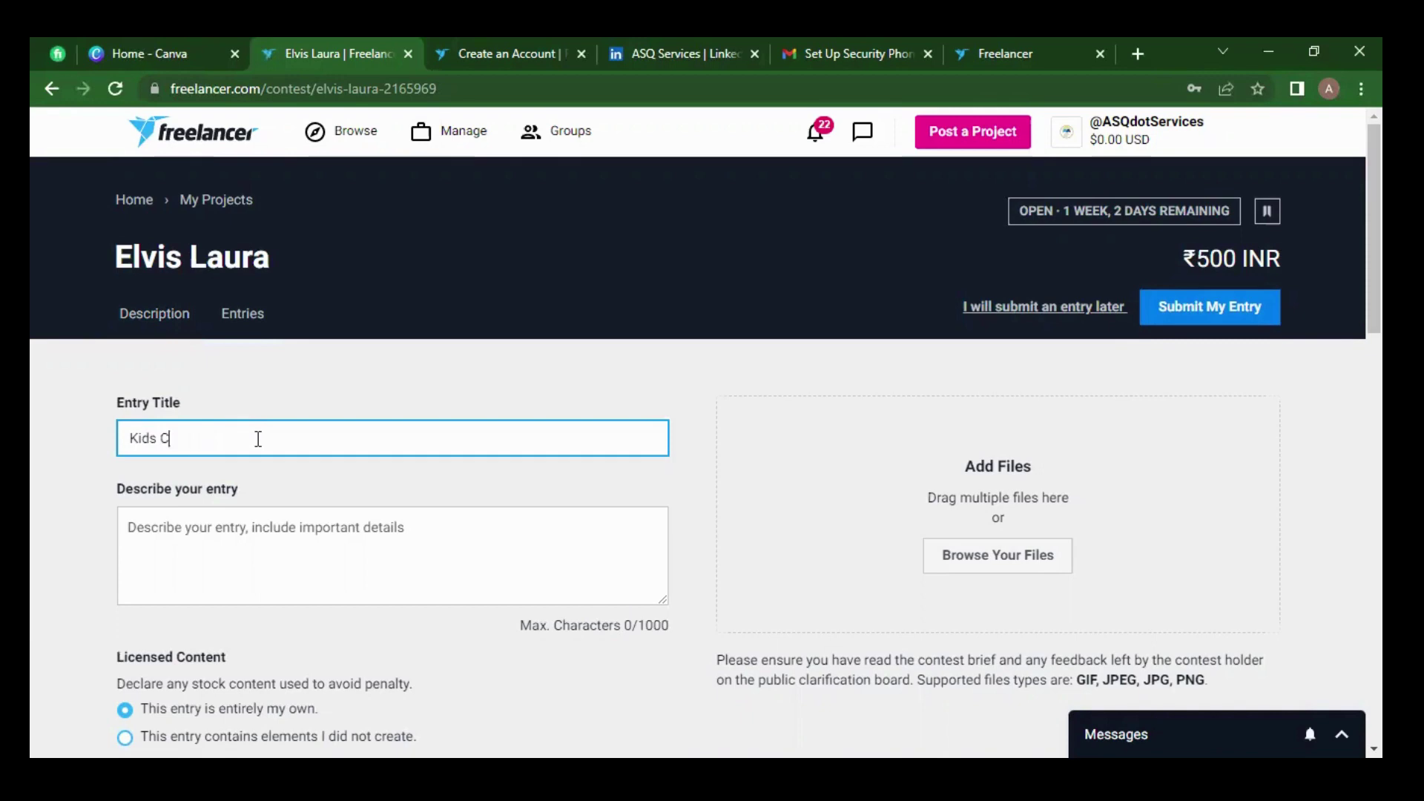
{"action": "type", "text": "lothing Logo"}
{"action": "left_click", "coordinate": [254, 531]}
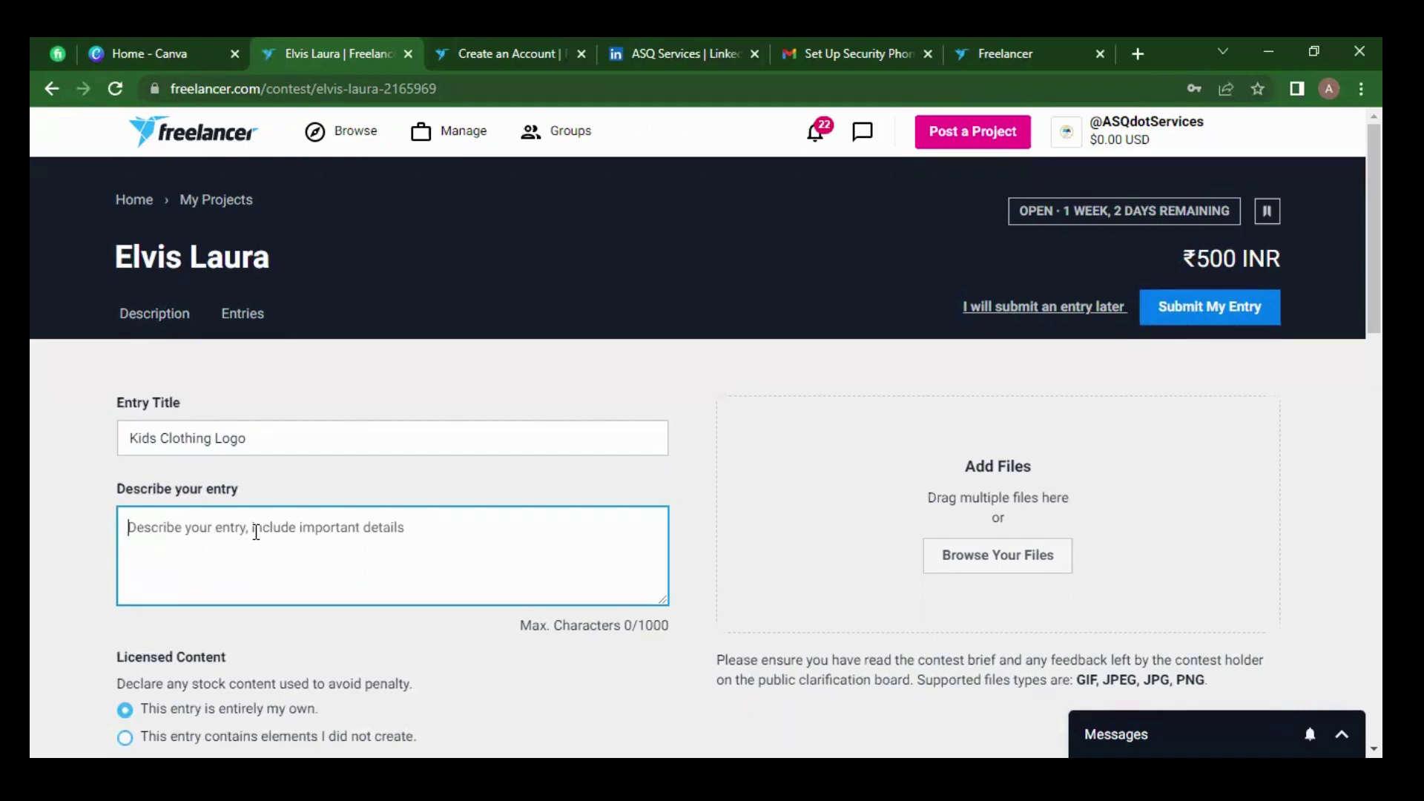
{"action": "type", "text": "I hav"}
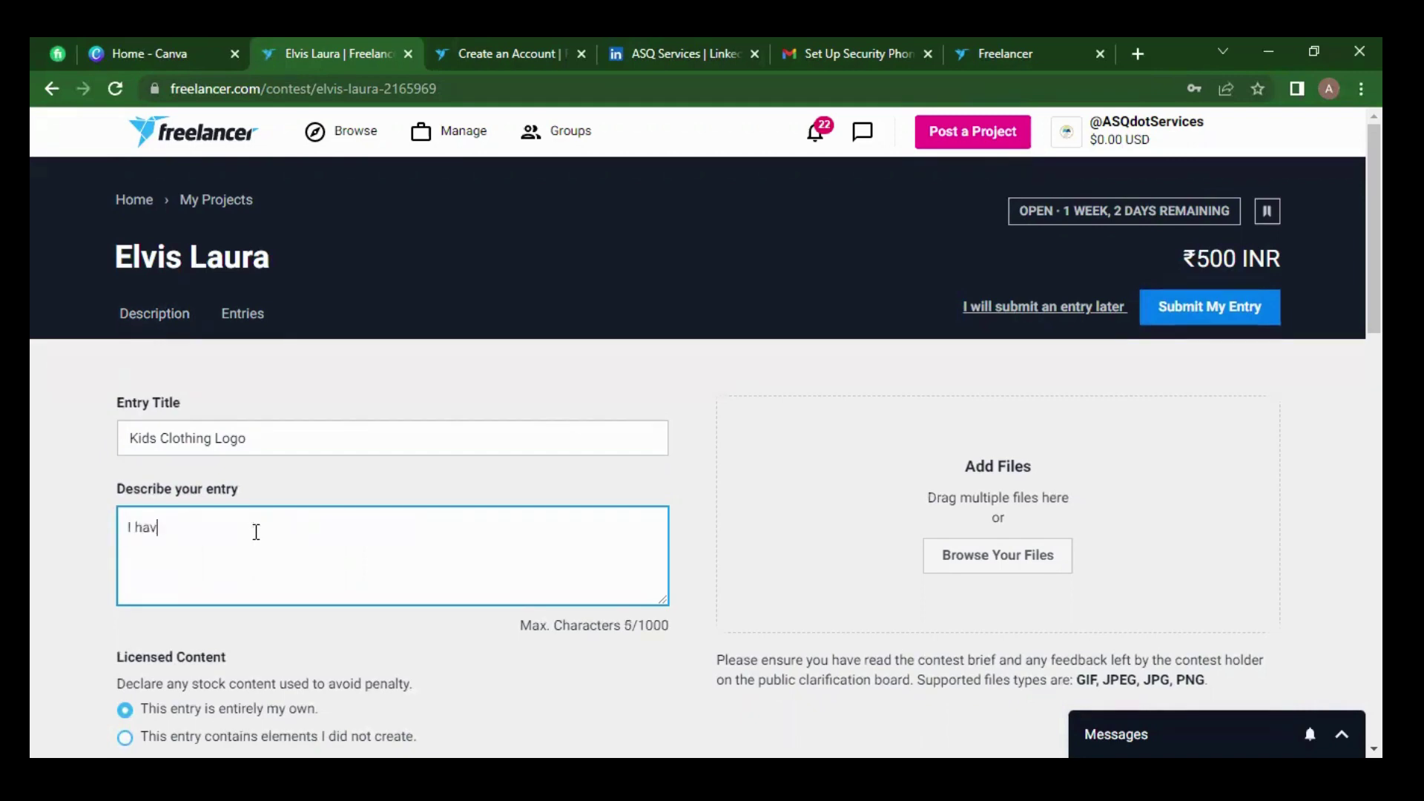
{"action": "type", "text": "e created "}
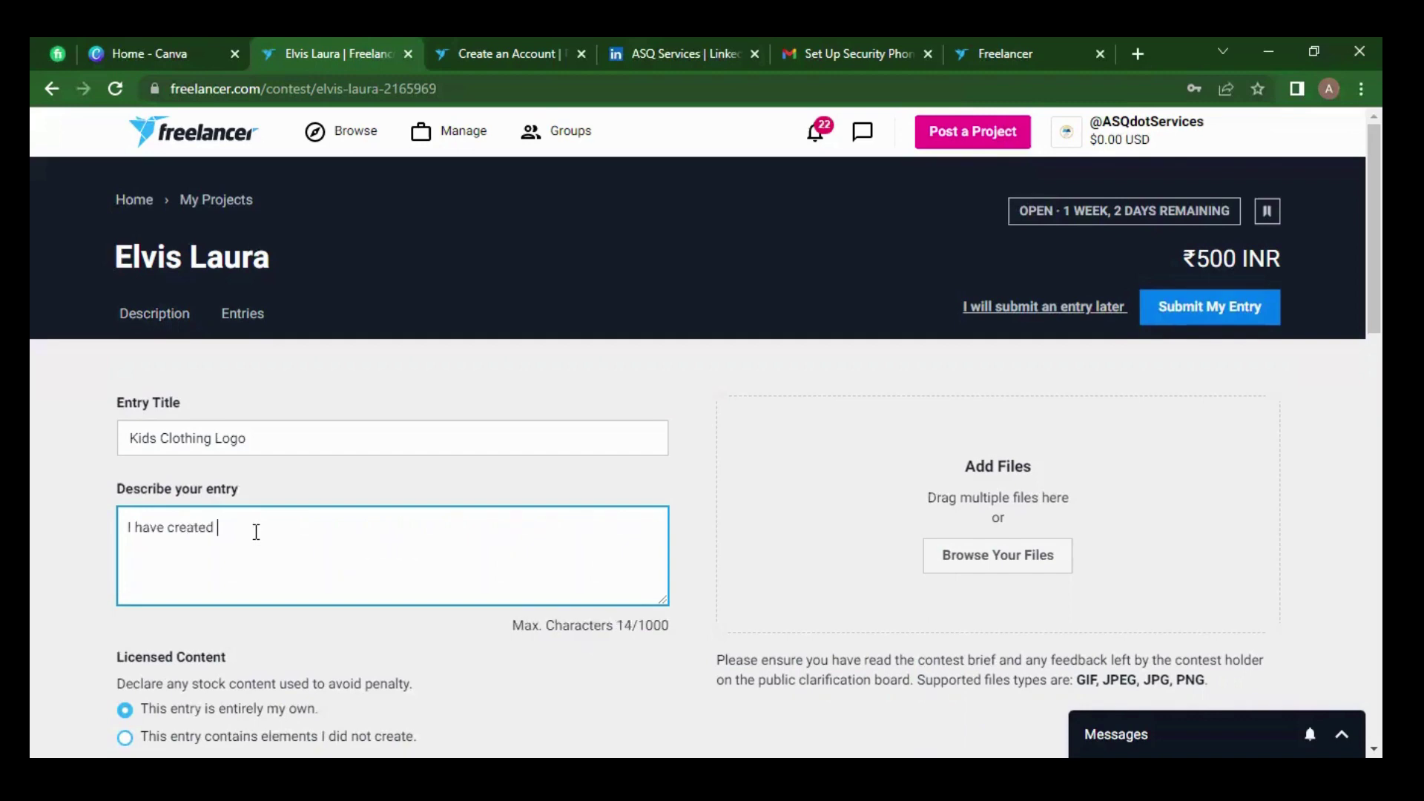
{"action": "type", "text": "the logo as per your re"}
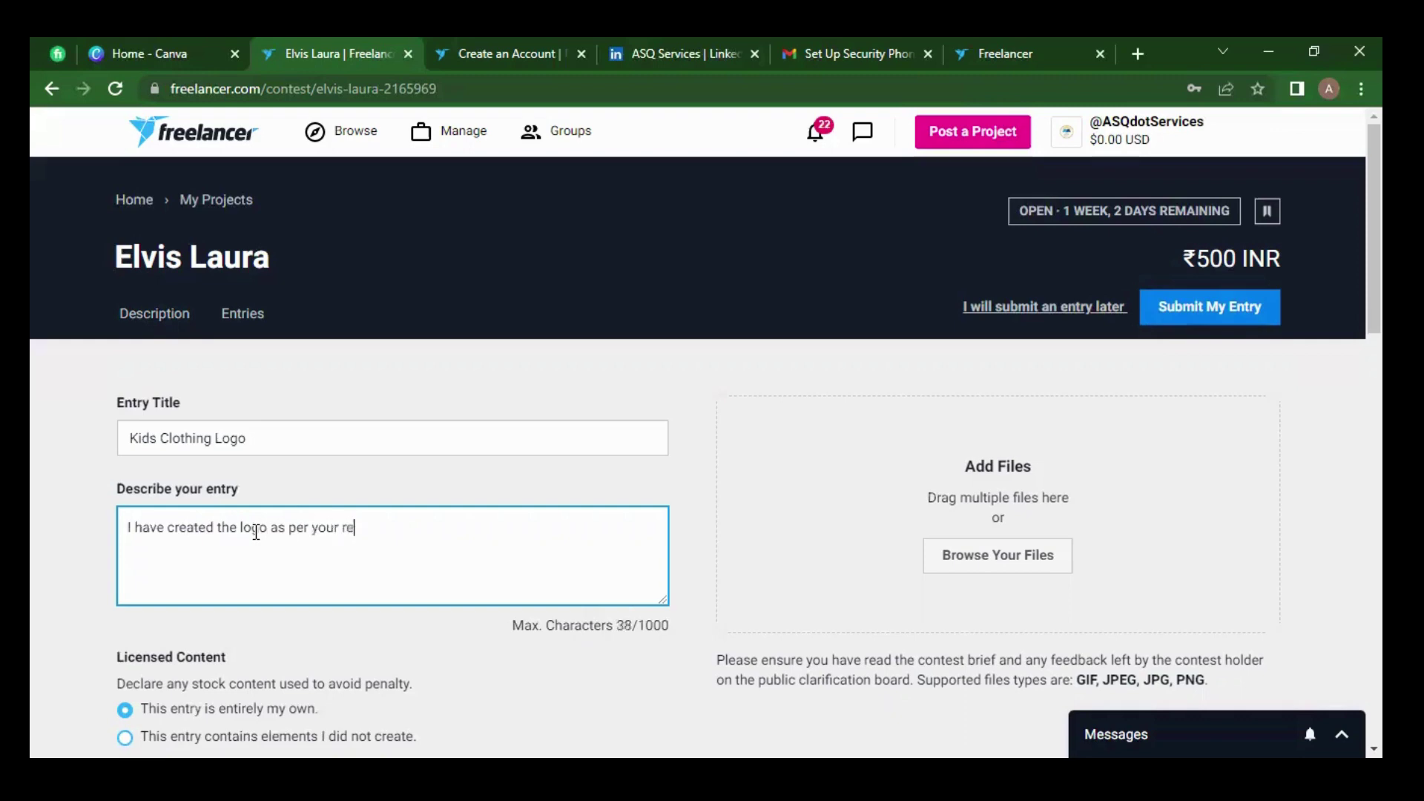
{"action": "type", "text": "quirments."}
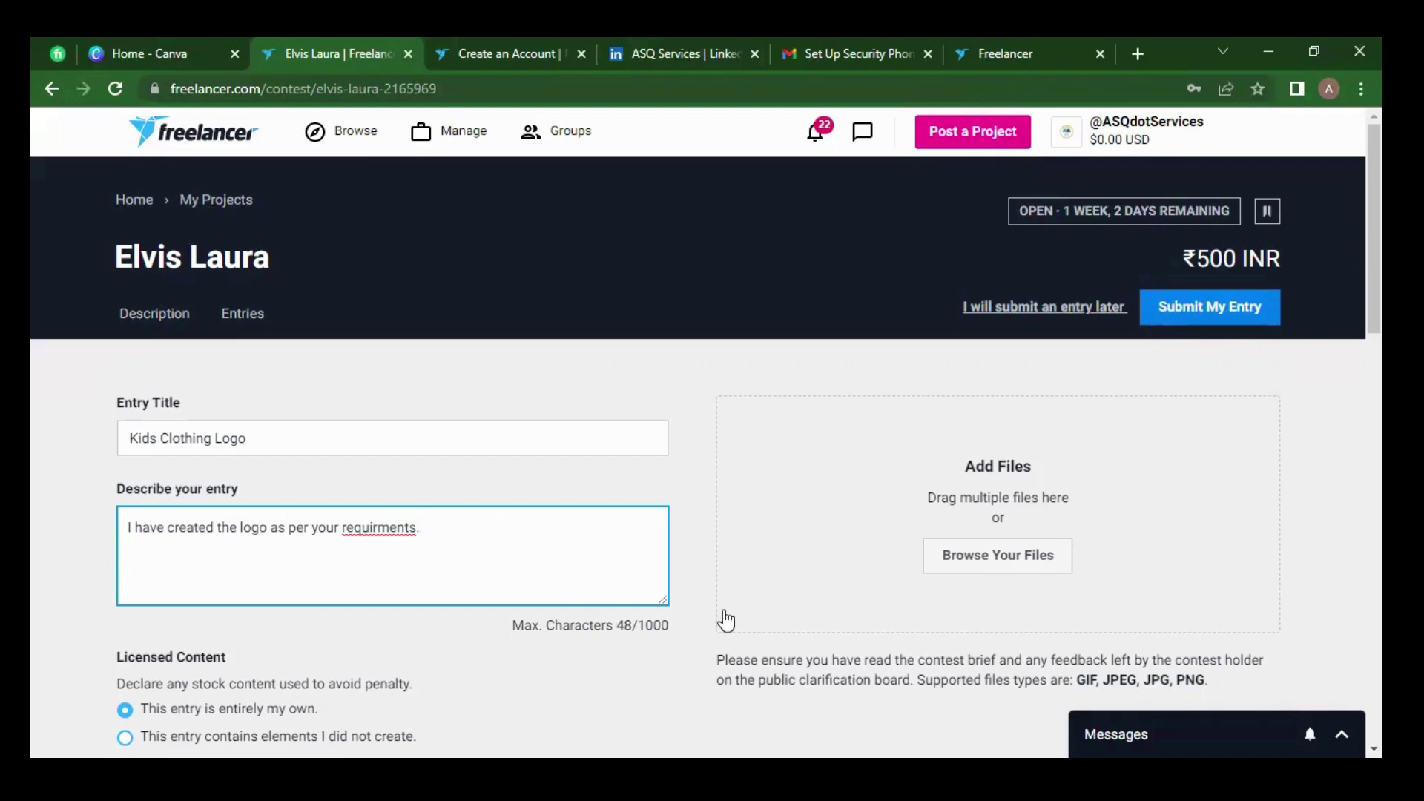
Step: Set the entry sell price to 500 INR and look over the rest of the form
{"action": "scroll", "coordinate": [725, 620], "scroll_direction": "down", "scroll_amount": 2}
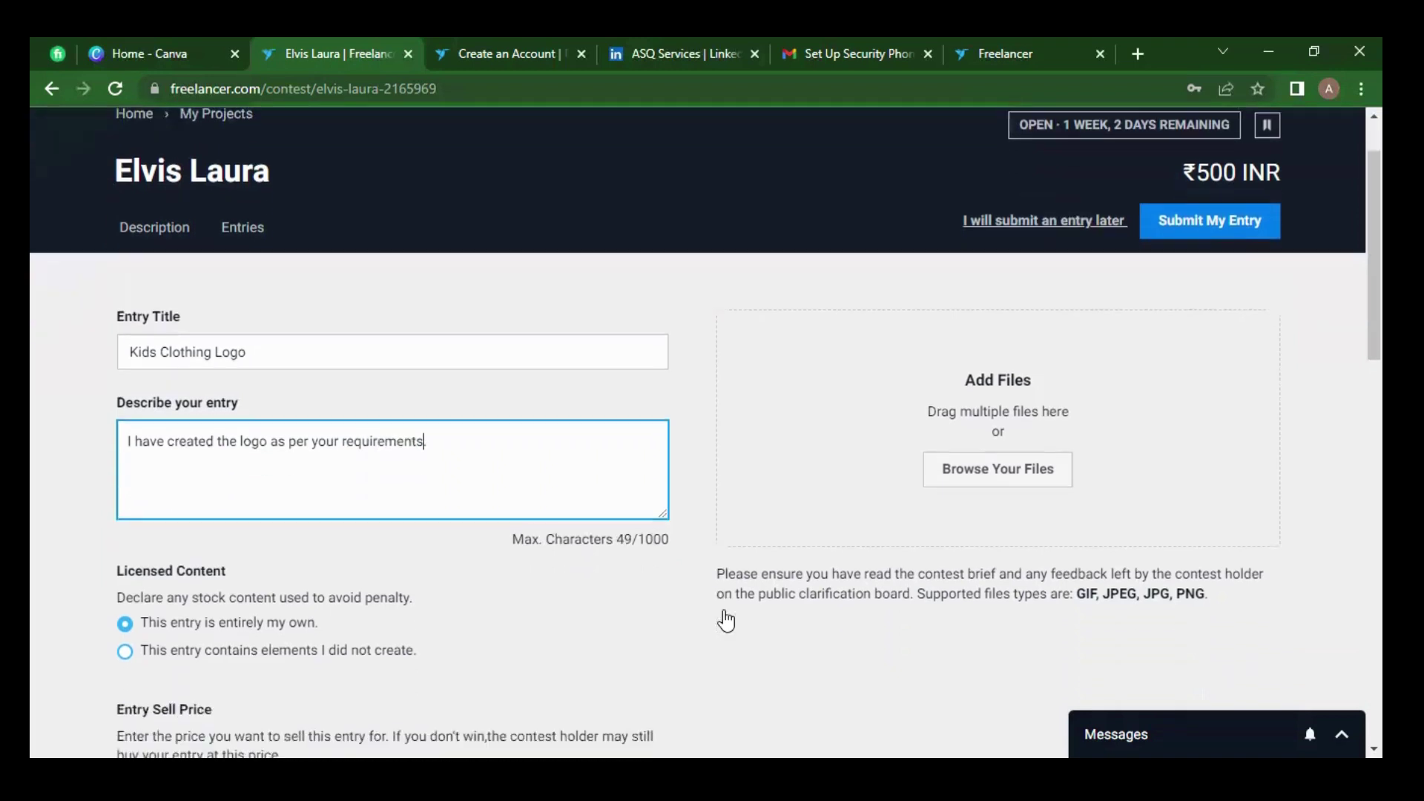
{"action": "scroll", "coordinate": [726, 619], "scroll_direction": "up", "scroll_amount": 1}
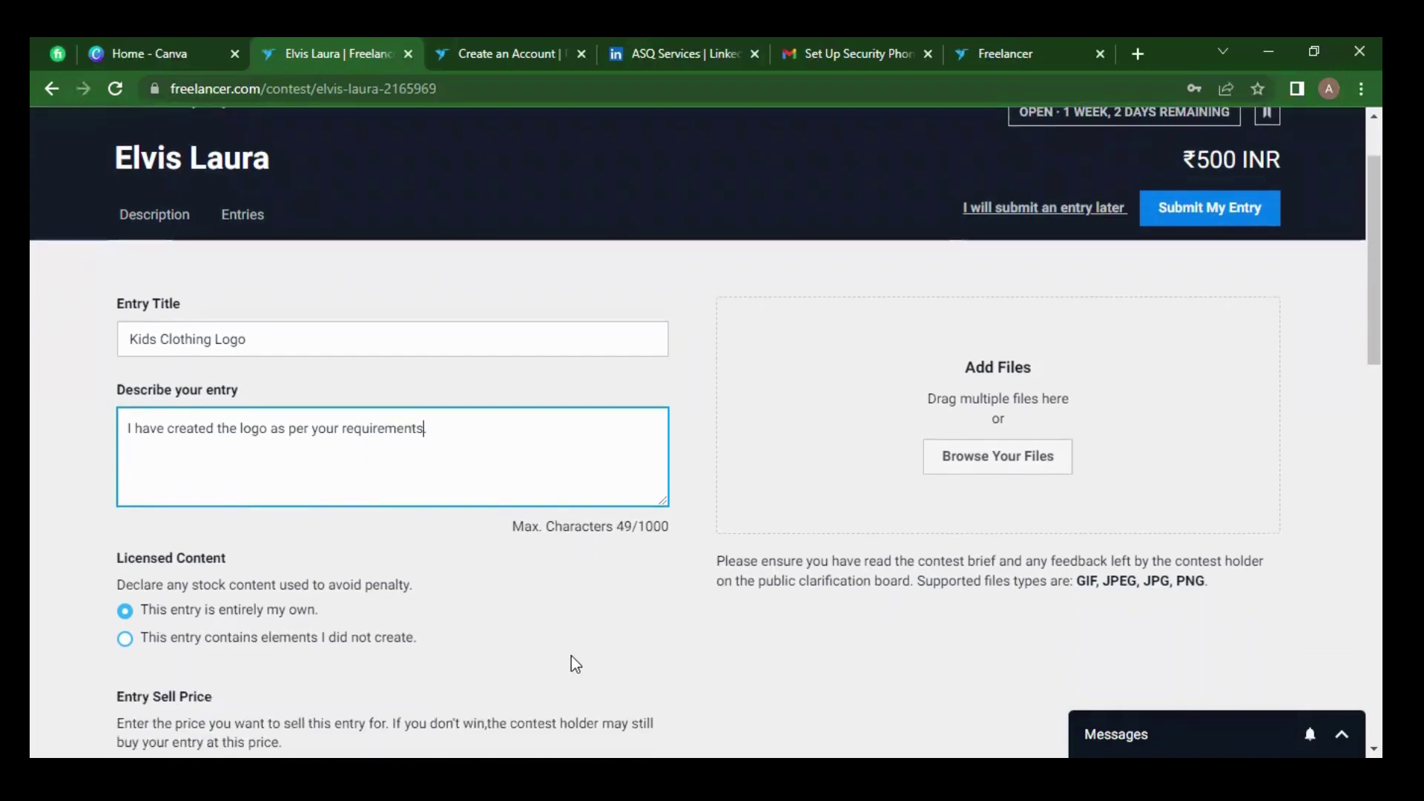
{"action": "scroll", "coordinate": [464, 579], "scroll_direction": "down", "scroll_amount": 3}
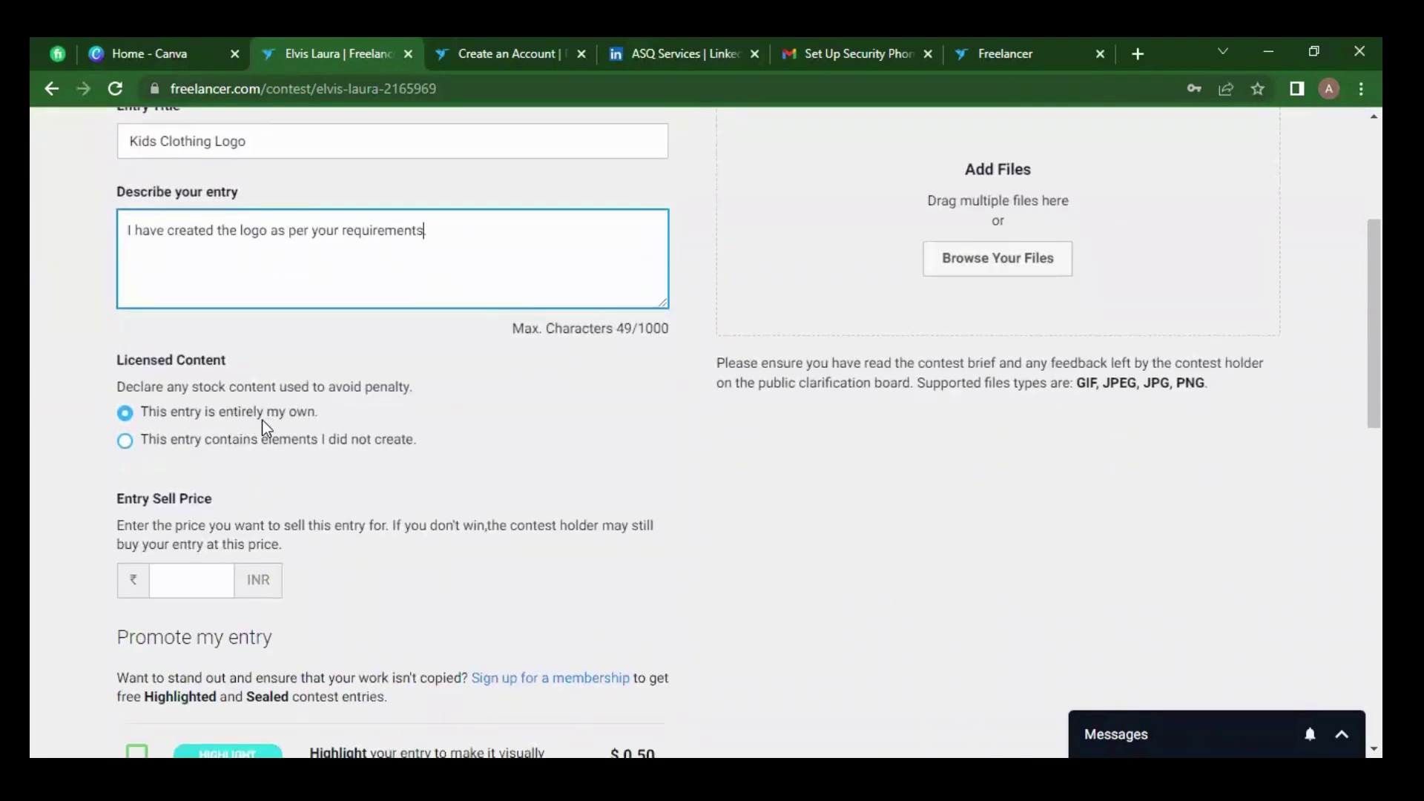
{"action": "scroll", "coordinate": [379, 469], "scroll_direction": "down", "scroll_amount": 2}
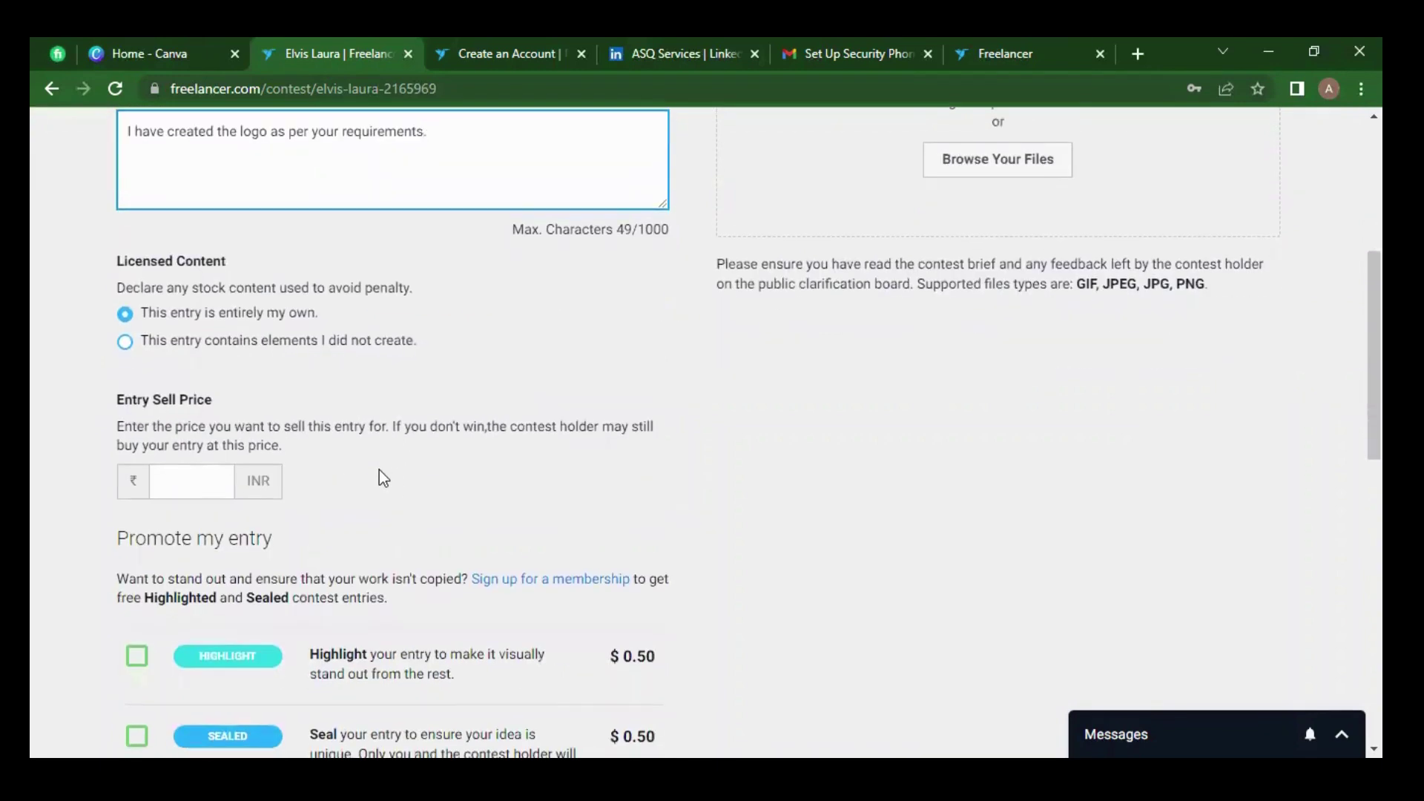
{"action": "left_click", "coordinate": [198, 493]}
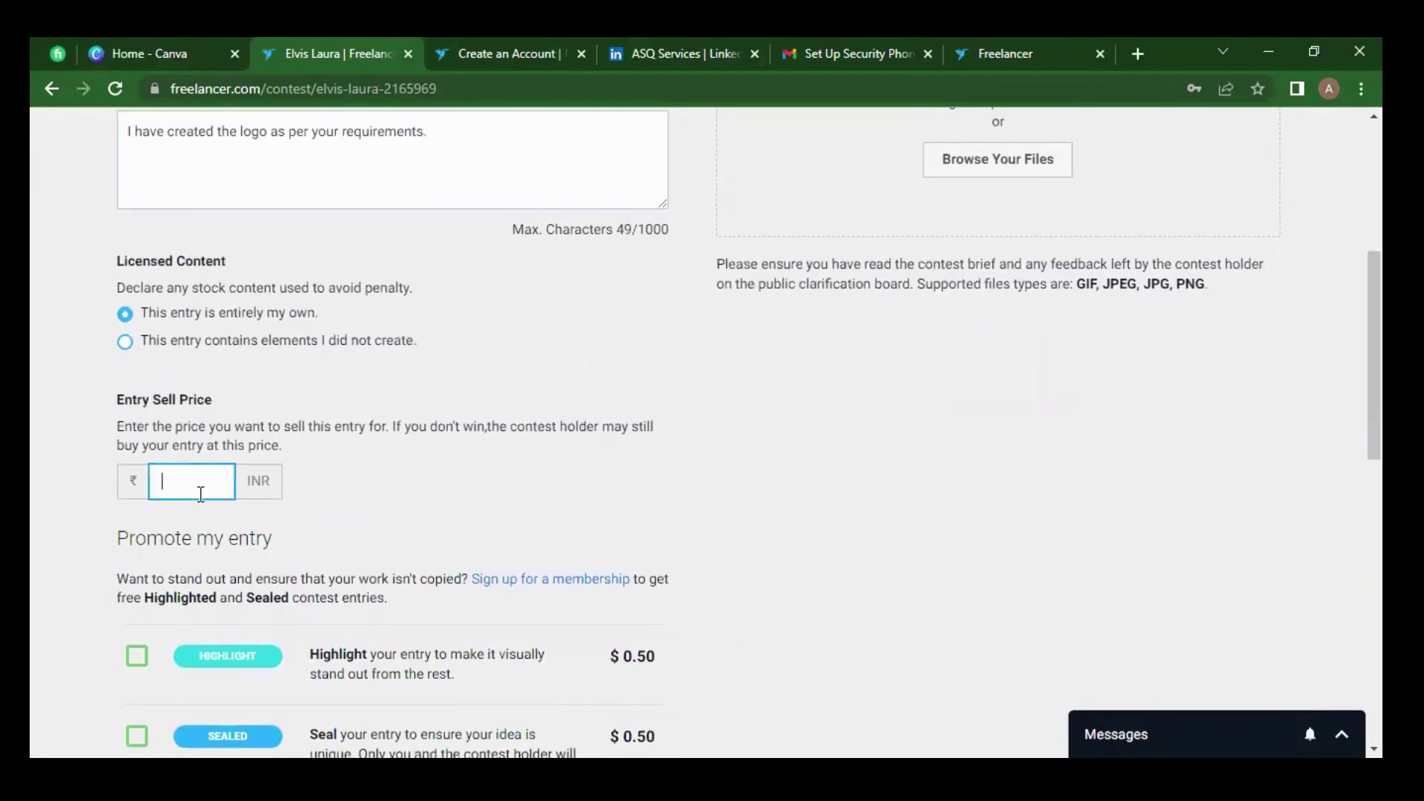
{"action": "type", "text": "500"}
{"action": "scroll", "coordinate": [482, 511], "scroll_direction": "down", "scroll_amount": 2}
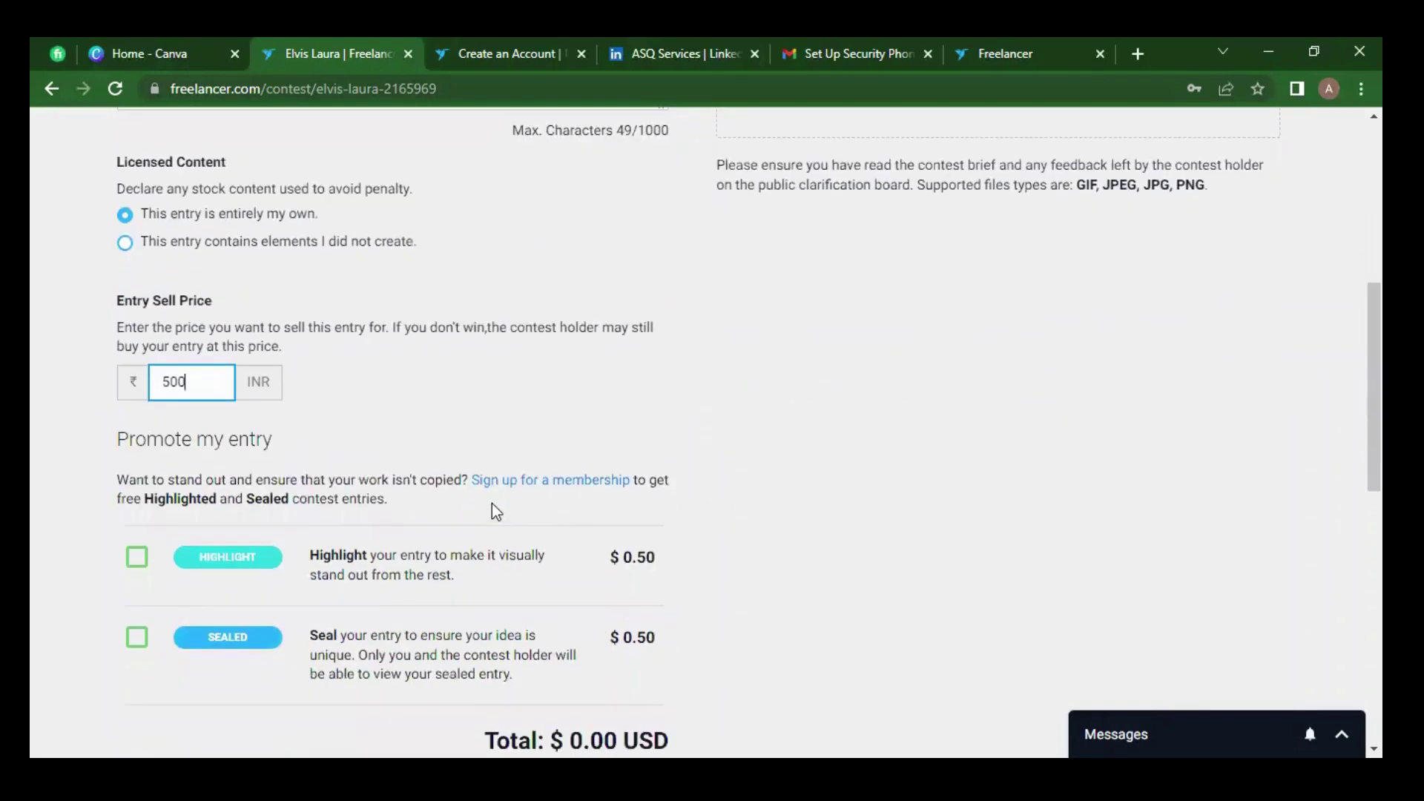
{"action": "scroll", "coordinate": [491, 504], "scroll_direction": "down", "scroll_amount": 3}
{"action": "scroll", "coordinate": [492, 504], "scroll_direction": "up", "scroll_amount": 3}
{"action": "scroll", "coordinate": [686, 399], "scroll_direction": "down", "scroll_amount": 1}
{"action": "scroll", "coordinate": [686, 399], "scroll_direction": "down", "scroll_amount": 4}
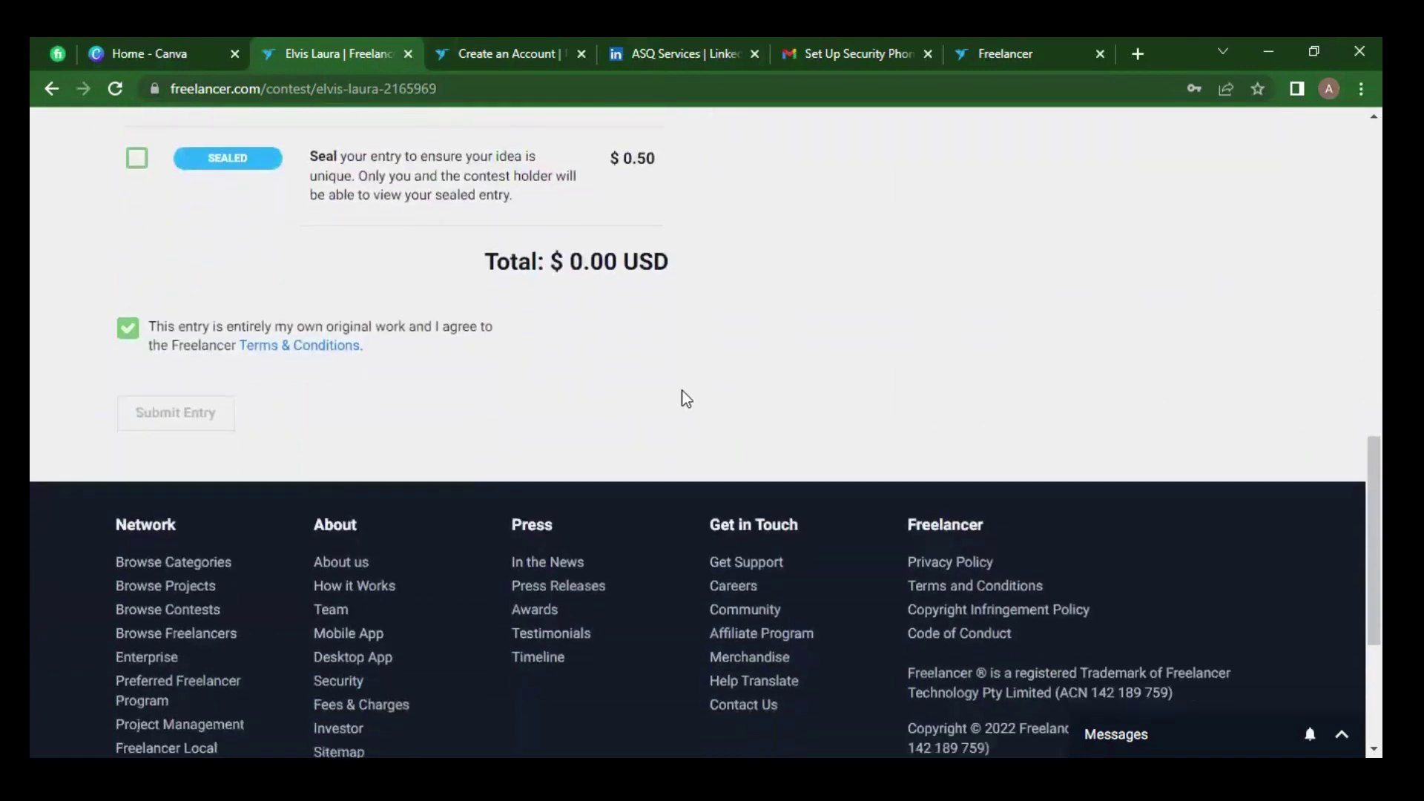
{"action": "scroll", "coordinate": [715, 467], "scroll_direction": "down", "scroll_amount": 1}
{"action": "scroll", "coordinate": [1115, 435], "scroll_direction": "up", "scroll_amount": 10}
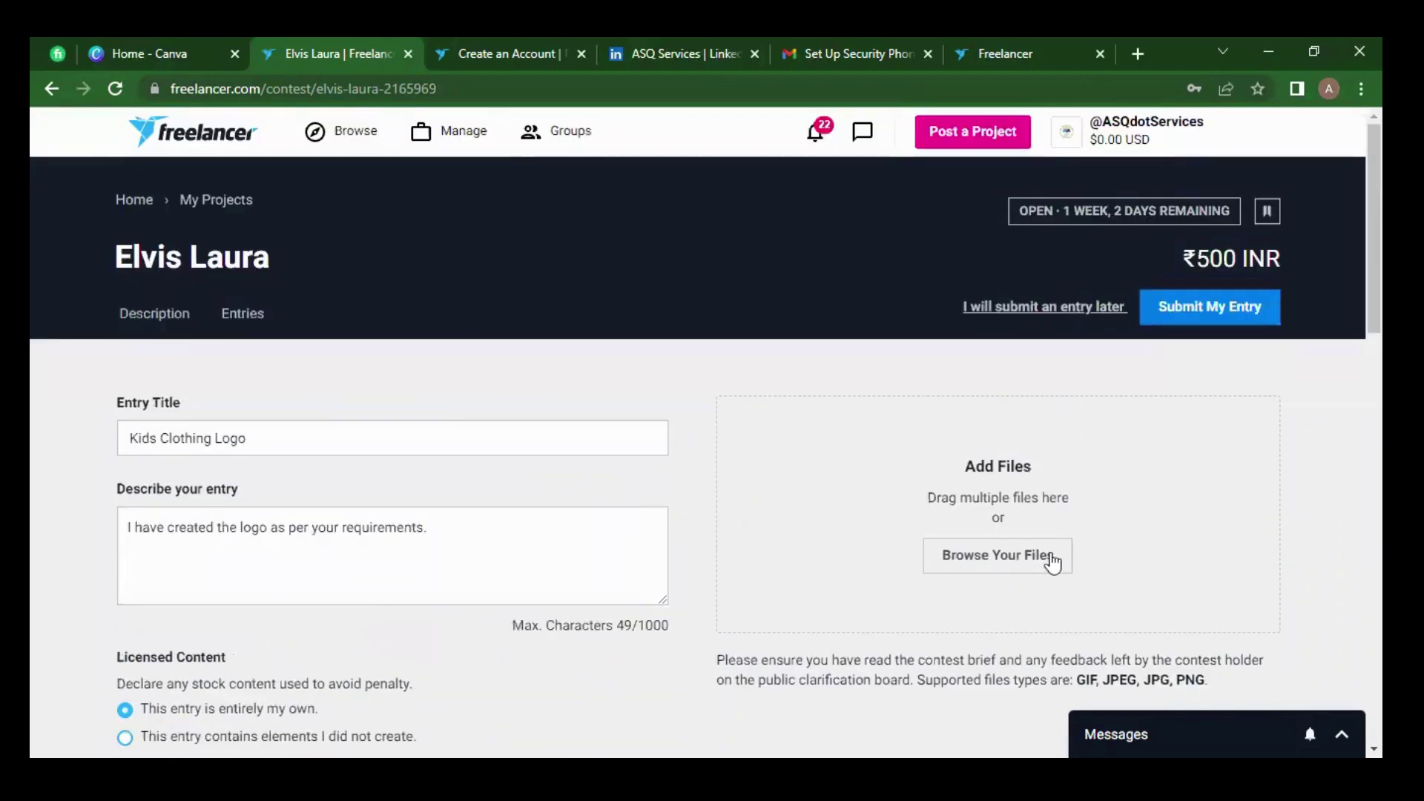
Step: Switch to Canva to retrieve the kids clothing logo design
{"action": "left_click", "coordinate": [109, 41]}
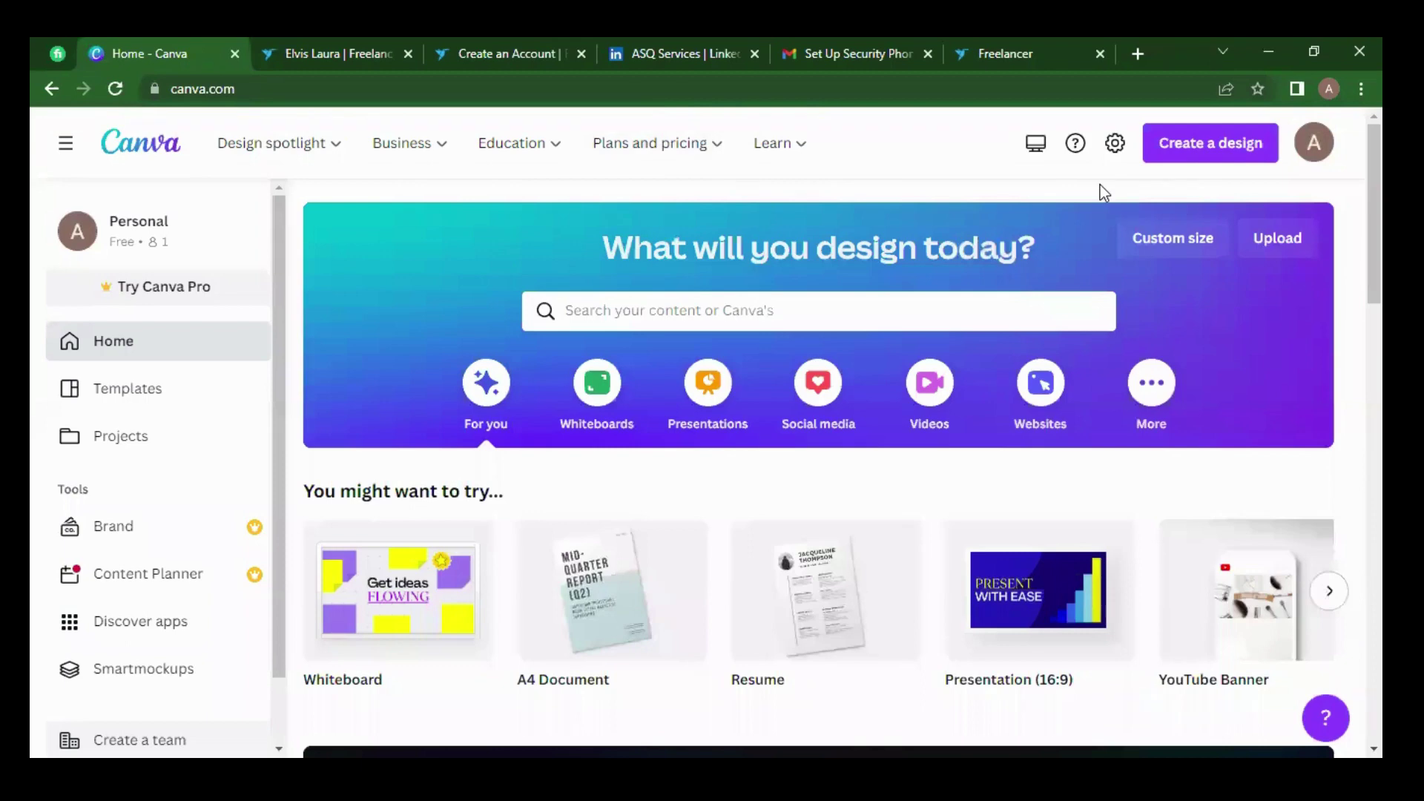
{"action": "mouse_move", "coordinate": [132, 170]}
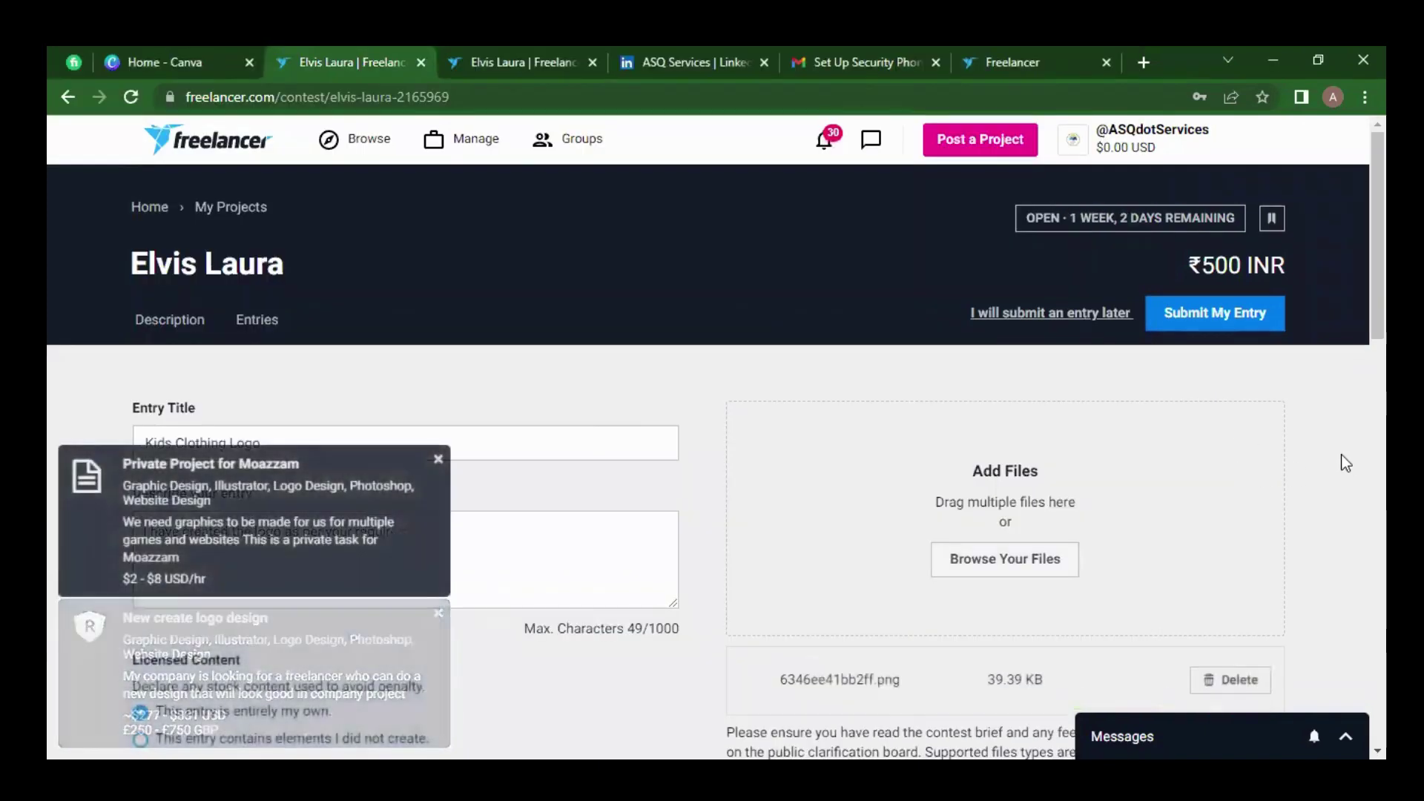
Step: Submit the Kids Clothing Logo entry, then dismiss the success message to see the 2 contest entries
{"action": "scroll", "coordinate": [1341, 454], "scroll_direction": "down", "scroll_amount": 1}
{"action": "scroll", "coordinate": [1345, 413], "scroll_direction": "down", "scroll_amount": 12}
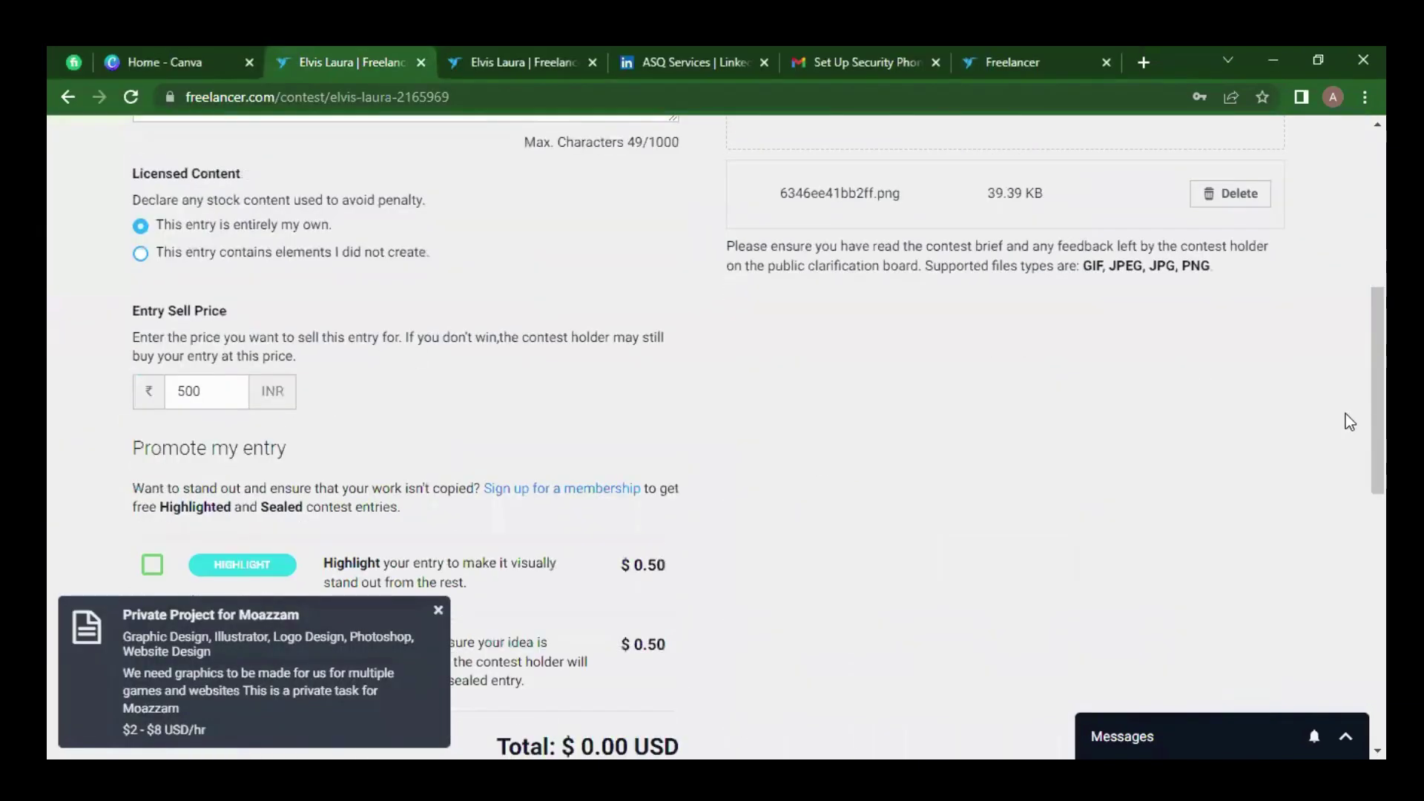
{"action": "scroll", "coordinate": [1345, 411], "scroll_direction": "down", "scroll_amount": 2}
{"action": "scroll", "coordinate": [1345, 411], "scroll_direction": "up", "scroll_amount": 1}
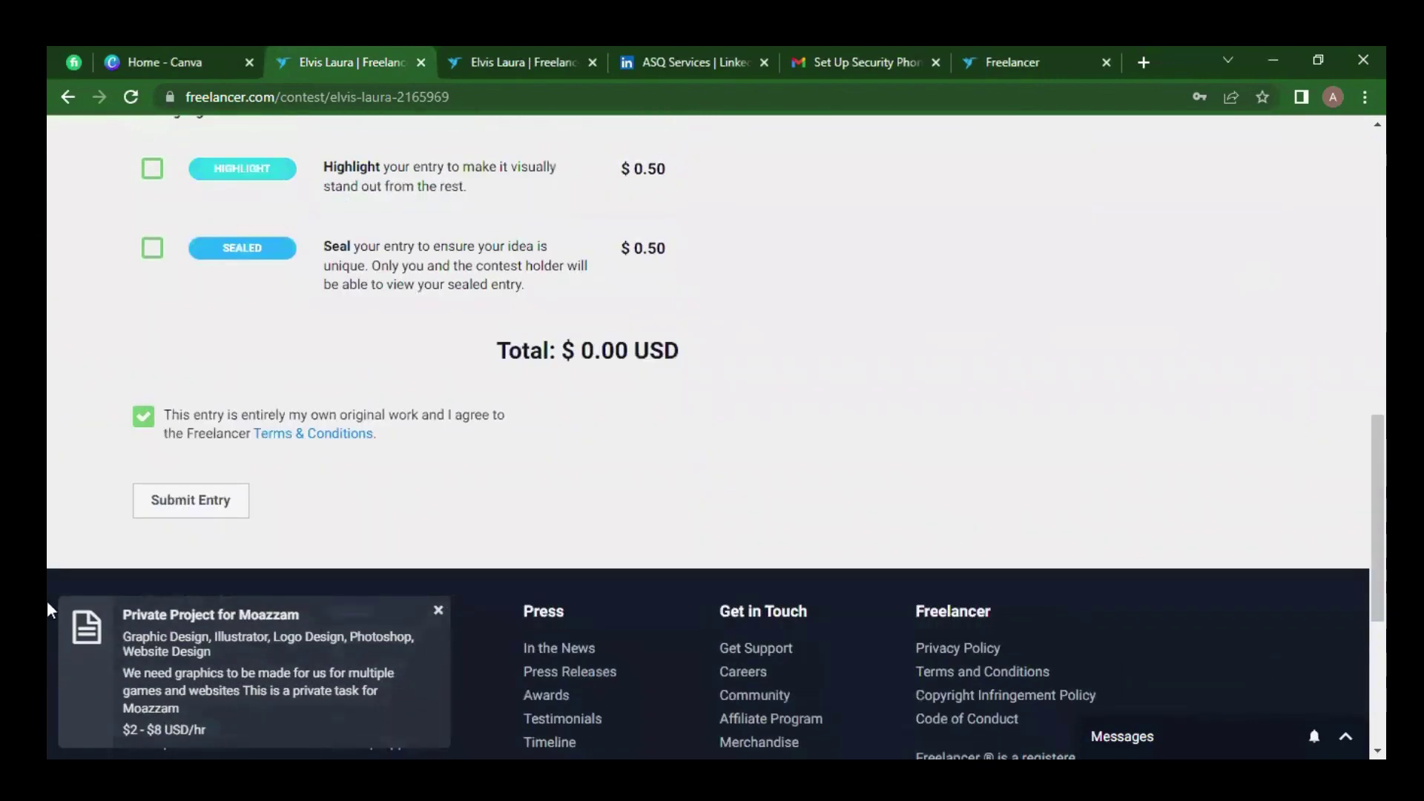
{"action": "left_click", "coordinate": [222, 502]}
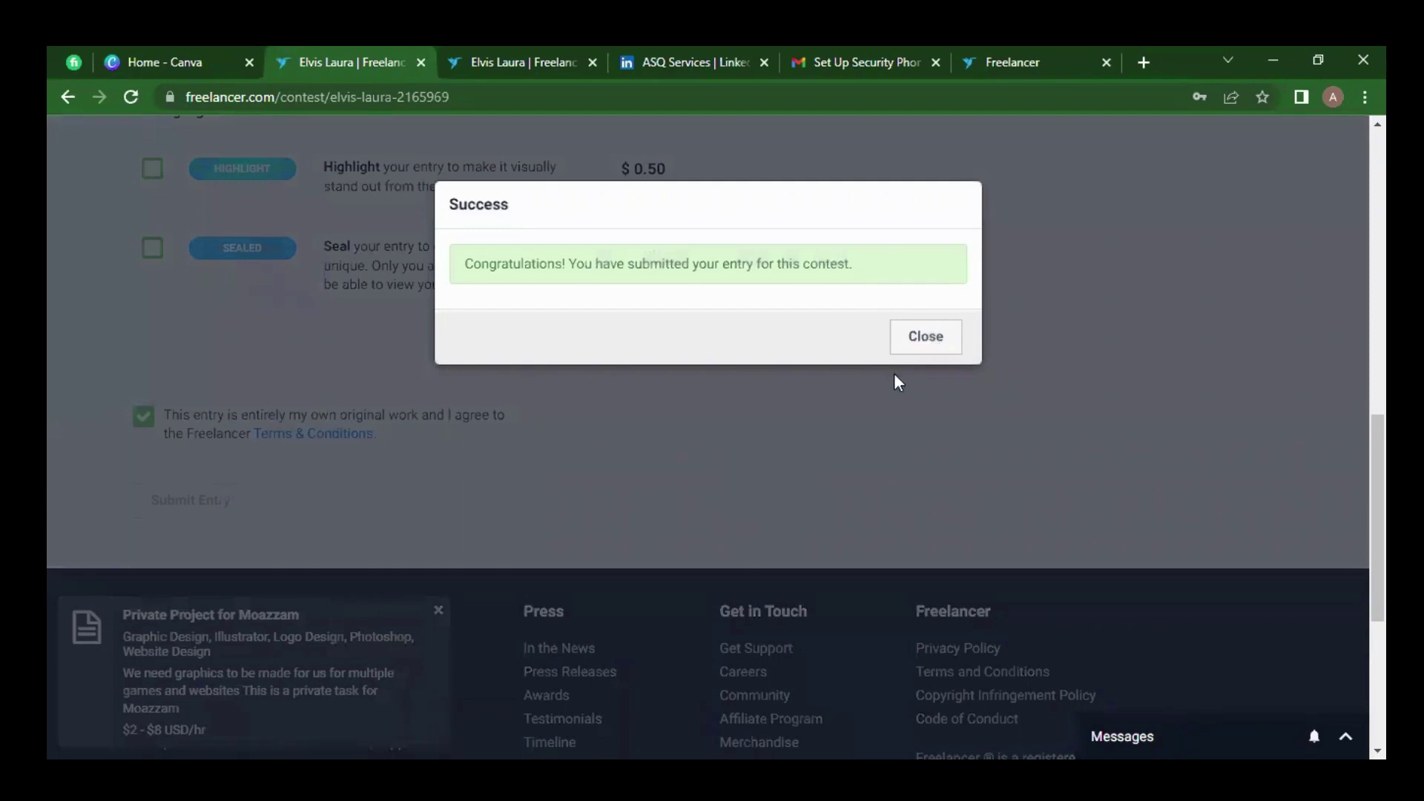
{"action": "left_click", "coordinate": [1096, 421]}
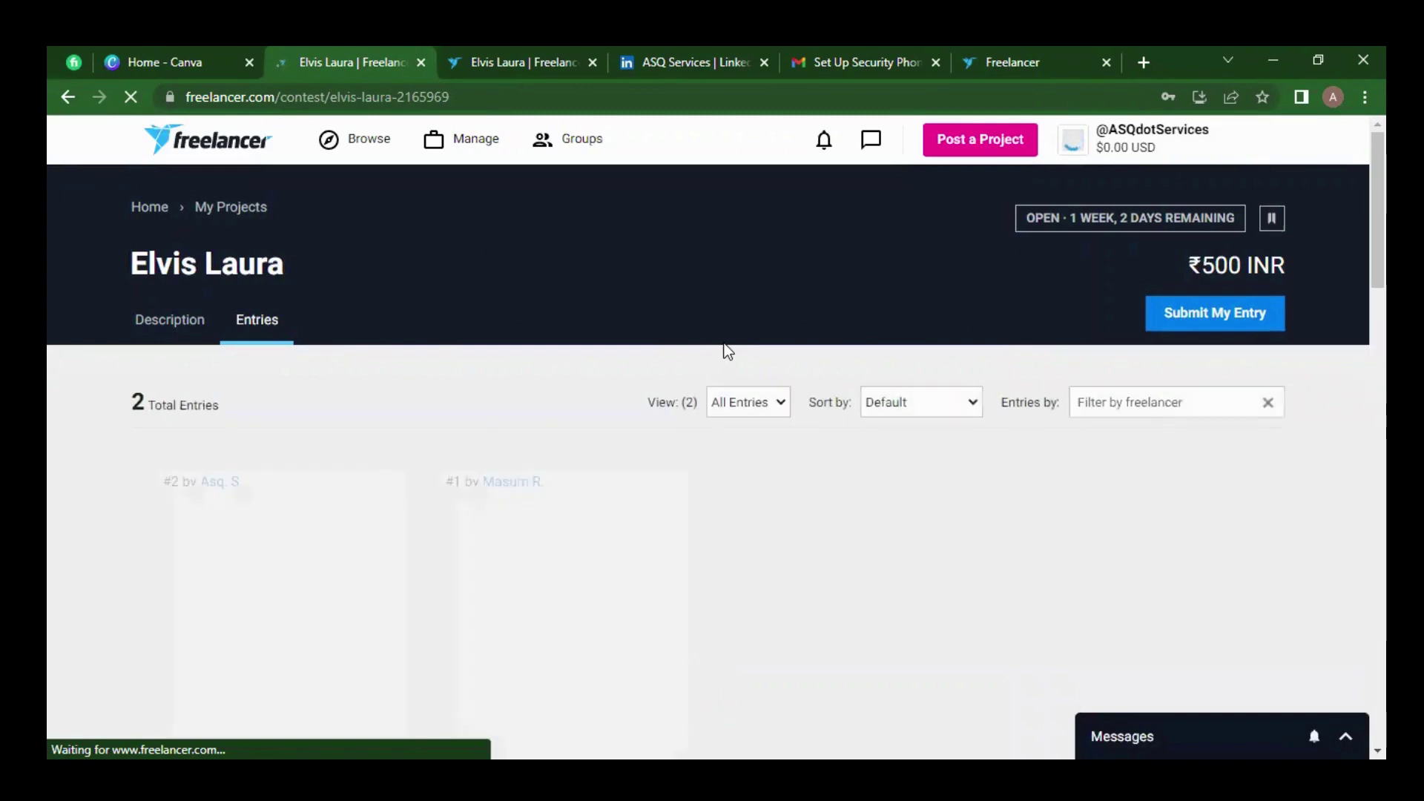
{"action": "scroll", "coordinate": [724, 350], "scroll_direction": "down", "scroll_amount": 1}
{"action": "mouse_move", "coordinate": [329, 442]}
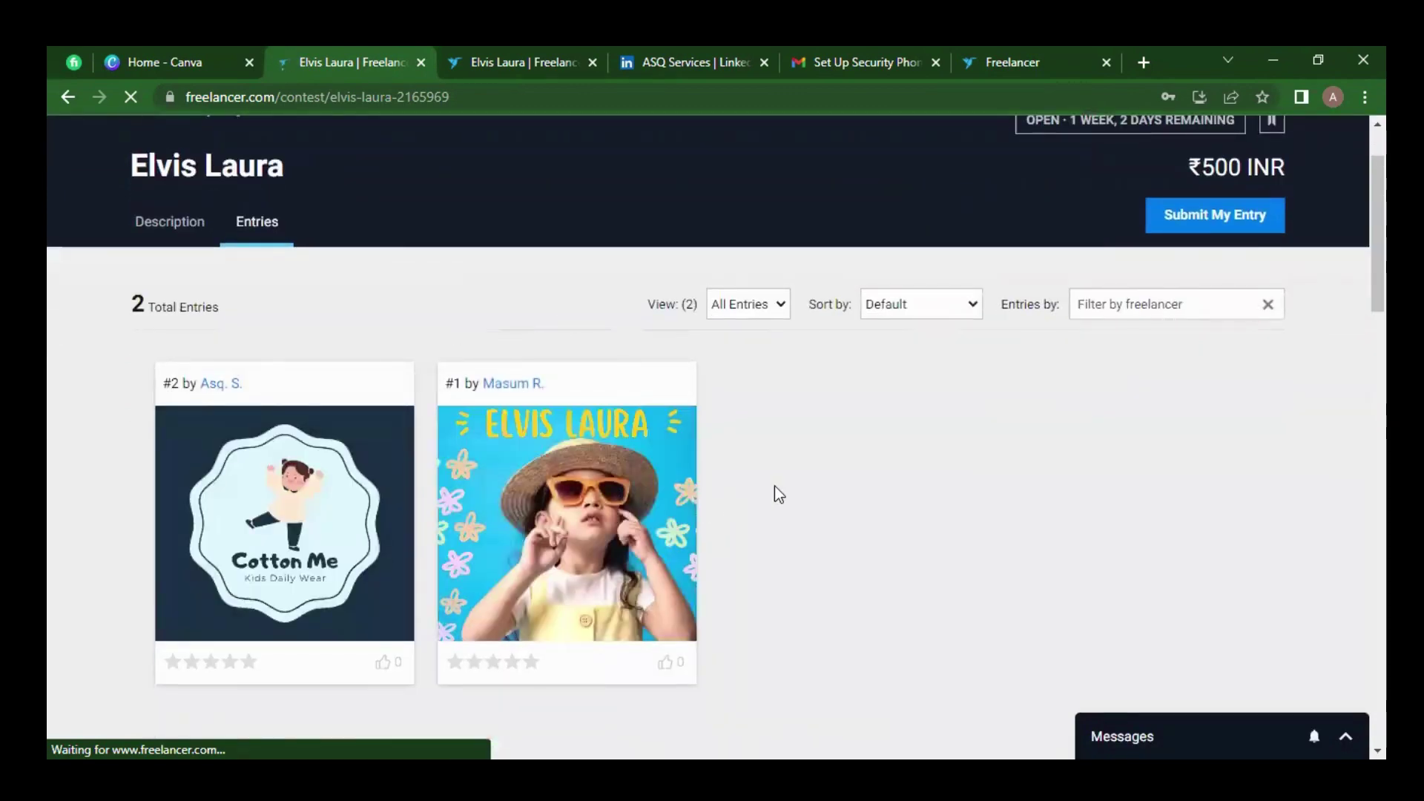
{"action": "scroll", "coordinate": [1199, 383], "scroll_direction": "up", "scroll_amount": 1}
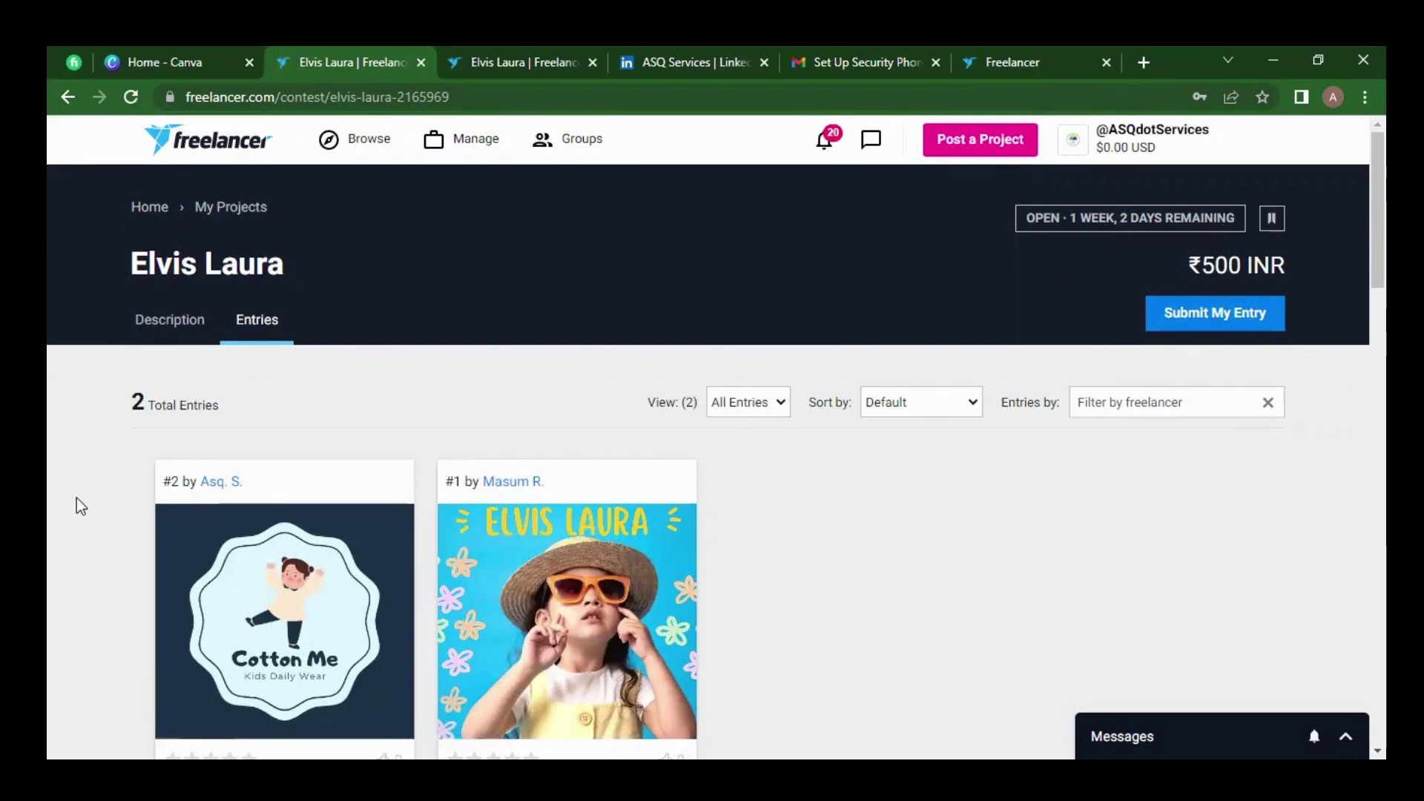
{"action": "scroll", "coordinate": [77, 498], "scroll_direction": "down", "scroll_amount": 3}
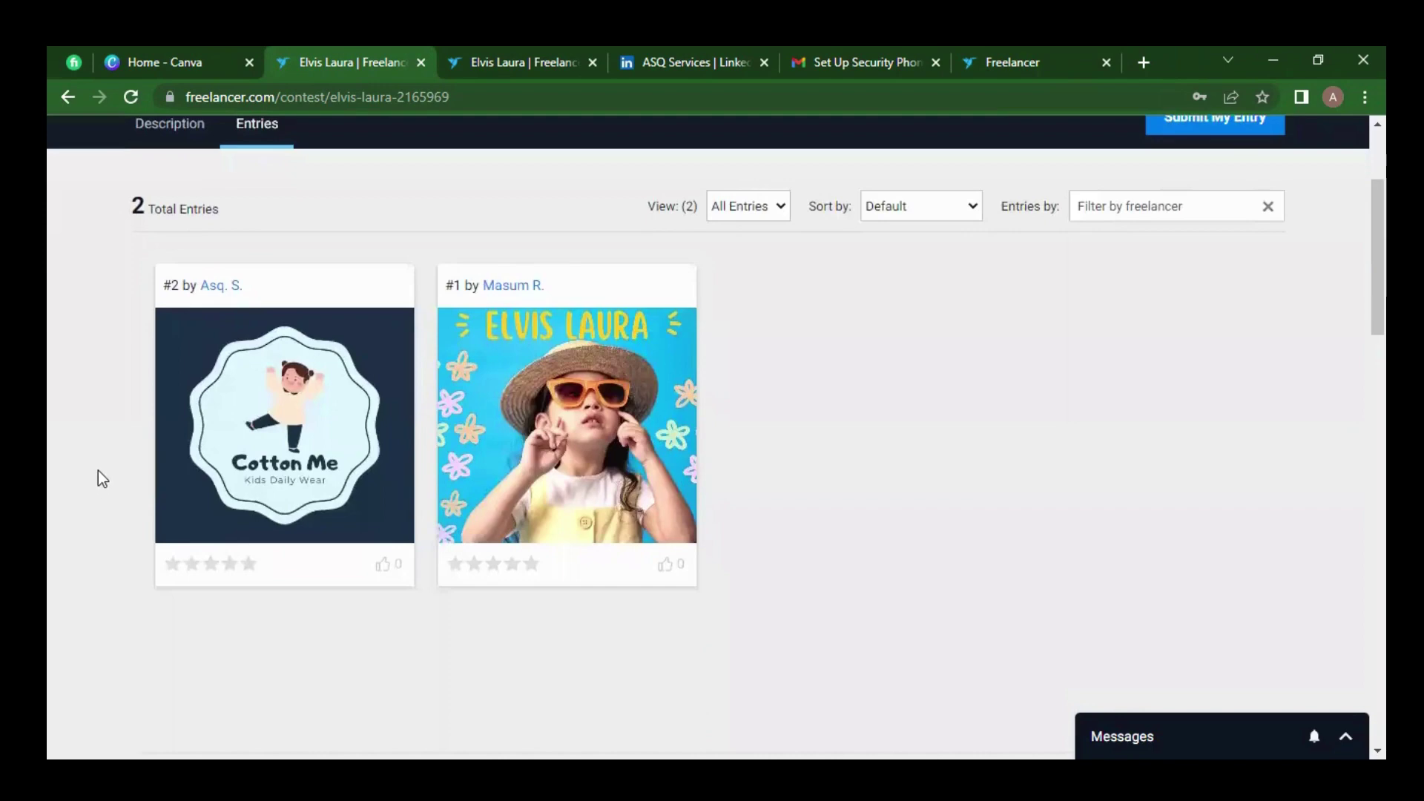
{"action": "scroll", "coordinate": [102, 478], "scroll_direction": "up", "scroll_amount": 2}
Step: Go to the Projects listing from the Browse menu
{"action": "scroll", "coordinate": [103, 479], "scroll_direction": "up", "scroll_amount": 2}
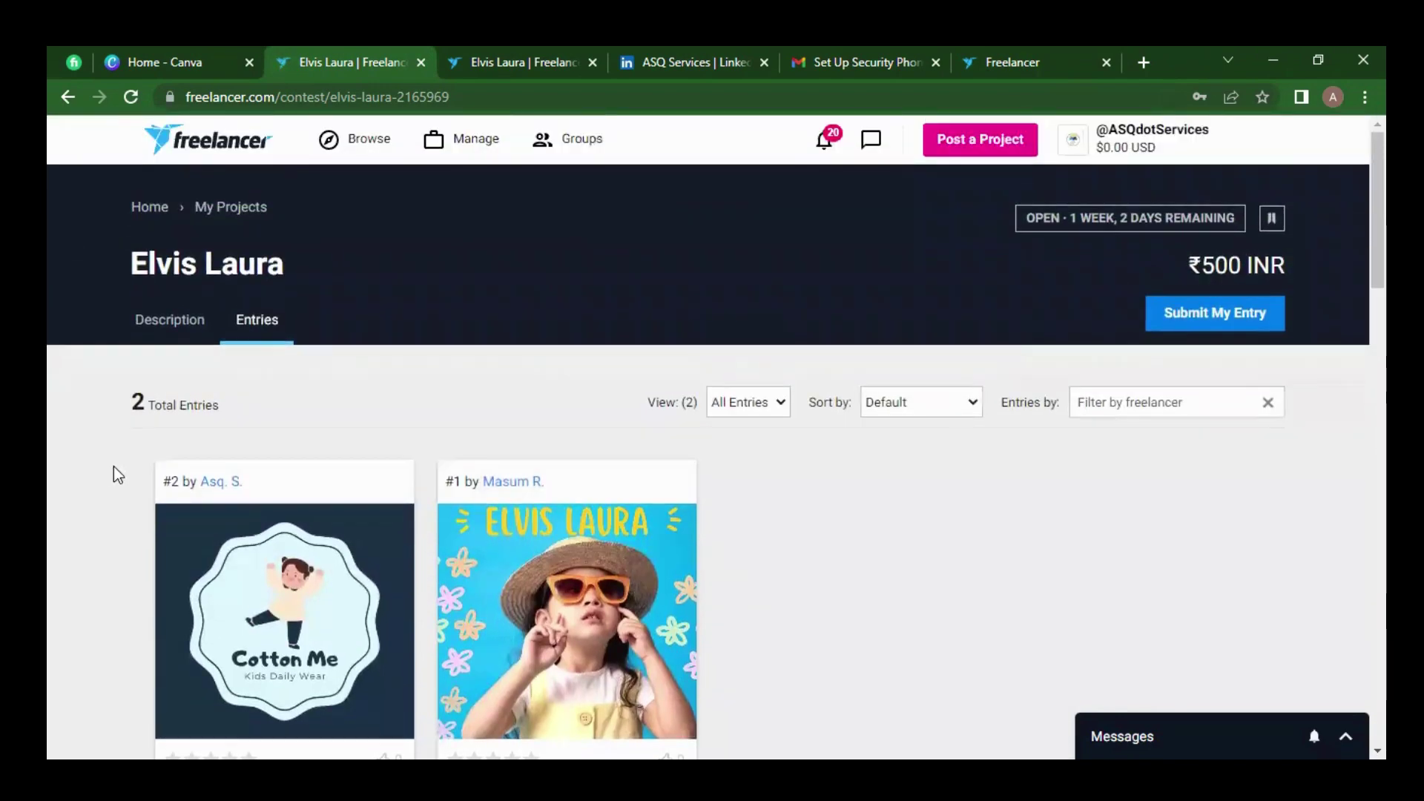
{"action": "left_click", "coordinate": [362, 140]}
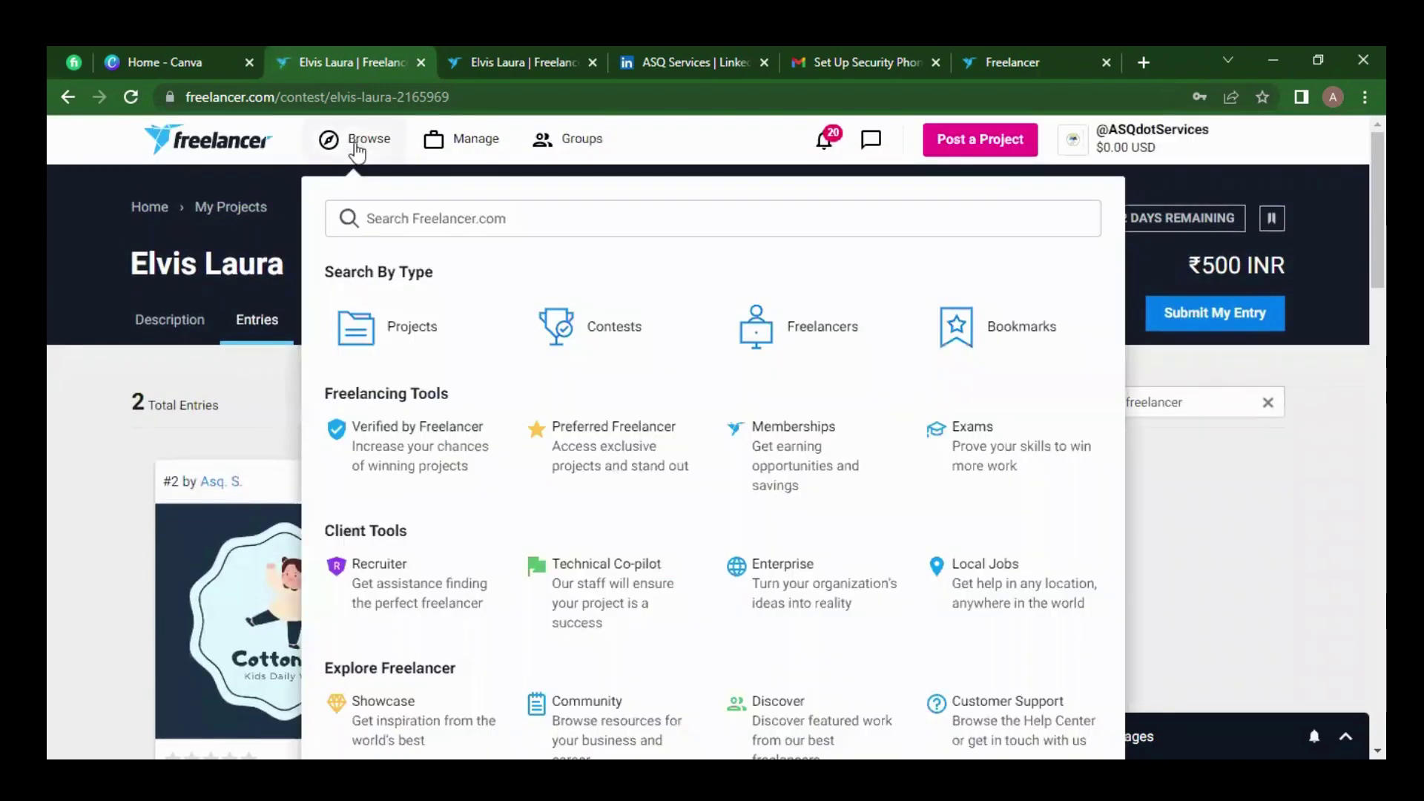
{"action": "left_click", "coordinate": [416, 342]}
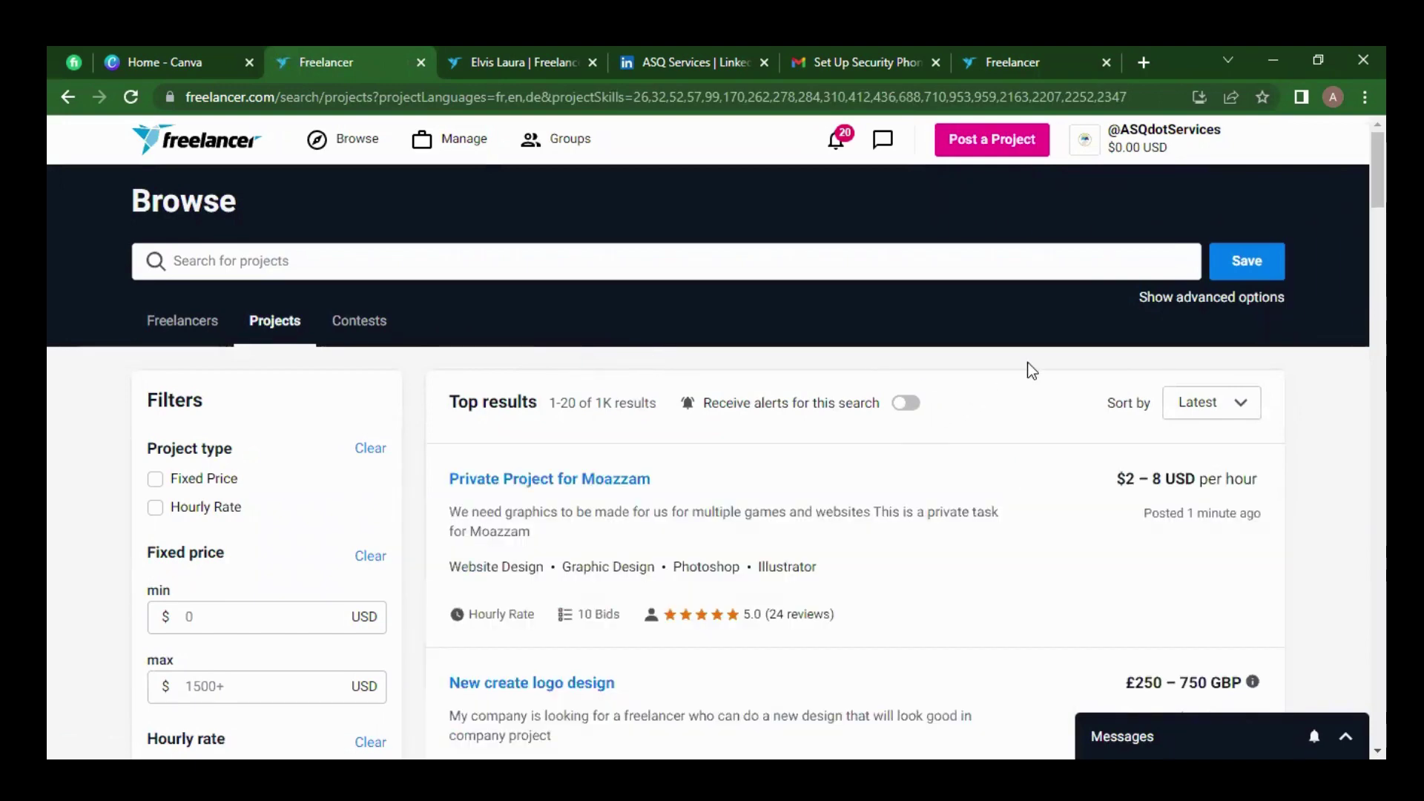
Step: Scroll the results to the 'Make party flyer with music in background' card (₹600–1,500 INR)
{"action": "scroll", "coordinate": [1026, 389], "scroll_direction": "down", "scroll_amount": 1}
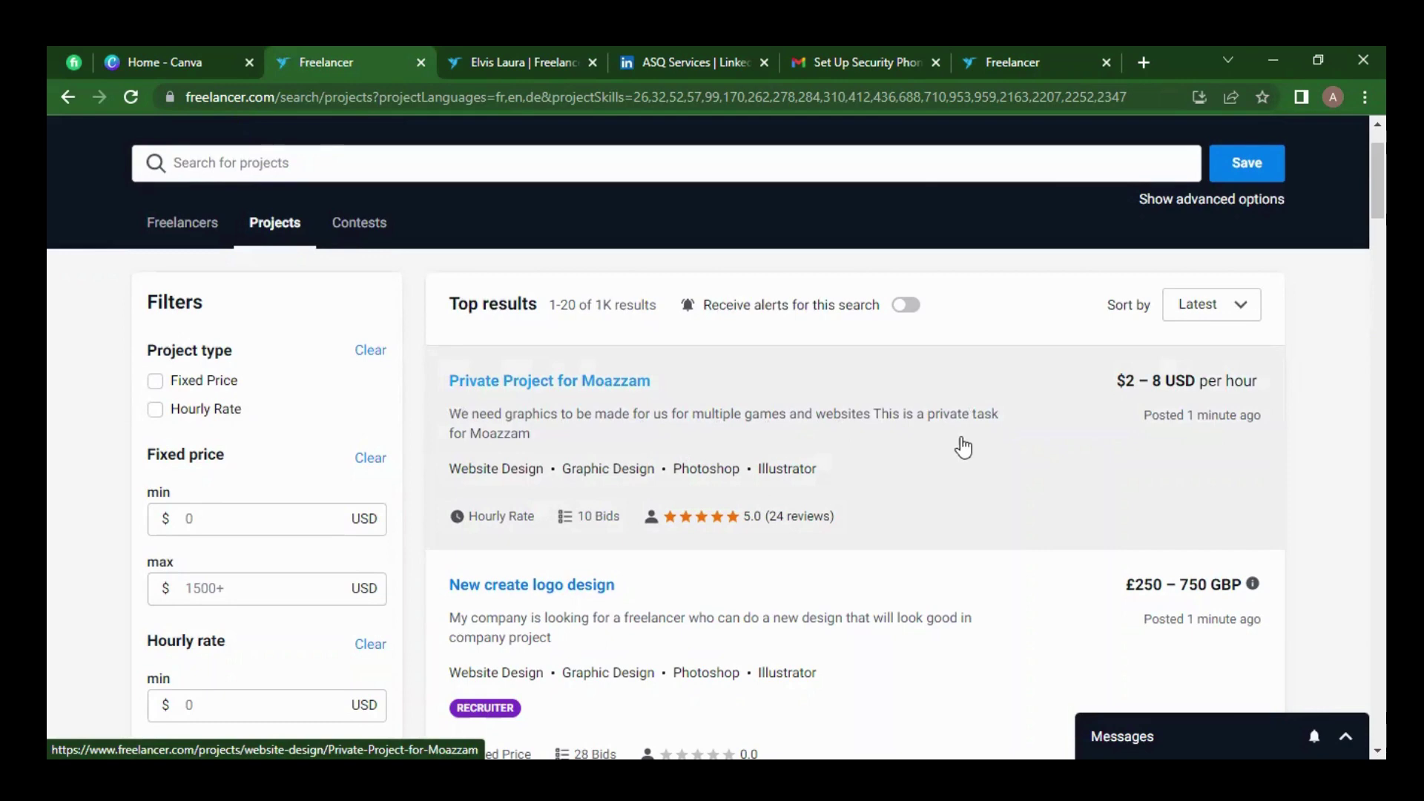
{"action": "scroll", "coordinate": [964, 447], "scroll_direction": "down", "scroll_amount": 3}
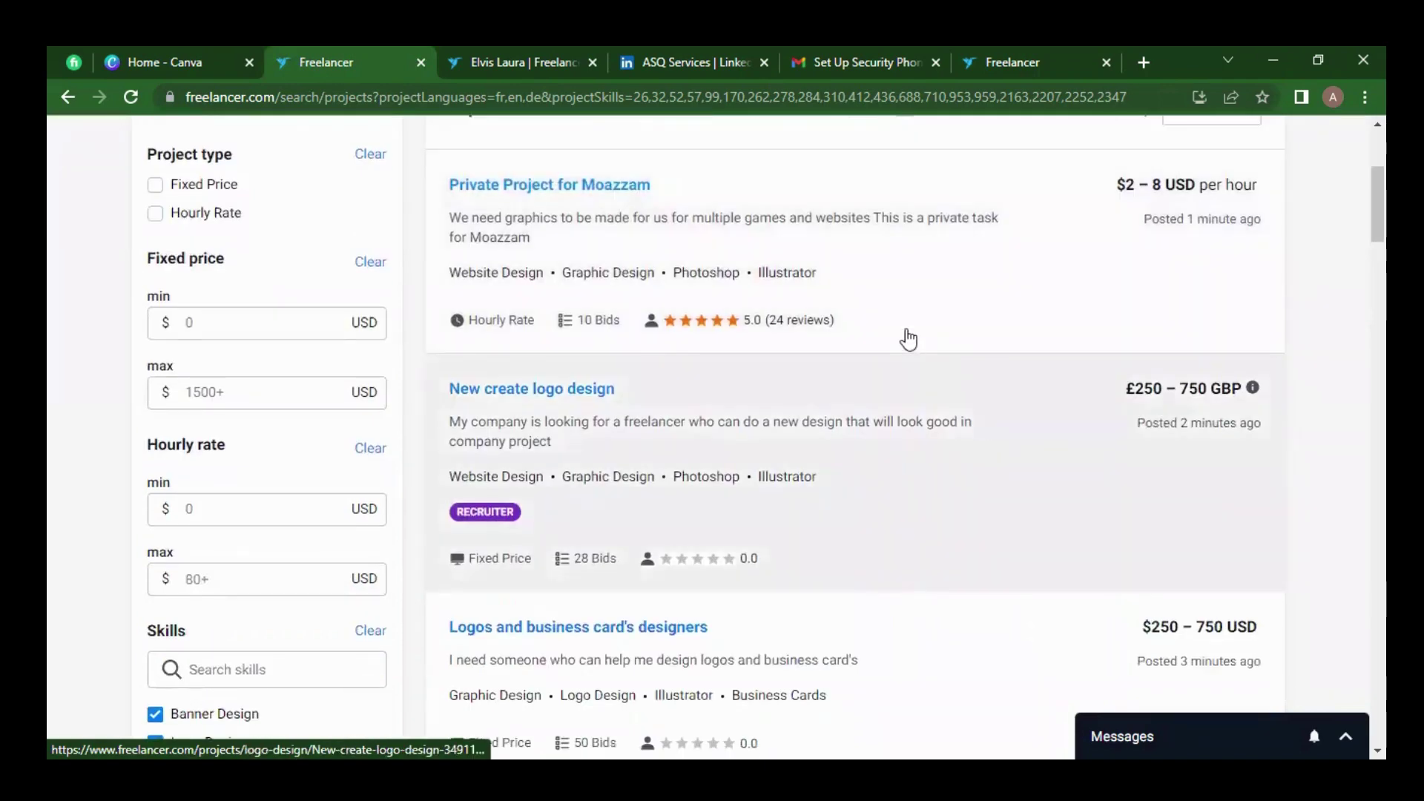
{"action": "scroll", "coordinate": [941, 393], "scroll_direction": "up", "scroll_amount": 1}
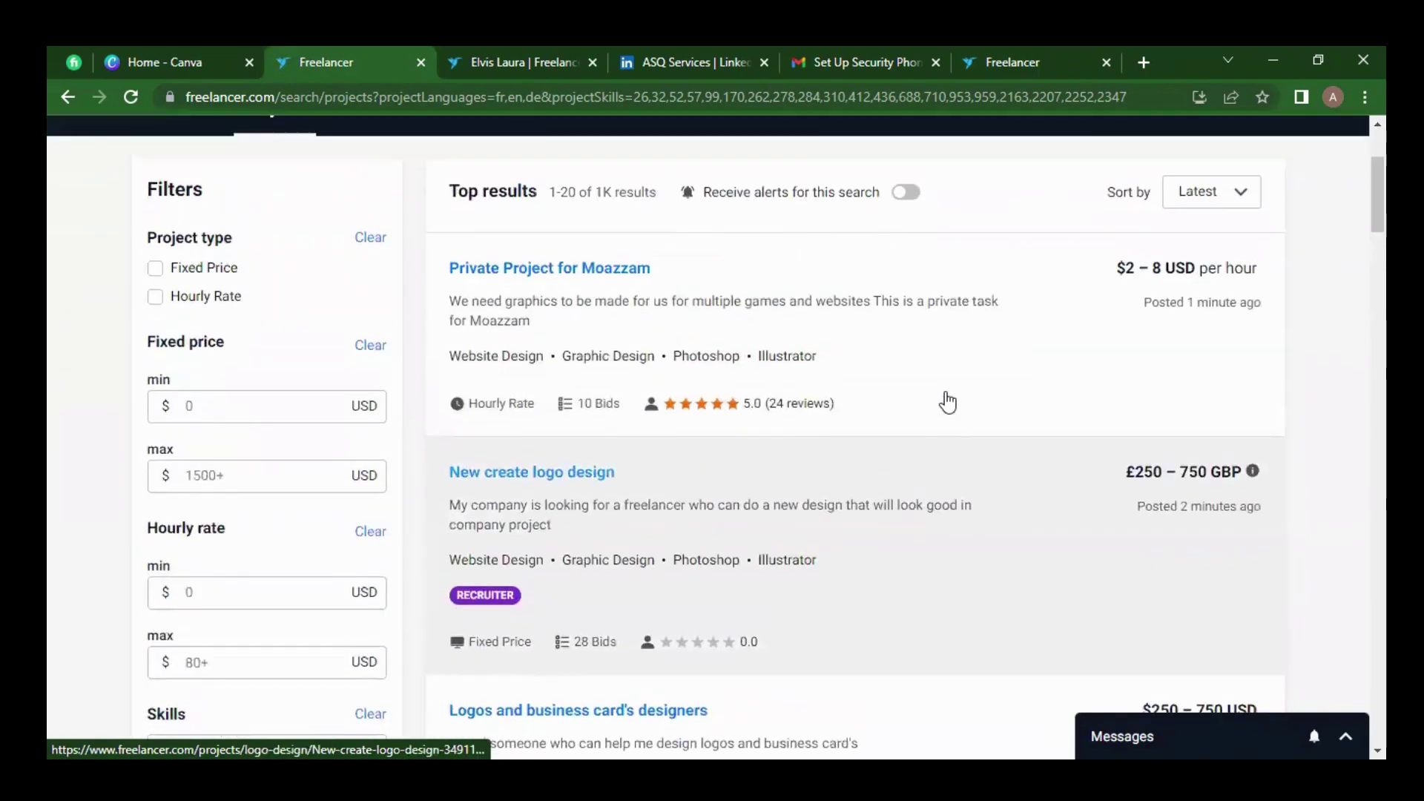
{"action": "scroll", "coordinate": [660, 534], "scroll_direction": "down", "scroll_amount": 1}
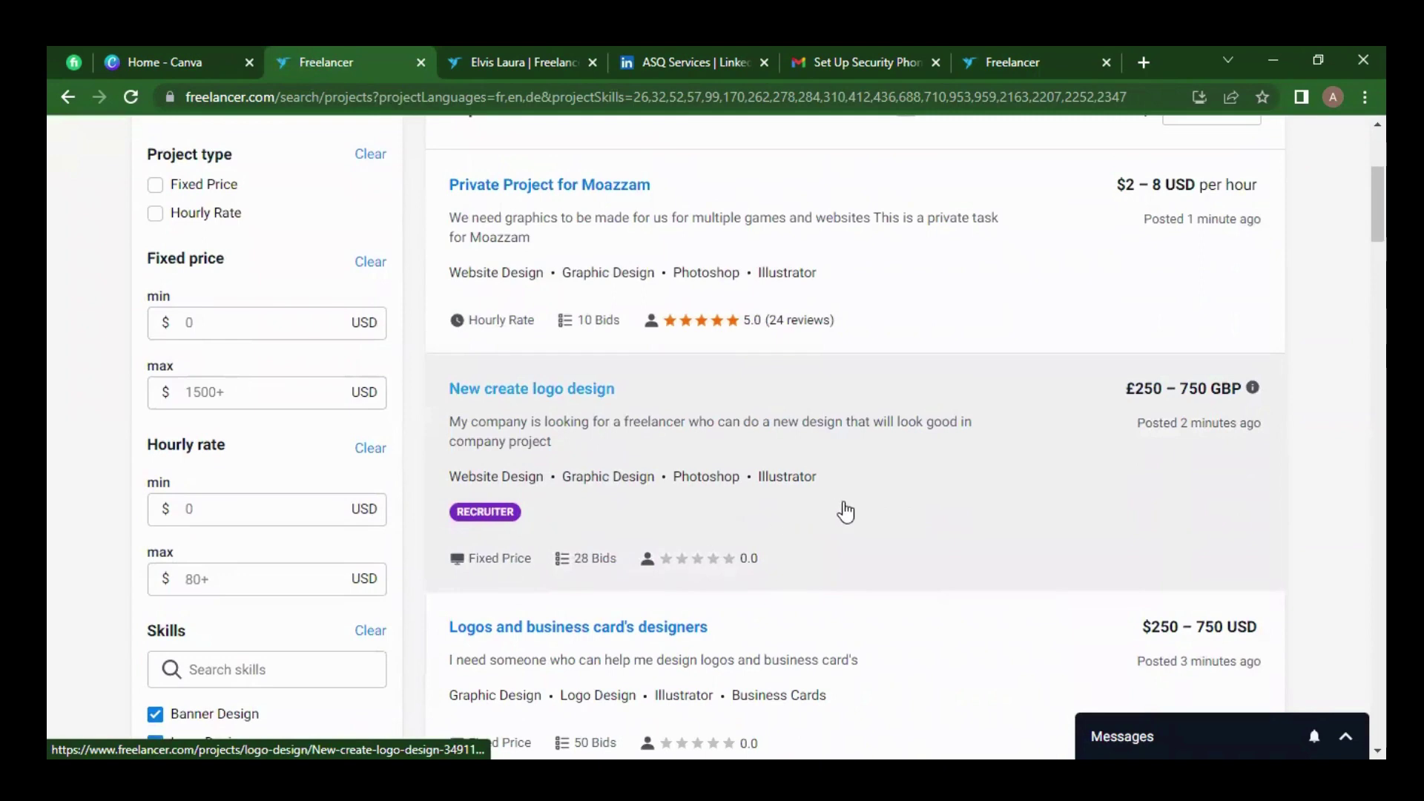
{"action": "scroll", "coordinate": [845, 513], "scroll_direction": "down", "scroll_amount": 1}
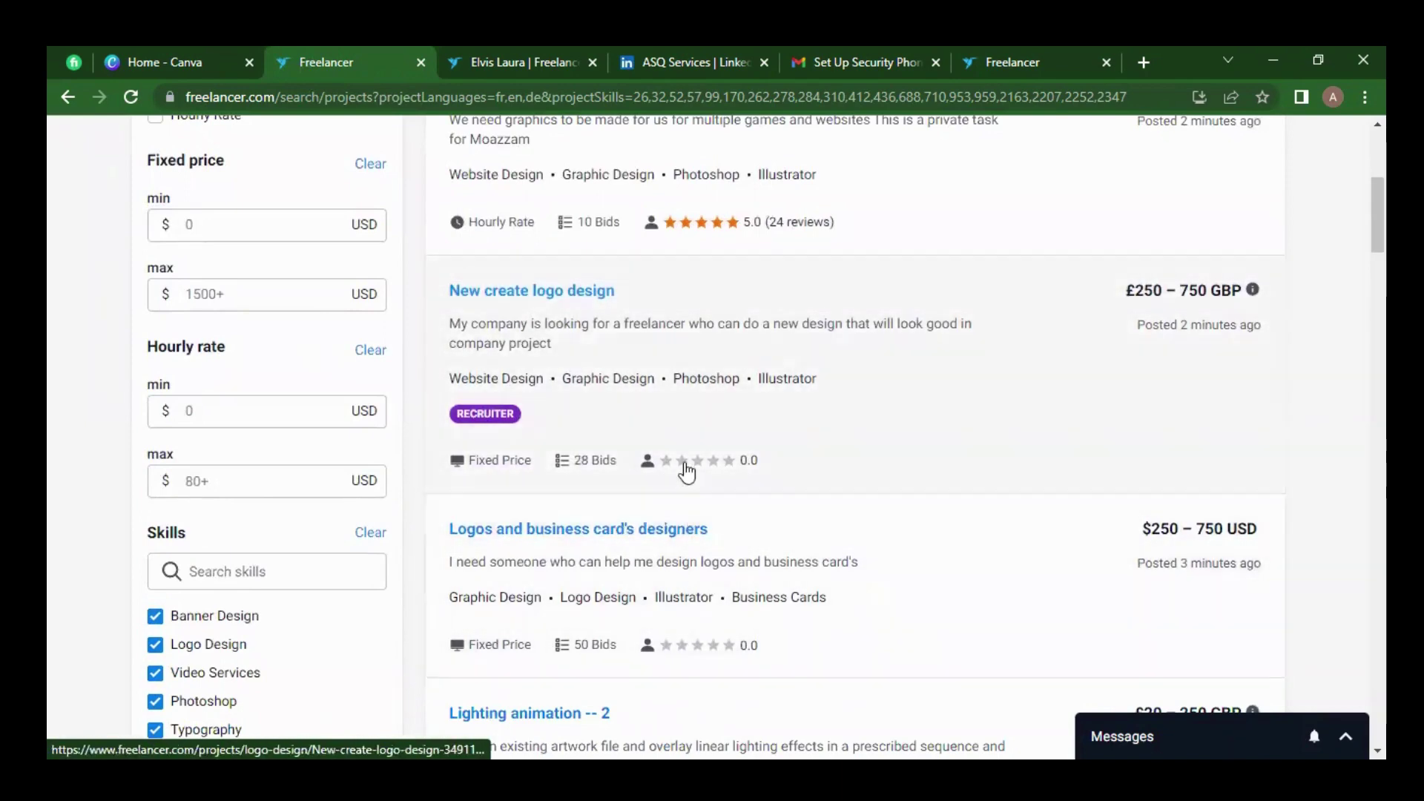
{"action": "scroll", "coordinate": [797, 512], "scroll_direction": "up", "scroll_amount": 1}
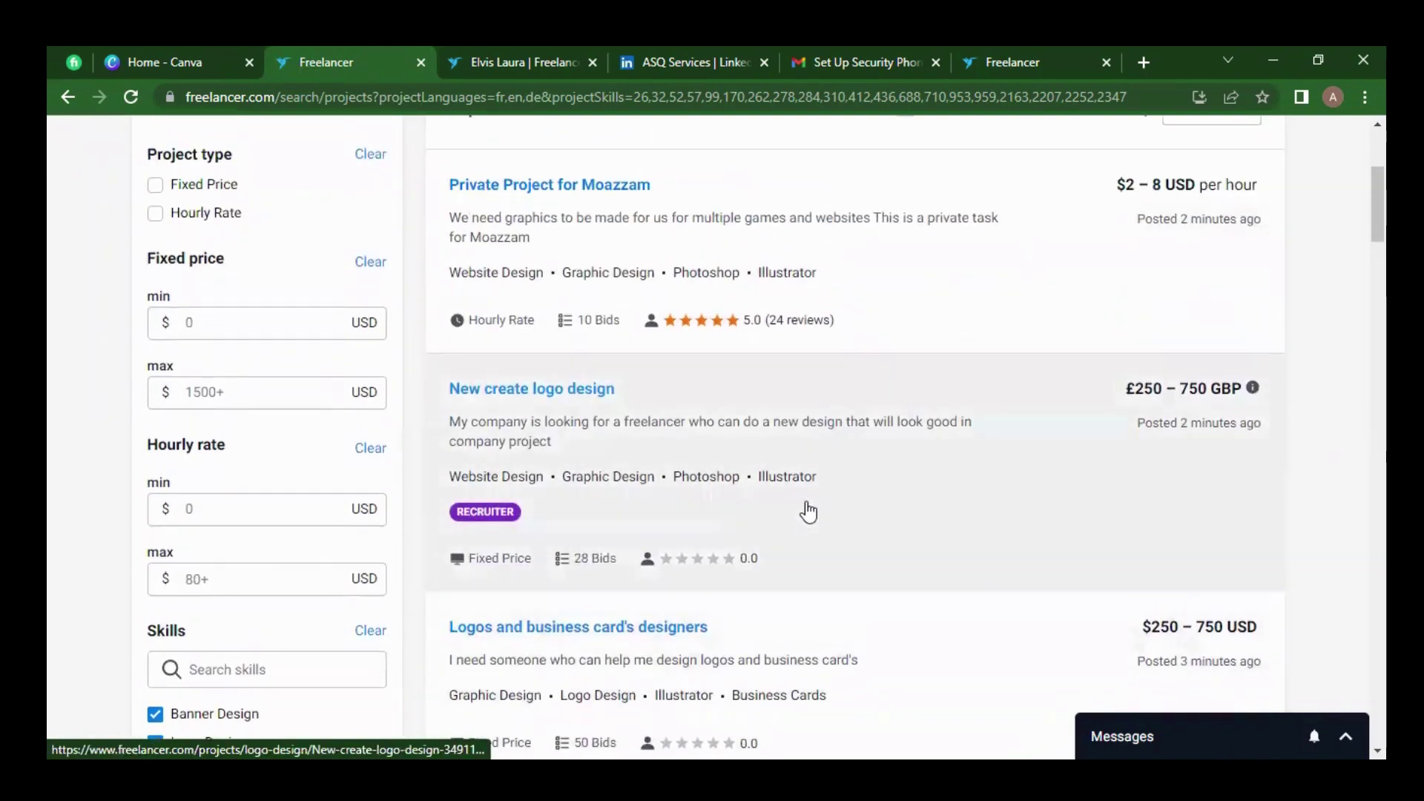
{"action": "scroll", "coordinate": [798, 510], "scroll_direction": "up", "scroll_amount": 3}
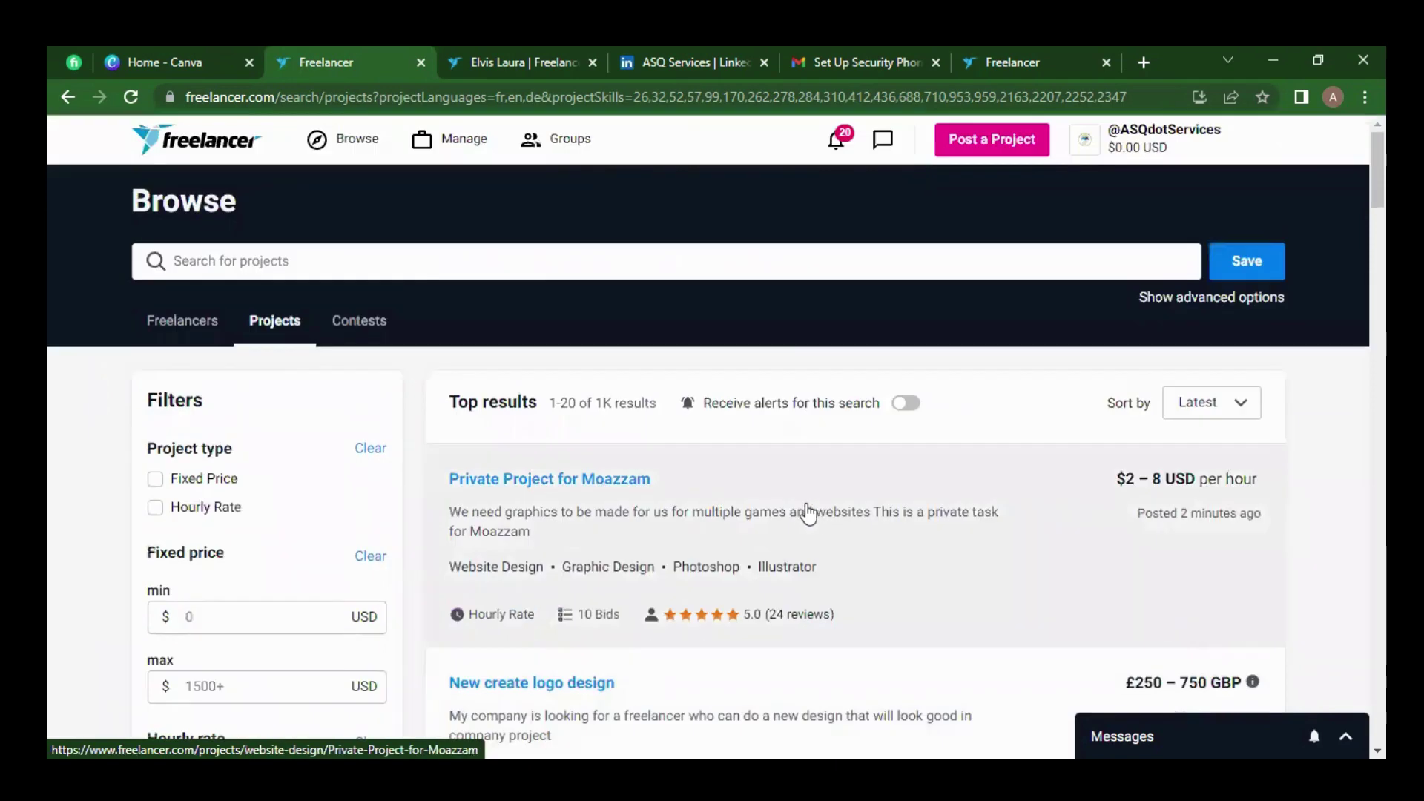
{"action": "scroll", "coordinate": [808, 512], "scroll_direction": "down", "scroll_amount": 5}
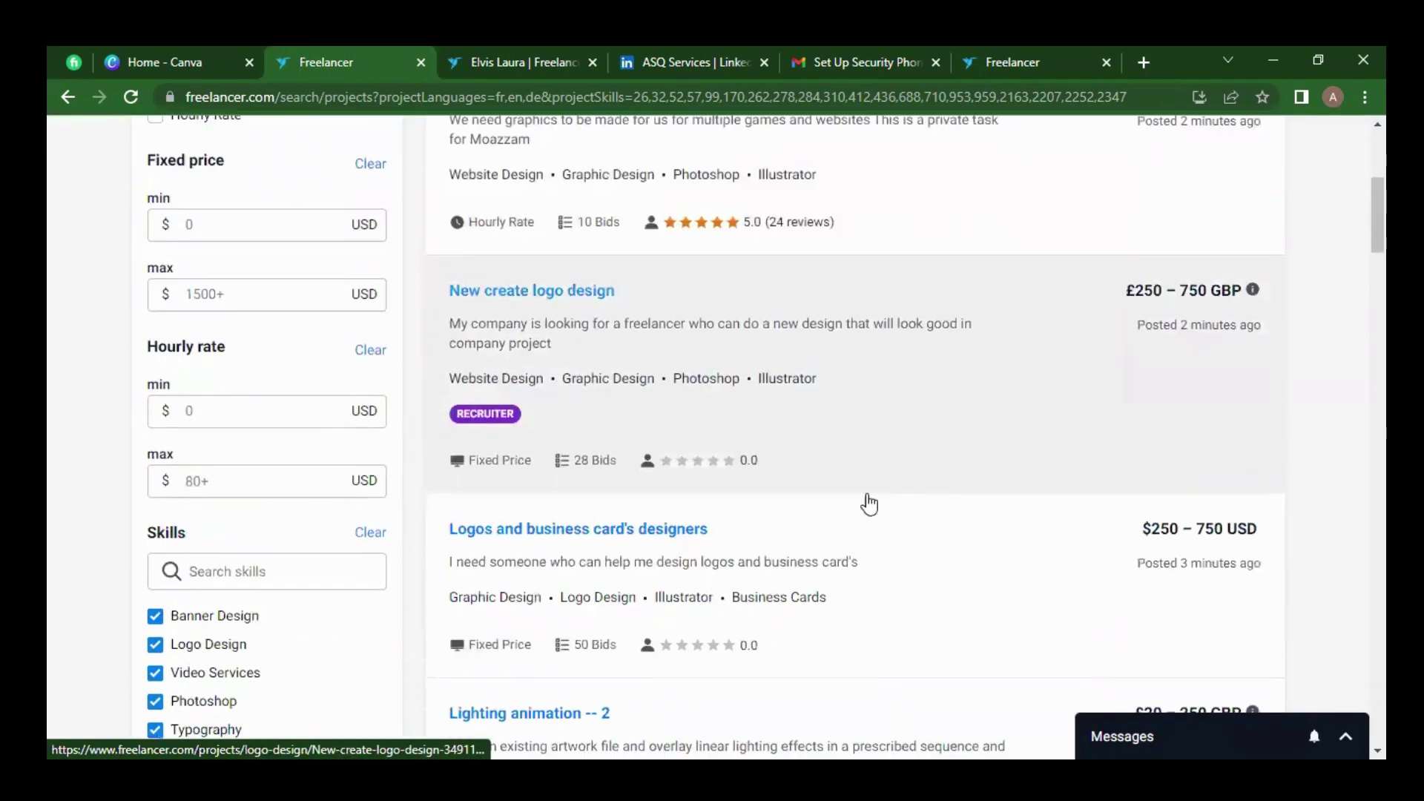
{"action": "scroll", "coordinate": [646, 598], "scroll_direction": "down", "scroll_amount": 1}
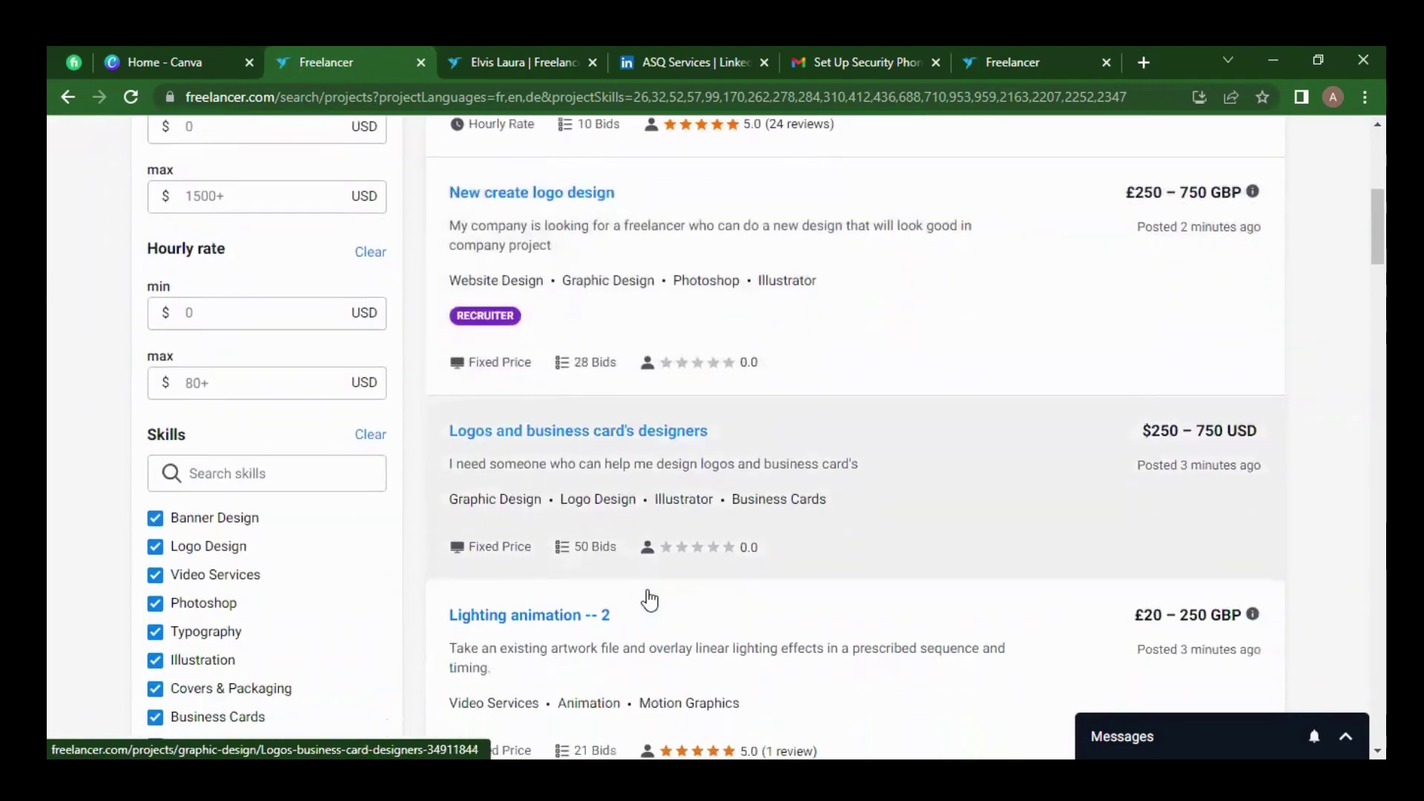
{"action": "scroll", "coordinate": [563, 456], "scroll_direction": "down", "scroll_amount": 3}
{"action": "scroll", "coordinate": [574, 483], "scroll_direction": "down", "scroll_amount": 2}
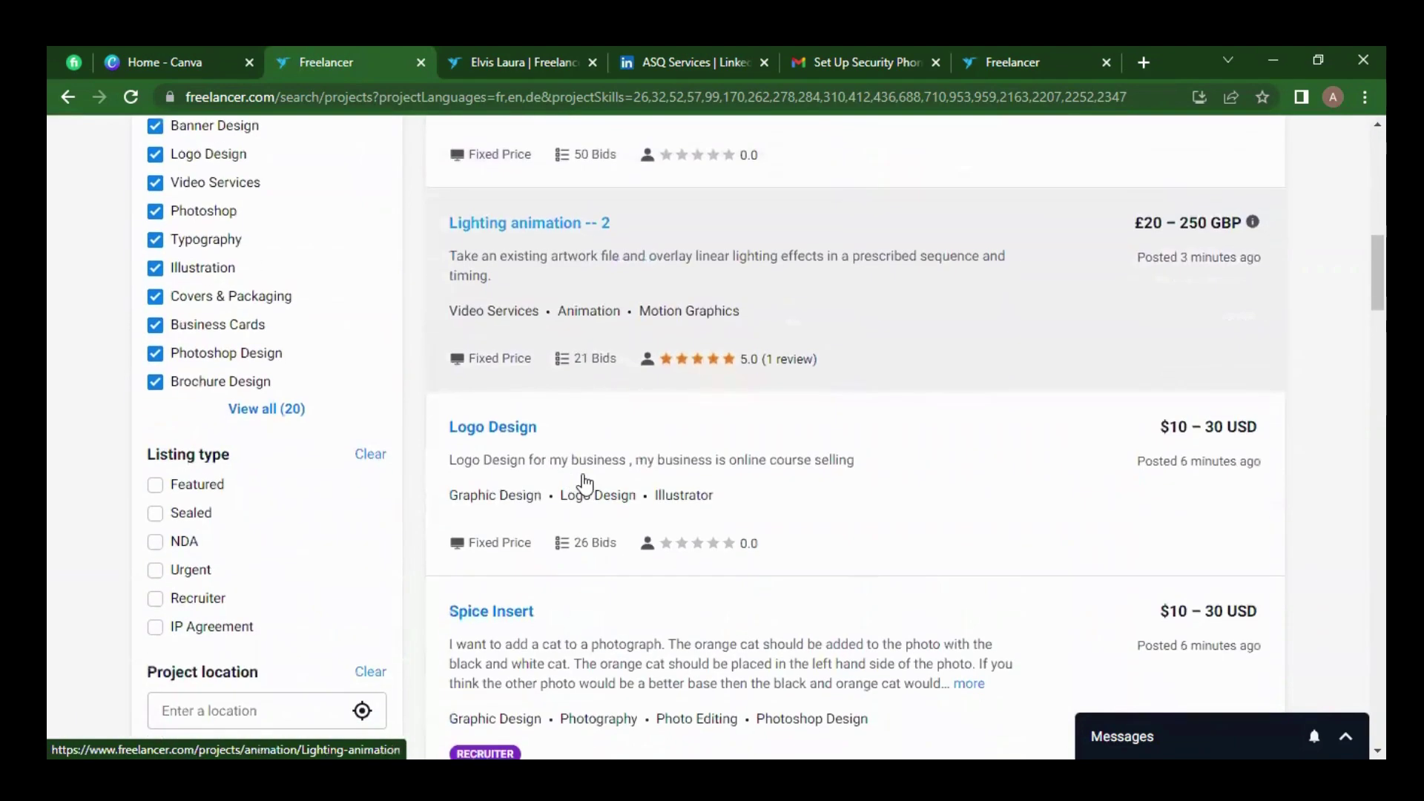
{"action": "scroll", "coordinate": [706, 422], "scroll_direction": "down", "scroll_amount": 4}
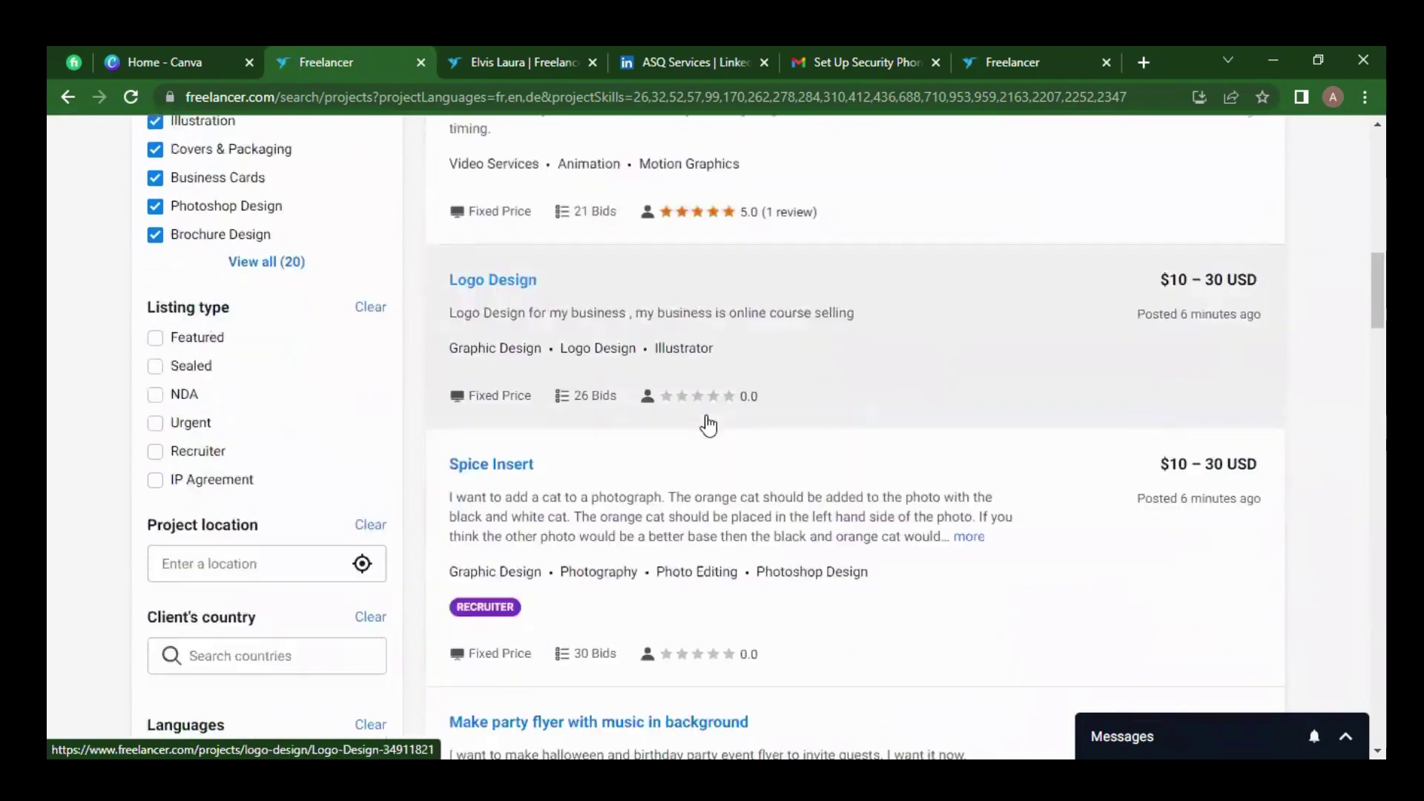
{"action": "scroll", "coordinate": [708, 429], "scroll_direction": "down", "scroll_amount": 2}
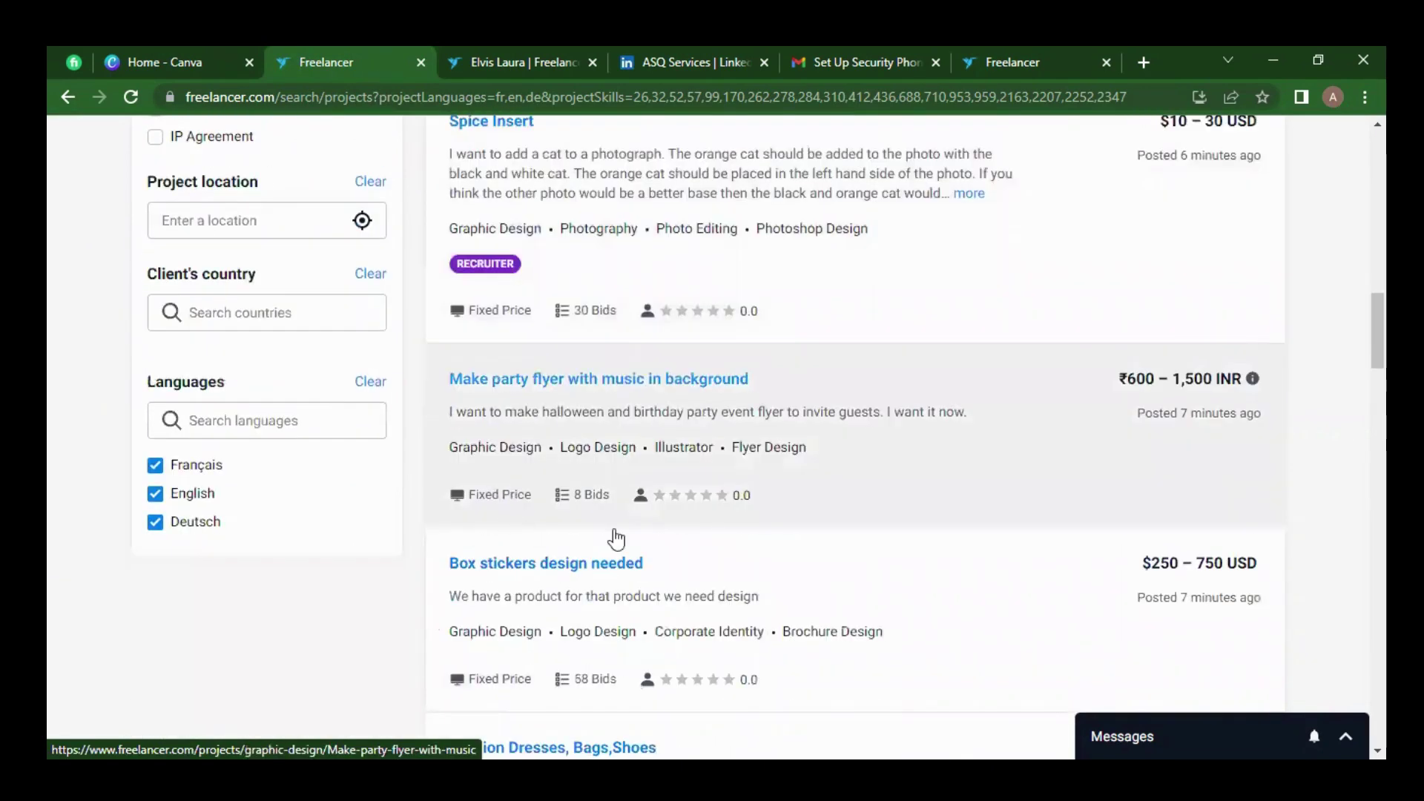
Step: Open the party flyer project's details and scroll down to its bid form
{"action": "left_click", "coordinate": [591, 384]}
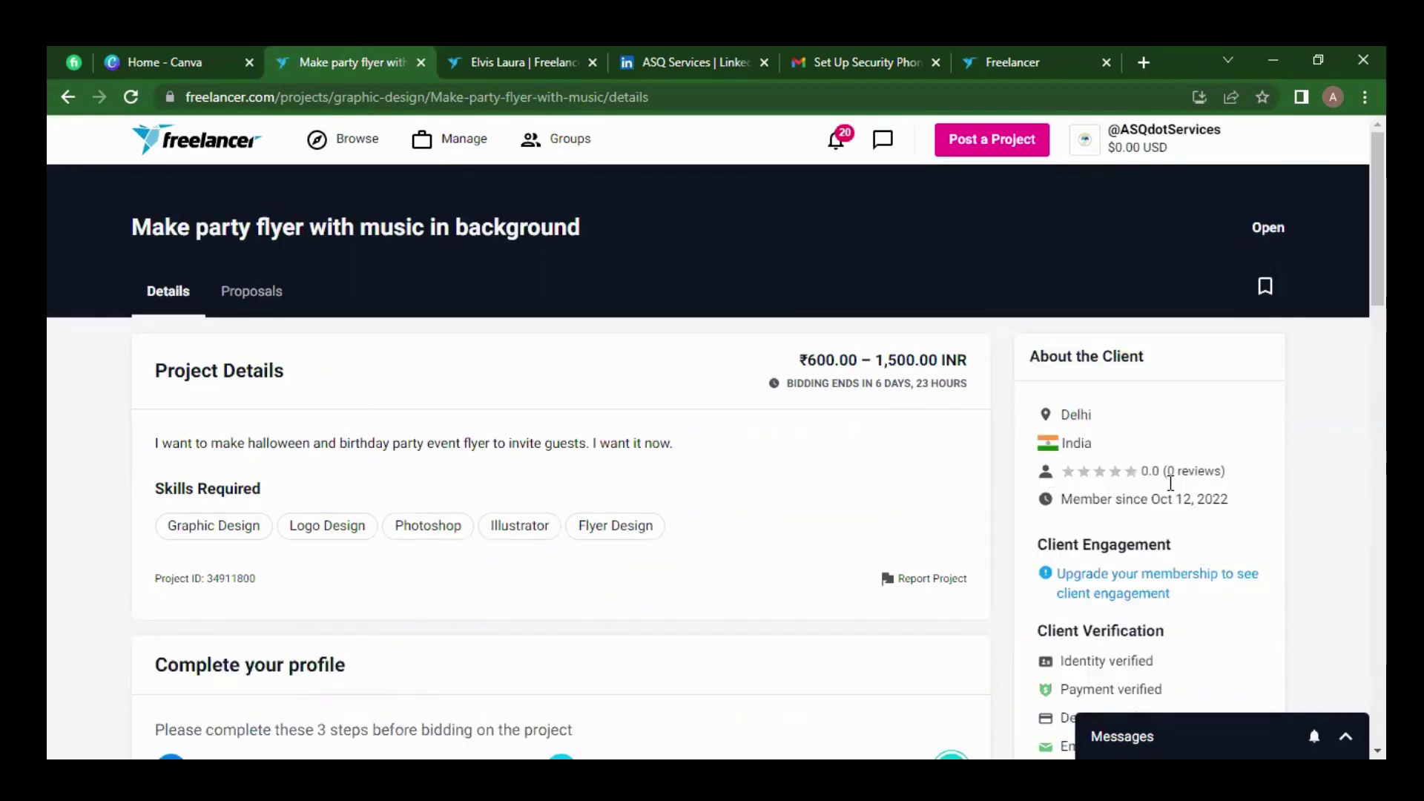
{"action": "scroll", "coordinate": [1139, 504], "scroll_direction": "down", "scroll_amount": 1}
{"action": "mouse_move", "coordinate": [1060, 604]}
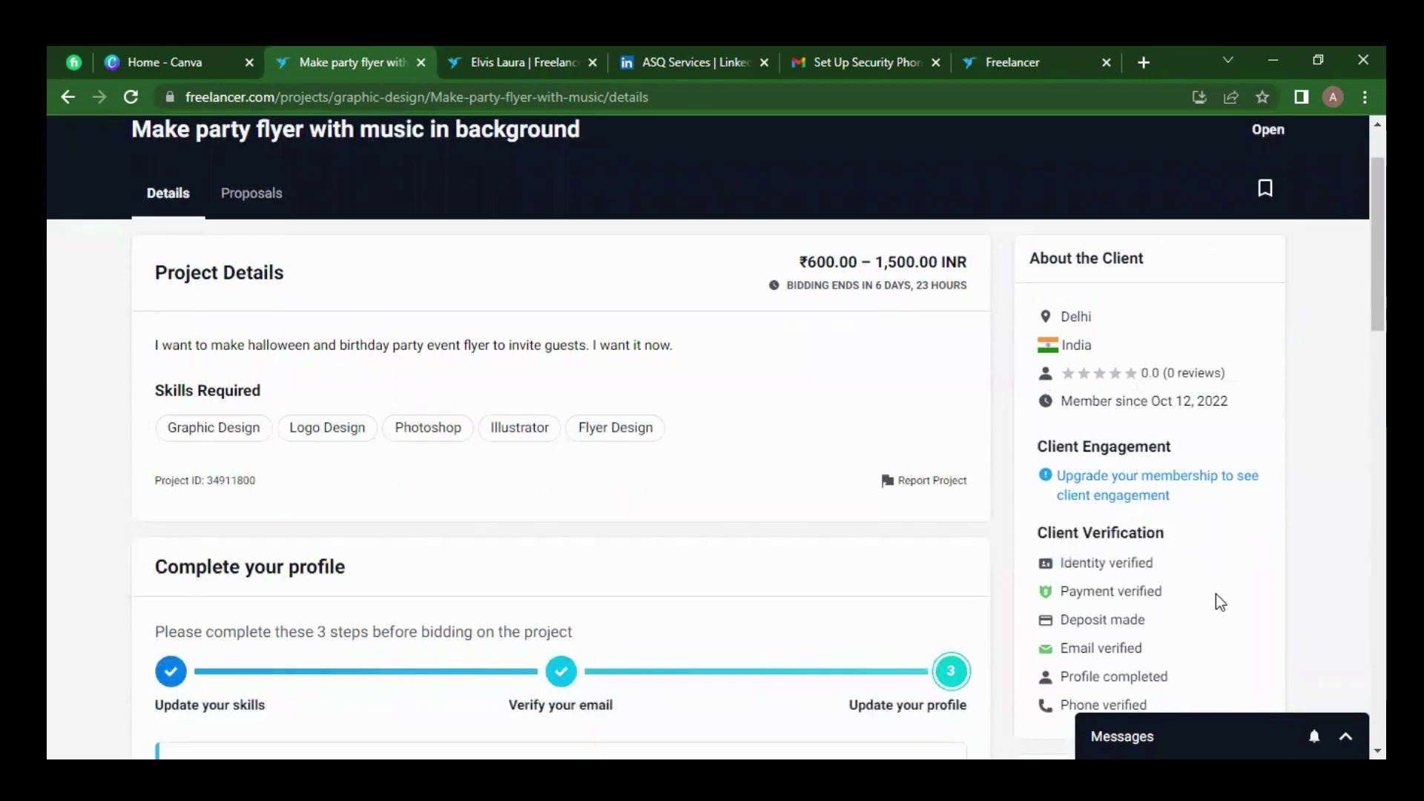
{"action": "scroll", "coordinate": [1216, 599], "scroll_direction": "down", "scroll_amount": 1}
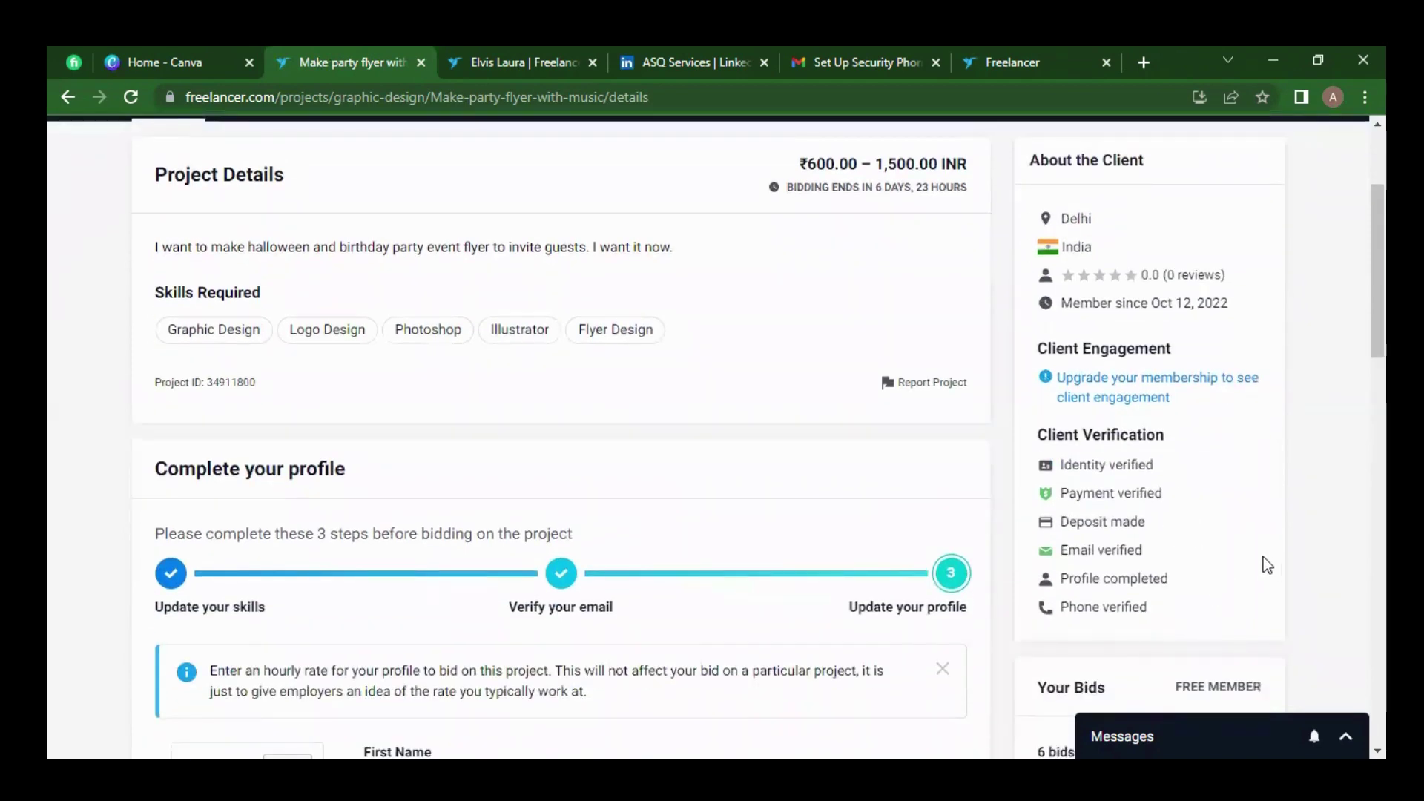
{"action": "mouse_move", "coordinate": [1066, 504]}
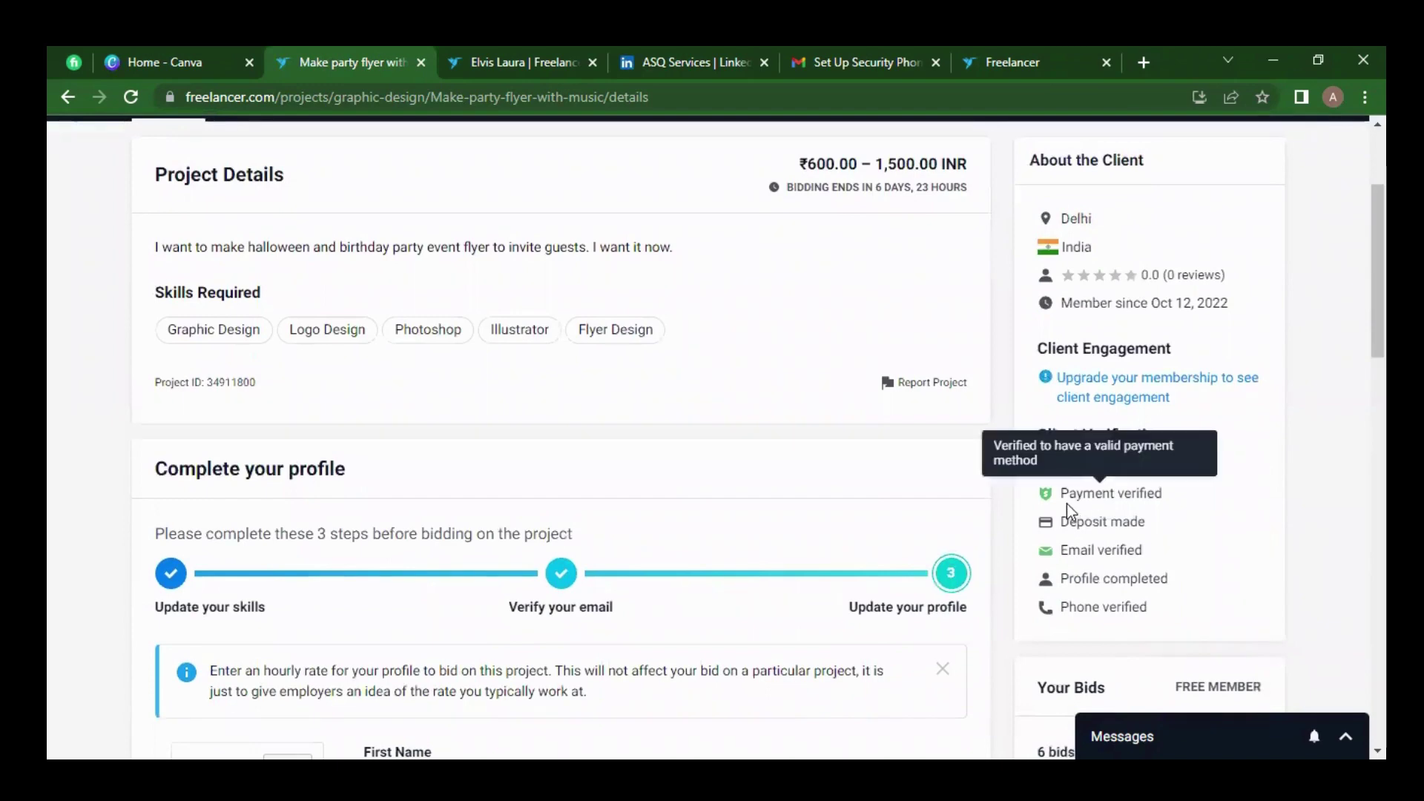
{"action": "scroll", "coordinate": [845, 416], "scroll_direction": "down", "scroll_amount": 4}
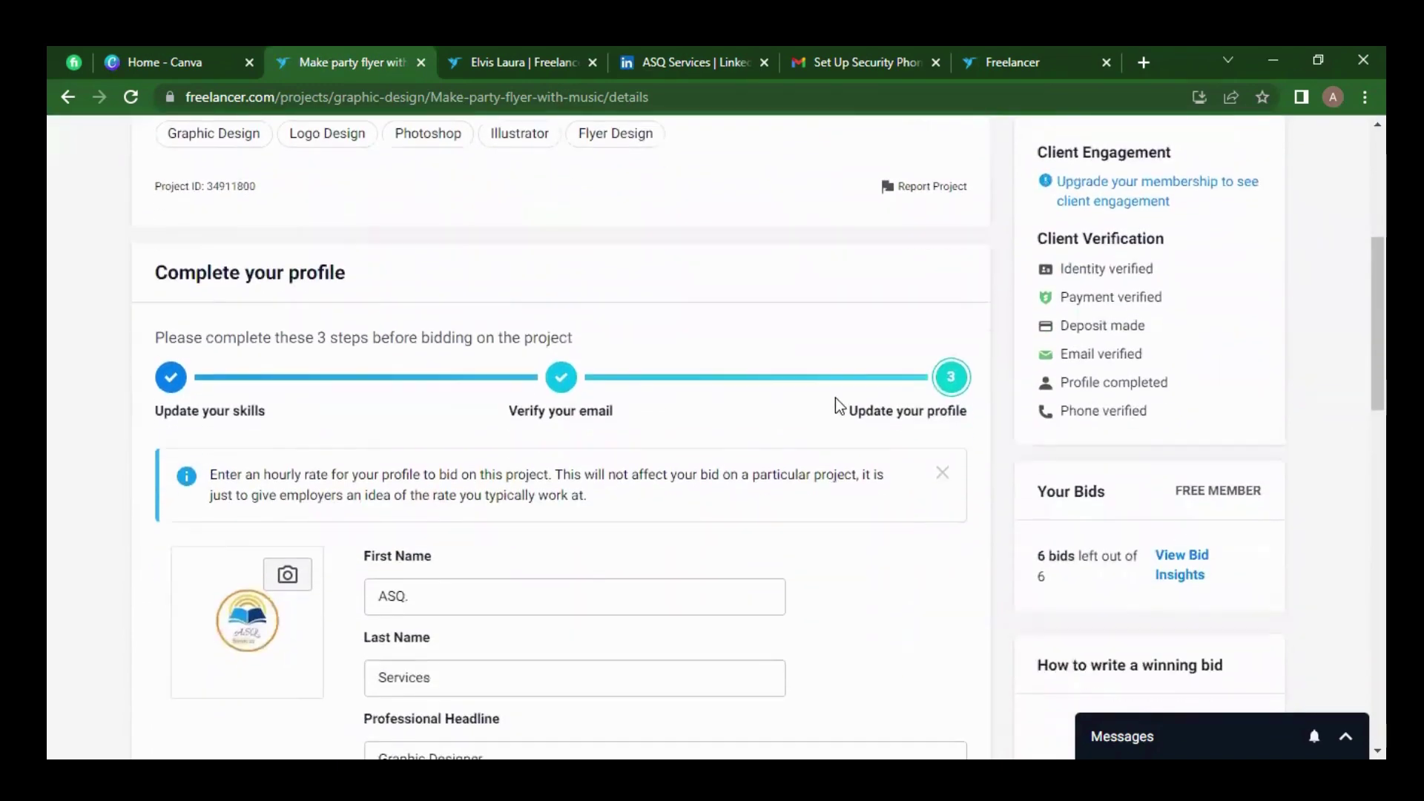
{"action": "scroll", "coordinate": [835, 397], "scroll_direction": "down", "scroll_amount": 5}
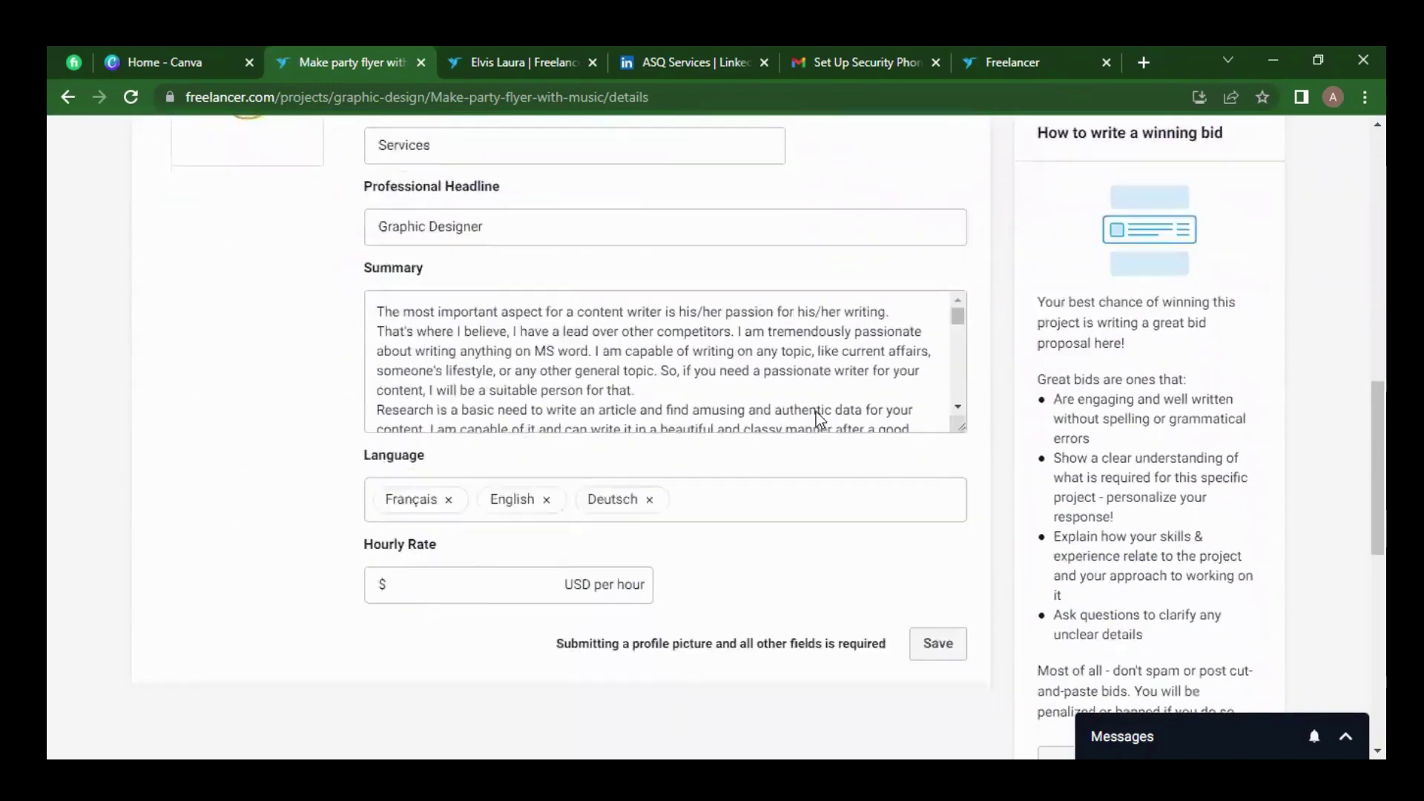
{"action": "scroll", "coordinate": [783, 424], "scroll_direction": "up", "scroll_amount": 3}
Step: Check the profile summary field in the profile completion form, leaving it unchanged
{"action": "left_click", "coordinate": [646, 491]}
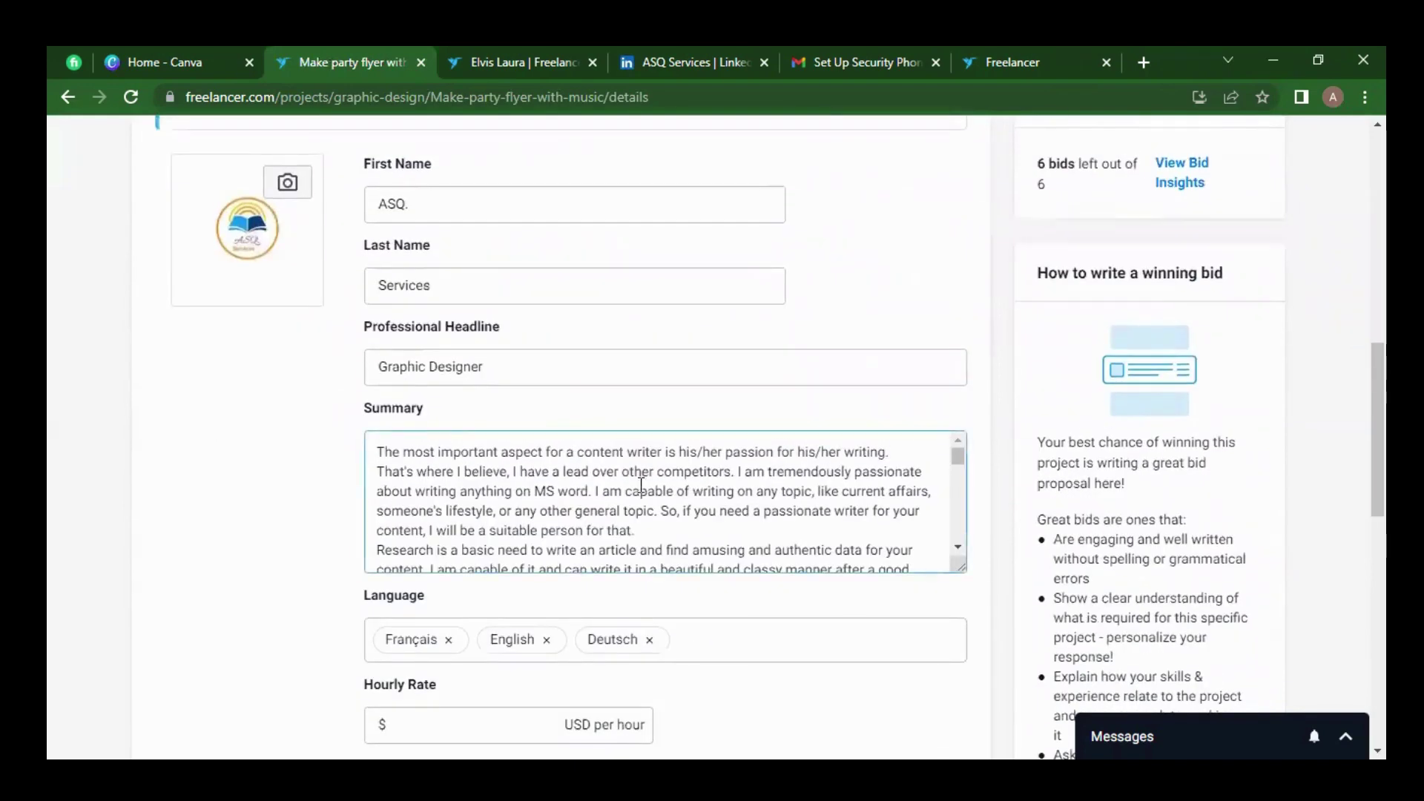
{"action": "scroll", "coordinate": [677, 519], "scroll_direction": "down", "scroll_amount": 1}
{"action": "scroll", "coordinate": [676, 519], "scroll_direction": "up", "scroll_amount": 1}
{"action": "scroll", "coordinate": [677, 513], "scroll_direction": "down", "scroll_amount": 6}
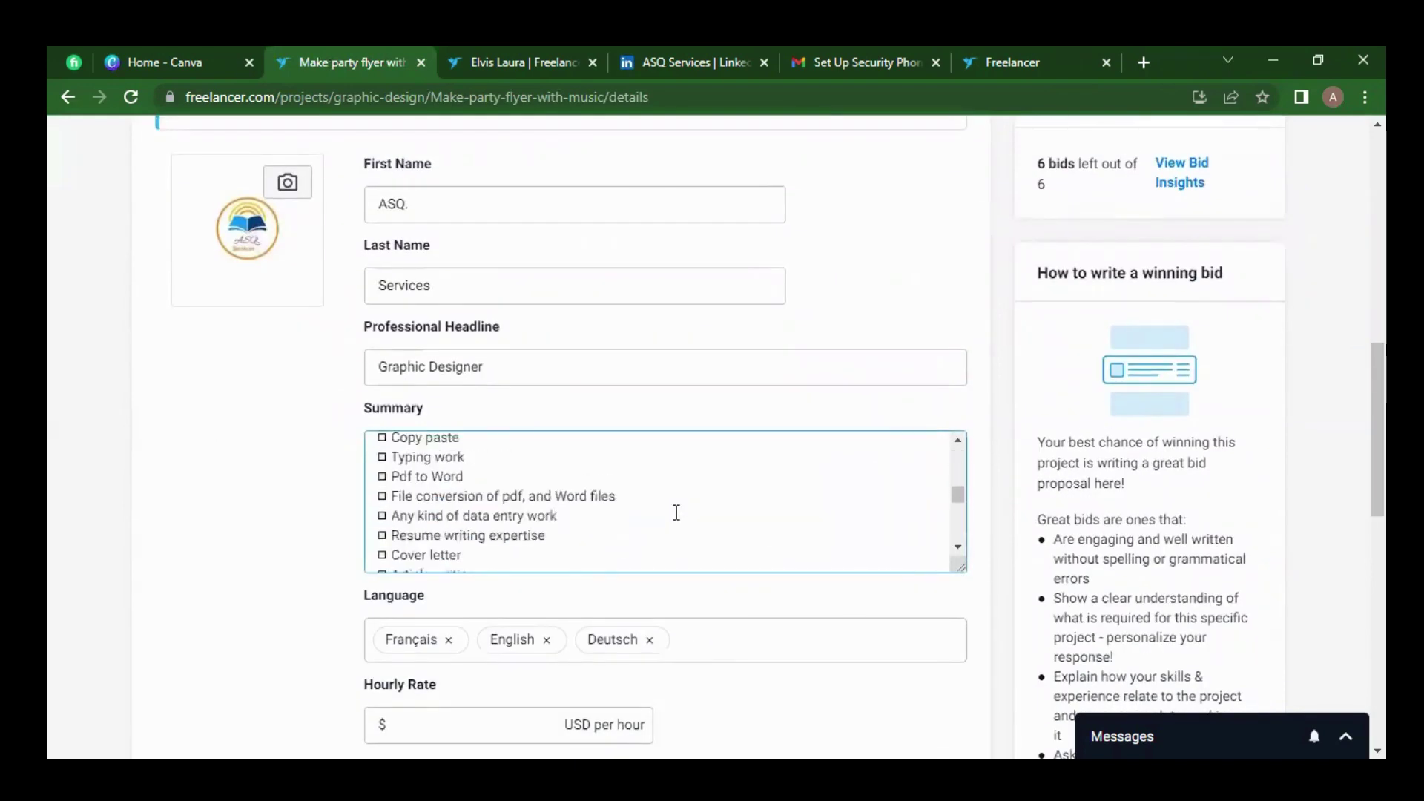
{"action": "scroll", "coordinate": [676, 513], "scroll_direction": "down", "scroll_amount": 4}
{"action": "left_click", "coordinate": [488, 422]}
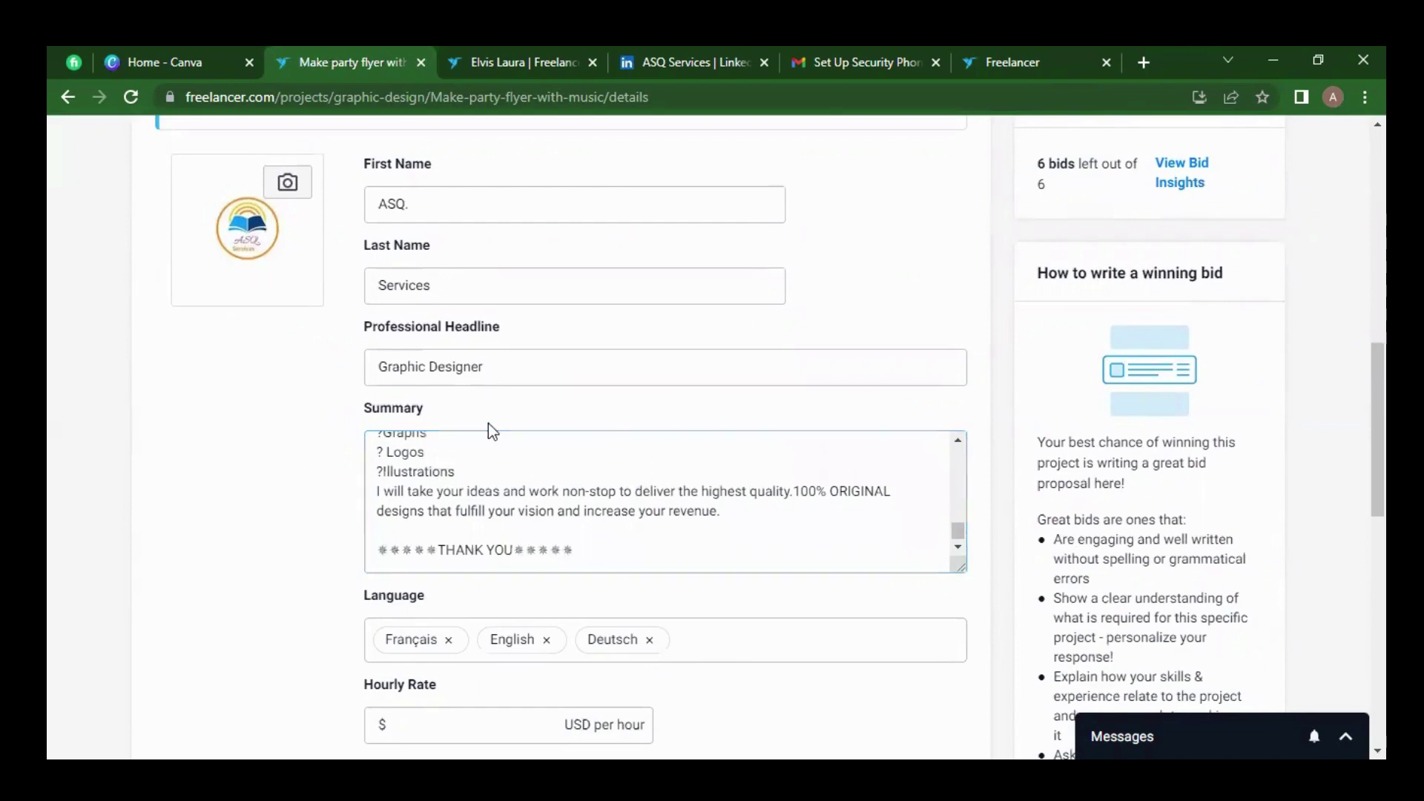
{"action": "scroll", "coordinate": [488, 423], "scroll_direction": "up", "scroll_amount": 3}
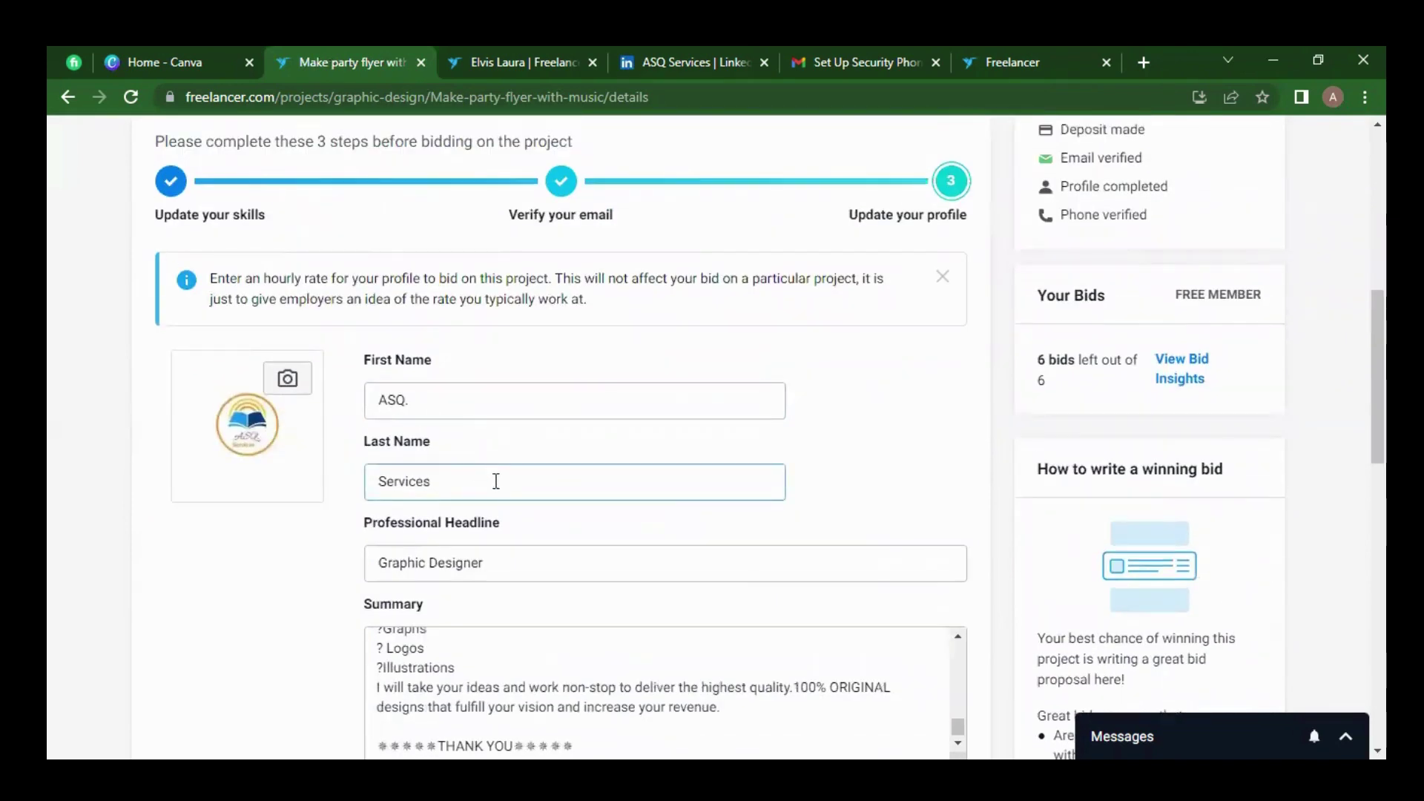
{"action": "scroll", "coordinate": [646, 544], "scroll_direction": "down", "scroll_amount": 2}
{"action": "scroll", "coordinate": [646, 548], "scroll_direction": "down", "scroll_amount": 1}
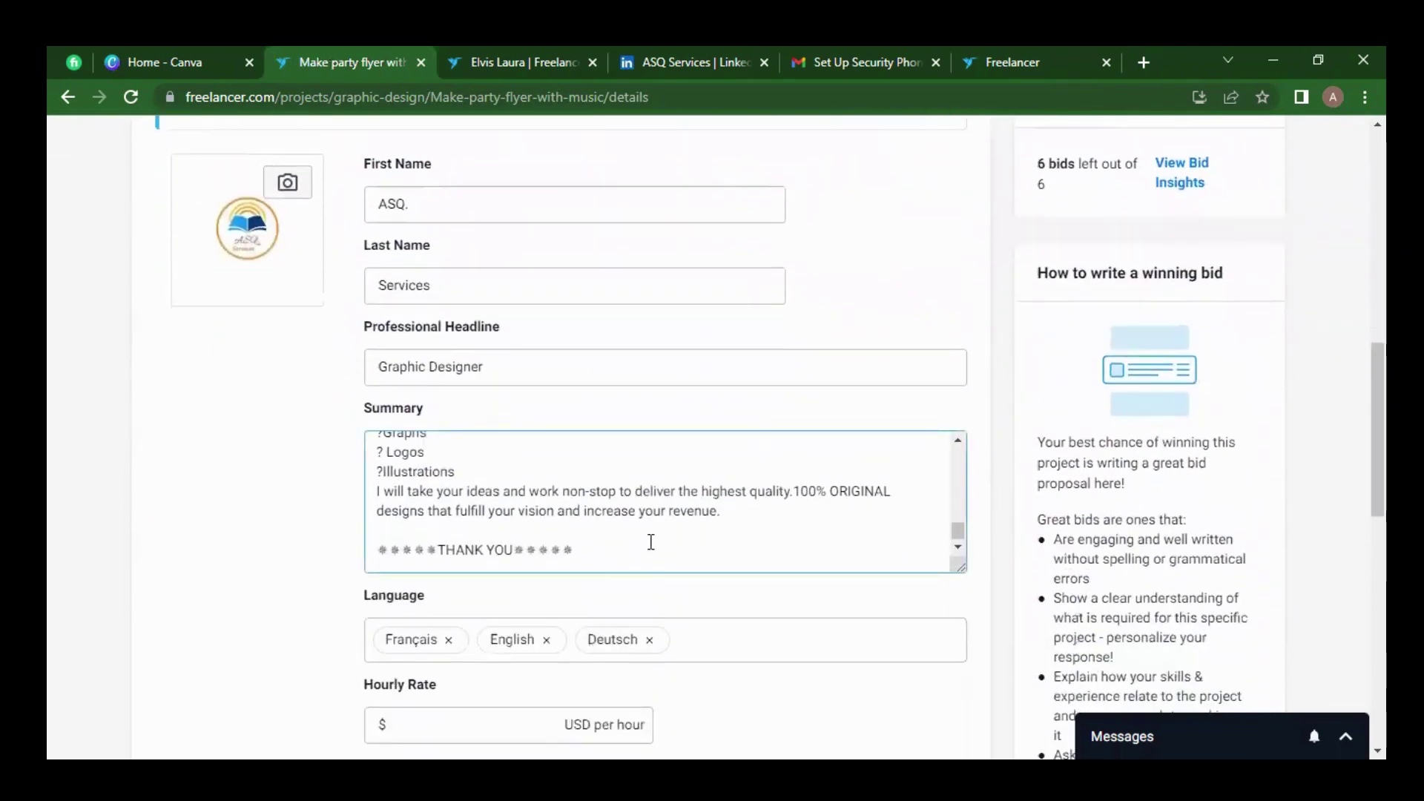
{"action": "scroll", "coordinate": [650, 571], "scroll_direction": "up", "scroll_amount": 1}
{"action": "scroll", "coordinate": [649, 582], "scroll_direction": "down", "scroll_amount": 3}
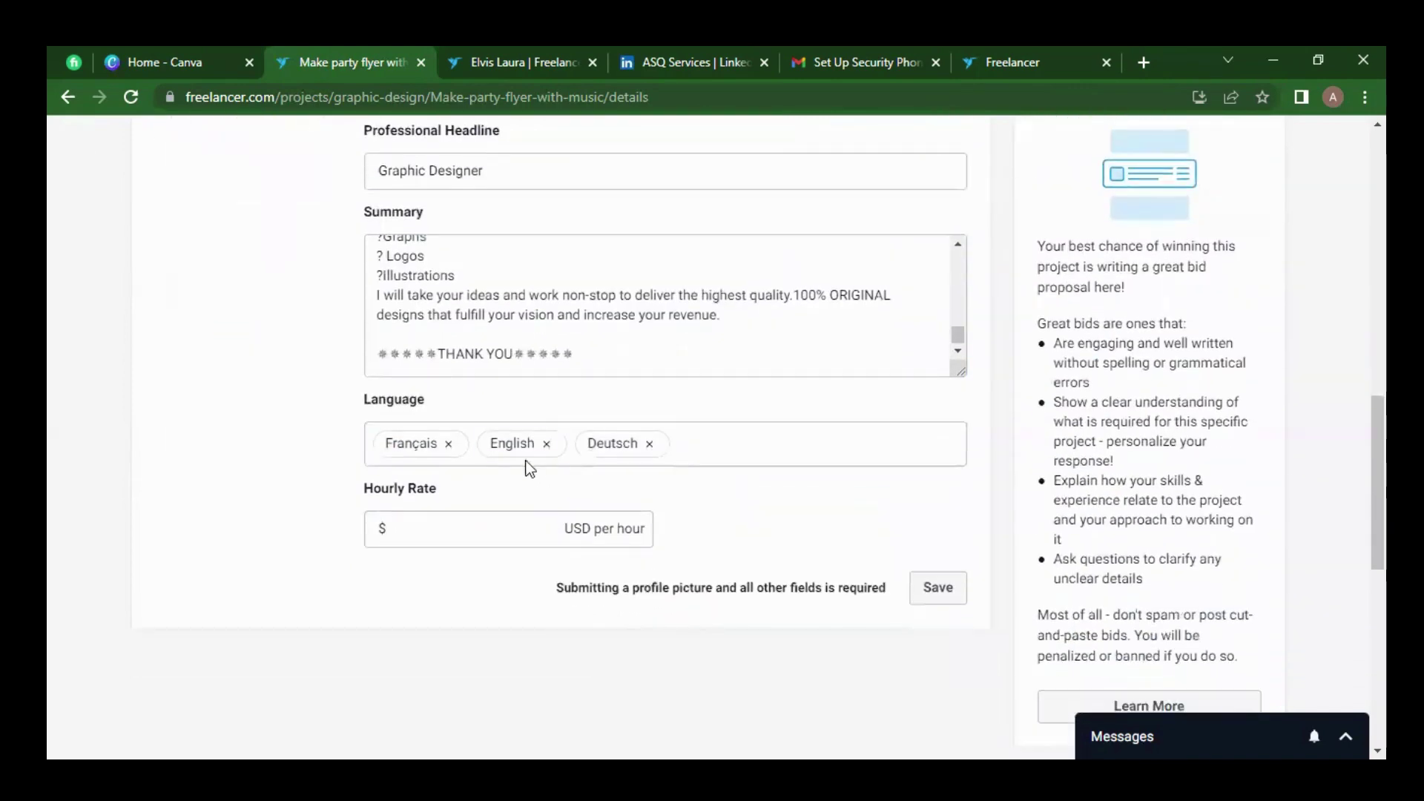
Step: Set the hourly rate to 20 USD per hour and save the profile
{"action": "left_click", "coordinate": [550, 524]}
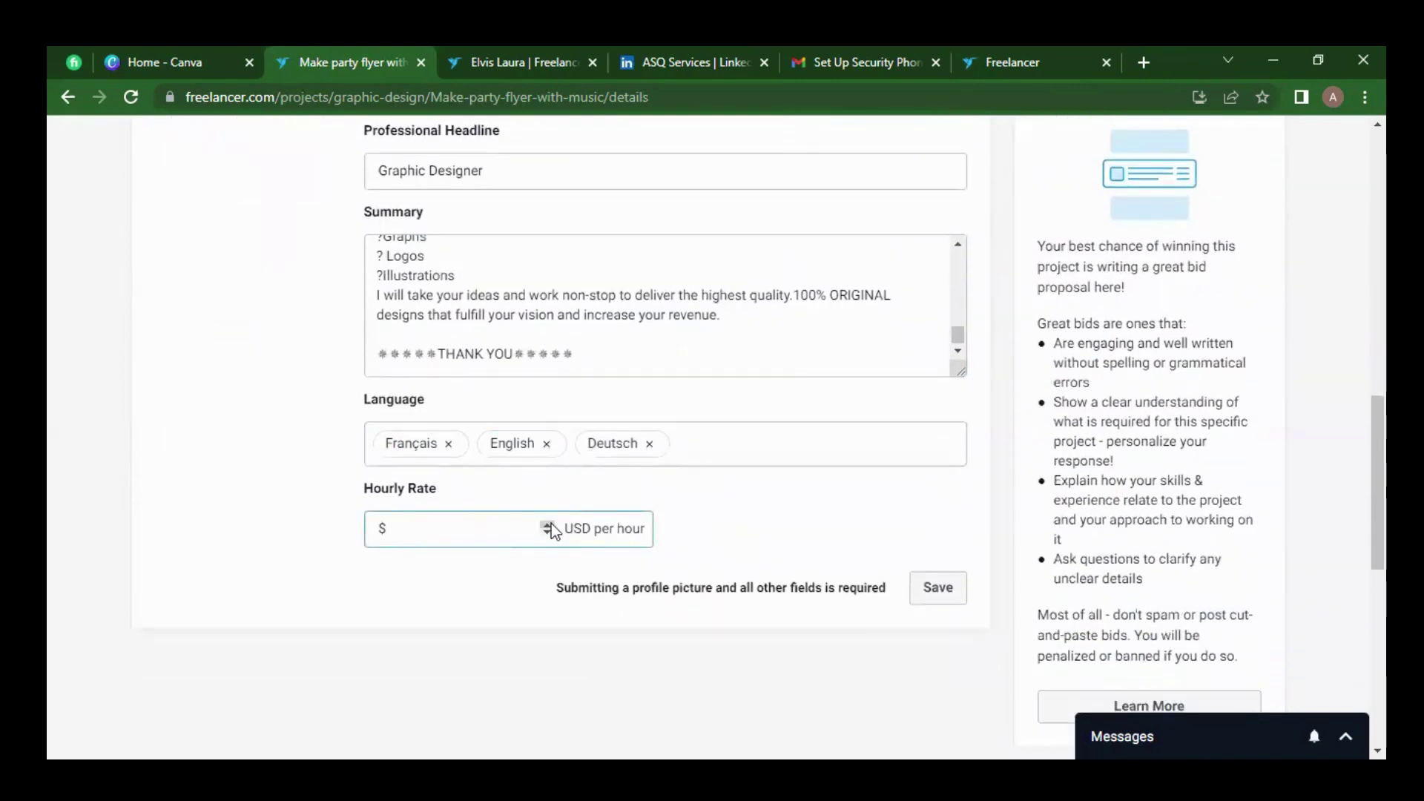
{"action": "type", "text": "3"}
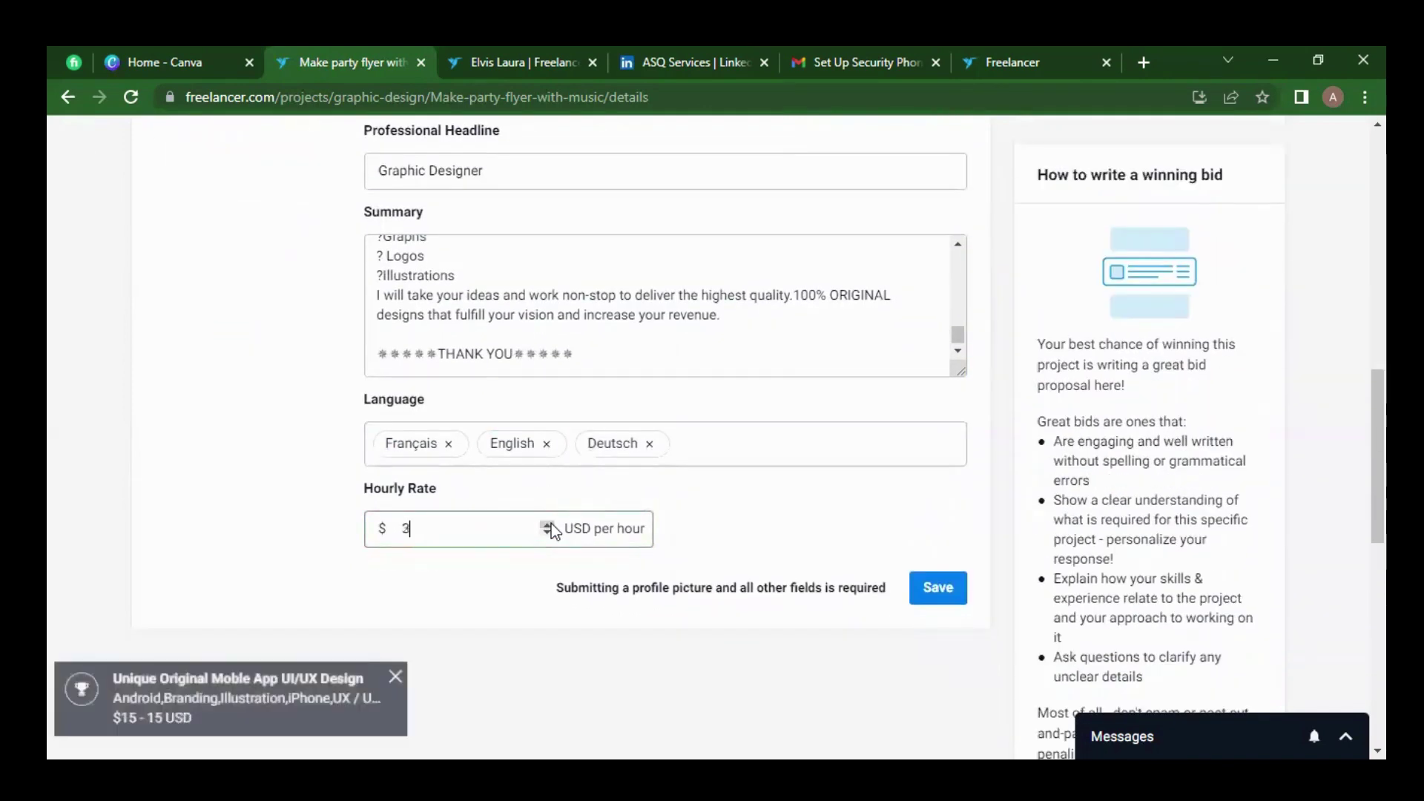
{"action": "key", "text": "BackSpace"}
{"action": "type", "text": "12"}
{"action": "left_click", "coordinate": [550, 523]}
{"action": "left_click", "coordinate": [550, 523]}
{"action": "left_click", "coordinate": [550, 524]}
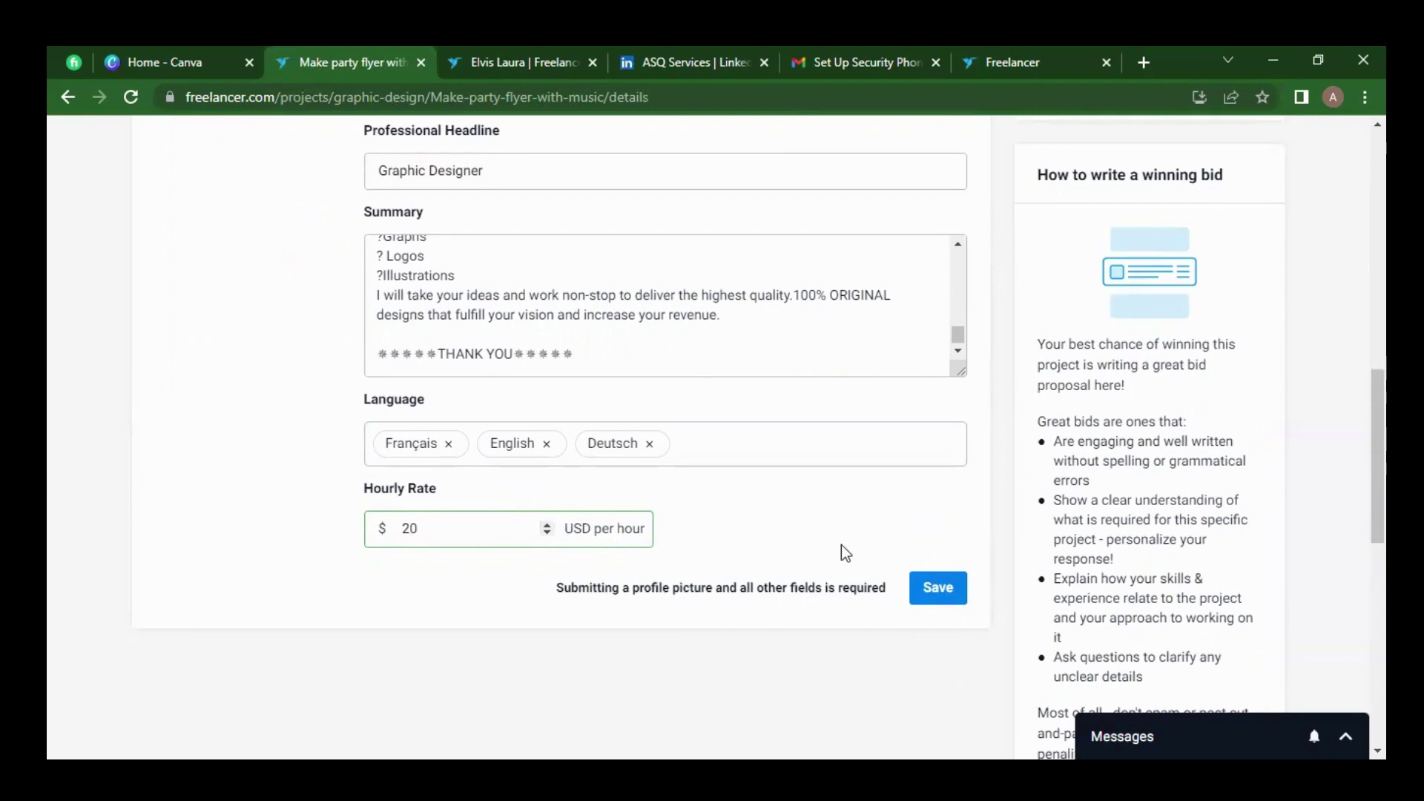
{"action": "scroll", "coordinate": [860, 553], "scroll_direction": "down", "scroll_amount": 1}
{"action": "left_click", "coordinate": [936, 493]}
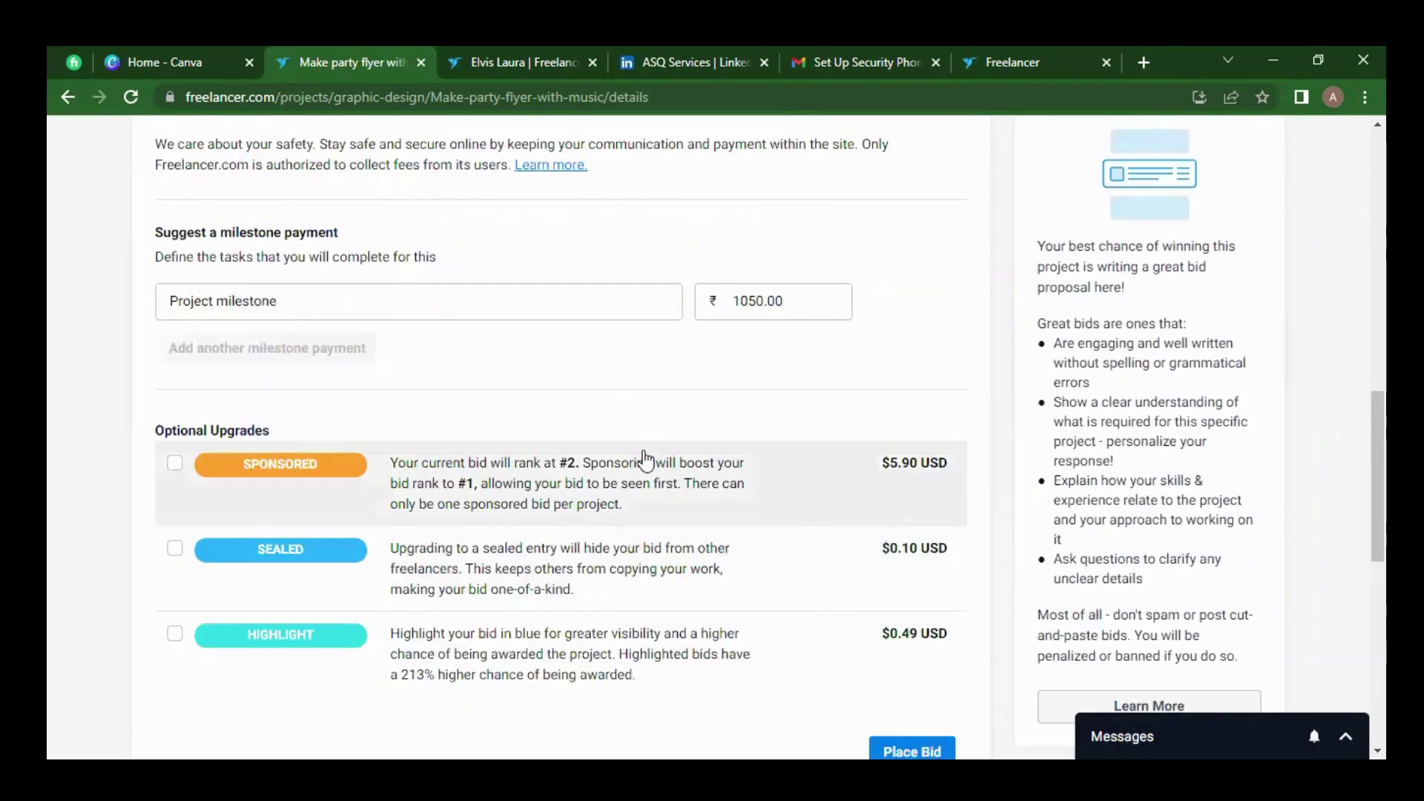
Step: Lower the 'This project will be delivered in' value from 7 to 1 day for the ₹1050.00 bid
{"action": "scroll", "coordinate": [712, 491], "scroll_direction": "up", "scroll_amount": 1}
{"action": "scroll", "coordinate": [712, 490], "scroll_direction": "up", "scroll_amount": 1}
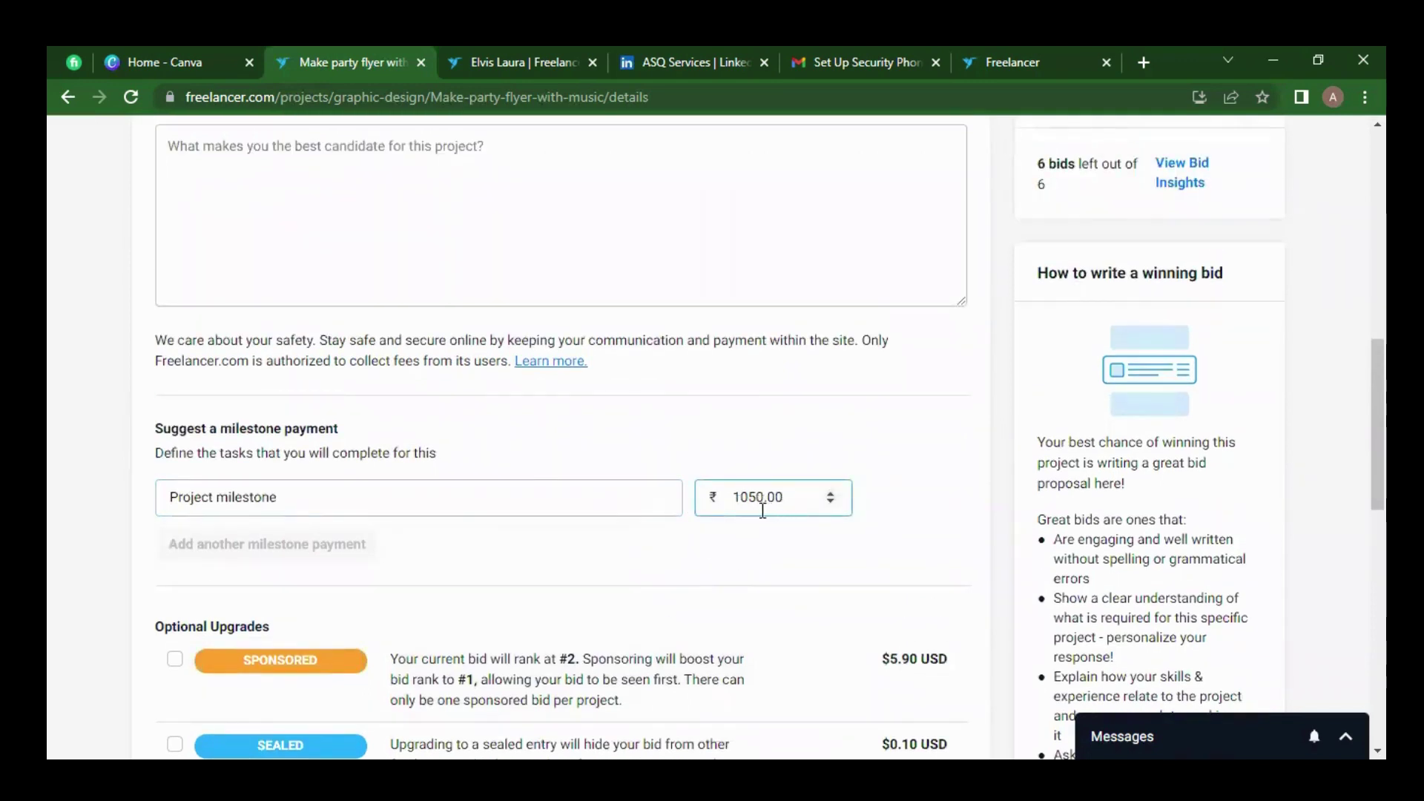
{"action": "scroll", "coordinate": [768, 500], "scroll_direction": "up", "scroll_amount": 3}
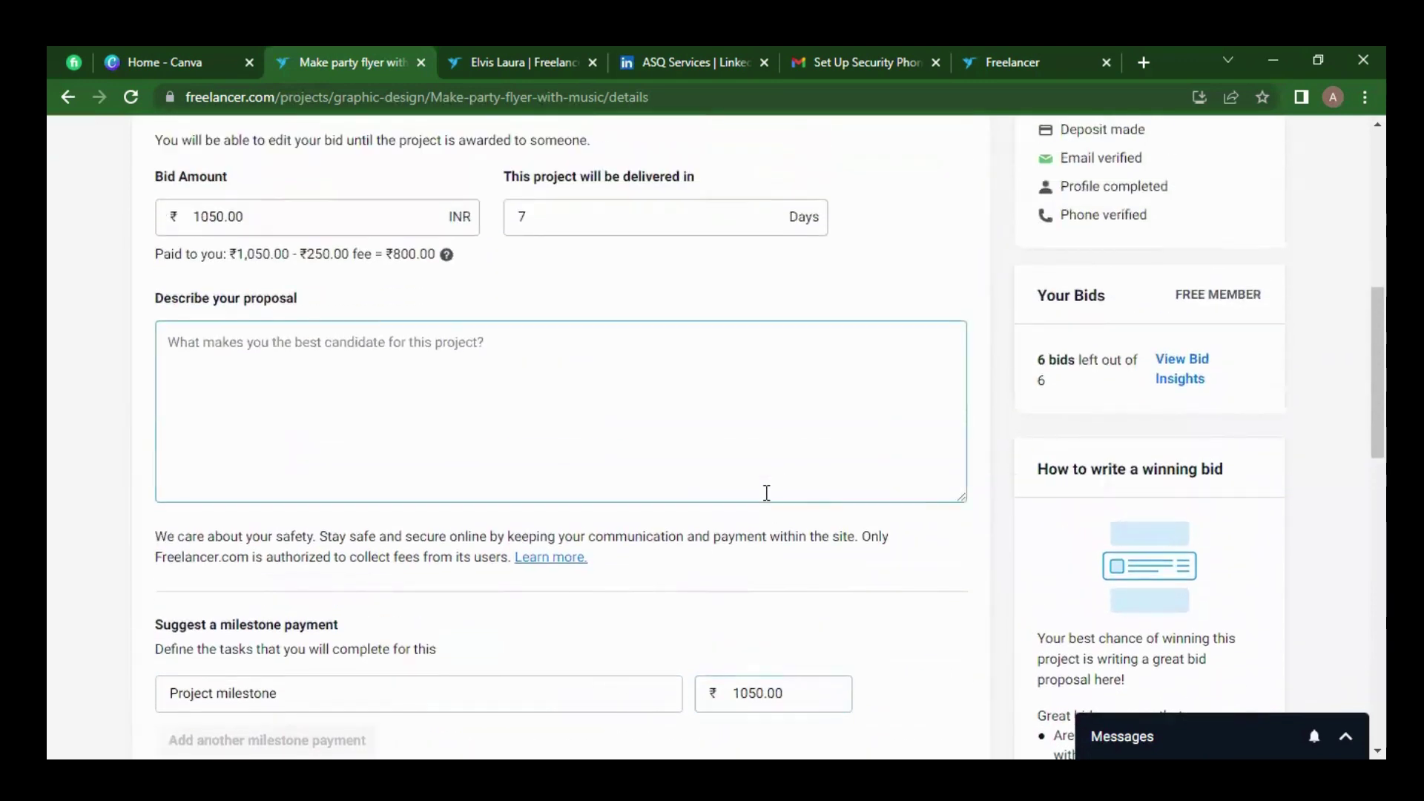
{"action": "scroll", "coordinate": [747, 502], "scroll_direction": "up", "scroll_amount": 2}
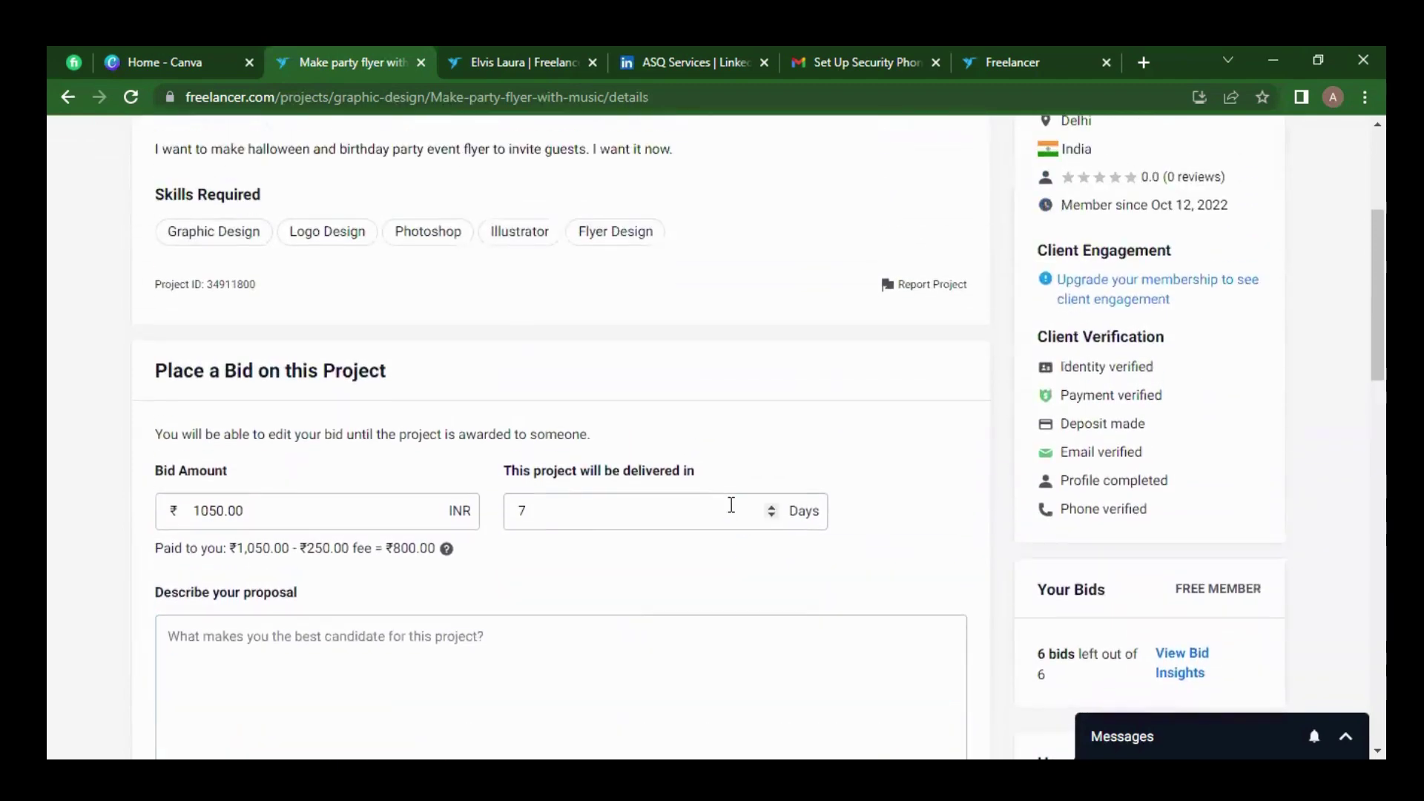
{"action": "scroll", "coordinate": [778, 511], "scroll_direction": "up", "scroll_amount": 2}
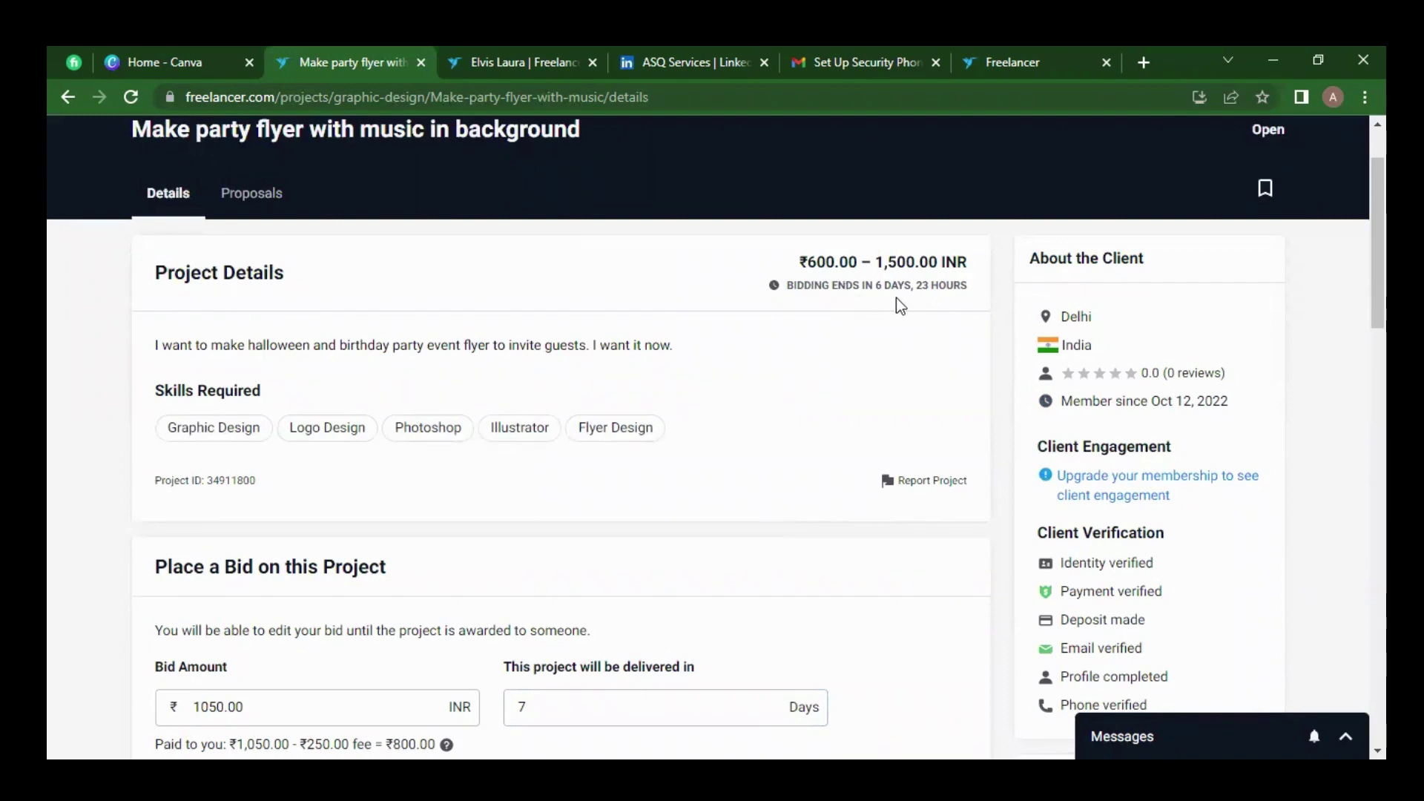
{"action": "scroll", "coordinate": [854, 372], "scroll_direction": "down", "scroll_amount": 4}
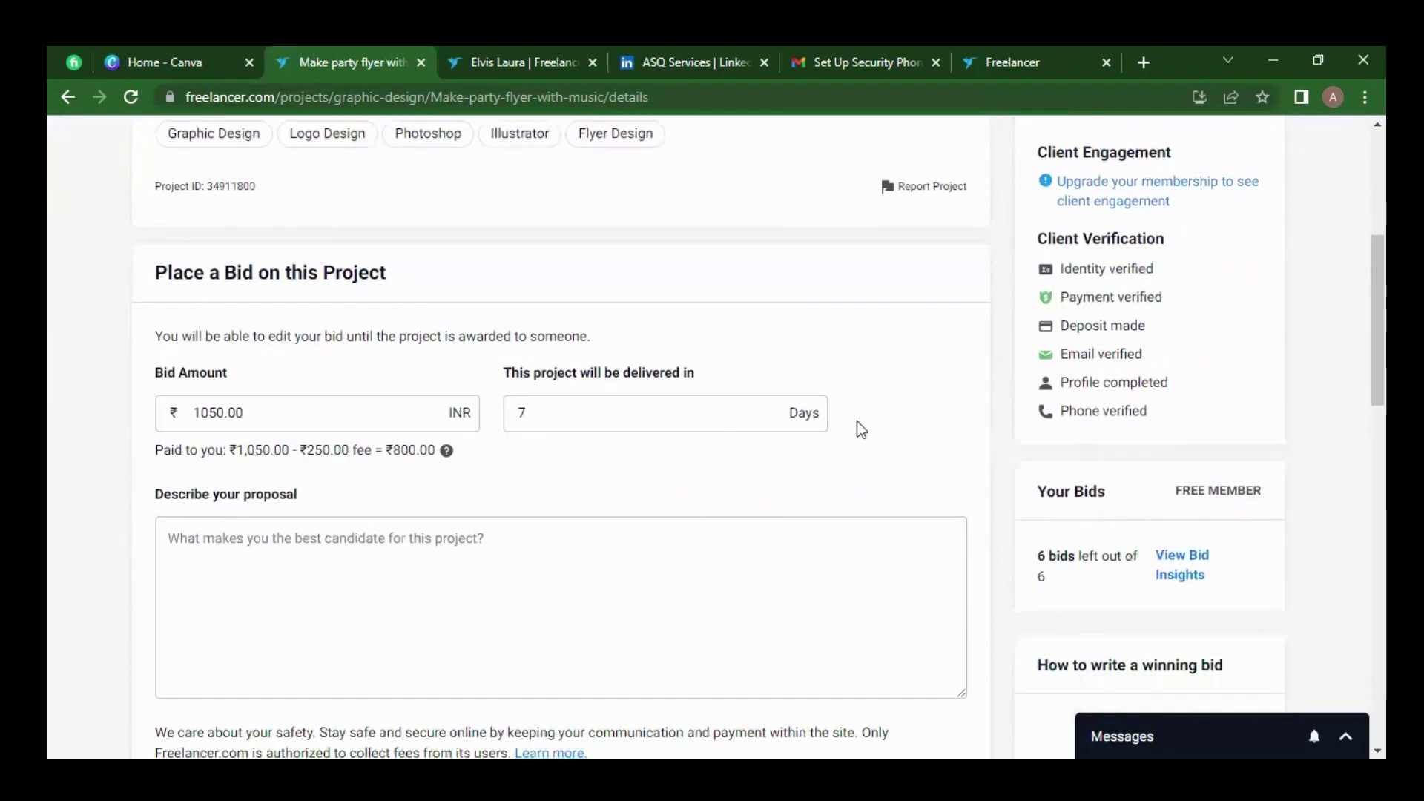
{"action": "scroll", "coordinate": [857, 404], "scroll_direction": "up", "scroll_amount": 4}
{"action": "scroll", "coordinate": [882, 333], "scroll_direction": "down", "scroll_amount": 1}
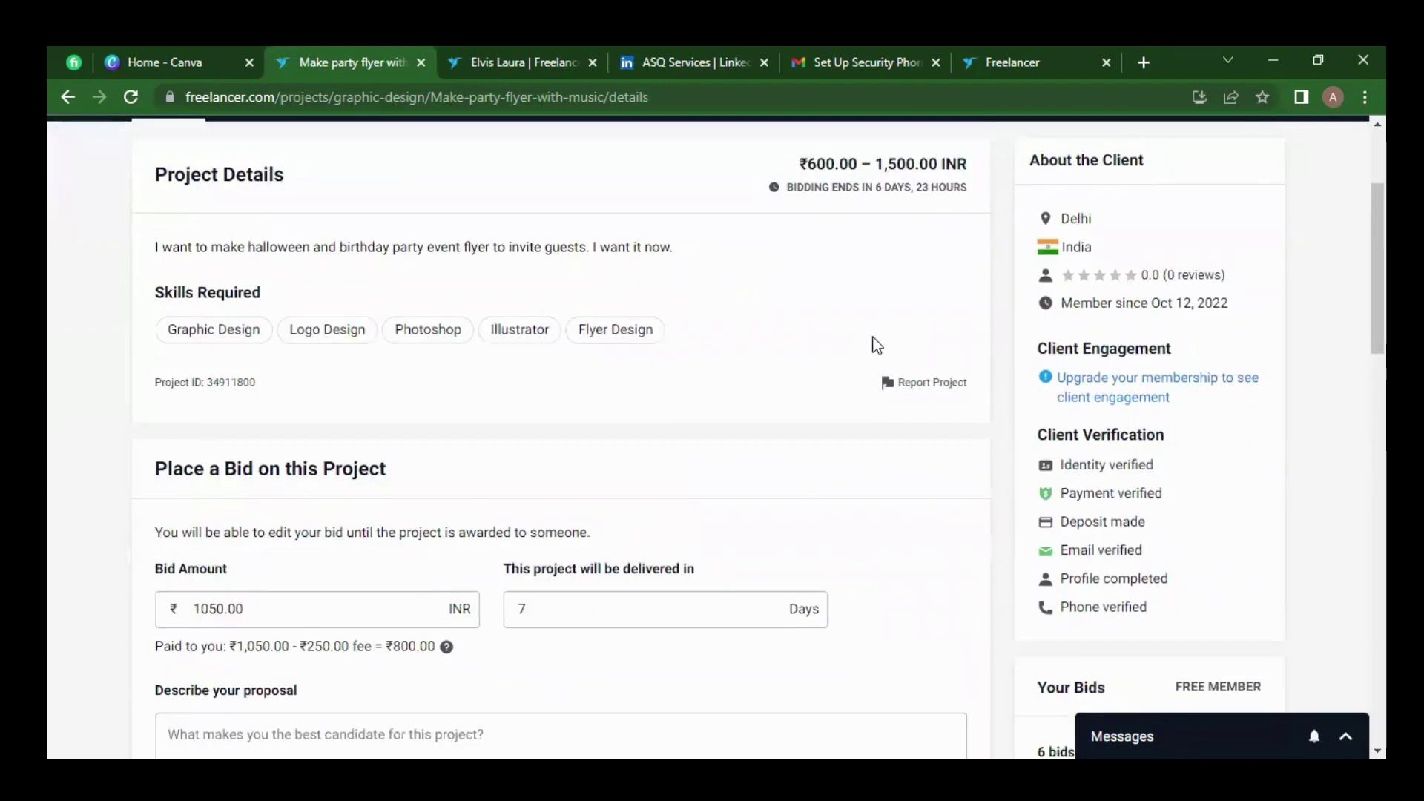
{"action": "scroll", "coordinate": [753, 305], "scroll_direction": "down", "scroll_amount": 1}
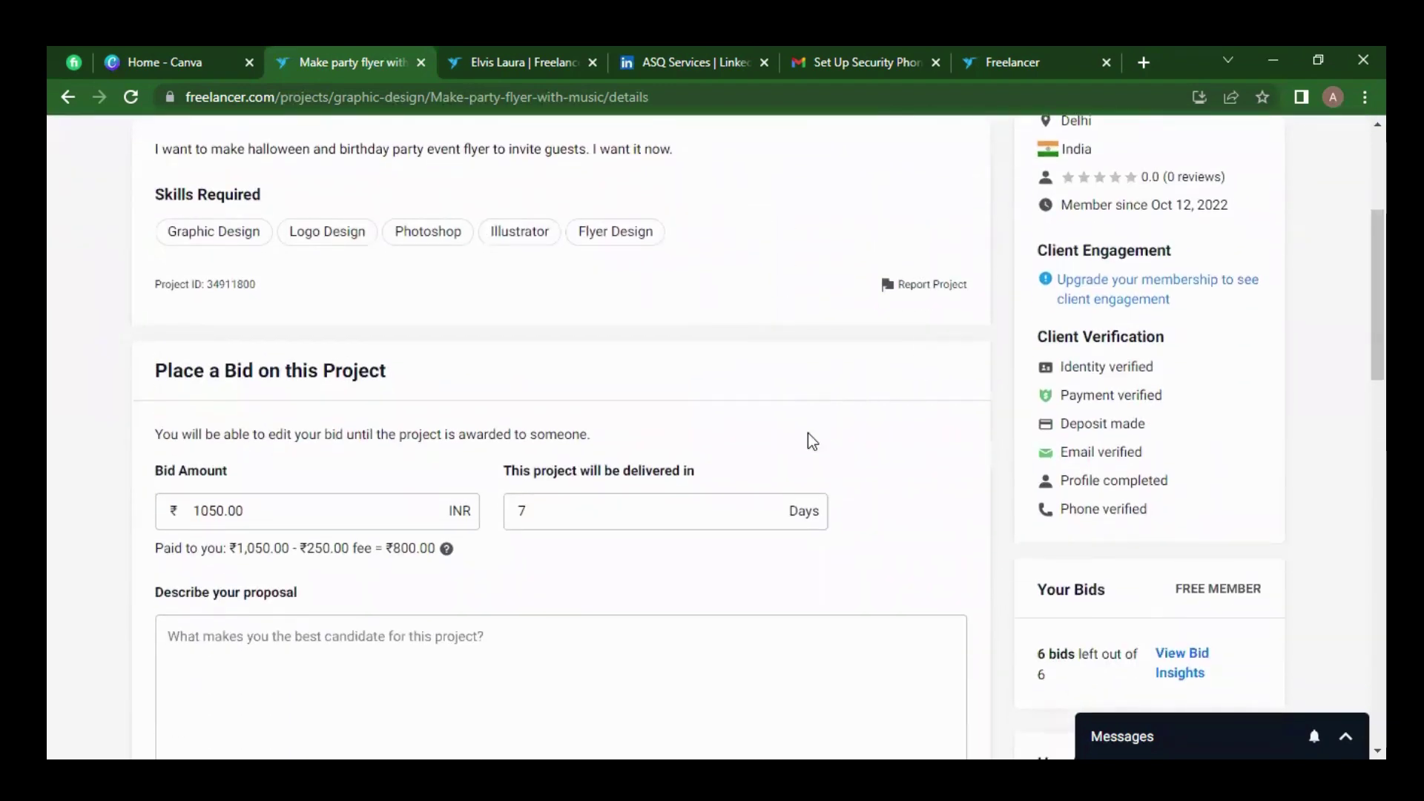
{"action": "left_click", "coordinate": [774, 502]}
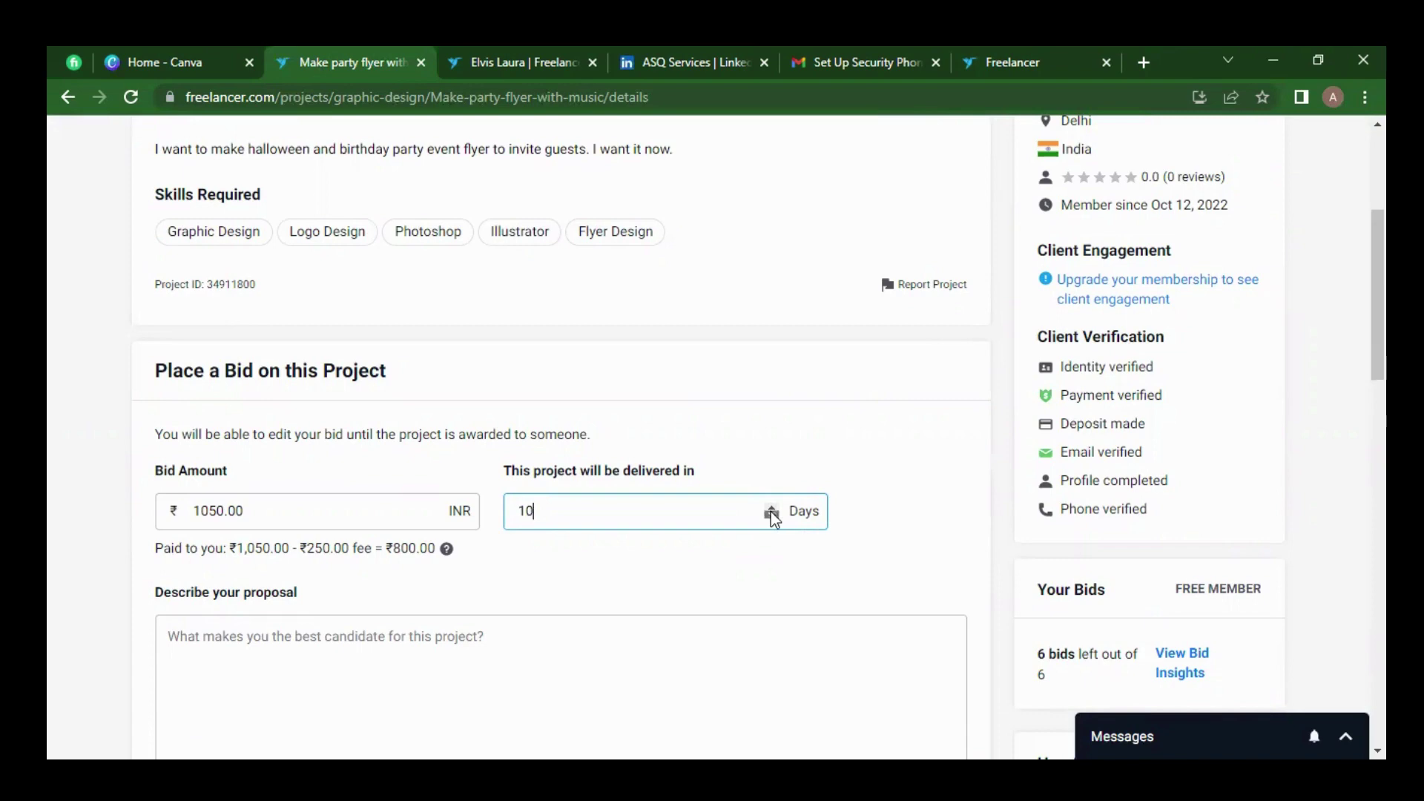
{"action": "left_click", "coordinate": [772, 516]}
{"action": "scroll", "coordinate": [755, 508], "scroll_direction": "down", "scroll_amount": 1}
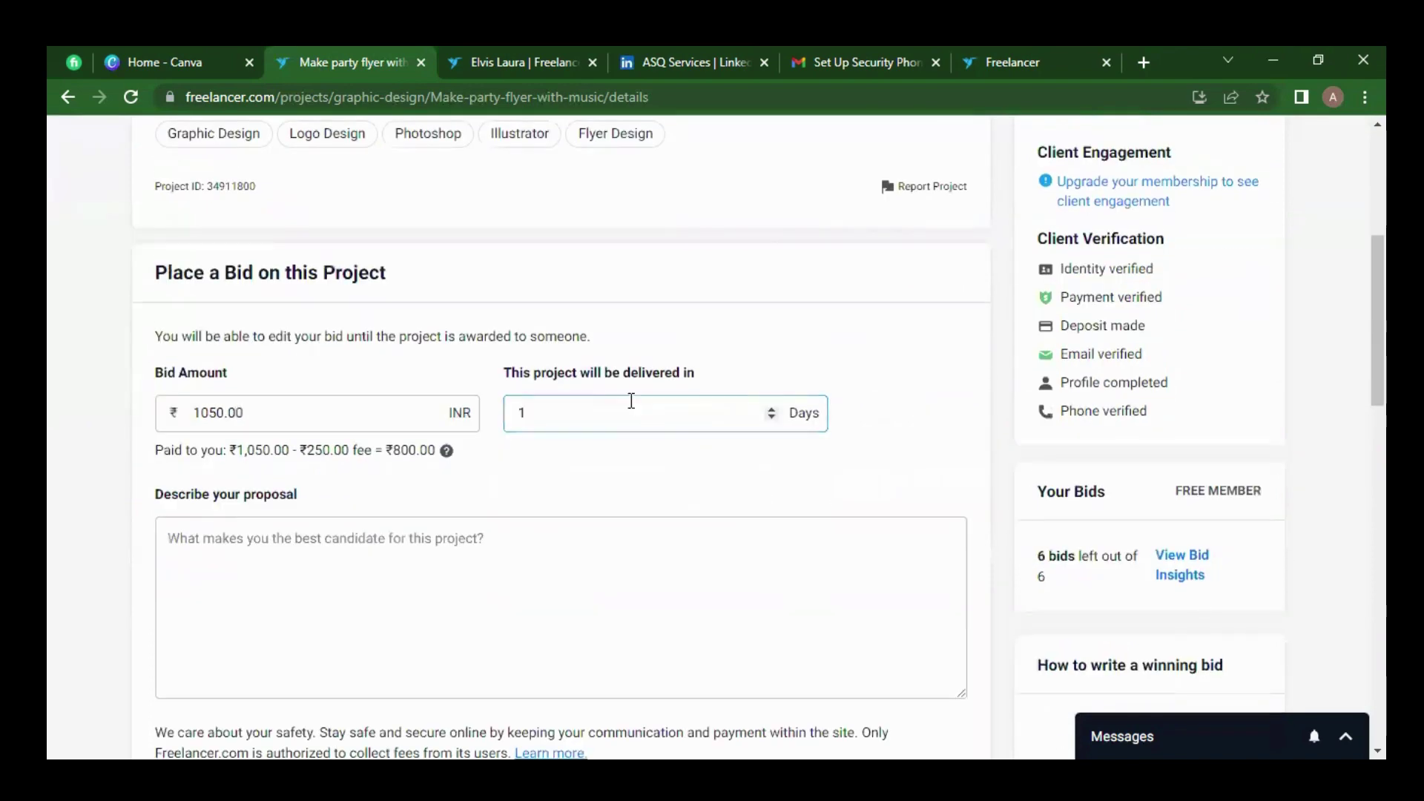
{"action": "left_click", "coordinate": [455, 453]}
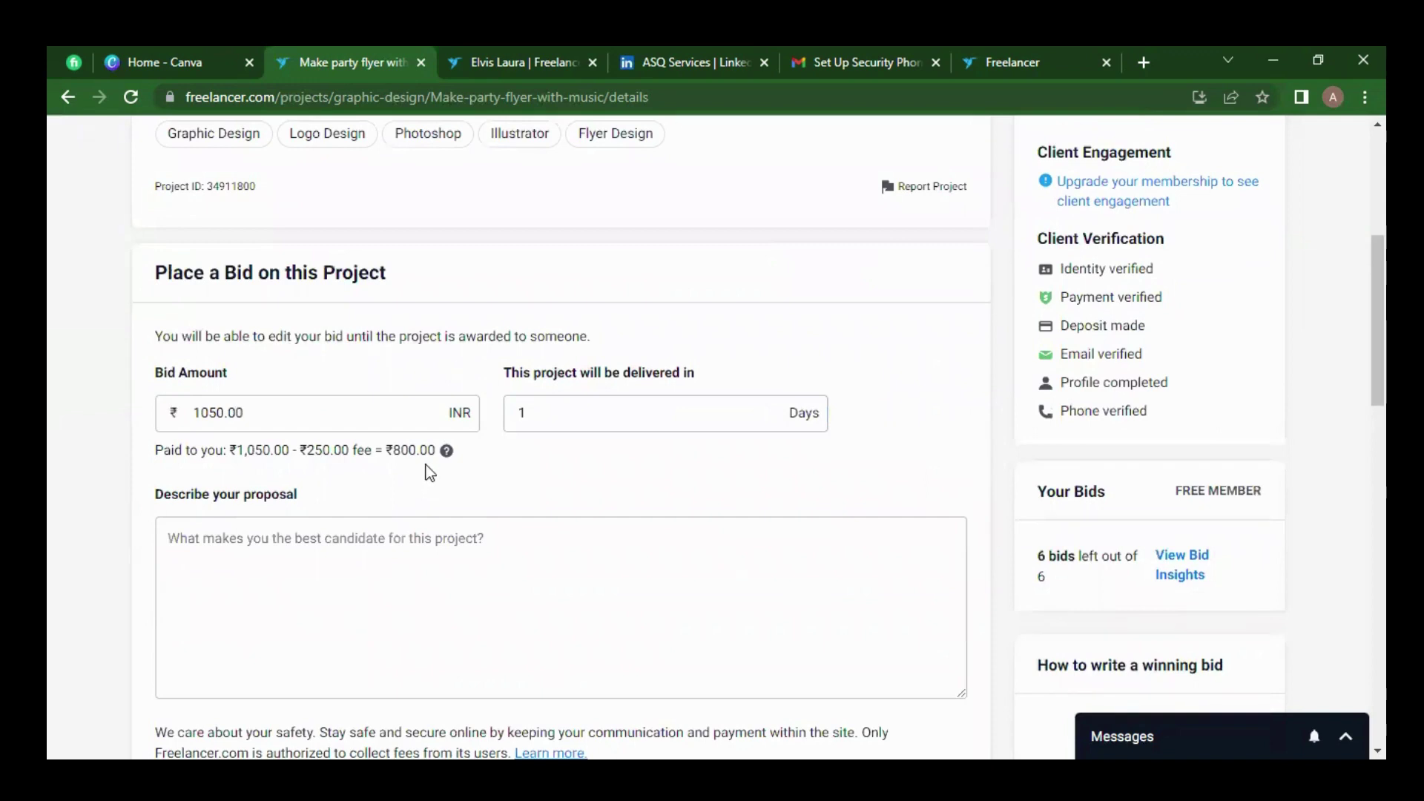
{"action": "left_click", "coordinate": [393, 589]}
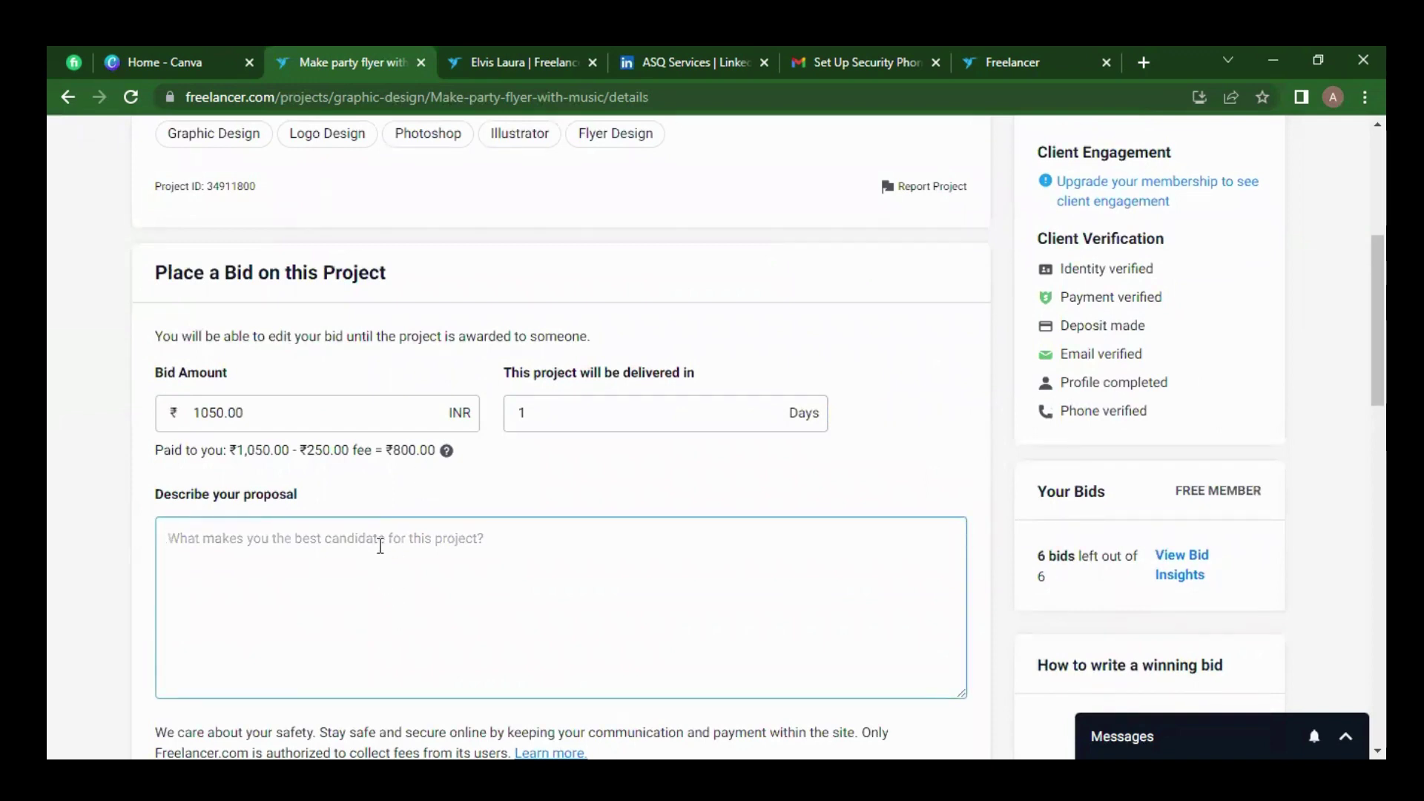
Step: Write a proposal starting 'Hi!! This is' plus the business name, offering graphic design with HD design and source file
{"action": "type", "text": "Hi!!"}
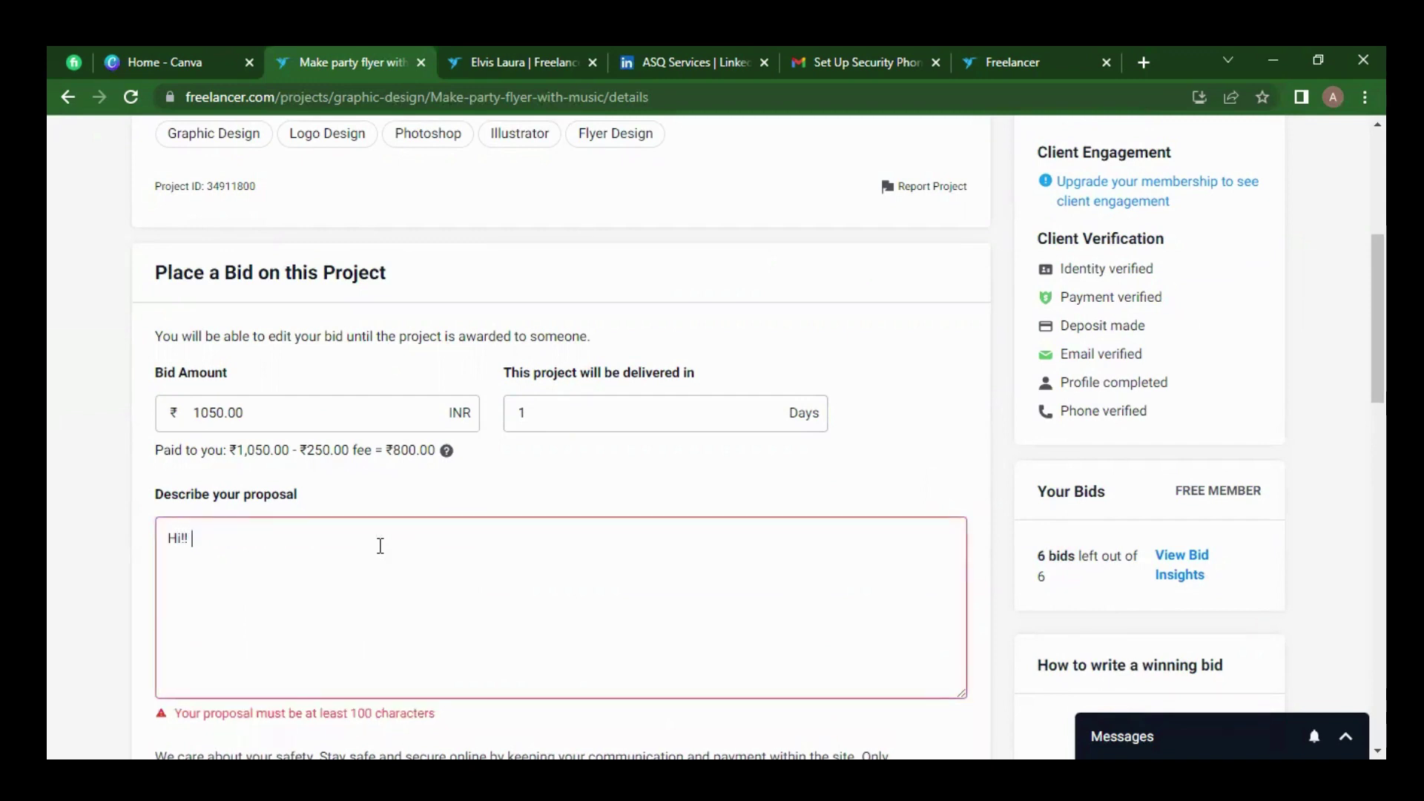
{"action": "type", "text": " t"}
{"action": "type", "text": "This is"}
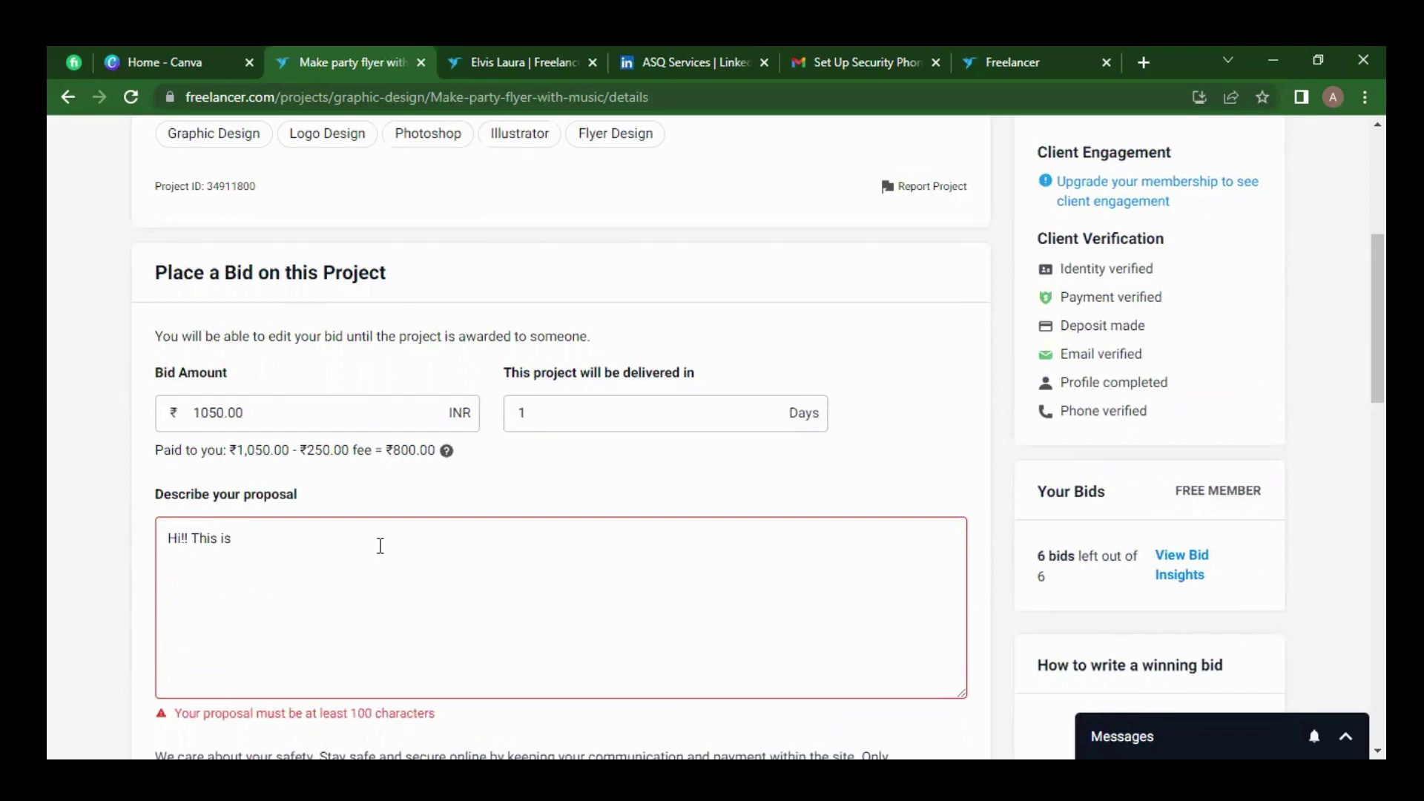
{"action": "type", "text": "Q"}
{"action": "type", "text": "ur"}
{"action": "type", "text": "atula"}
{"action": "key", "text": "BackSpace"}
{"action": "key", "text": "BackSpace"}
{"action": "key", "text": "BackSpace"}
{"action": "key", "text": "BackSpace"}
{"action": "key", "text": "BackSpace"}
{"action": "key", "text": "BackSpace"}
{"action": "key", "text": "BackSpace"}
{"action": "key", "text": "BackSpace"}
{"action": "type", "text": "ASQ.Services"}
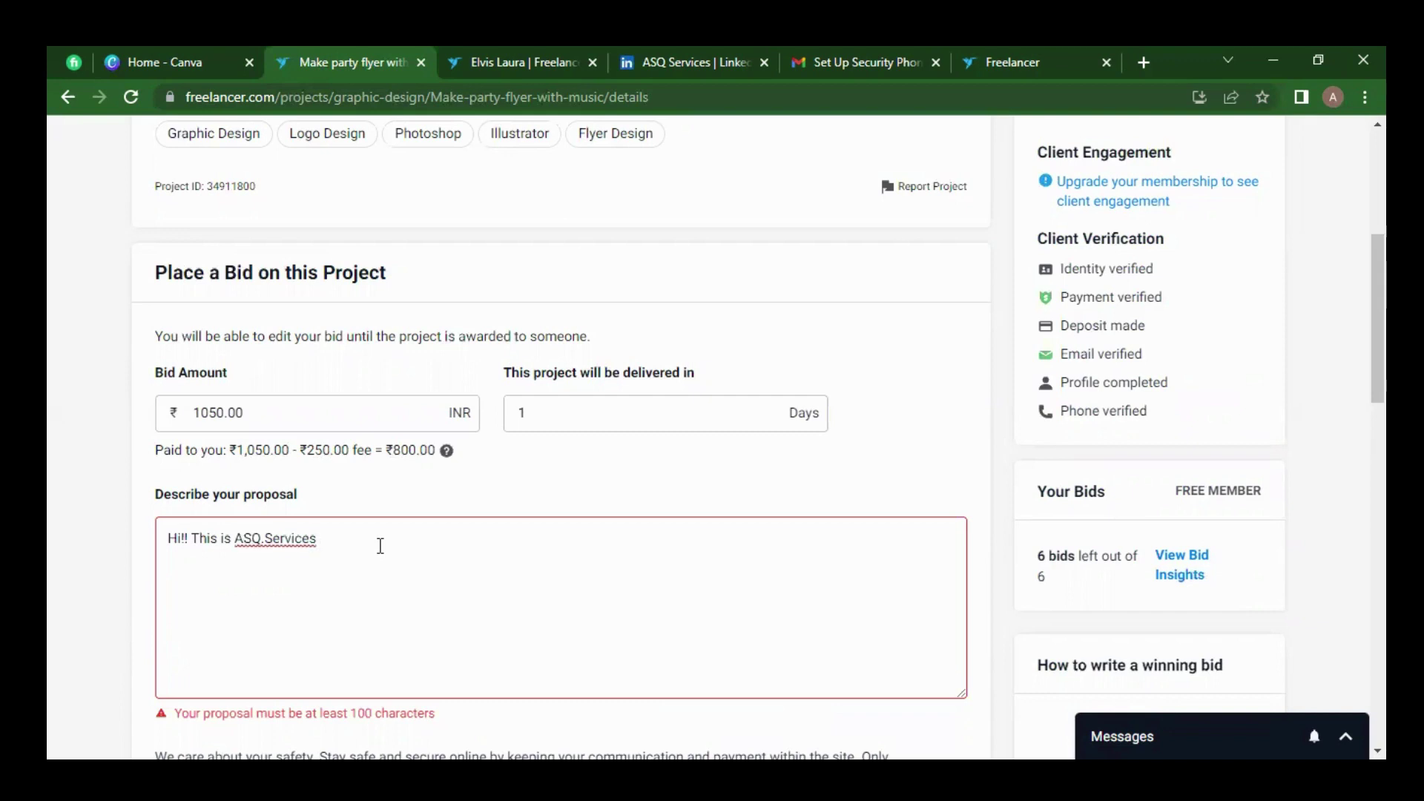
{"action": "type", "text": ". I'm providing gra"}
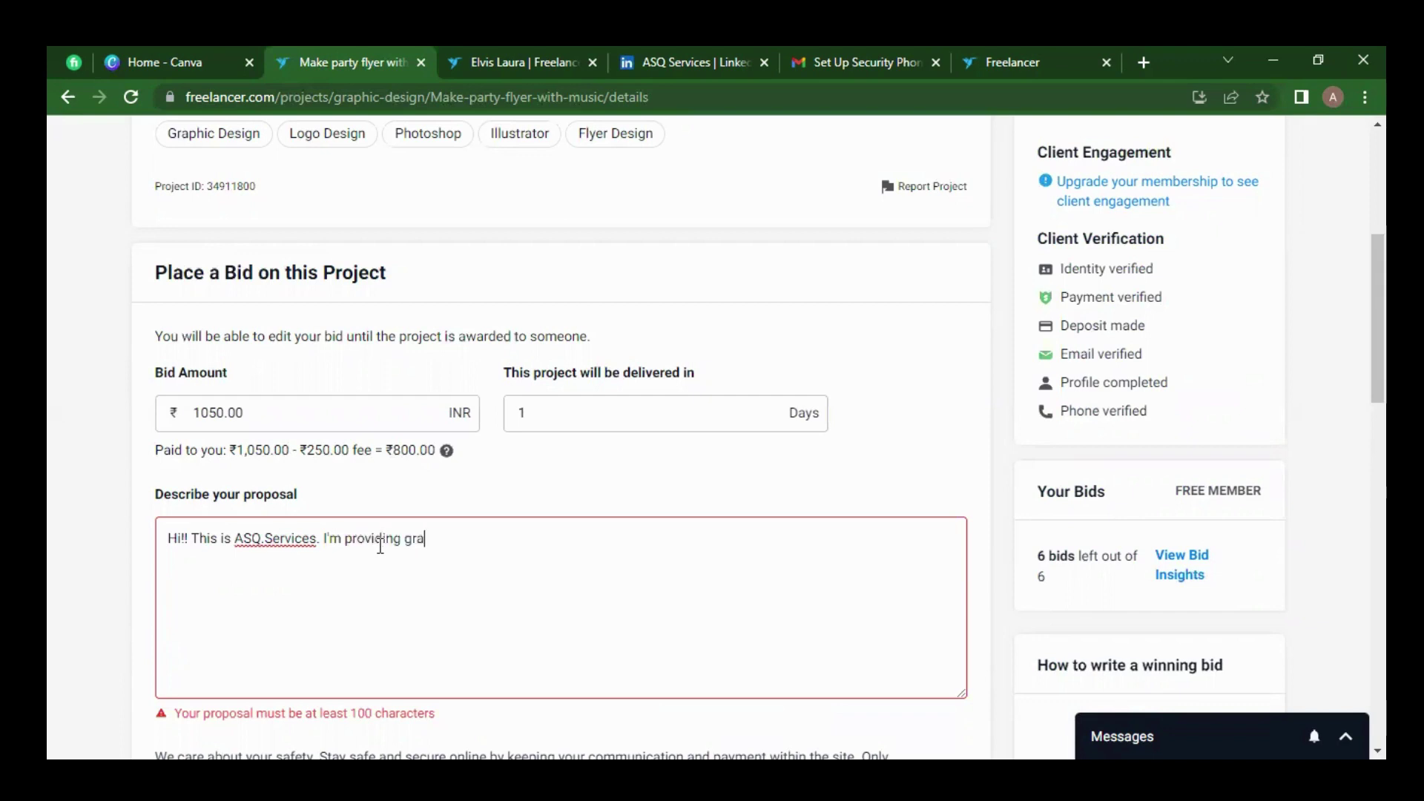
{"action": "type", "text": "phic designing ser"}
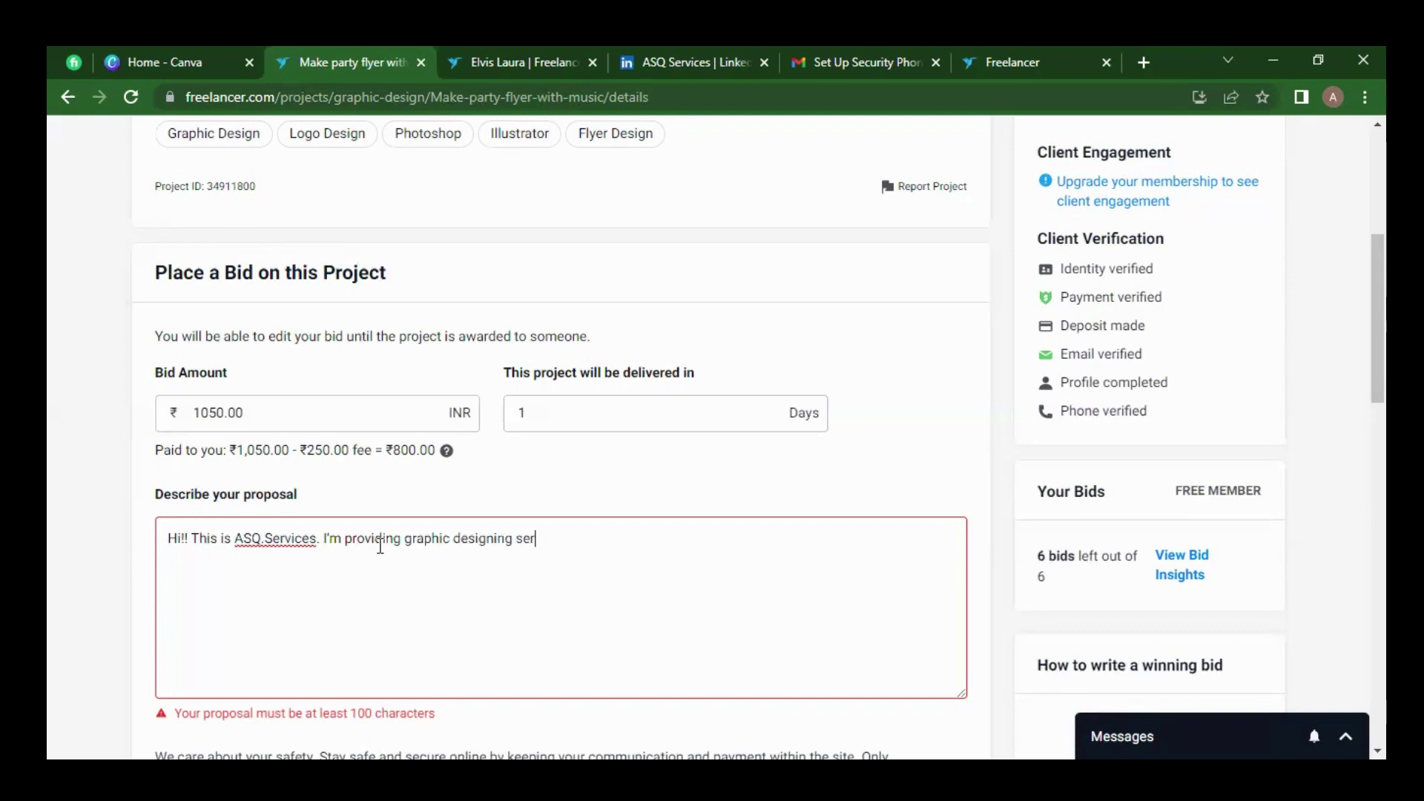
{"action": "type", "text": "vices with hd"}
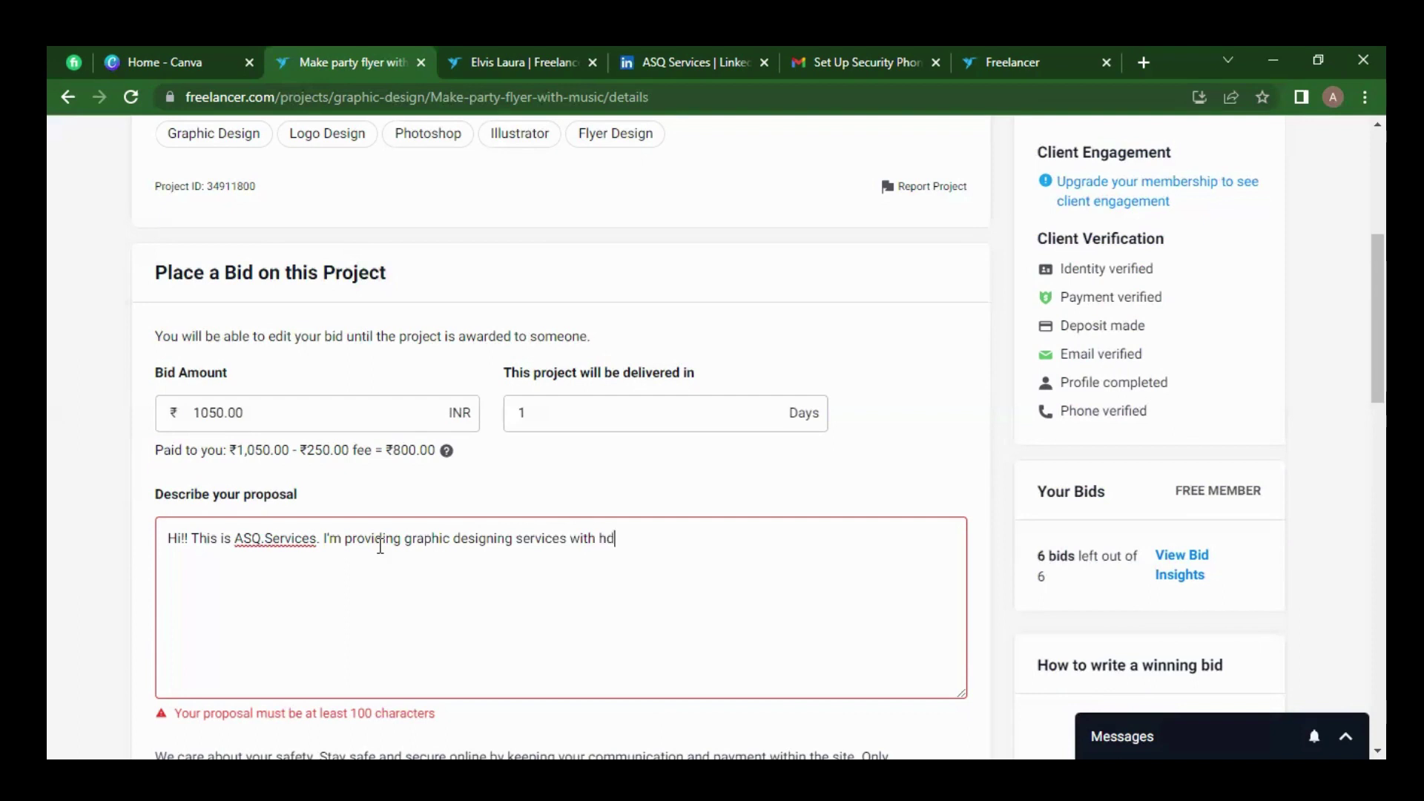
{"action": "type", "text": " design and "}
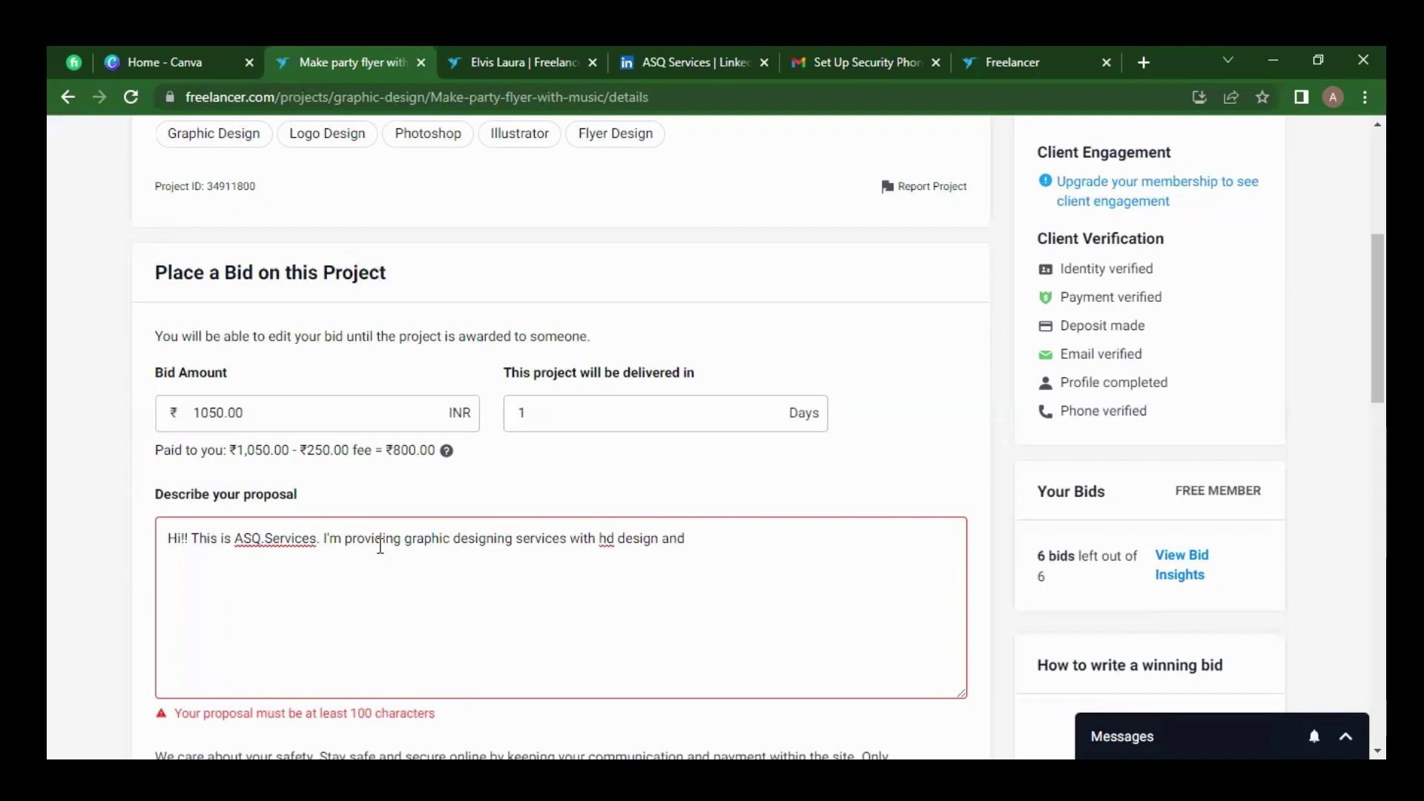
{"action": "type", "text": "with source fil"}
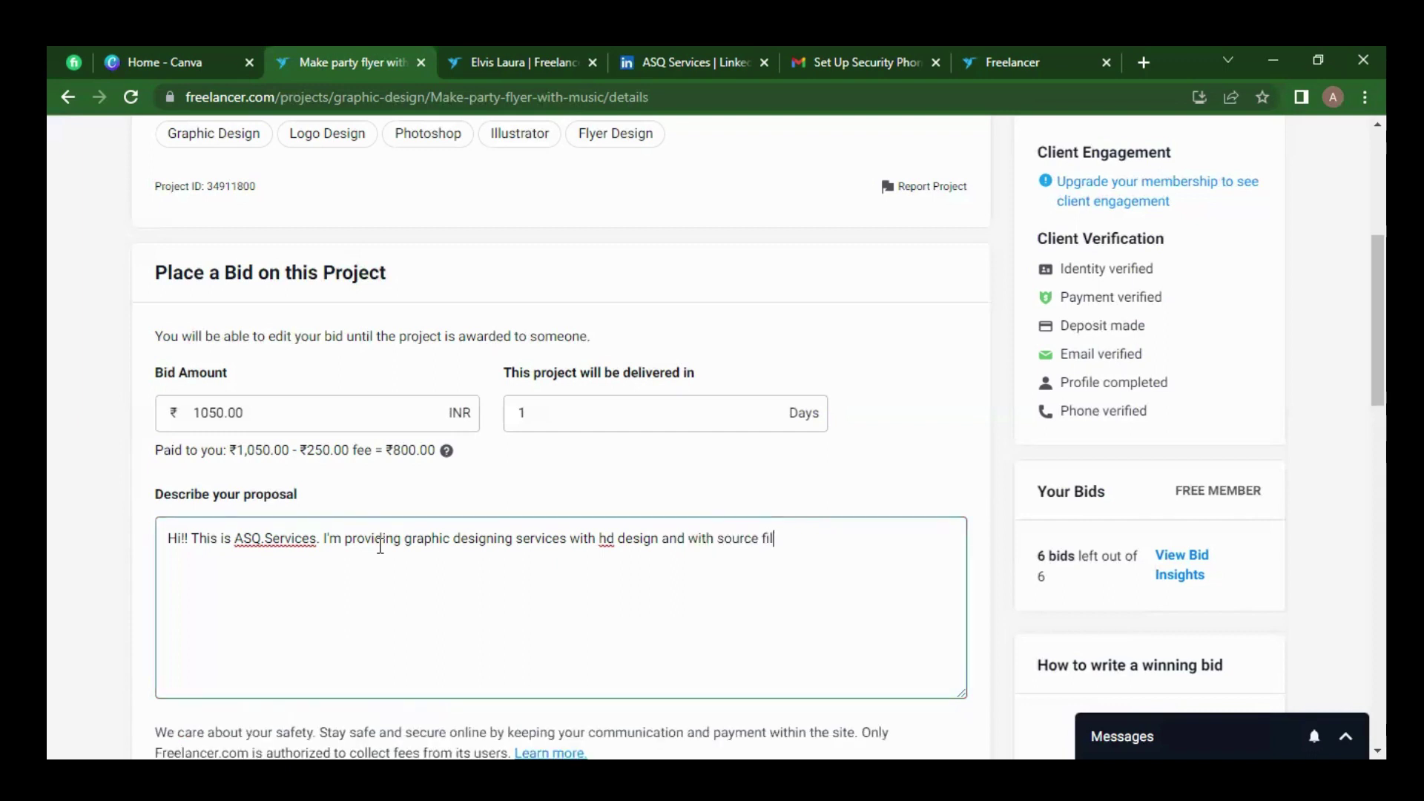
{"action": "type", "text": "e."}
Step: Open the proposal with 'I will create your Logo!' and move the 'Hi' greeting onto a new line
{"action": "type", "text": "I will"}
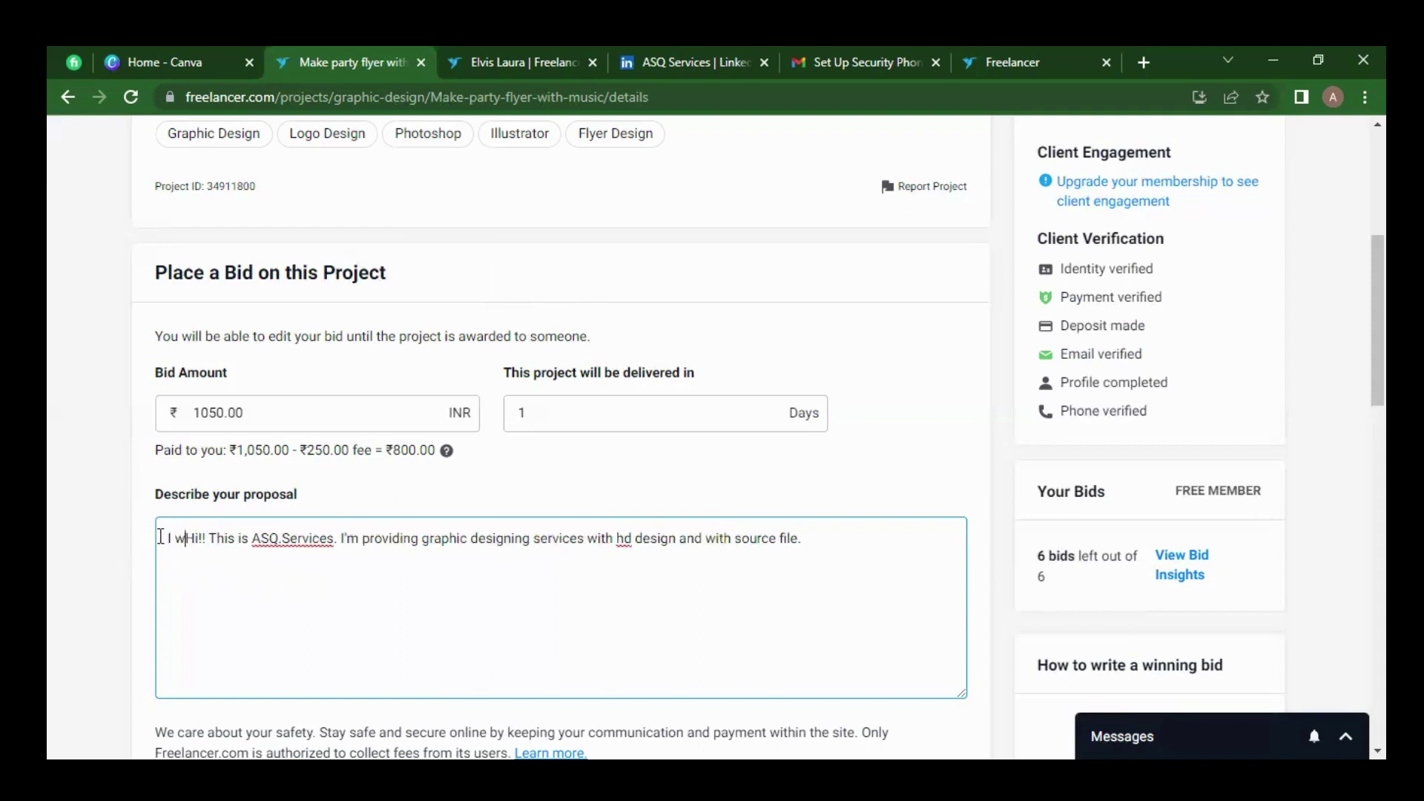
{"action": "type", "text": " create"}
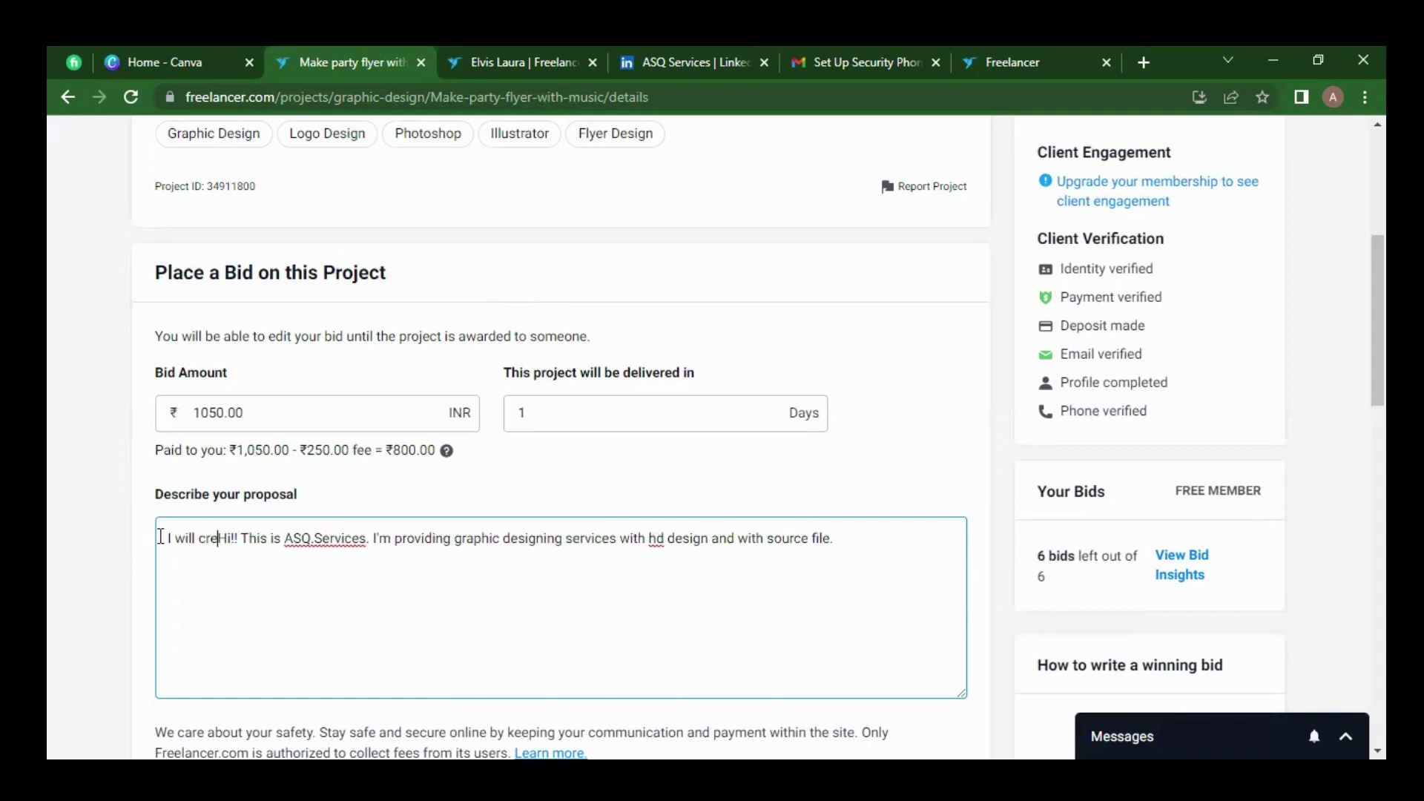
{"action": "type", "text": " you"}
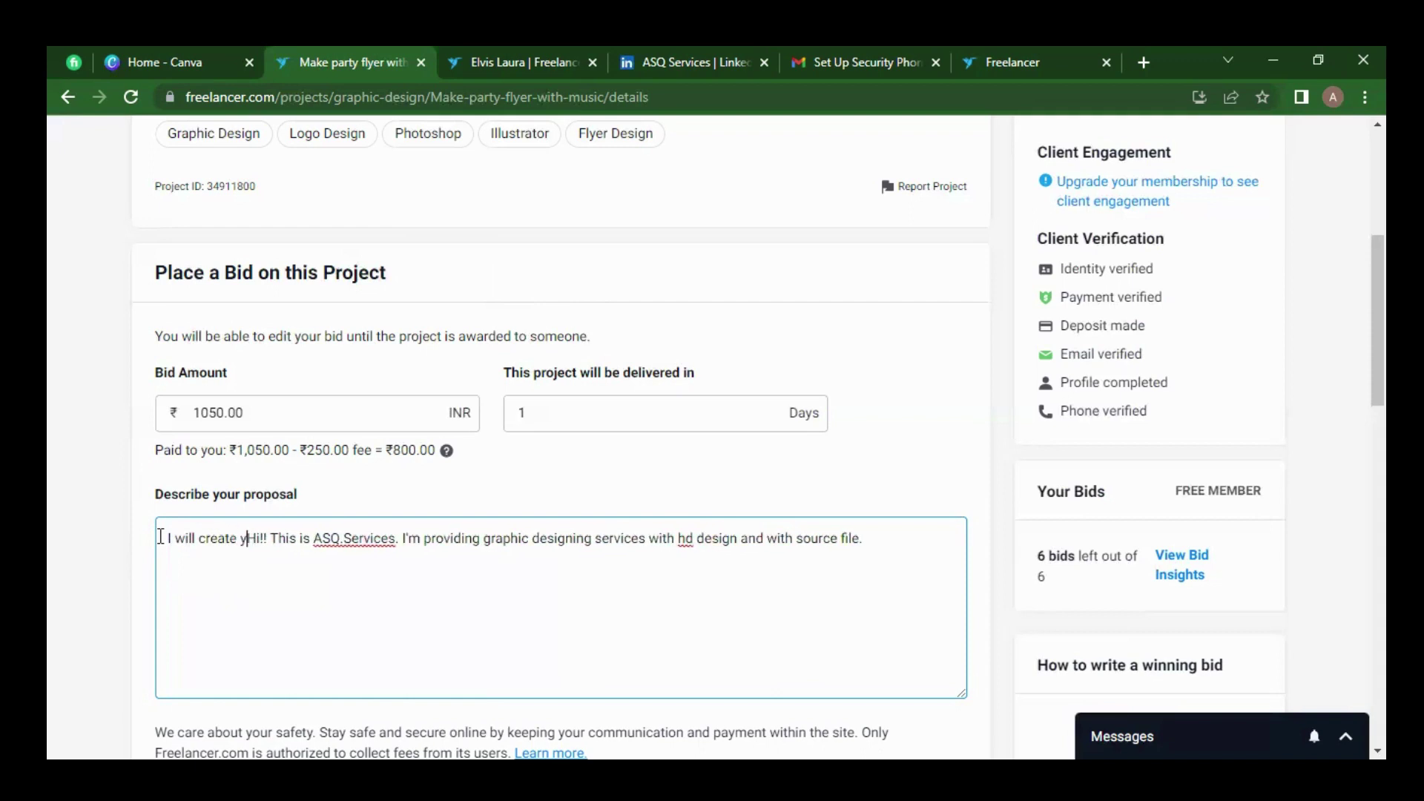
{"action": "type", "text": "r "}
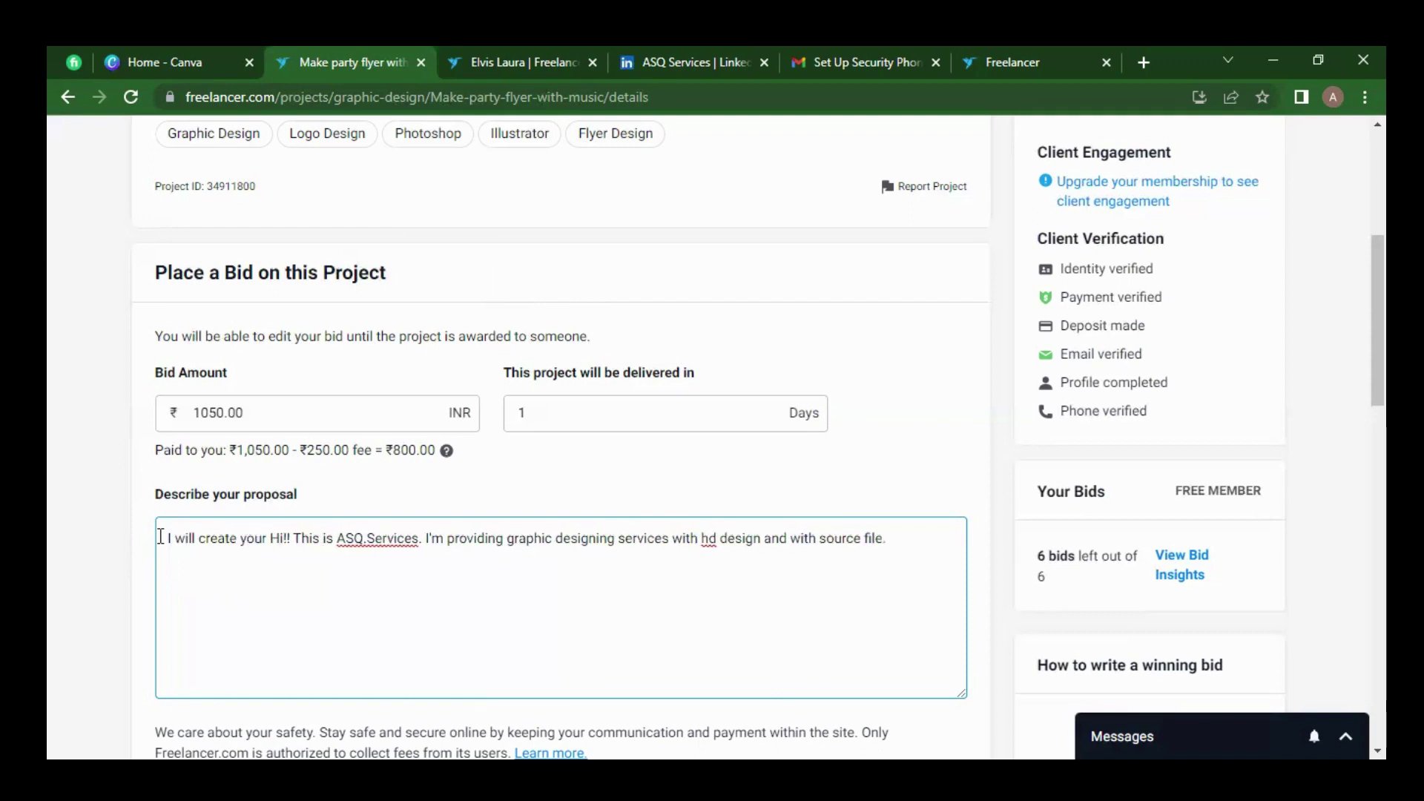
{"action": "type", "text": "L"}
{"action": "key", "text": "Tab"}
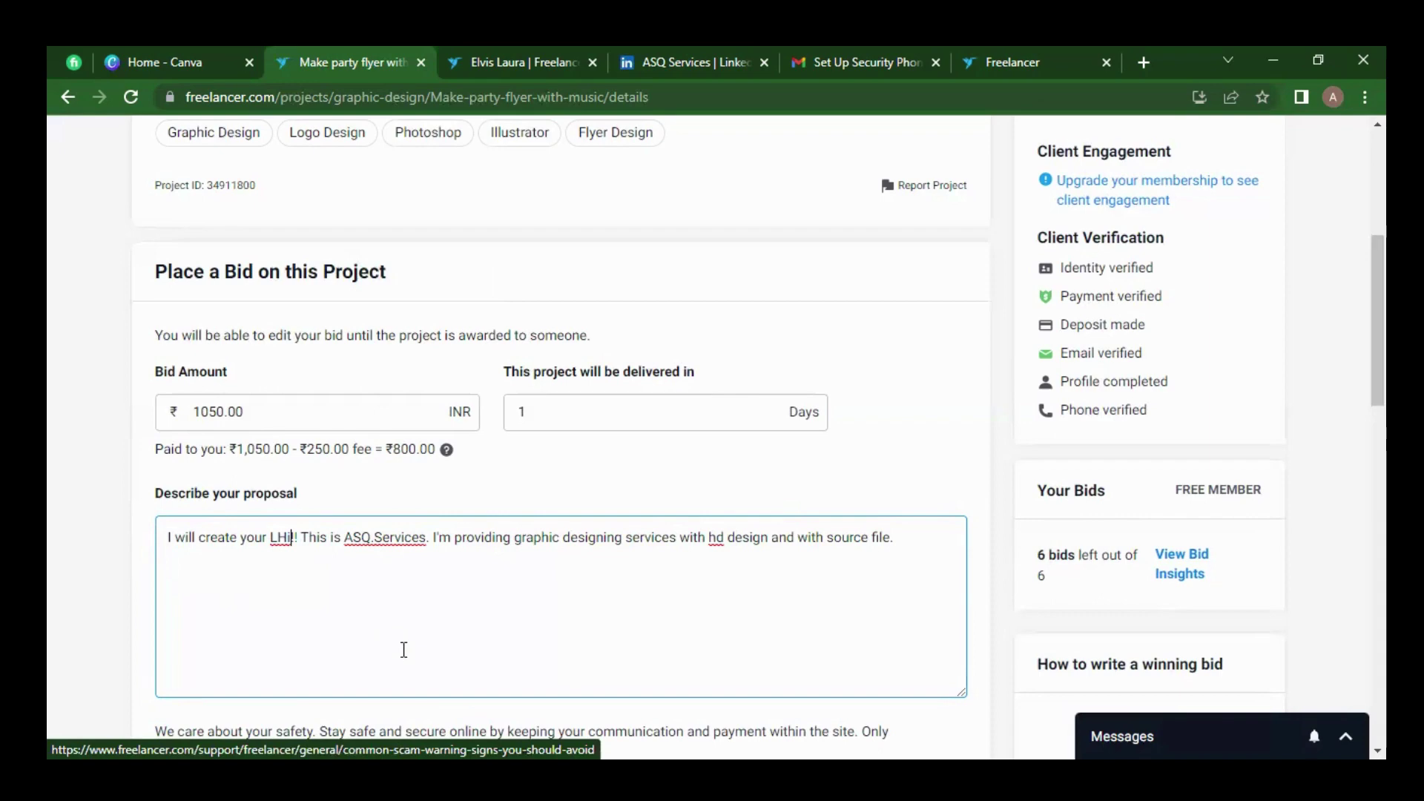
{"action": "key", "text": "BackSpace"}
{"action": "key", "text": "BackSpace"}
{"action": "type", "text": "ogo"}
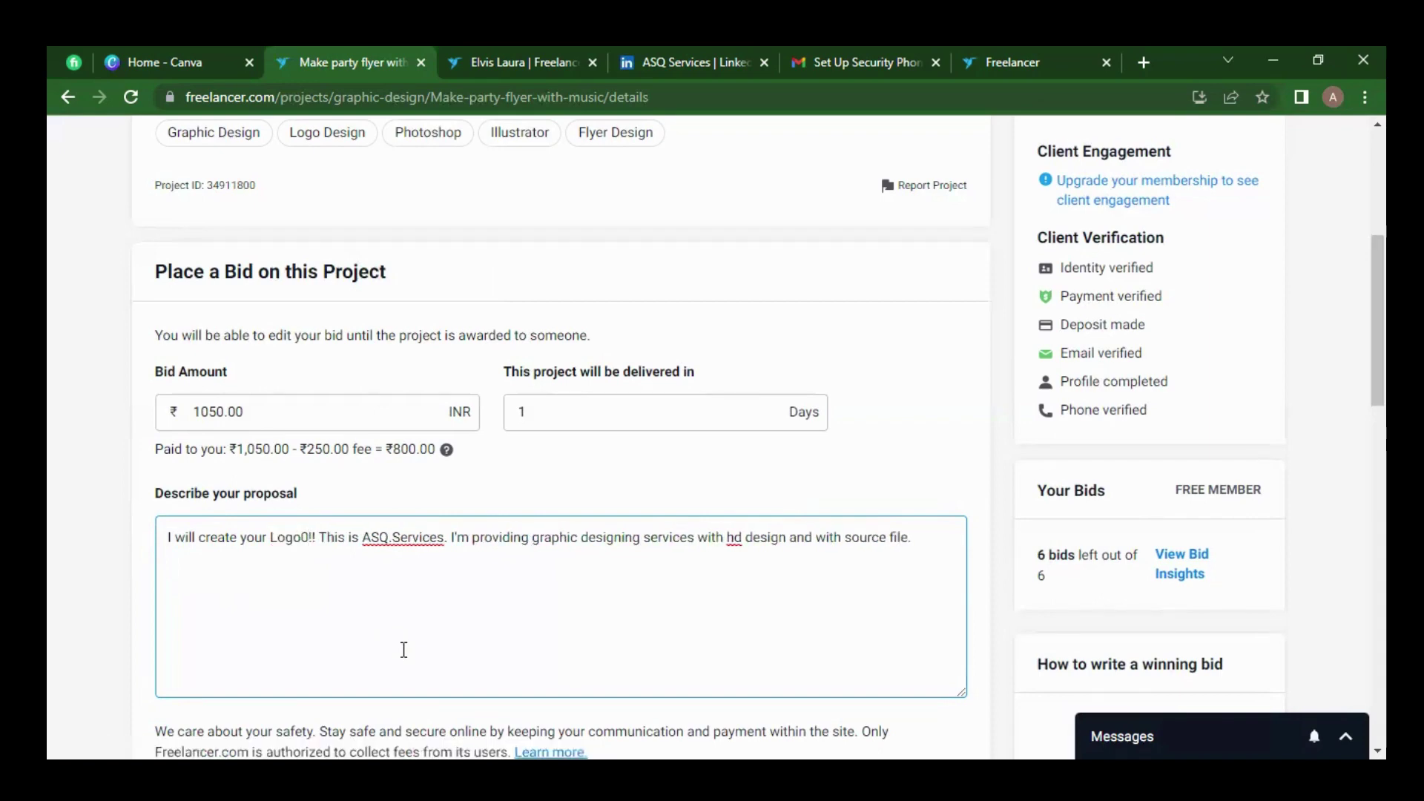
{"action": "type", "text": "0"}
{"action": "key", "text": "BackSpace"}
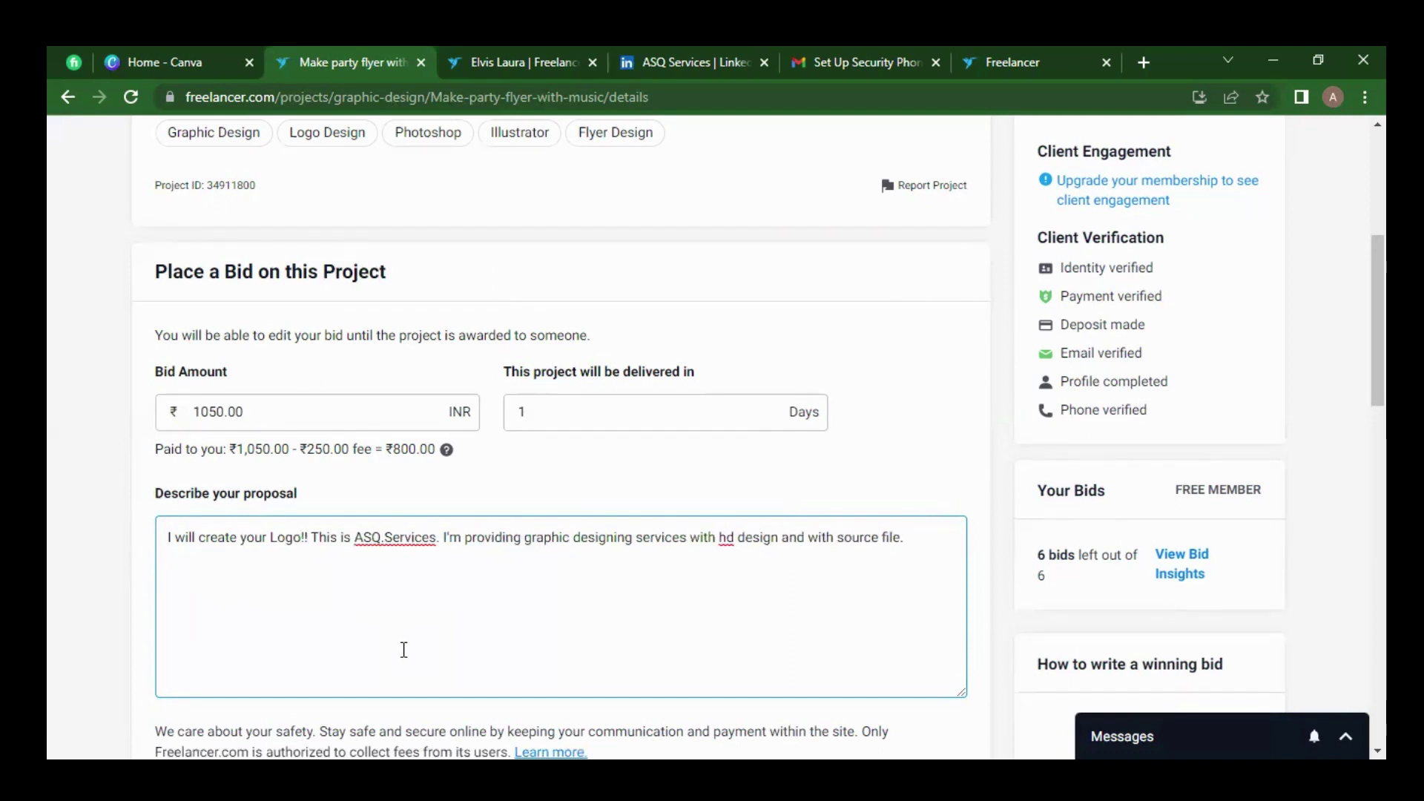
{"action": "key", "text": "BackSpace"}
{"action": "key", "text": "Return"}
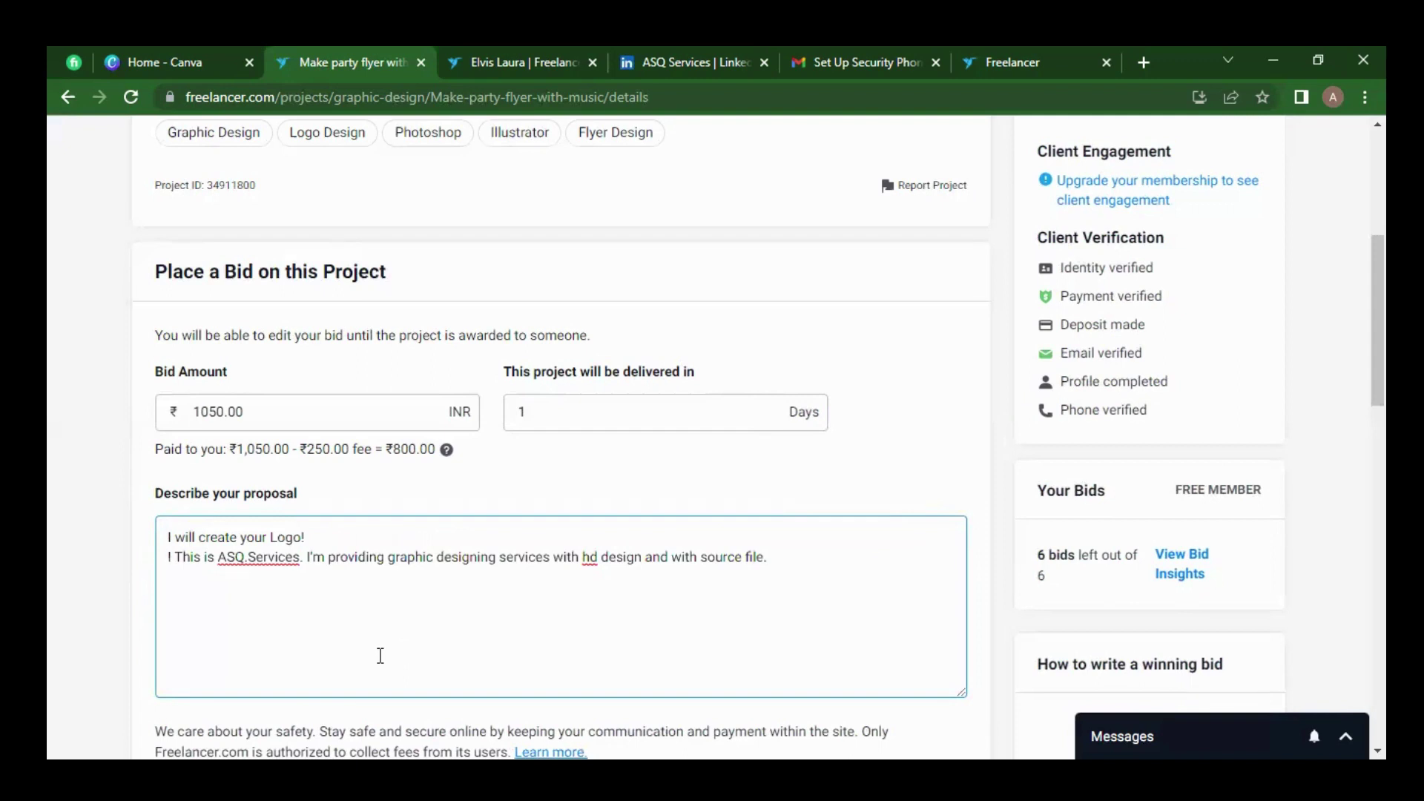
{"action": "type", "text": "H"}
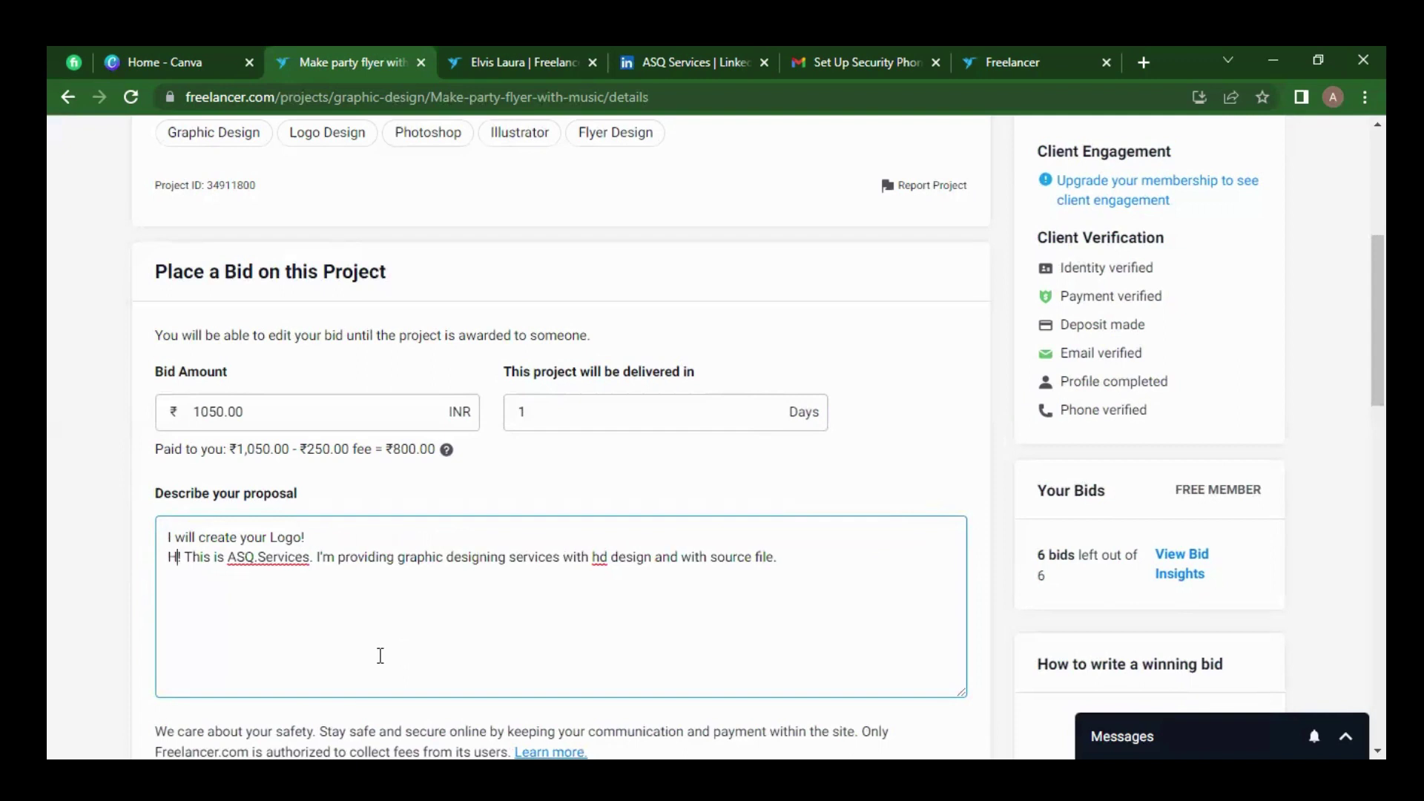
{"action": "type", "text": "i"}
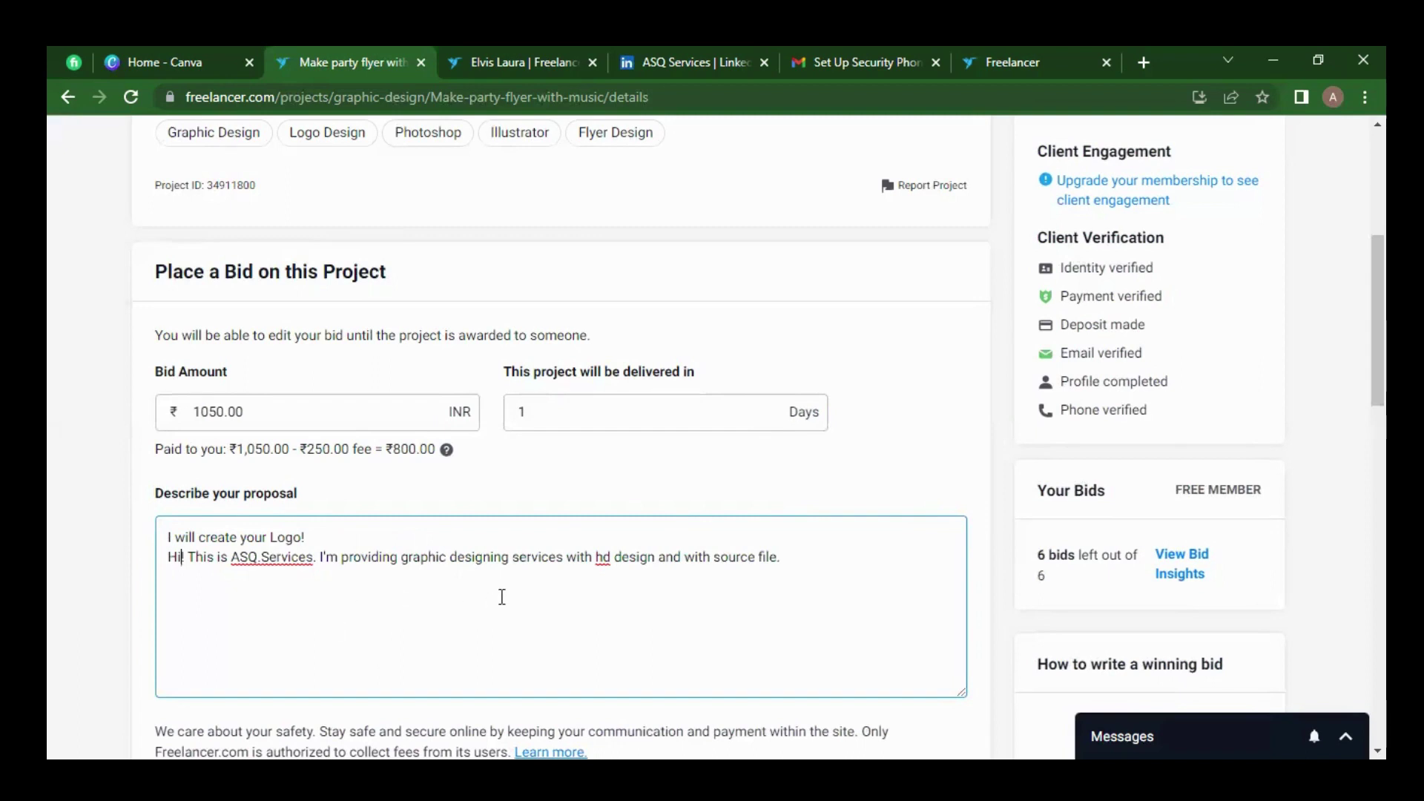
Step: Change 'hd design' to 'HD results' and end the proposal with 'and unlimited revisions also.'
{"action": "right_click", "coordinate": [604, 556]}
{"action": "left_click", "coordinate": [619, 572]}
{"action": "key", "text": "BackSpace"}
{"action": "key", "text": "BackSpace"}
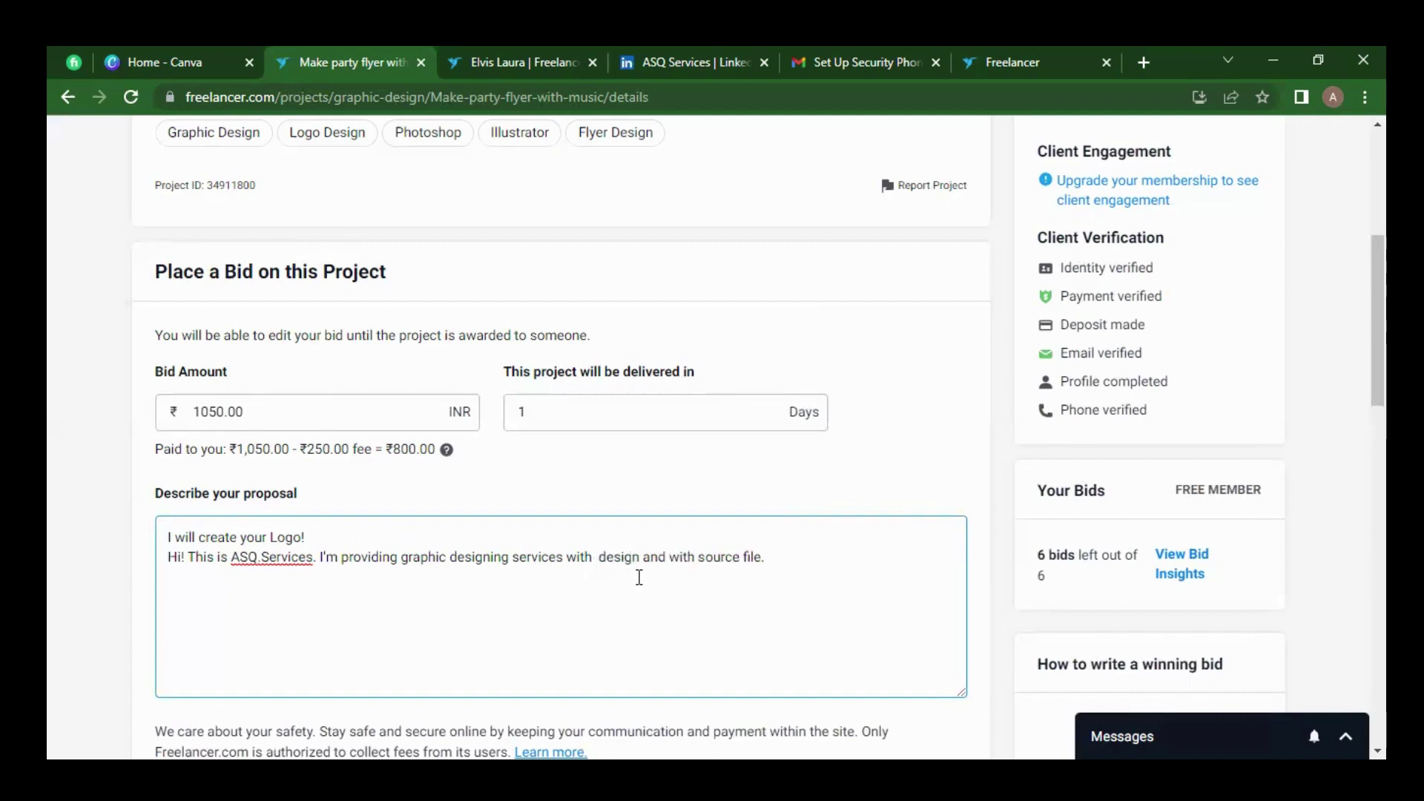
{"action": "type", "text": "HD"}
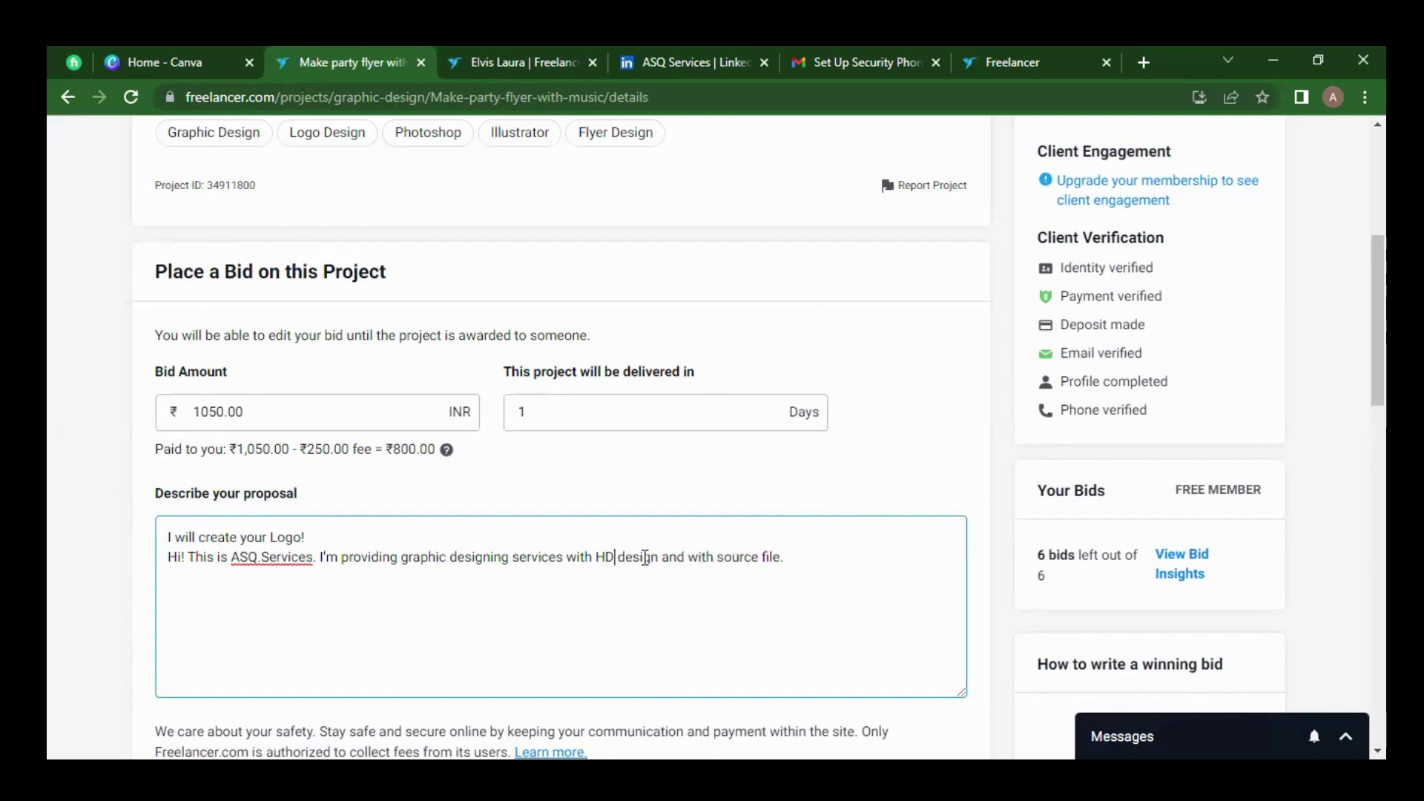
{"action": "left_click", "coordinate": [663, 558]}
{"action": "key", "text": "BackSpace"}
{"action": "key", "text": "BackSpace"}
{"action": "key", "text": "BackSpace"}
{"action": "key", "text": "BackSpace"}
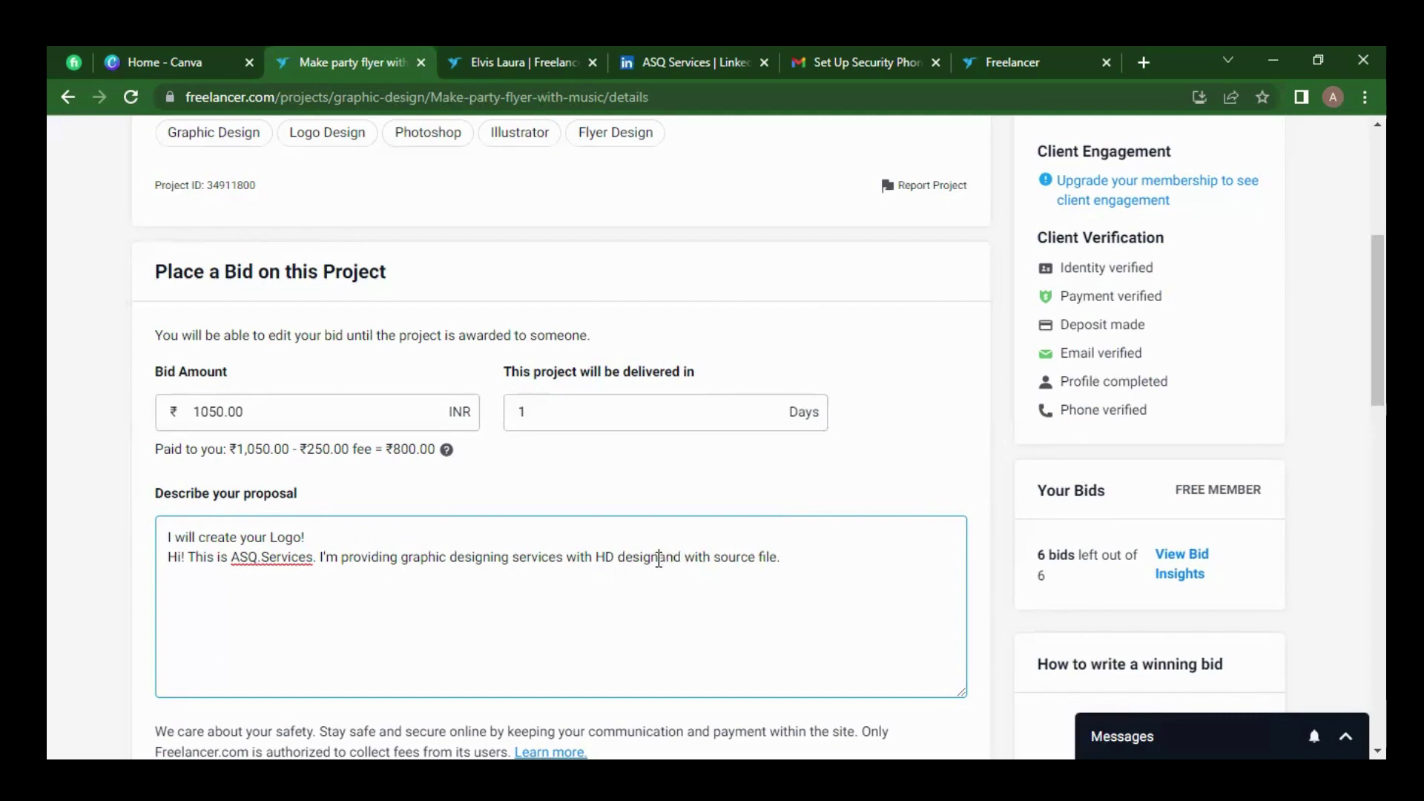
{"action": "key", "text": "BackSpace"}
{"action": "key", "text": "BackSpace"}
{"action": "key", "text": "BackSpace"}
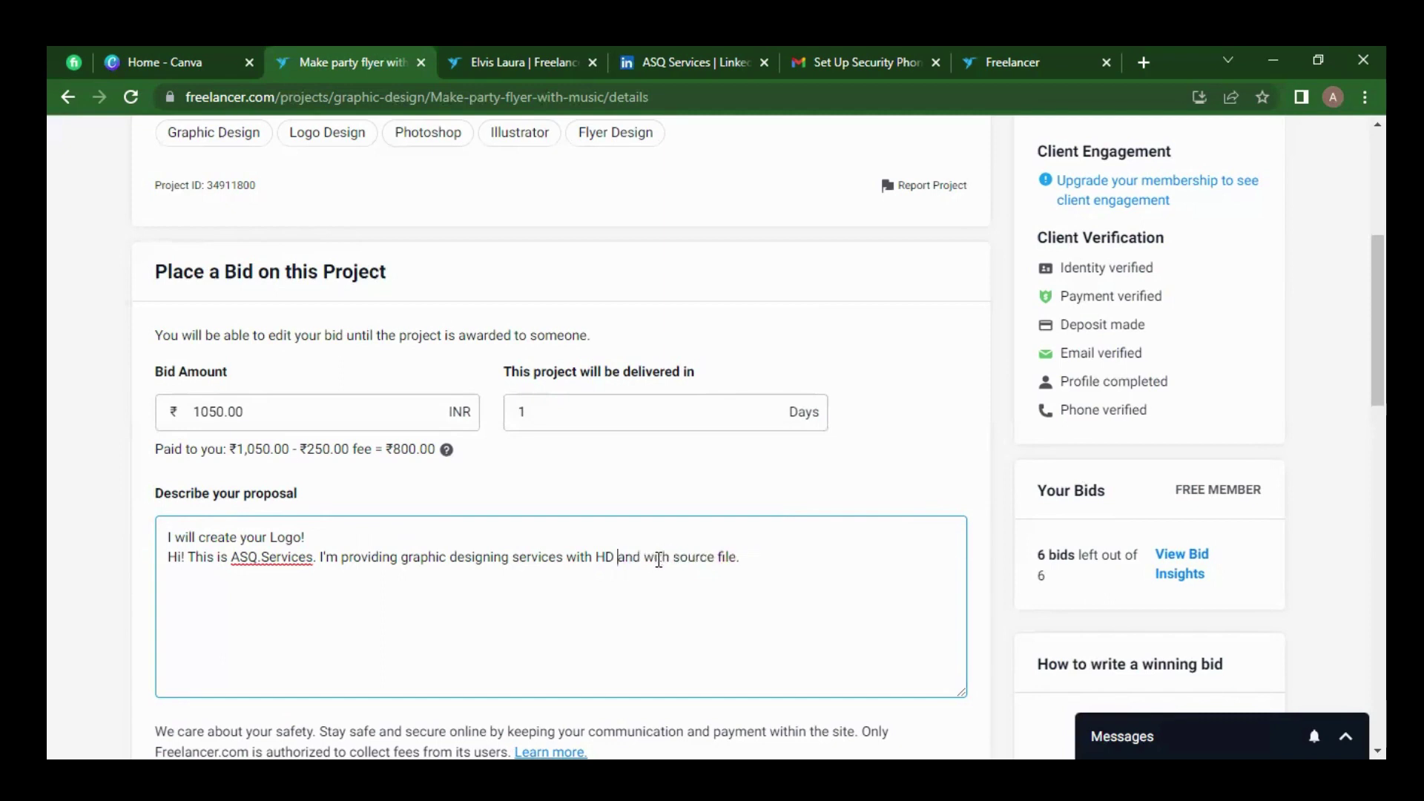
{"action": "type", "text": "results"}
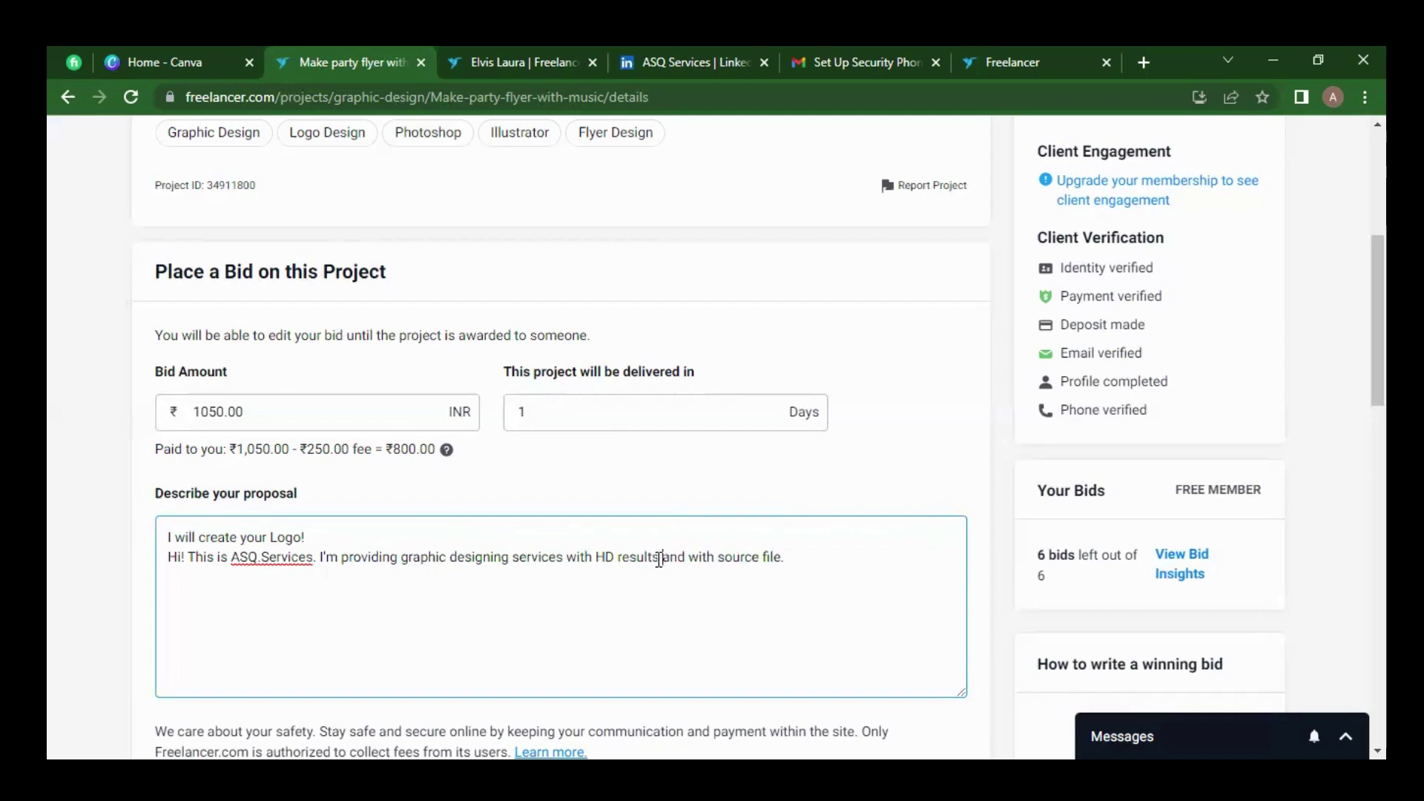
{"action": "left_click", "coordinate": [789, 553]}
{"action": "key", "text": "BackSpace"}
{"action": "type", "text": "also"}
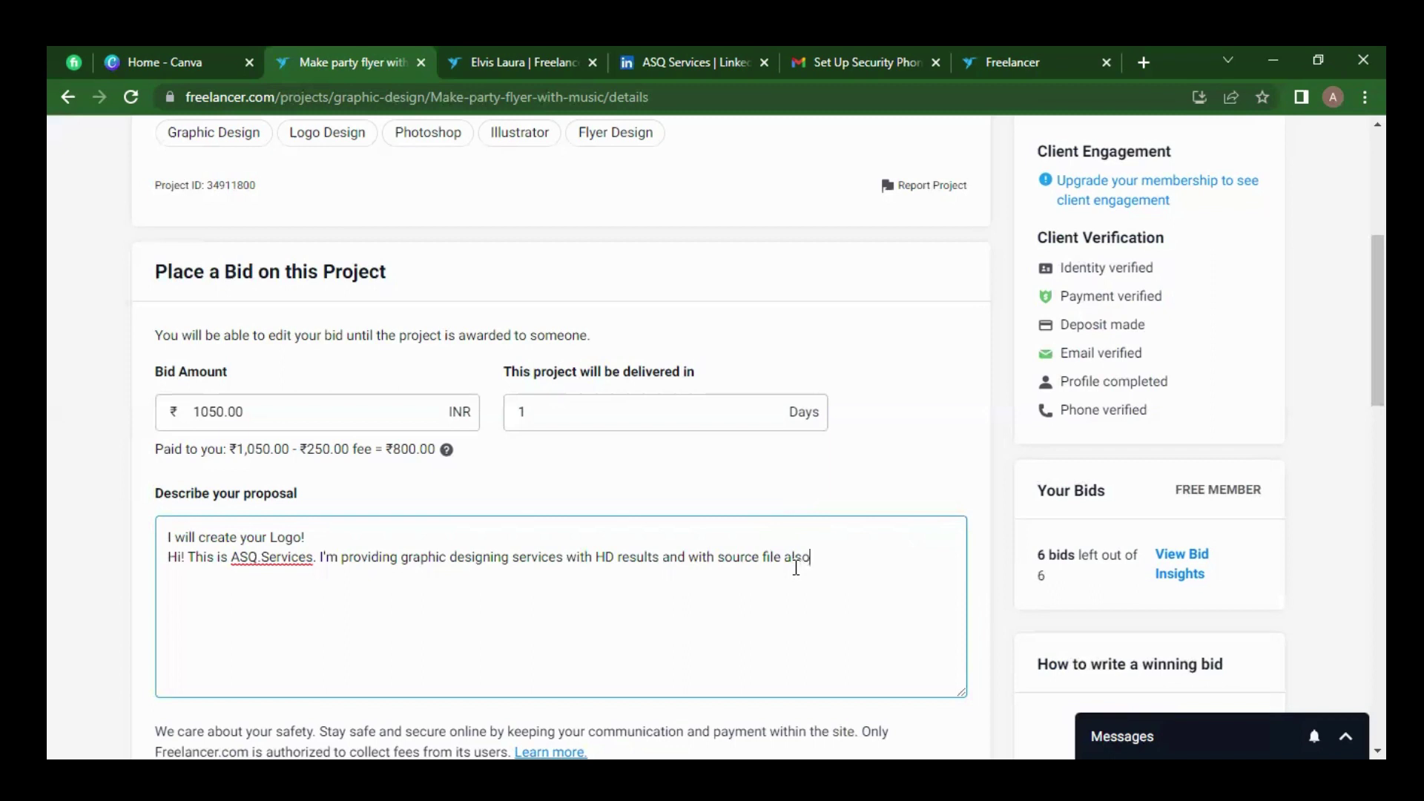
{"action": "key", "text": "BackSpace"}
{"action": "key", "text": "BackSpace"}
{"action": "key", "text": "BackSpace"}
{"action": "type", "text": "nd unlimited revisions "}
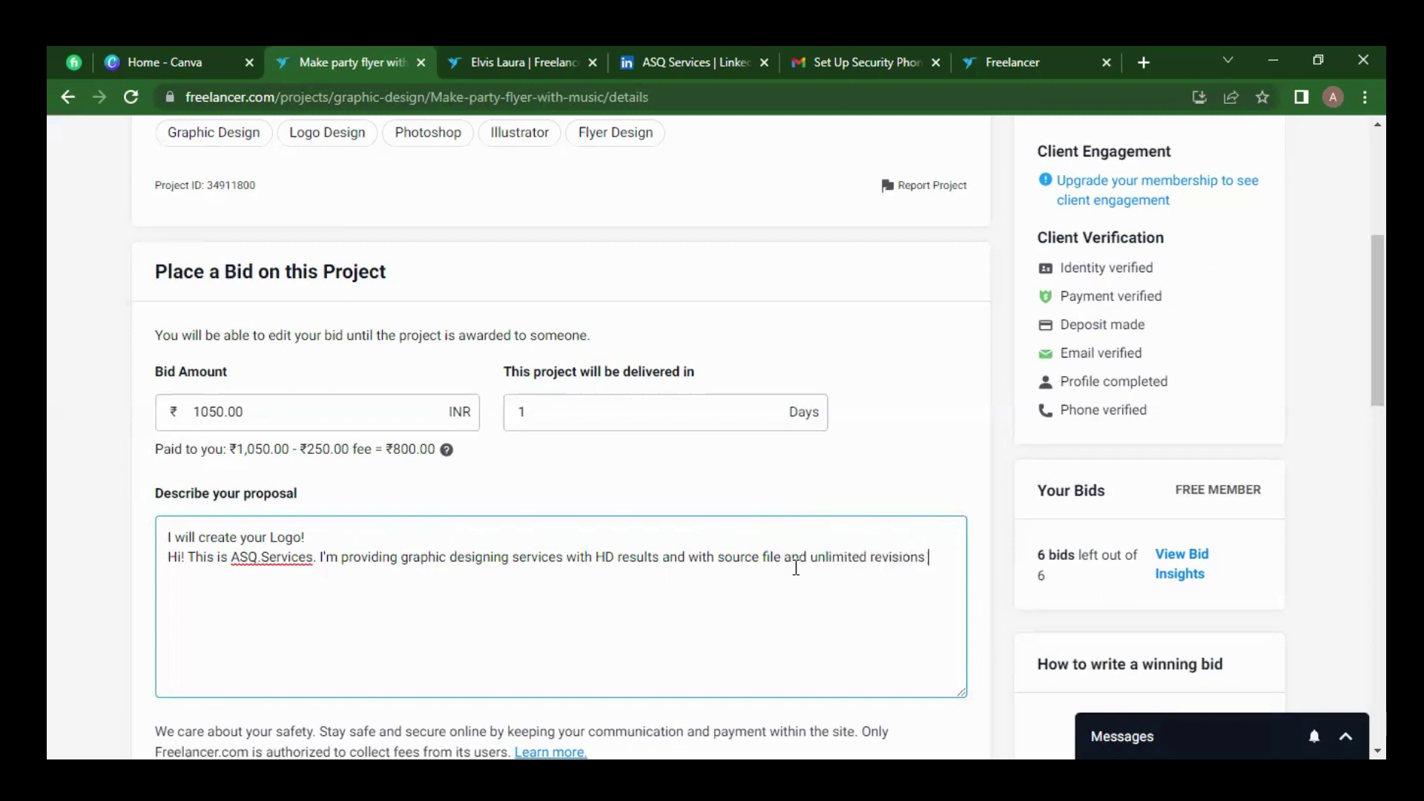
{"action": "type", "text": "also."}
Step: Place the ₹1,050.00 INR bid, which ranks 8 of 10 proposals
{"action": "scroll", "coordinate": [750, 531], "scroll_direction": "down", "scroll_amount": 5}
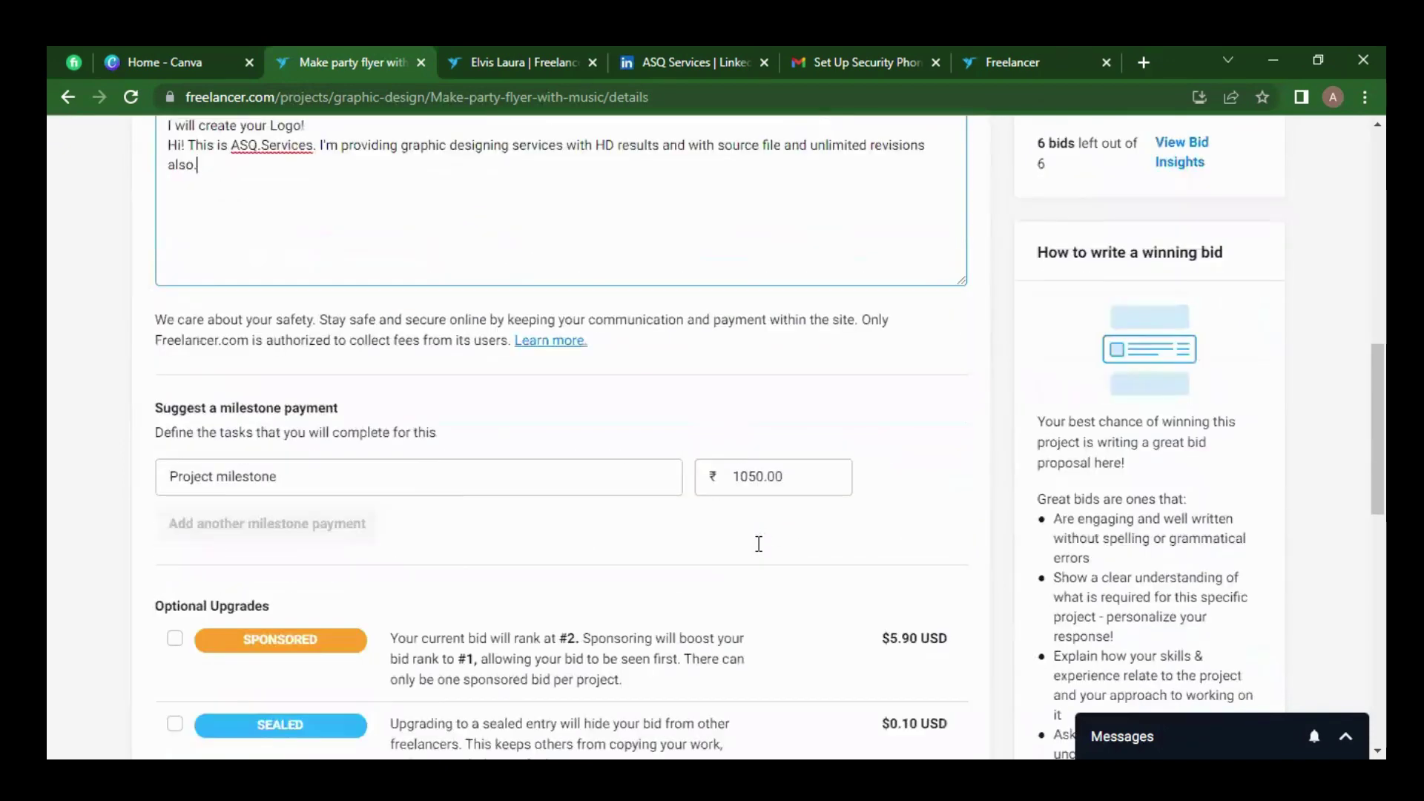
{"action": "scroll", "coordinate": [759, 543], "scroll_direction": "down", "scroll_amount": 2}
{"action": "scroll", "coordinate": [815, 437], "scroll_direction": "down", "scroll_amount": 1}
{"action": "scroll", "coordinate": [908, 703], "scroll_direction": "up", "scroll_amount": 1}
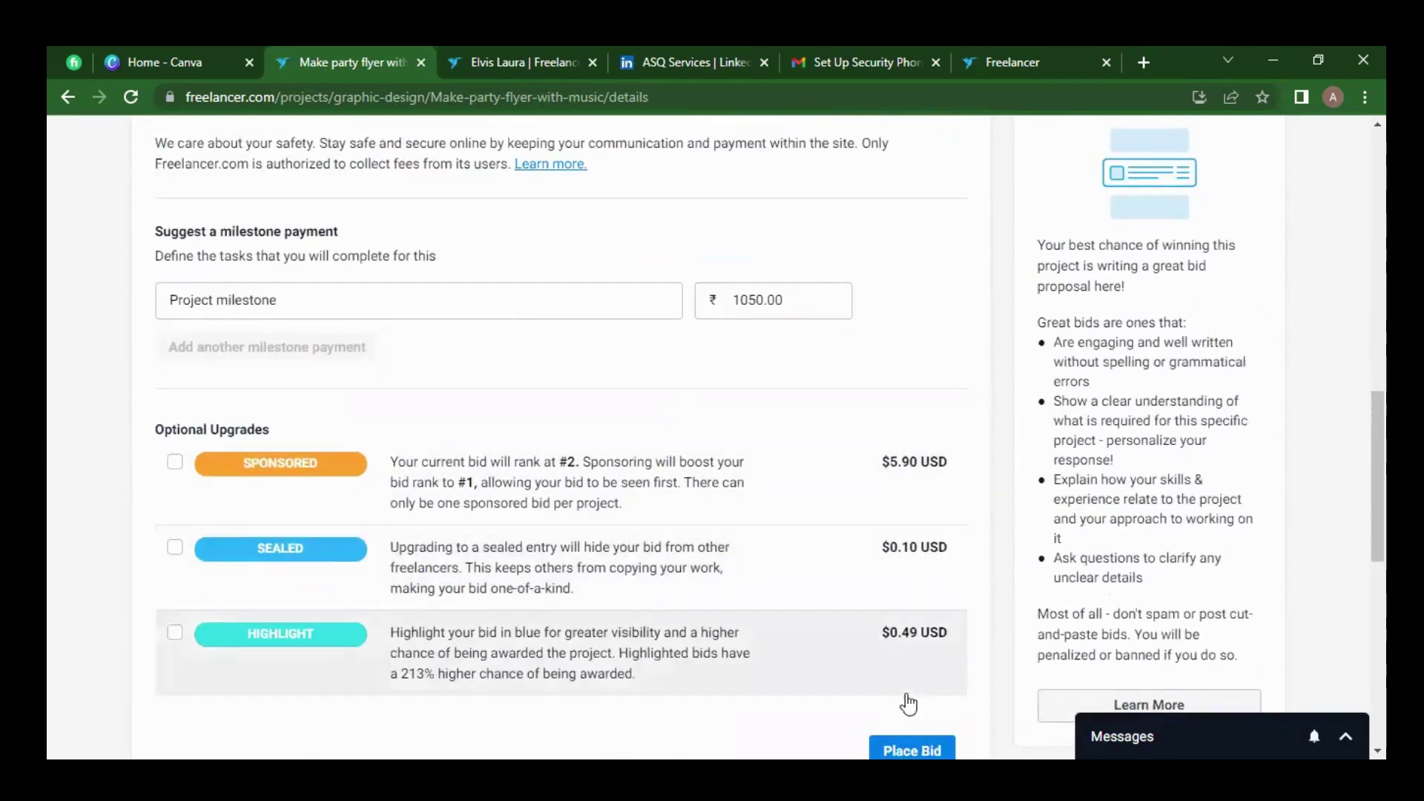
{"action": "scroll", "coordinate": [908, 702], "scroll_direction": "down", "scroll_amount": 2}
{"action": "left_click", "coordinate": [927, 553]}
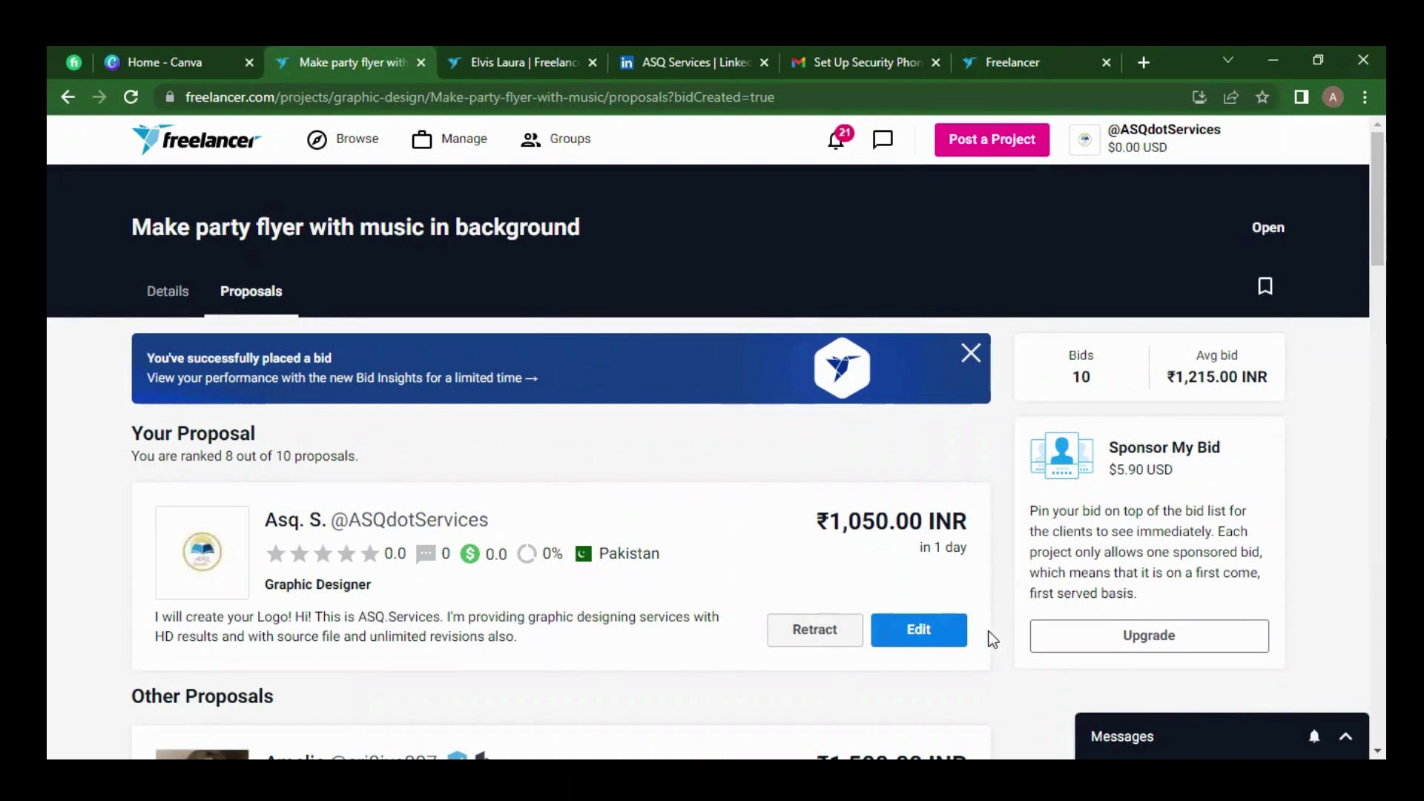
Step: Reopen the placed bid for editing and replace 'Logo' with rough 'Flyers pamphlet and b…' text
{"action": "left_click", "coordinate": [916, 629]}
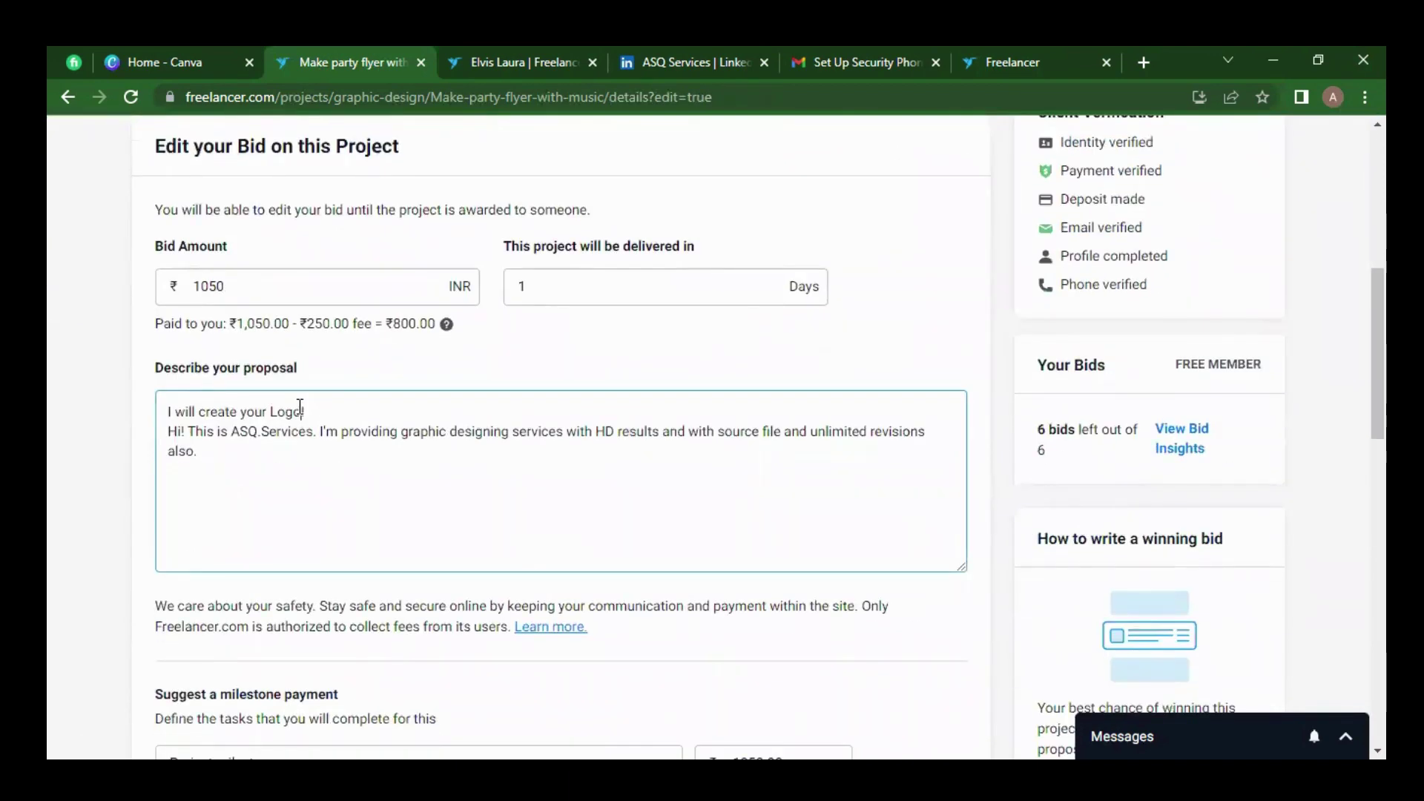
{"action": "key", "text": "BackSpace"}
{"action": "key", "text": "BackSpace"}
{"action": "key", "text": "BackSpace"}
{"action": "key", "text": "BackSpace"}
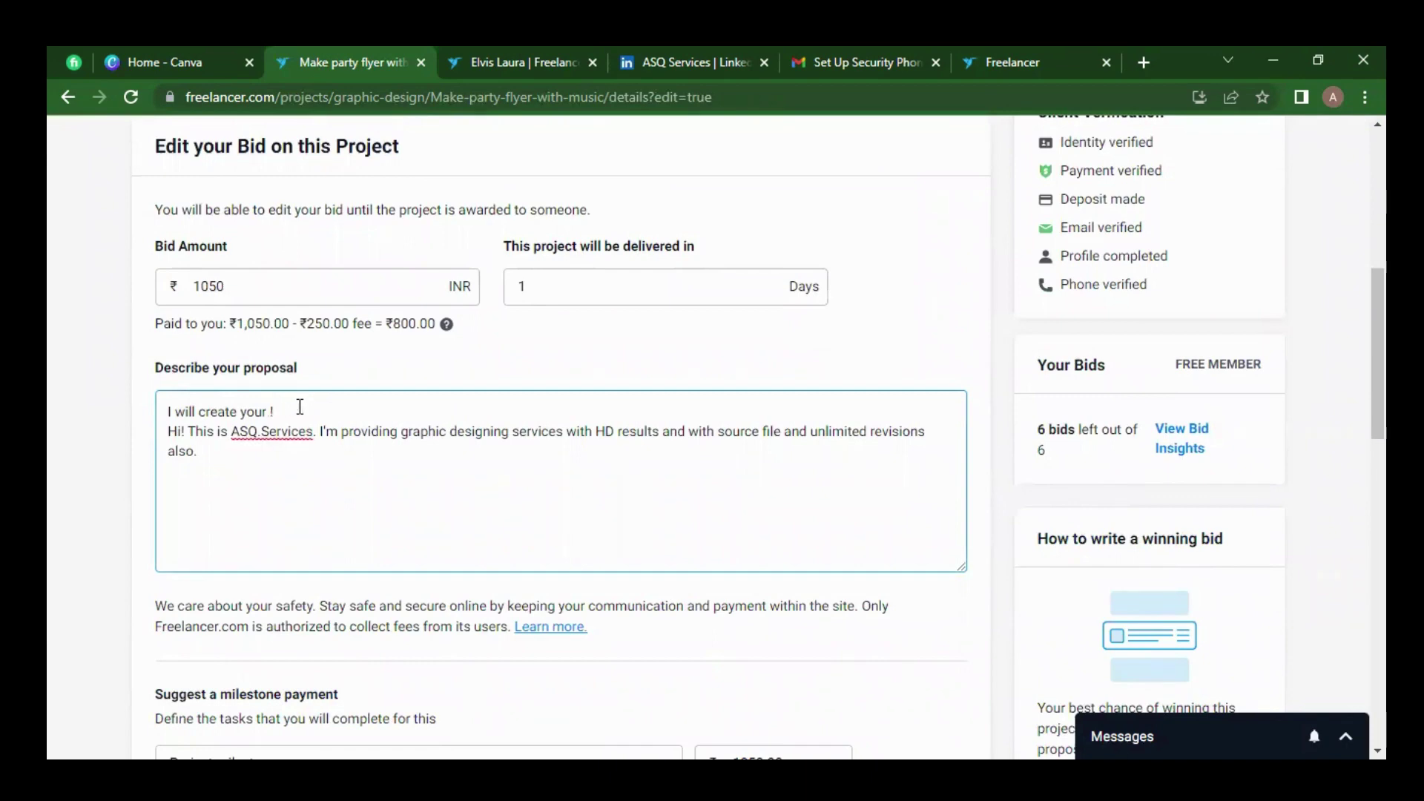
{"action": "key", "text": "ctrl+z"}
{"action": "type", "text": "lyer"}
{"action": "key", "text": "BackSpace"}
{"action": "key", "text": "BackSpace"}
{"action": "key", "text": "BackSpace"}
{"action": "key", "text": "BackSpace"}
{"action": "left_click", "coordinate": [301, 409]}
{"action": "key", "text": "BackSpace"}
{"action": "key", "text": "BackSpace"}
{"action": "key", "text": "BackSpace"}
{"action": "key", "text": "BackSpace"}
{"action": "key", "text": "BackSpace"}
{"action": "type", "text": "G"}
{"action": "key", "text": "BackSpace"}
{"action": "type", "text": "Flyers p"}
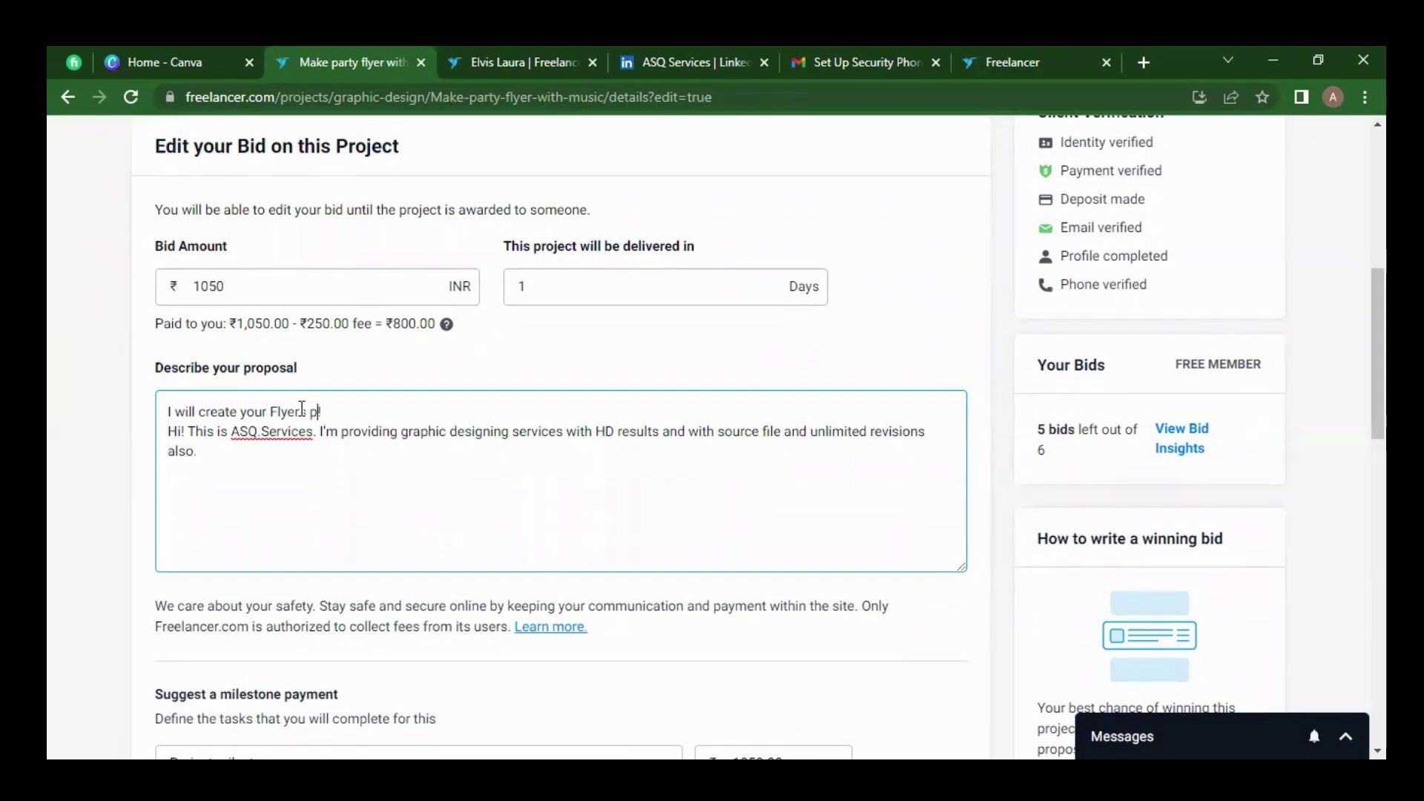
{"action": "type", "text": "emphlet amd b"}
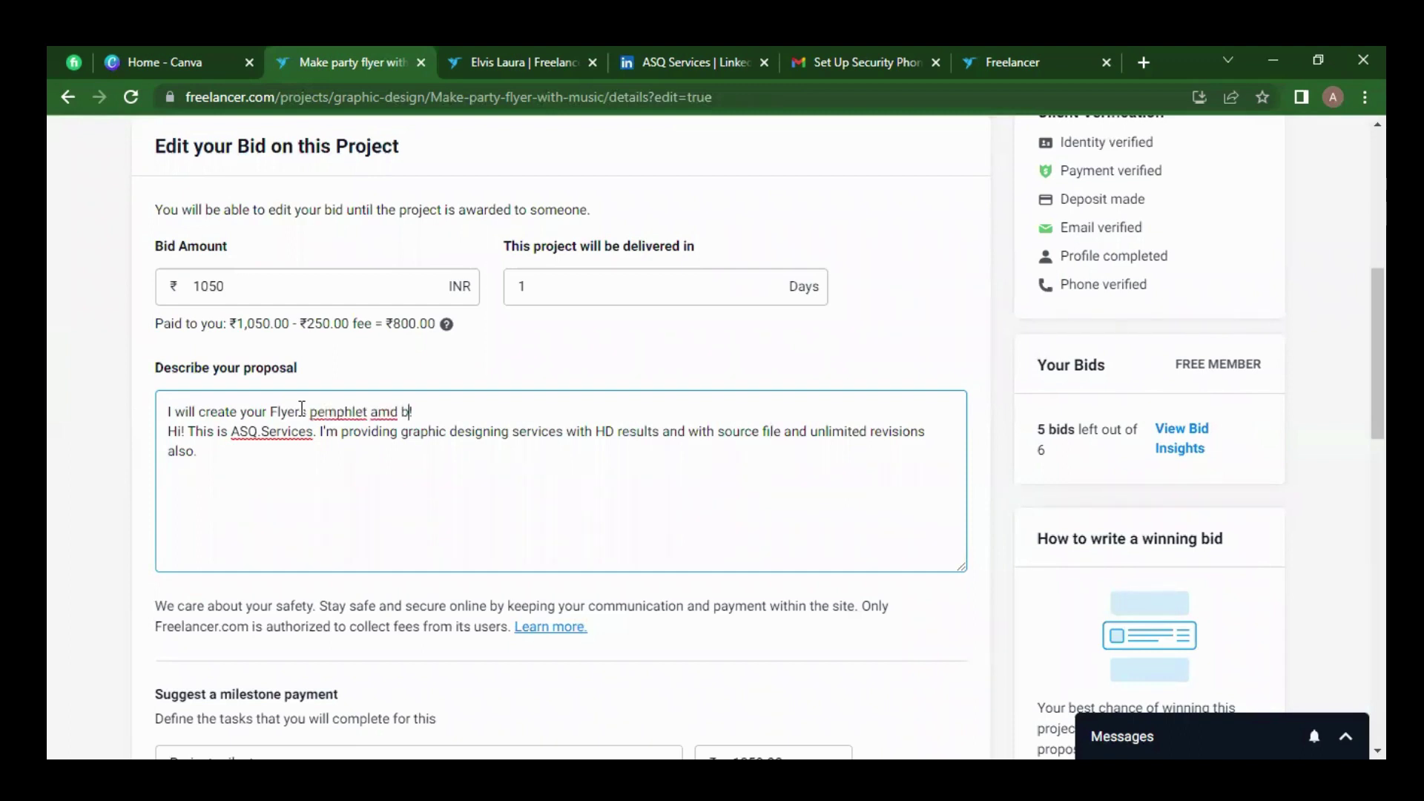
Step: Fix the typos so the opening reads 'I will create your Flyers pamphlet and broachers designs!'
{"action": "left_click", "coordinate": [327, 416]}
{"action": "key", "text": "BackSpace"}
{"action": "type", "text": "a"}
{"action": "key", "text": "ctrl+Right"}
{"action": "key", "text": "shift+Right"}
{"action": "key", "text": "shift+Right"}
{"action": "key", "text": "shift+Right"}
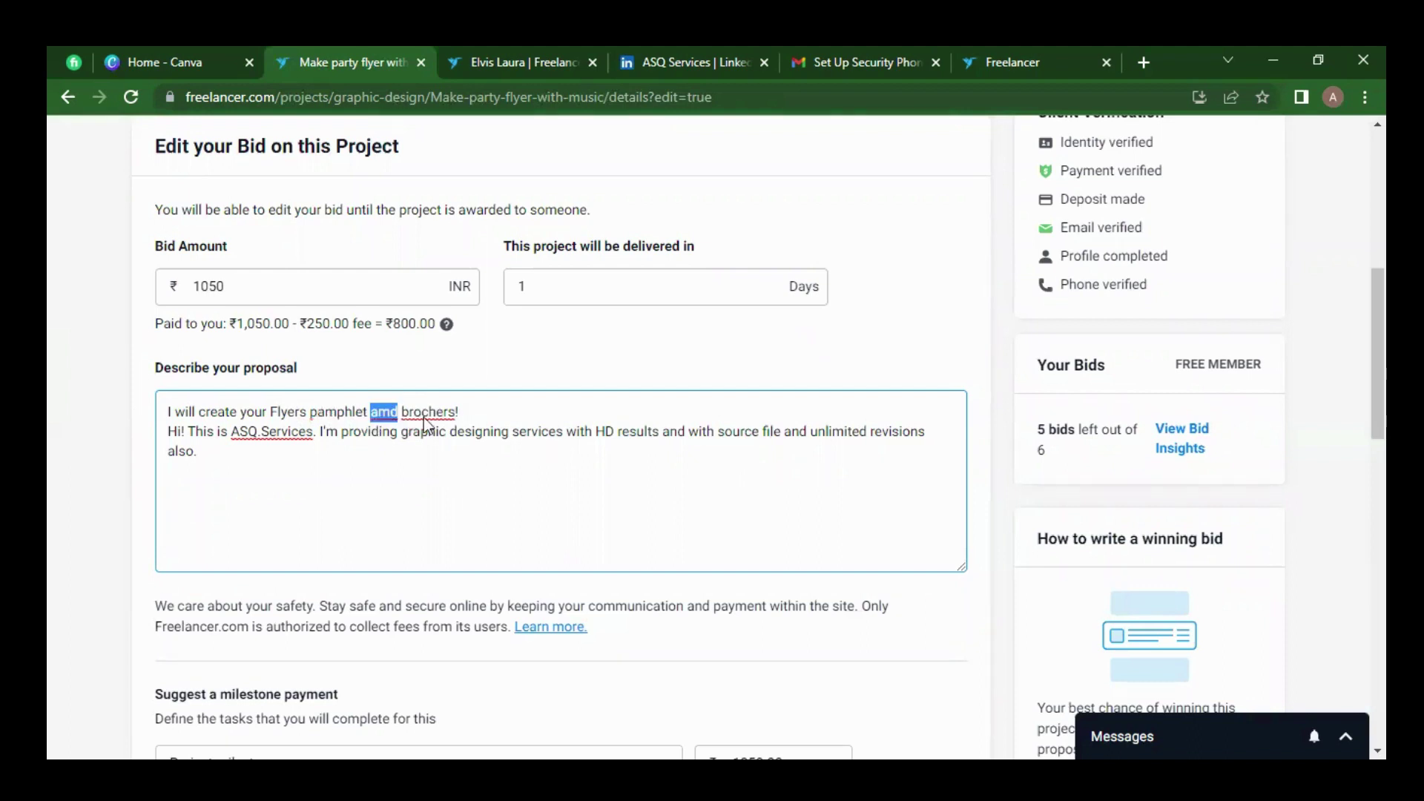
{"action": "type", "text": "and"}
{"action": "key", "text": "Right"}
{"action": "key", "text": "Right"}
{"action": "key", "text": "Right"}
{"action": "key", "text": "Right"}
{"action": "type", "text": "a"}
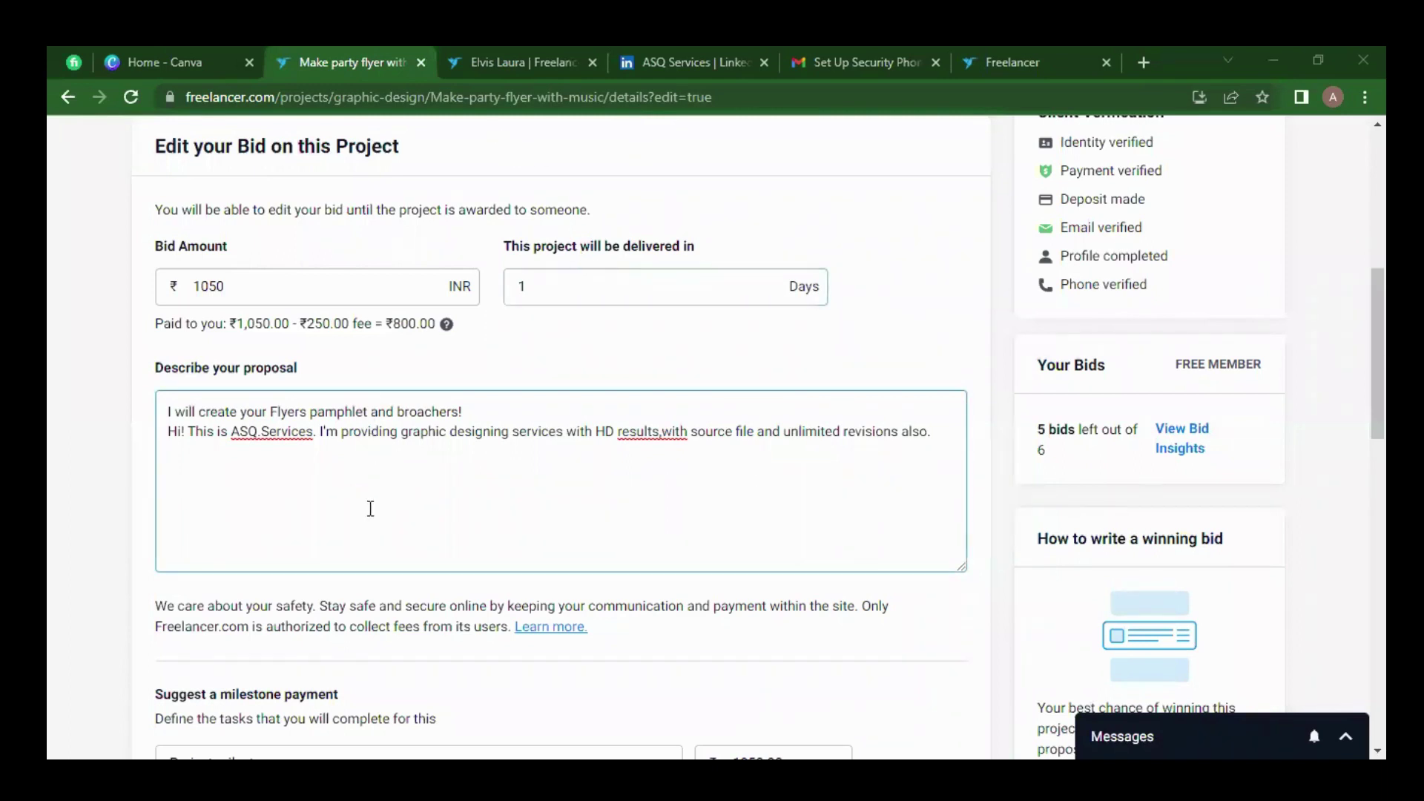
{"action": "left_click", "coordinate": [302, 413]}
{"action": "left_click", "coordinate": [460, 413]}
{"action": "key", "text": "BackSpace"}
{"action": "type", "text": "des"}
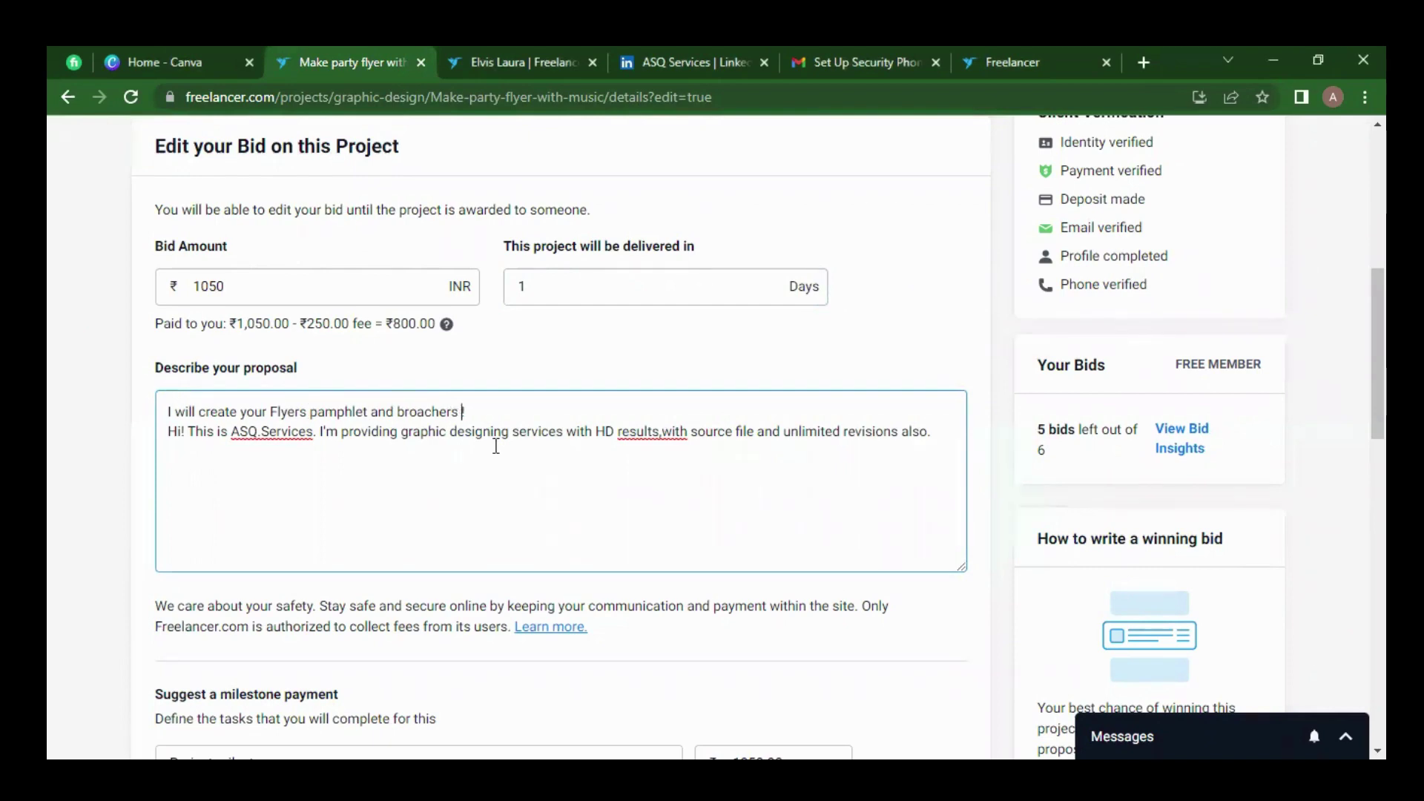
{"action": "type", "text": "igns!"}
Step: Save the edited bid with Update Bid
{"action": "scroll", "coordinate": [656, 481], "scroll_direction": "down", "scroll_amount": 7}
{"action": "scroll", "coordinate": [671, 488], "scroll_direction": "down", "scroll_amount": 5}
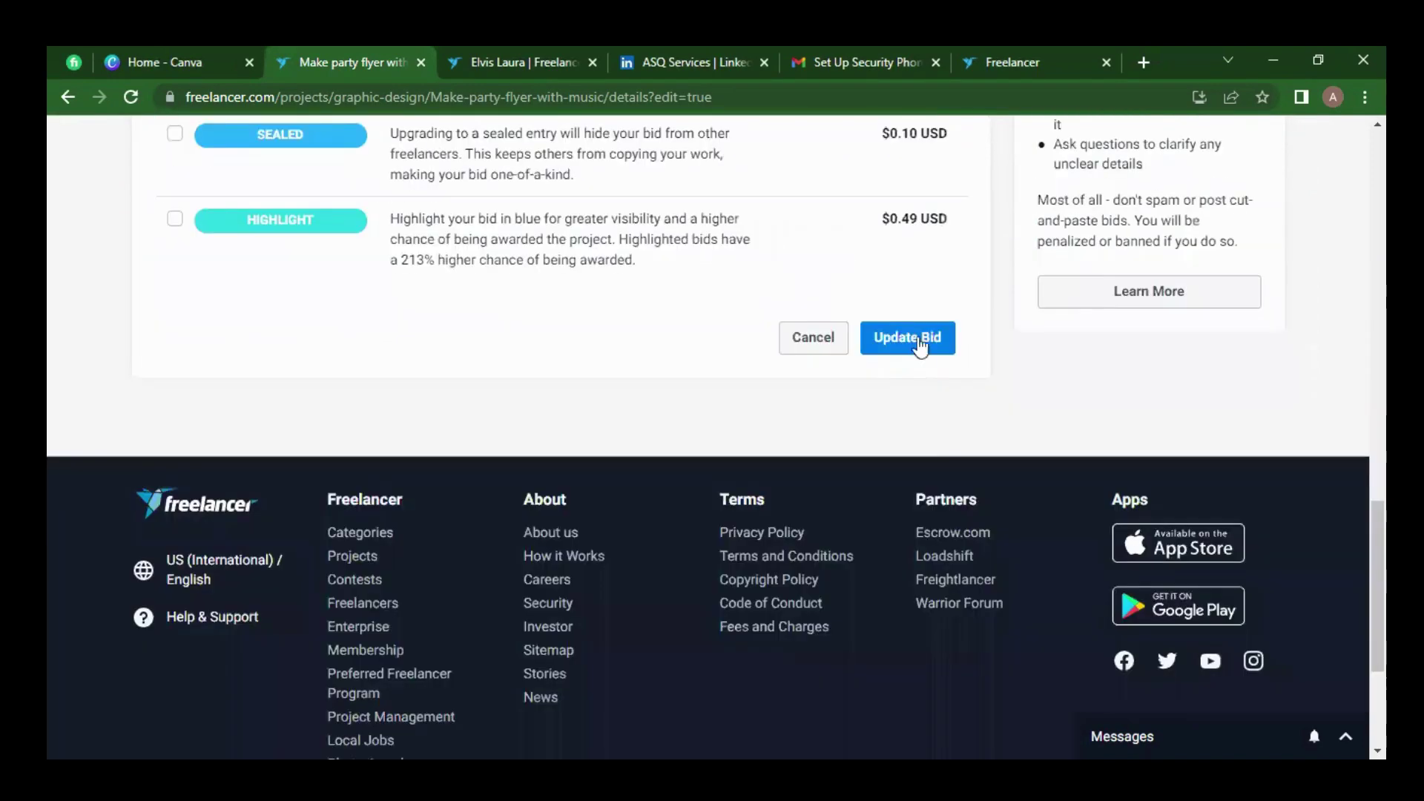
{"action": "left_click", "coordinate": [931, 334]}
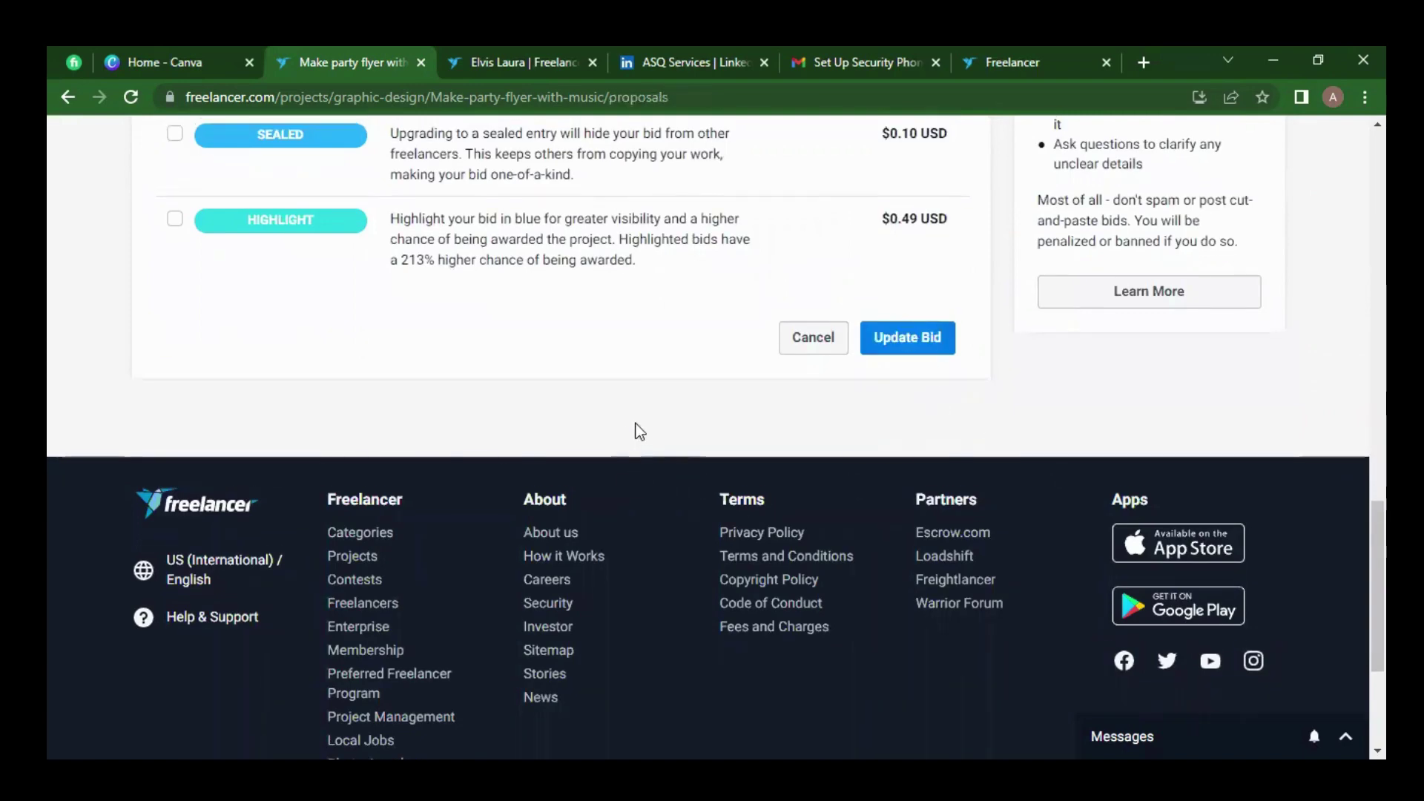
Step: Check the revised ₹1,050.00 proposal (ranked 8 of 11) on the Proposals tab and open the account menu
{"action": "scroll", "coordinate": [851, 546], "scroll_direction": "down", "scroll_amount": 2}
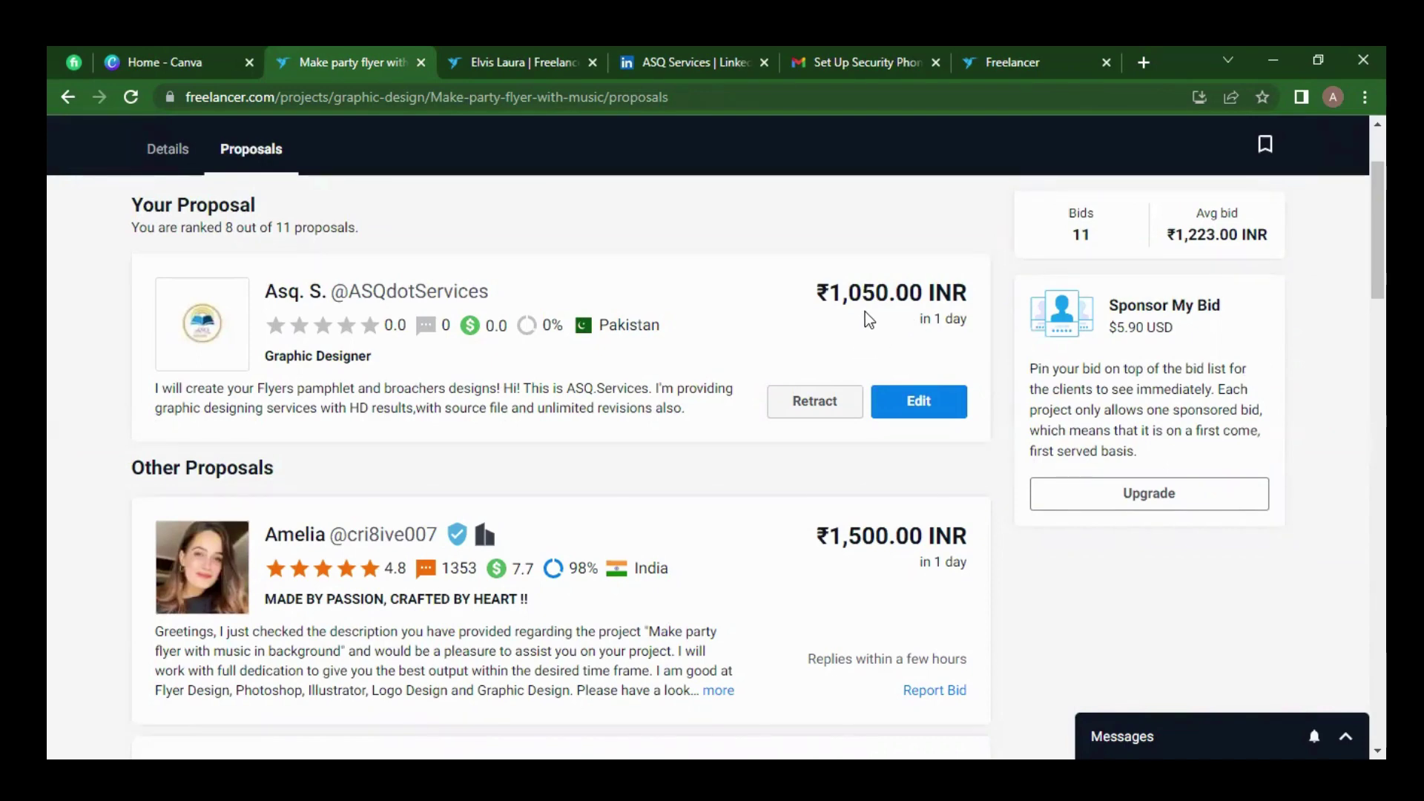
{"action": "mouse_move", "coordinate": [896, 310]}
{"action": "scroll", "coordinate": [875, 341], "scroll_direction": "up", "scroll_amount": 2}
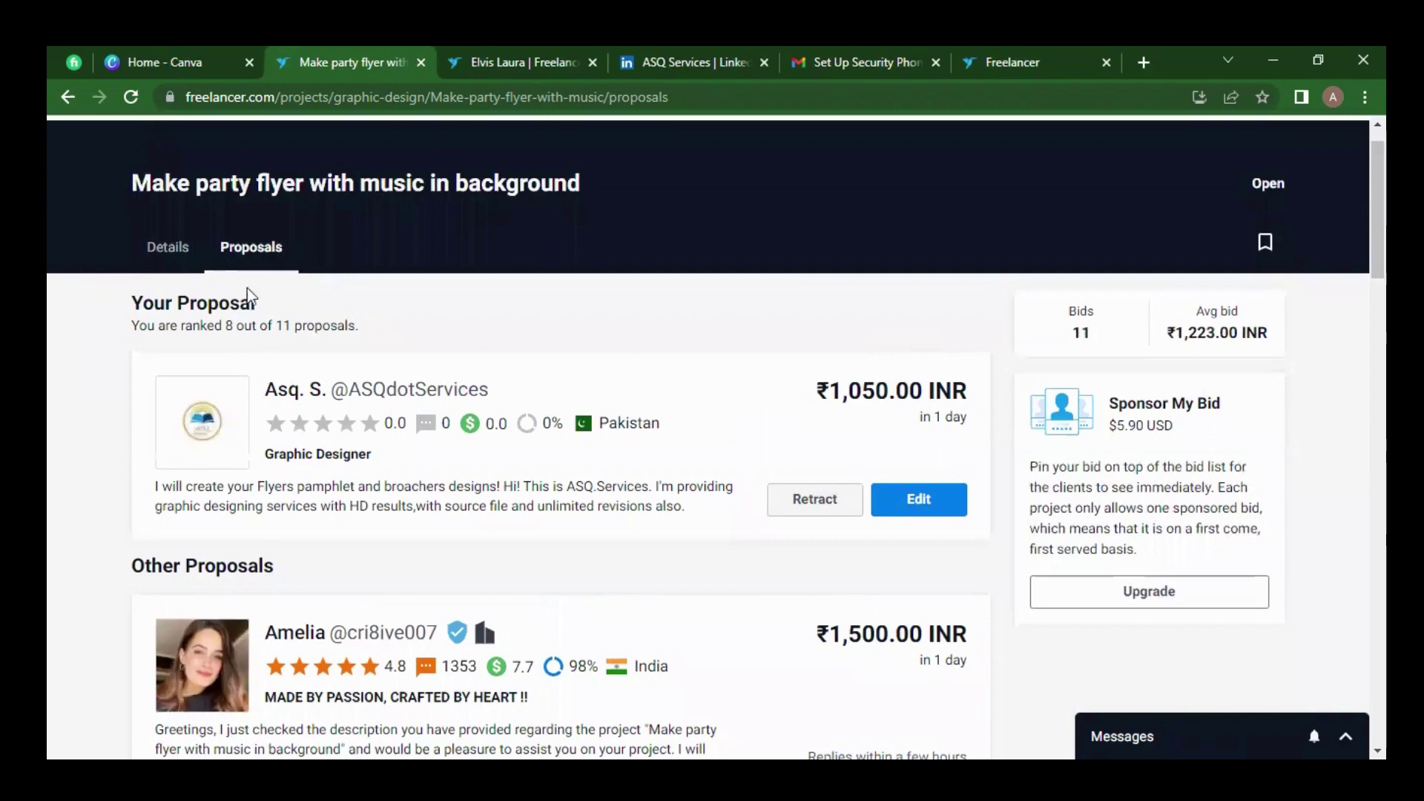
{"action": "left_click", "coordinate": [176, 251]}
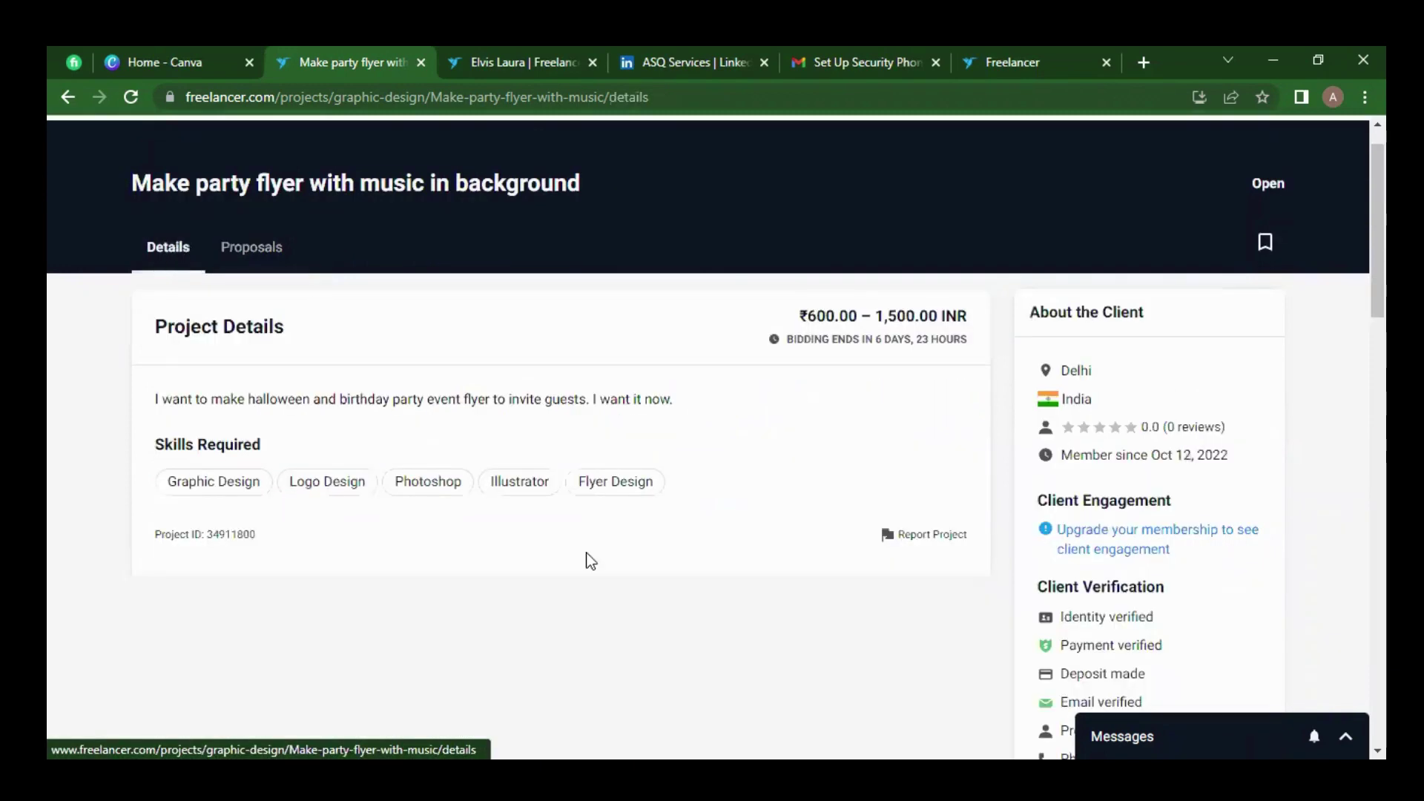
{"action": "left_click", "coordinate": [243, 259]}
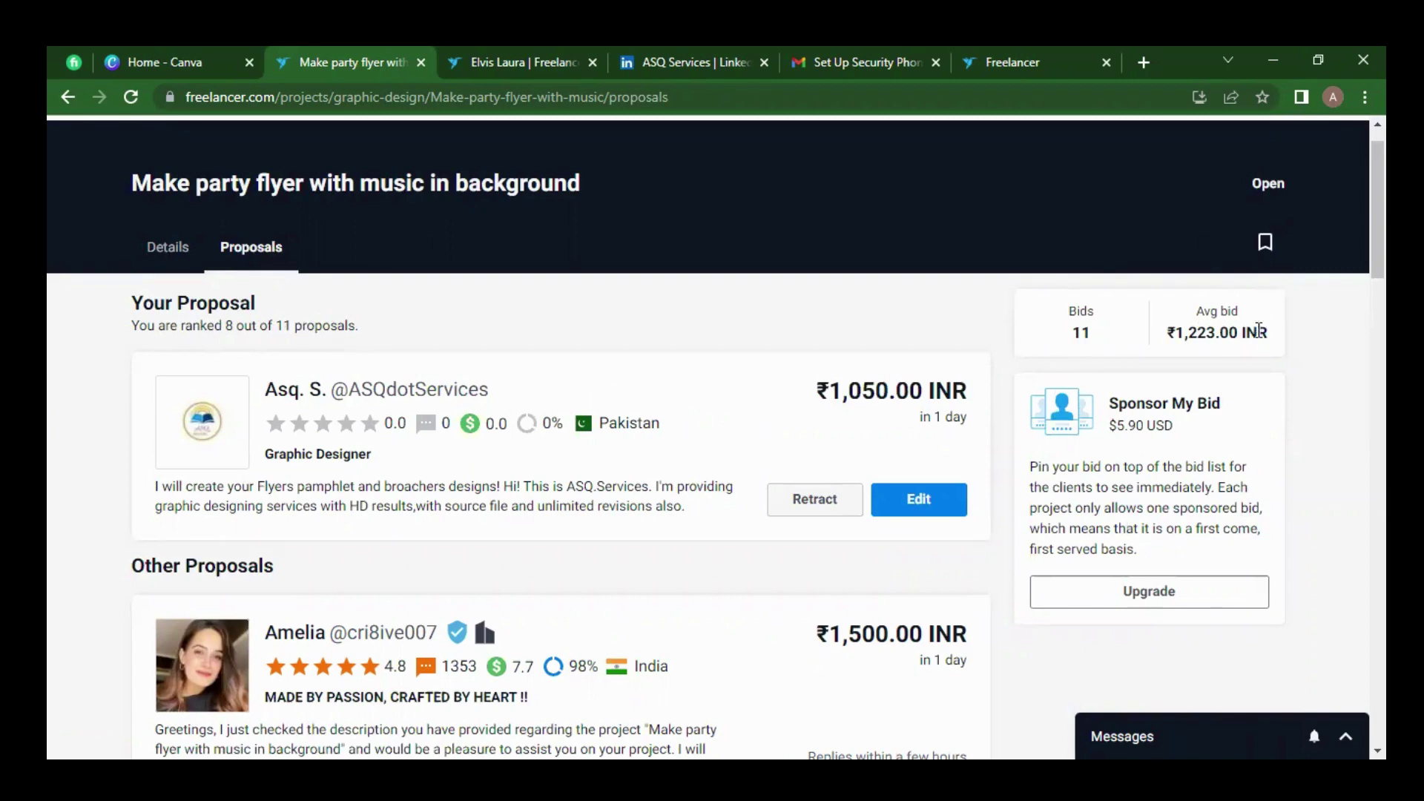
{"action": "scroll", "coordinate": [1258, 332], "scroll_direction": "up", "scroll_amount": 1}
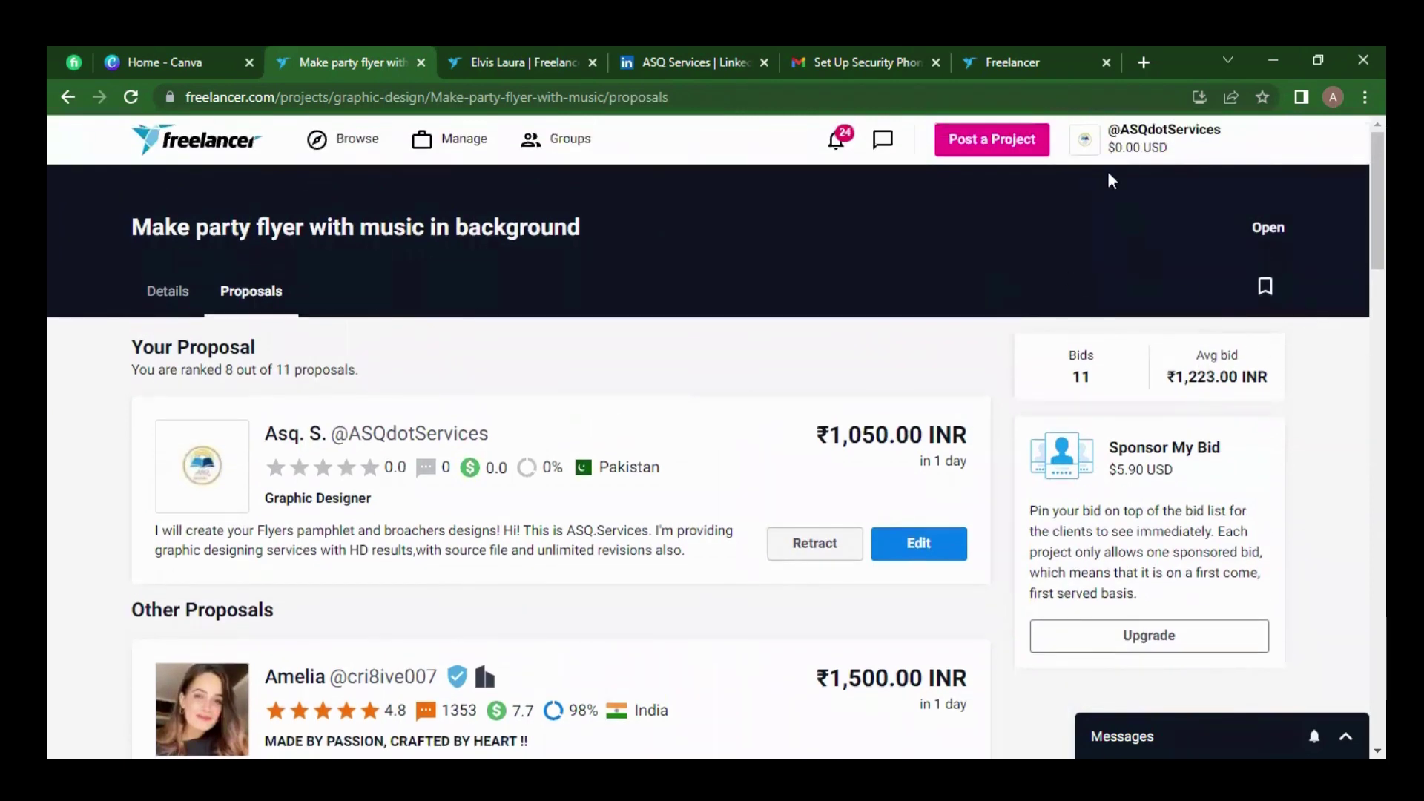
{"action": "left_click", "coordinate": [1190, 138]}
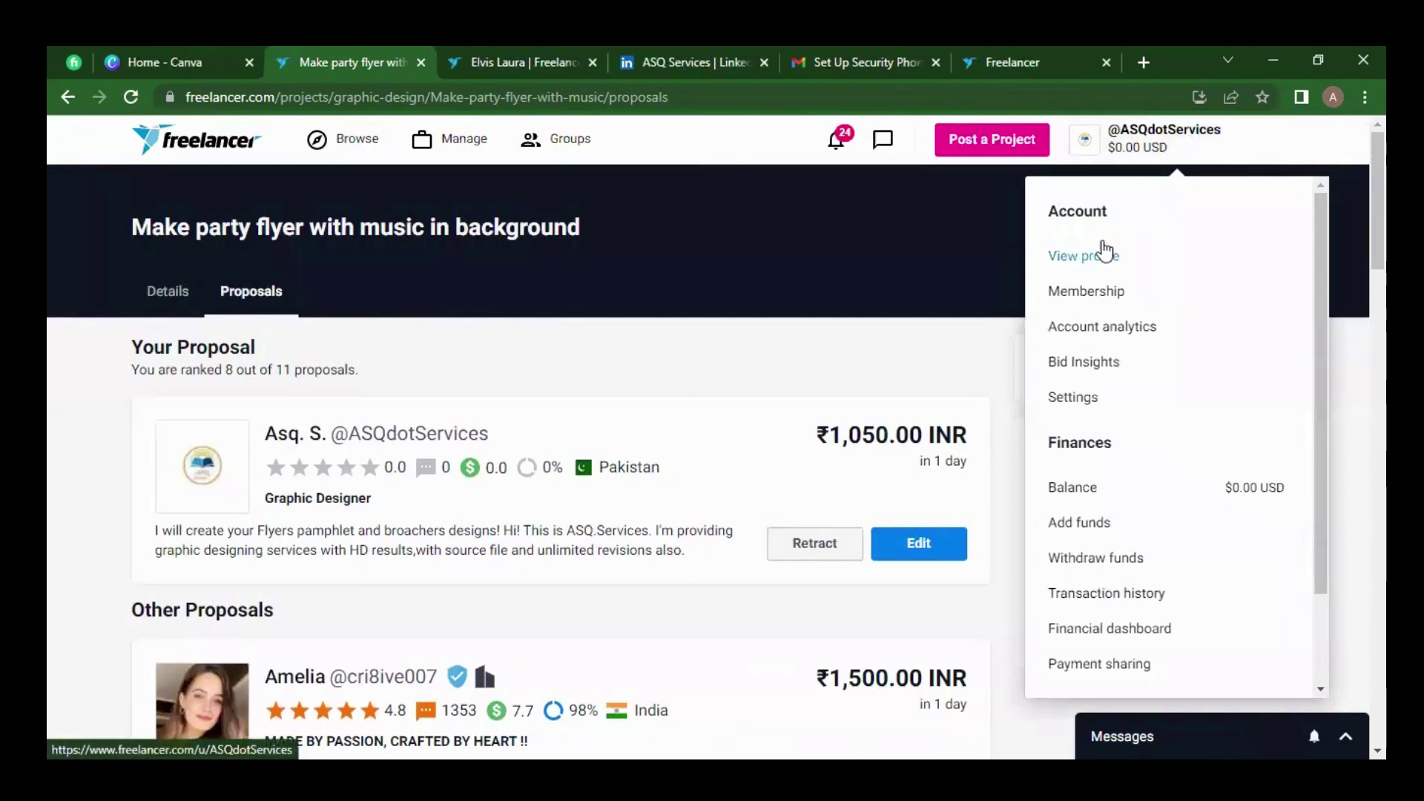